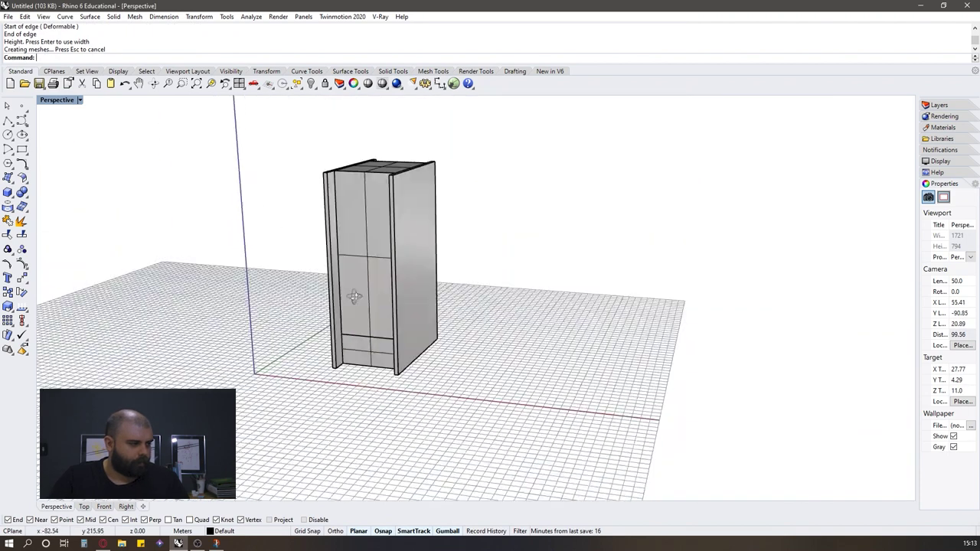
Open Grasshopper and add a Surface parameter to the empty canvas.
{"action": "right_click_drag", "start_coordinate": [354, 297], "coordinate": [367, 298]}
{"action": "scroll", "coordinate": [499, 296], "scroll_direction": "down", "scroll_amount": 4}
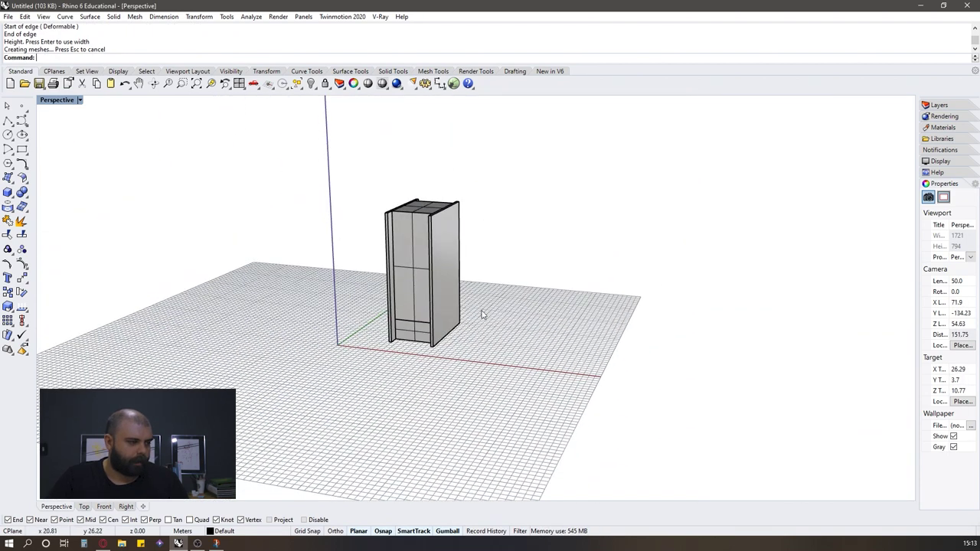
{"action": "left_click", "coordinate": [453, 82]}
{"action": "double_click", "coordinate": [656, 298]}
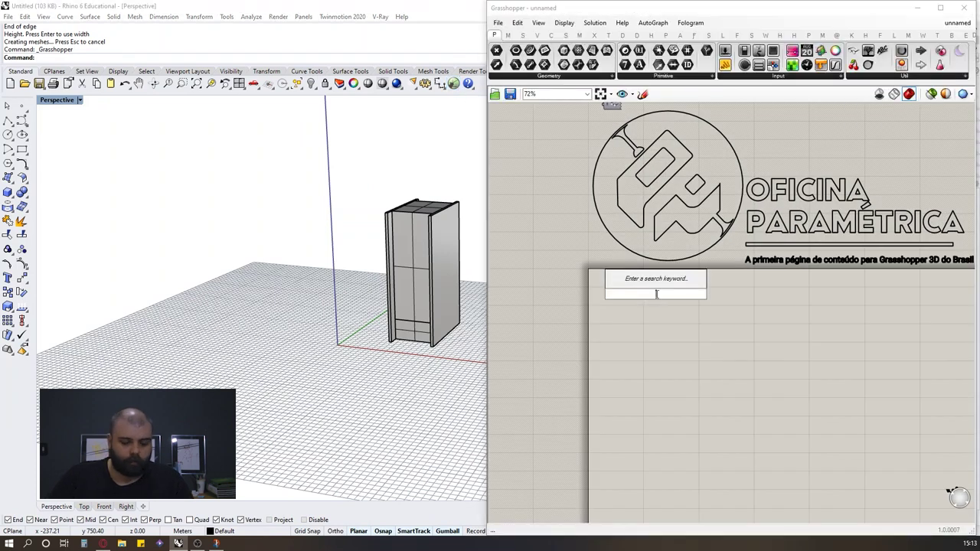
{"action": "type", "text": "surf"}
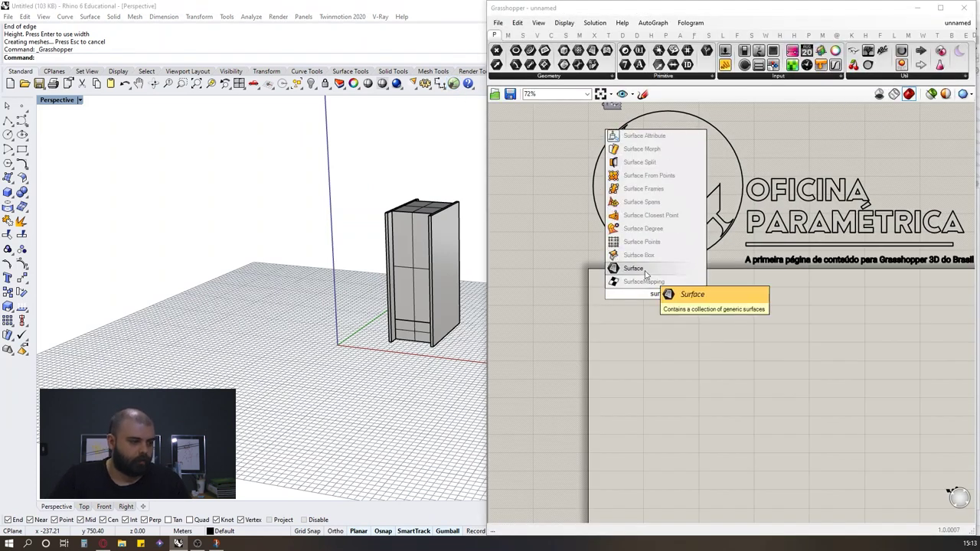
{"action": "left_click", "coordinate": [645, 270]}
Reference the tower's front face in the Surface parameter and hide the original surface in Rhino.
{"action": "right_click", "coordinate": [654, 294]}
{"action": "left_click", "coordinate": [730, 434]}
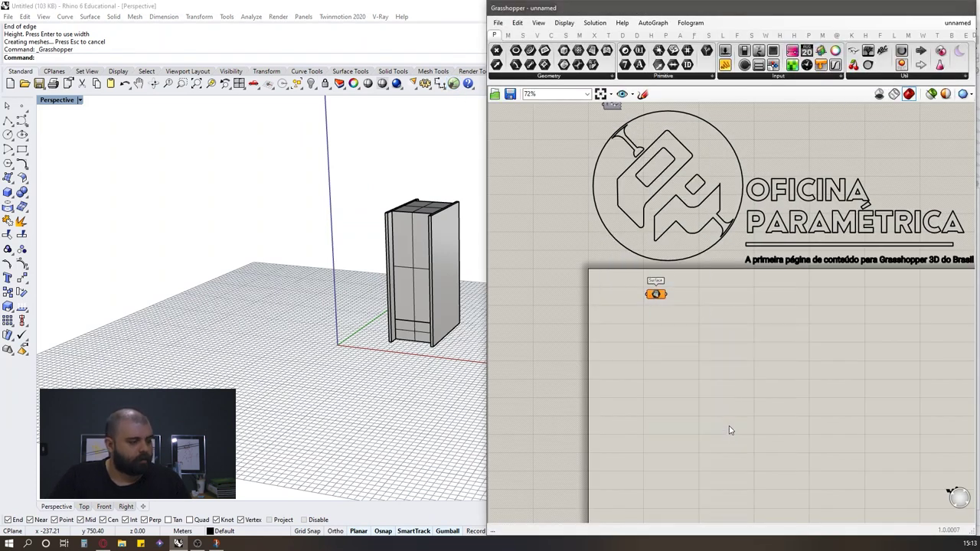
{"action": "left_click", "coordinate": [417, 272]}
{"action": "scroll", "coordinate": [474, 267], "scroll_direction": "up", "scroll_amount": 6}
{"action": "right_click_drag", "start_coordinate": [472, 268], "coordinate": [413, 310]}
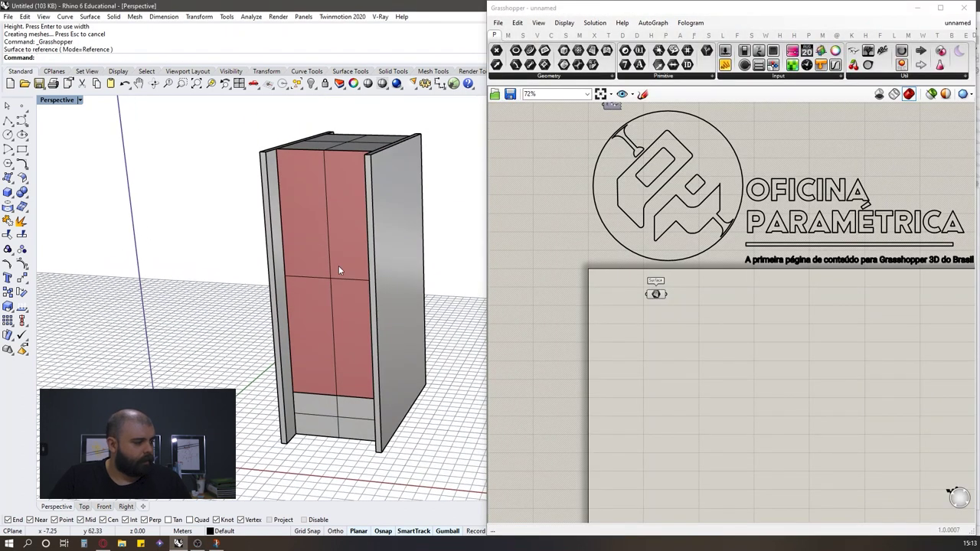
{"action": "left_click", "coordinate": [335, 261]}
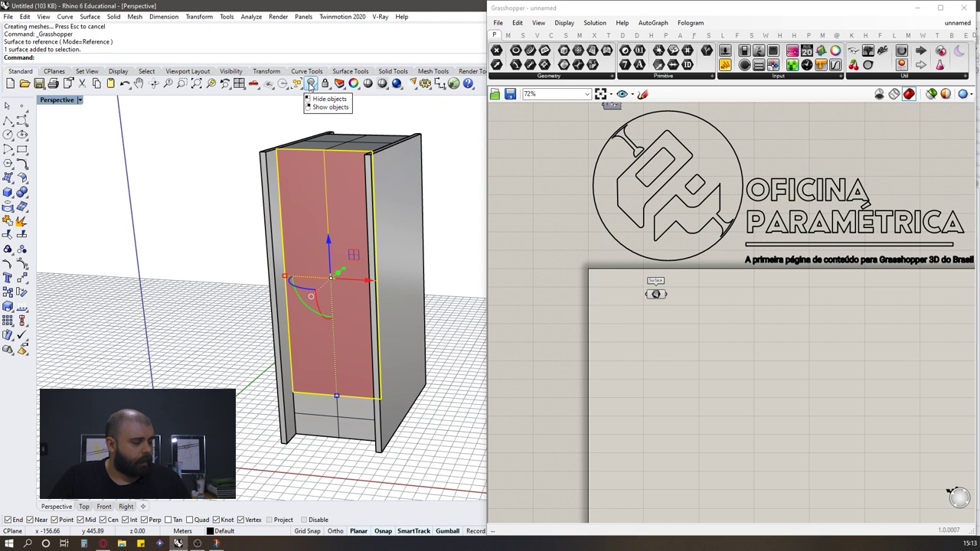
{"action": "left_click", "coordinate": [310, 85]}
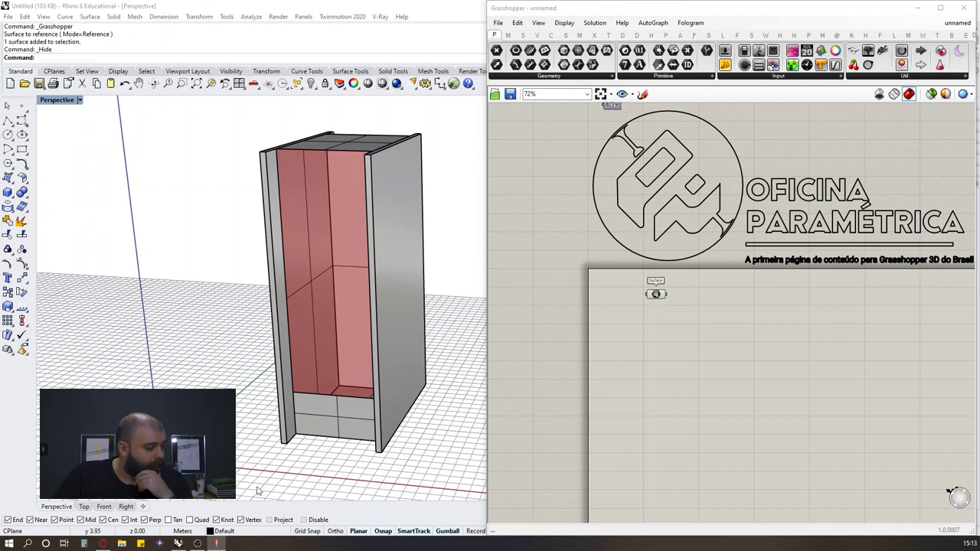
Switch to the browser and examine the Dear Ginza gallery images for the facade's elevation and appearance, then return to Grasshopper.
{"action": "mouse_move", "coordinate": [98, 543]}
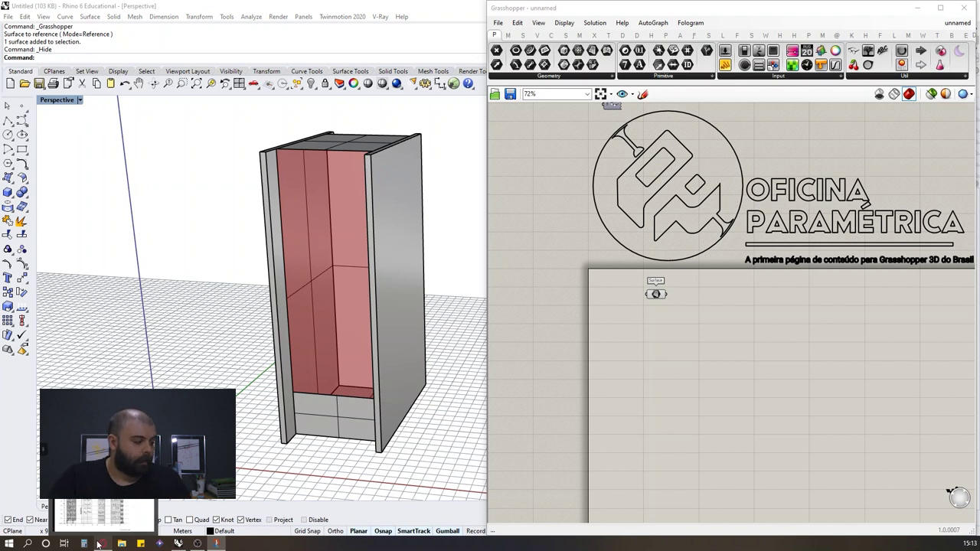
{"action": "left_click", "coordinate": [105, 544]}
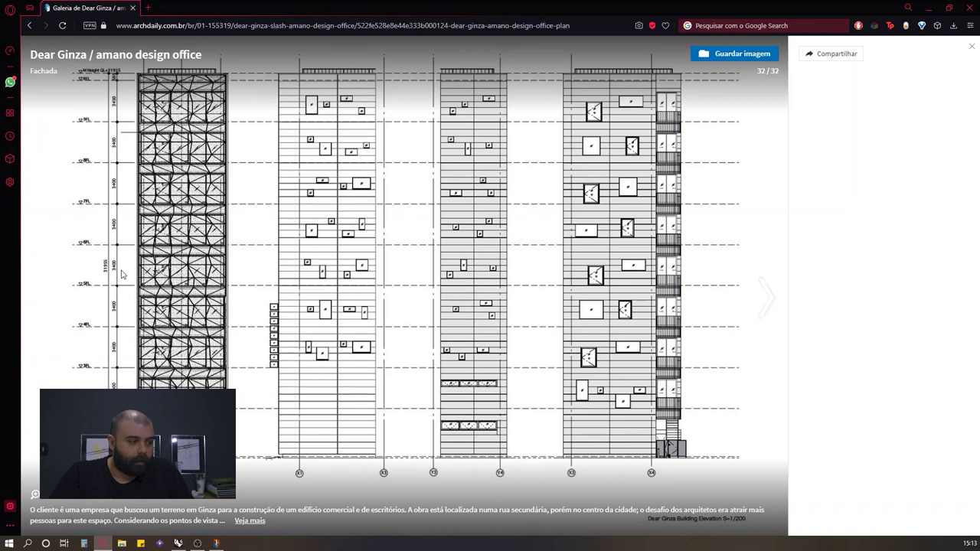
{"action": "key", "text": "Left"}
{"action": "key", "text": "Left"}
{"action": "key", "text": "Left"}
{"action": "key", "text": "Left"}
{"action": "key", "text": "Right"}
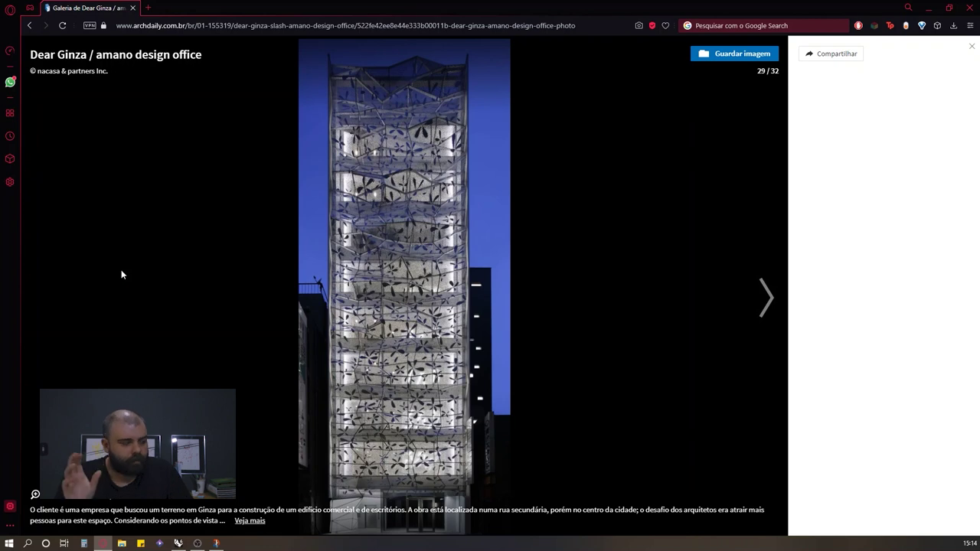
{"action": "left_click", "coordinate": [928, 7]}
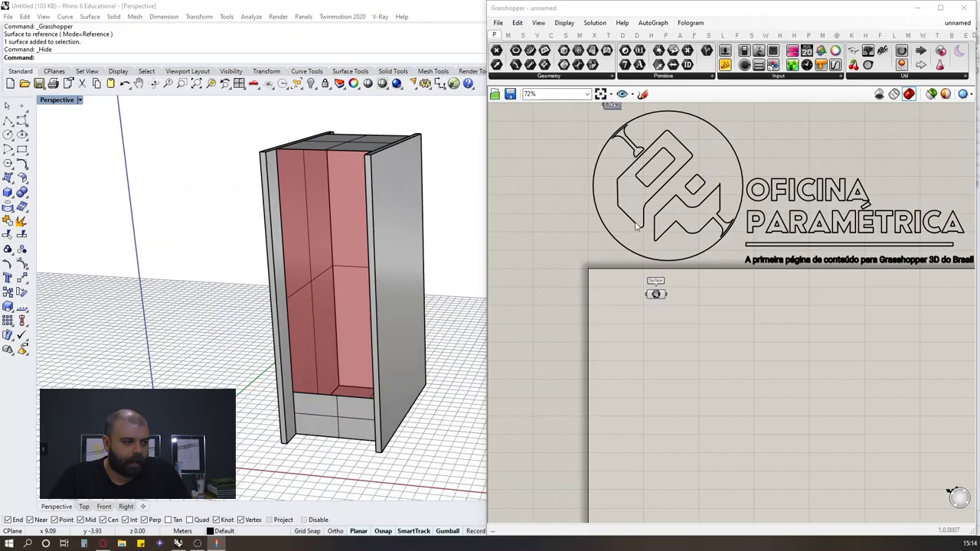
Add a Divide Surface component and connect the Surface parameter to its S input.
{"action": "double_click", "coordinate": [702, 315]}
{"action": "type", "text": "divide surf"}
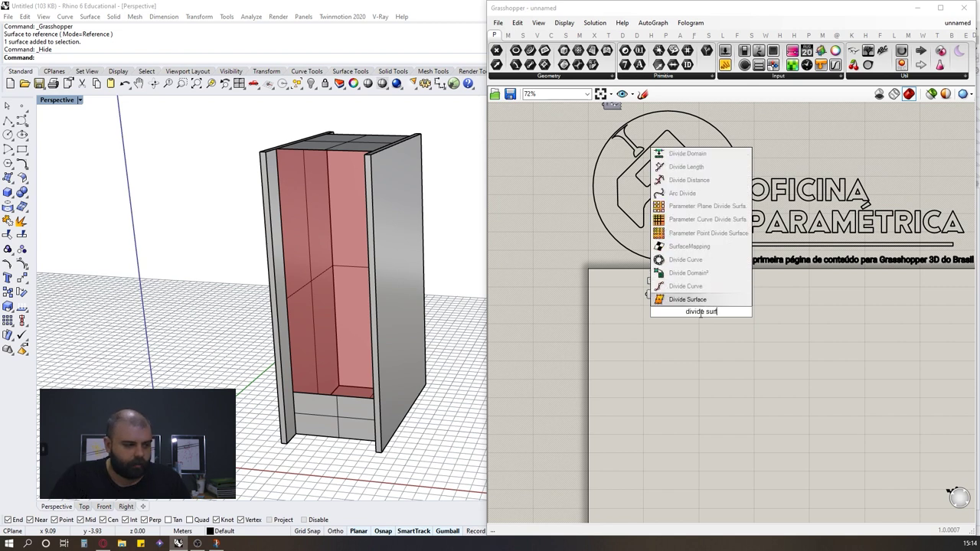
{"action": "left_click", "coordinate": [686, 297]}
{"action": "scroll", "coordinate": [688, 304], "scroll_direction": "up", "scroll_amount": 6}
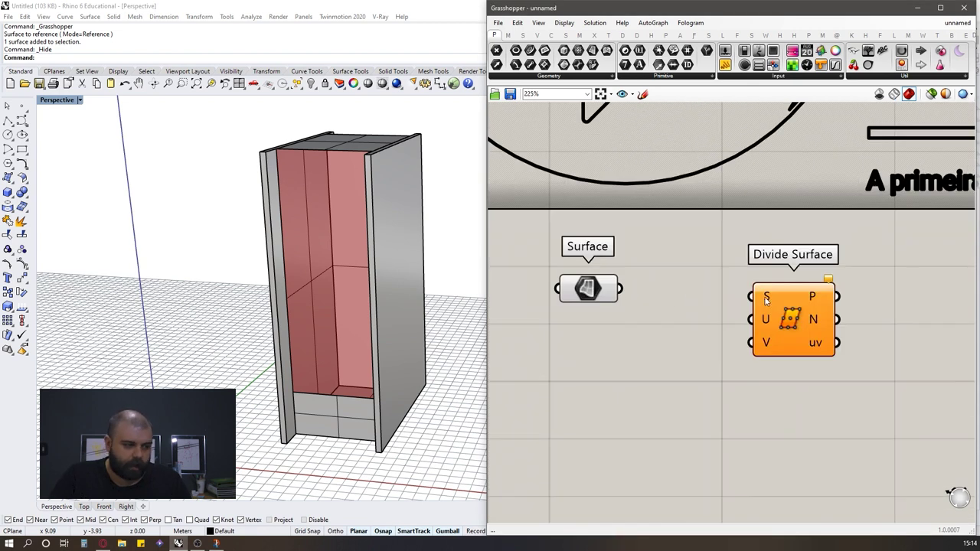
{"action": "left_click_drag", "start_coordinate": [620, 289], "coordinate": [753, 297]}
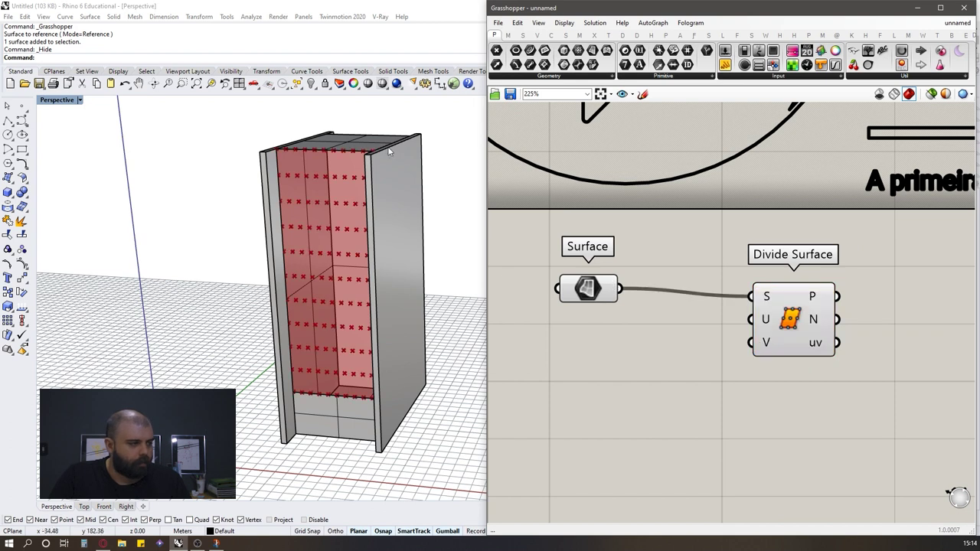
Add a number slider for Divide Surface's U input and a copy for V, setting them to 13 and 35.
{"action": "double_click", "coordinate": [634, 389]}
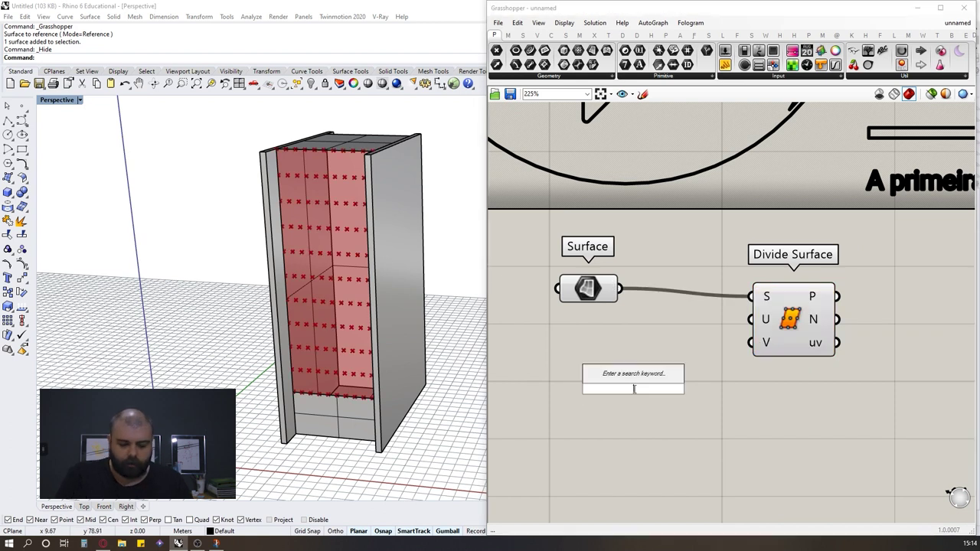
{"action": "type", "text": "0<10"}
{"action": "key", "text": "Return"}
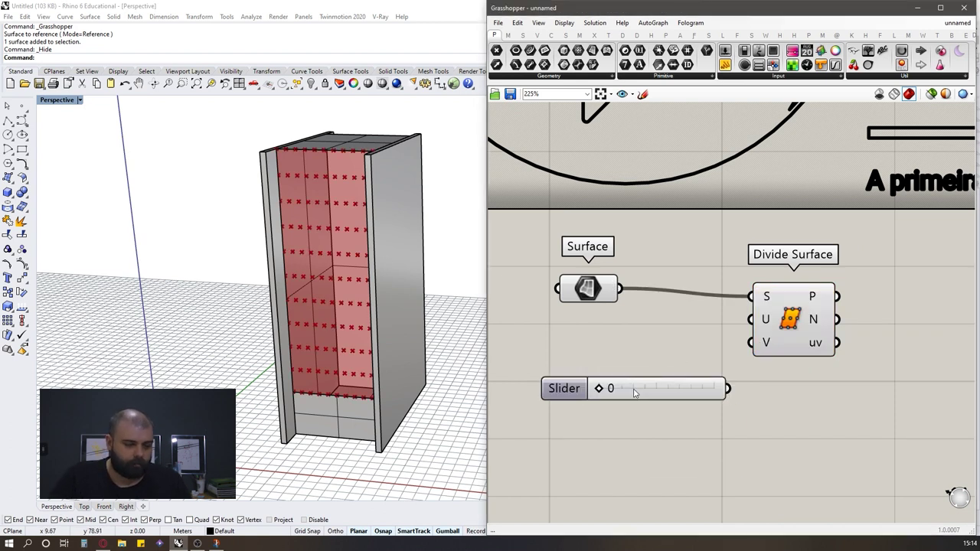
{"action": "left_click_drag", "start_coordinate": [691, 391], "coordinate": [750, 319]}
{"action": "key", "text": "ctrl+c"}
{"action": "key", "text": "ctrl+v"}
{"action": "left_click_drag", "start_coordinate": [691, 358], "coordinate": [750, 342]}
{"action": "left_click_drag", "start_coordinate": [563, 329], "coordinate": [600, 359]}
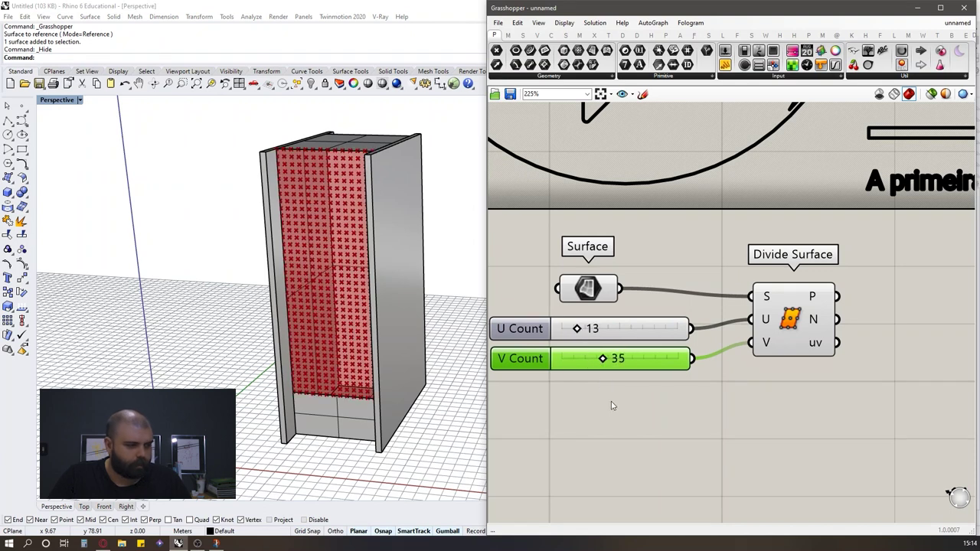
Set the U Count slider to 6 and the V Count slider to 15.
{"action": "left_click", "coordinate": [612, 406]}
{"action": "double_click", "coordinate": [620, 330]}
{"action": "type", "text": "6"}
{"action": "key", "text": "Return"}
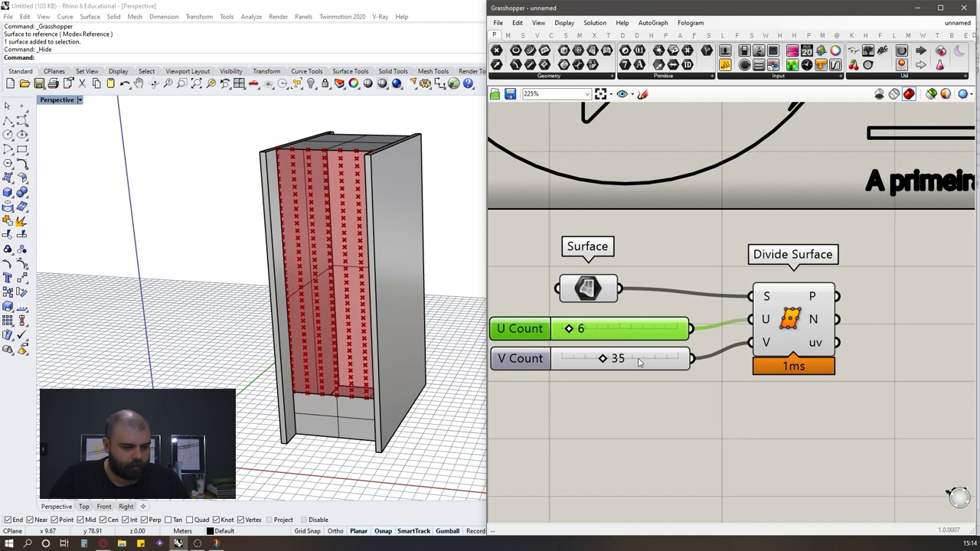
{"action": "double_click", "coordinate": [636, 357]}
{"action": "type", "text": "15"}
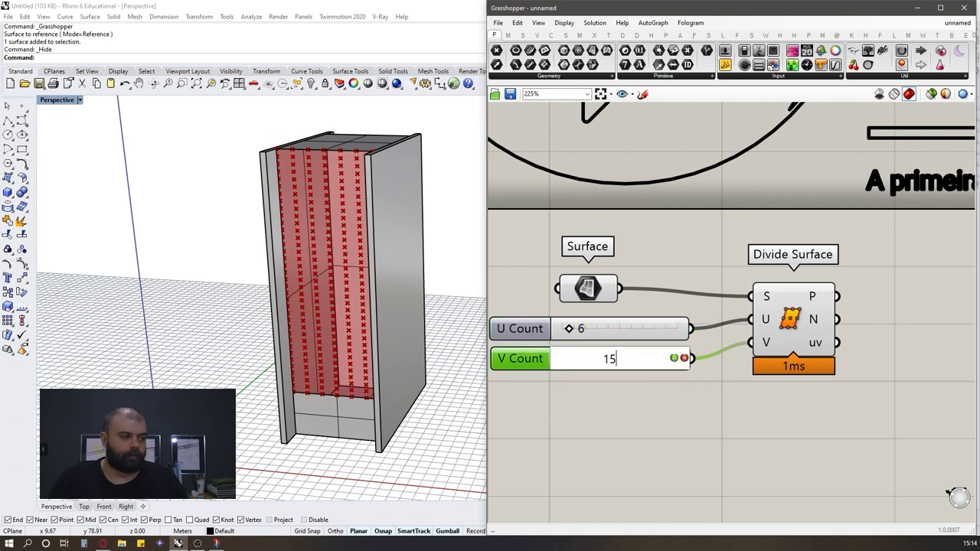
{"action": "key", "text": "Return"}
Examine the distribution of the division points across the tower's front face.
{"action": "scroll", "coordinate": [301, 218], "scroll_direction": "down", "scroll_amount": 3}
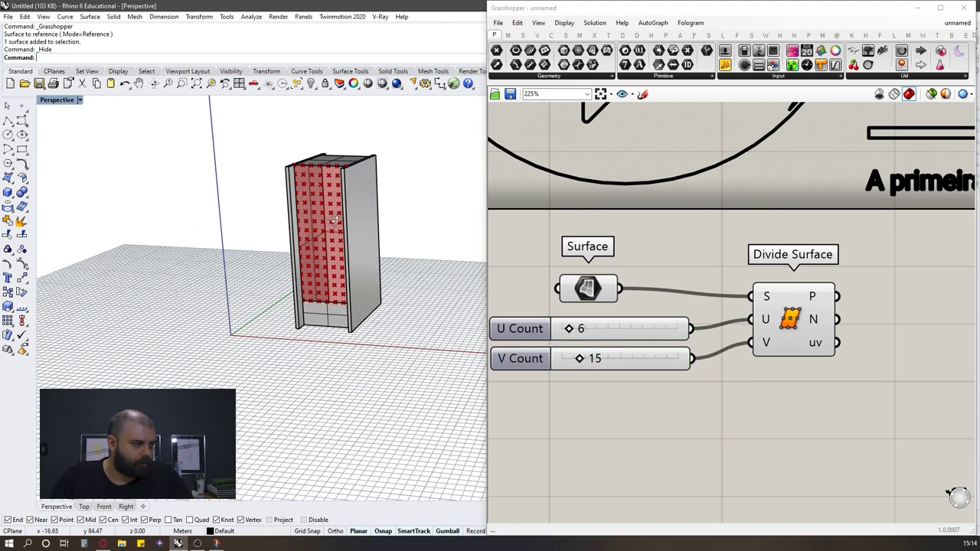
{"action": "scroll", "coordinate": [300, 216], "scroll_direction": "up", "scroll_amount": 6}
{"action": "scroll", "coordinate": [354, 281], "scroll_direction": "down", "scroll_amount": 1}
{"action": "right_click_drag", "start_coordinate": [354, 280], "coordinate": [341, 267]}
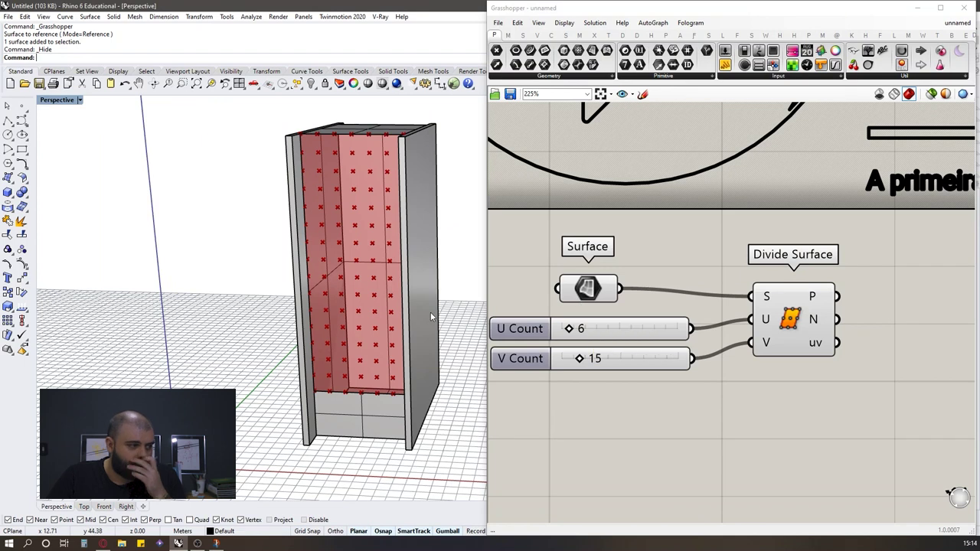
{"action": "scroll", "coordinate": [621, 272], "scroll_direction": "down", "scroll_amount": 2}
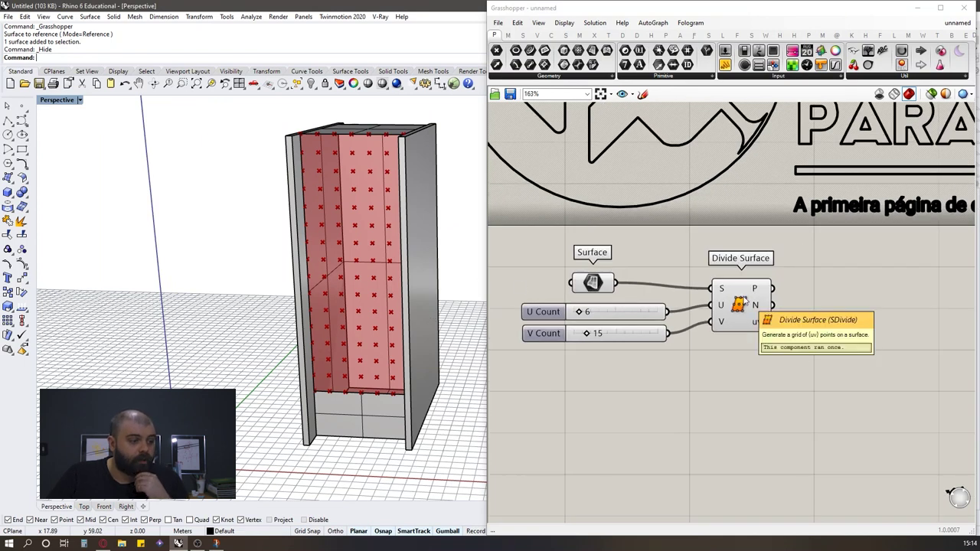
{"action": "left_click", "coordinate": [736, 329]}
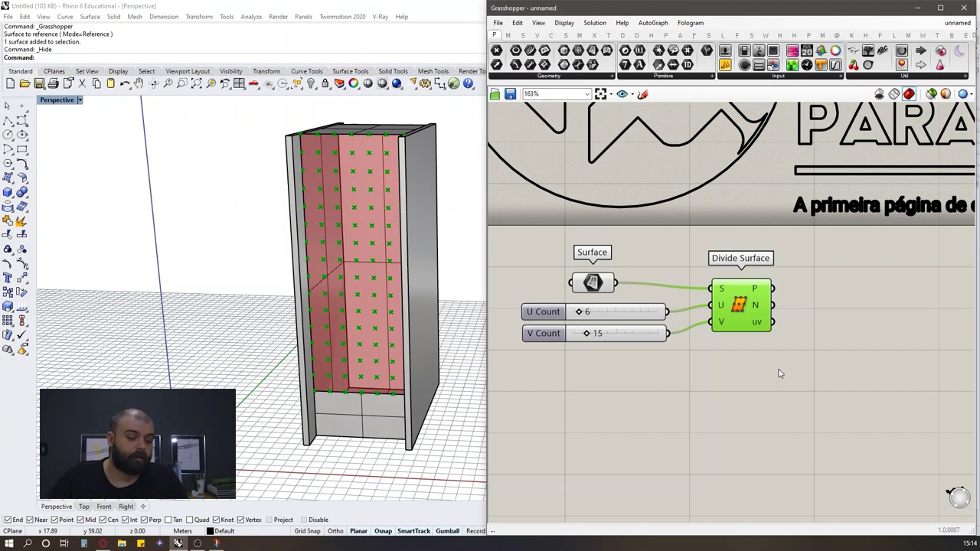
{"action": "left_click", "coordinate": [741, 440]}
{"action": "scroll", "coordinate": [424, 344], "scroll_direction": "down", "scroll_amount": 4}
{"action": "right_click_drag", "start_coordinate": [424, 343], "coordinate": [429, 352]}
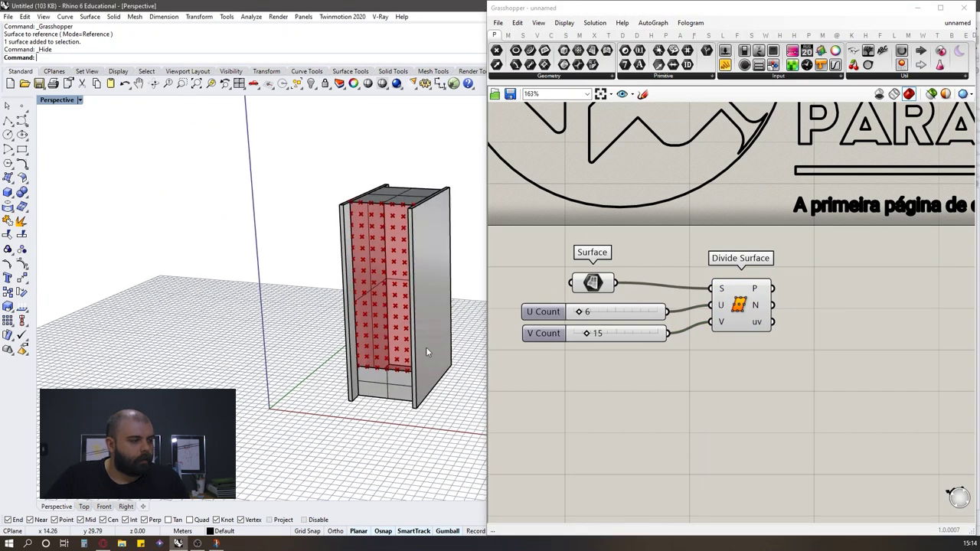
Start a freehand canvas sketch and draw the four-sided outline of the facade below the components.
{"action": "left_click", "coordinate": [641, 94]}
{"action": "scroll", "coordinate": [604, 311], "scroll_direction": "down", "scroll_amount": 4}
{"action": "mouse_move", "coordinate": [677, 314]}
{"action": "left_mouse_down"}
{"action": "mouse_move", "coordinate": [769, 346]}
{"action": "mouse_move", "coordinate": [747, 468]}
{"action": "left_mouse_up"}
{"action": "left_click_drag", "start_coordinate": [675, 310], "coordinate": [673, 462]}
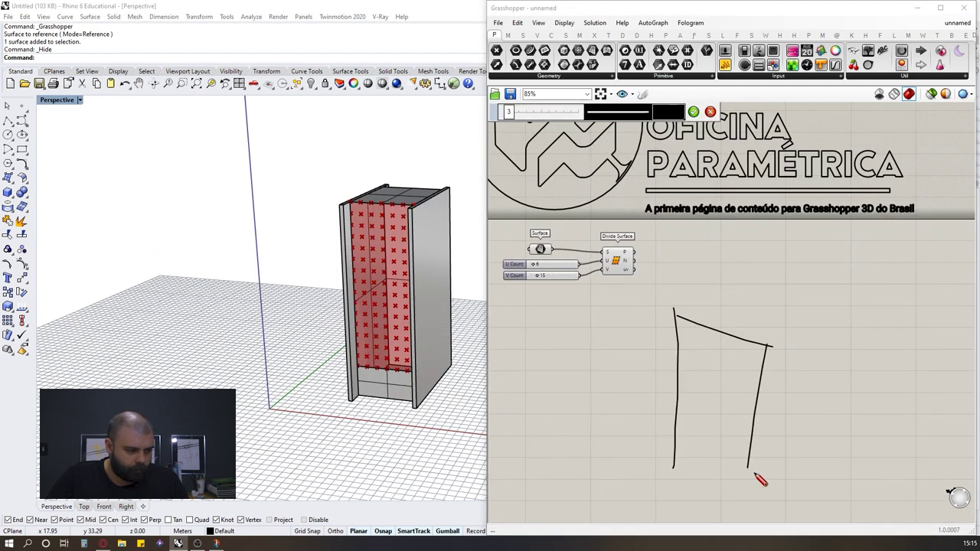
{"action": "left_click_drag", "start_coordinate": [780, 469], "coordinate": [658, 437]}
Draw a grid of crosses inside the sketched facade outline to represent the division points and finish the sketch.
{"action": "scroll", "coordinate": [698, 450], "scroll_direction": "up", "scroll_amount": 5}
{"action": "left_click_drag", "start_coordinate": [680, 184], "coordinate": [703, 172]}
{"action": "left_click_drag", "start_coordinate": [690, 169], "coordinate": [708, 200]}
{"action": "mouse_move", "coordinate": [749, 205]}
{"action": "left_mouse_down"}
{"action": "mouse_move", "coordinate": [783, 186]}
{"action": "mouse_move", "coordinate": [781, 222]}
{"action": "left_mouse_up"}
{"action": "mouse_move", "coordinate": [823, 222]}
{"action": "left_mouse_down"}
{"action": "mouse_move", "coordinate": [846, 212]}
{"action": "mouse_move", "coordinate": [839, 228]}
{"action": "left_mouse_up"}
{"action": "mouse_move", "coordinate": [695, 228]}
{"action": "left_mouse_down"}
{"action": "mouse_move", "coordinate": [666, 251]}
{"action": "mouse_move", "coordinate": [706, 255]}
{"action": "left_mouse_up"}
{"action": "mouse_move", "coordinate": [765, 249]}
{"action": "left_mouse_down"}
{"action": "mouse_move", "coordinate": [762, 269]}
{"action": "mouse_move", "coordinate": [832, 261]}
{"action": "mouse_move", "coordinate": [817, 280]}
{"action": "left_mouse_up"}
{"action": "left_click_drag", "start_coordinate": [694, 289], "coordinate": [666, 311]}
{"action": "left_click_drag", "start_coordinate": [671, 295], "coordinate": [693, 324]}
{"action": "mouse_move", "coordinate": [782, 316]}
{"action": "left_mouse_down"}
{"action": "mouse_move", "coordinate": [731, 337]}
{"action": "mouse_move", "coordinate": [779, 354]}
{"action": "left_mouse_up"}
{"action": "mouse_move", "coordinate": [790, 350]}
{"action": "left_mouse_down"}
{"action": "mouse_move", "coordinate": [819, 332]}
{"action": "mouse_move", "coordinate": [802, 358]}
{"action": "left_mouse_up"}
{"action": "mouse_move", "coordinate": [691, 359]}
{"action": "left_mouse_down"}
{"action": "mouse_move", "coordinate": [661, 379]}
{"action": "mouse_move", "coordinate": [694, 378]}
{"action": "left_mouse_up"}
{"action": "left_click_drag", "start_coordinate": [759, 356], "coordinate": [721, 375]}
{"action": "left_click_drag", "start_coordinate": [736, 357], "coordinate": [795, 411]}
{"action": "left_click_drag", "start_coordinate": [686, 421], "coordinate": [657, 442]}
{"action": "mouse_move", "coordinate": [660, 420]}
{"action": "left_mouse_down"}
{"action": "mouse_move", "coordinate": [693, 450]}
{"action": "mouse_move", "coordinate": [750, 428]}
{"action": "mouse_move", "coordinate": [749, 450]}
{"action": "mouse_move", "coordinate": [795, 443]}
{"action": "left_mouse_up"}
{"action": "mouse_move", "coordinate": [781, 439]}
{"action": "left_mouse_down"}
{"action": "mouse_move", "coordinate": [792, 465]}
{"action": "mouse_move", "coordinate": [632, 257]}
{"action": "left_mouse_up"}
{"action": "scroll", "coordinate": [665, 373], "scroll_direction": "down", "scroll_amount": 4}
{"action": "left_click", "coordinate": [692, 112]}
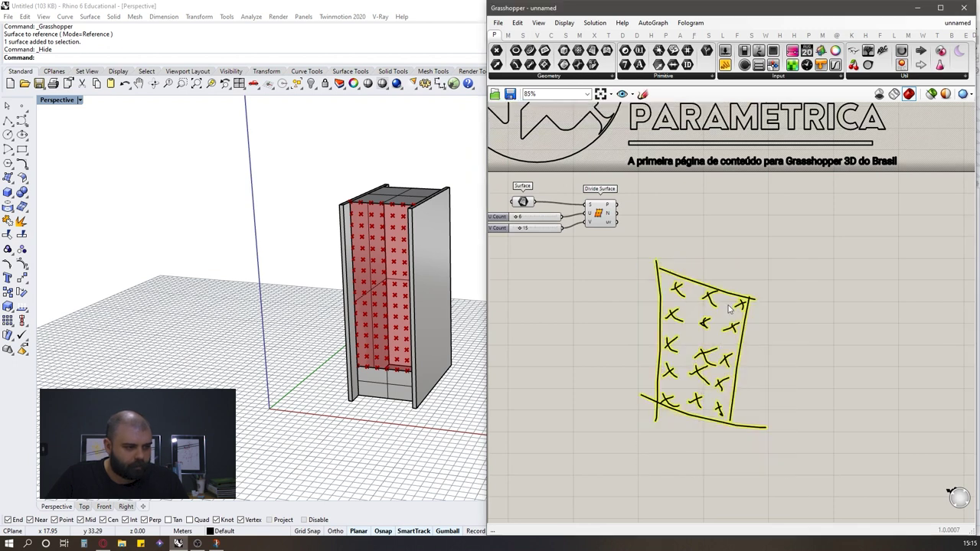
Duplicate the facade sketch and place the copy beside the original.
{"action": "scroll", "coordinate": [754, 324], "scroll_direction": "up", "scroll_amount": 2}
{"action": "key", "text": "ctrl+v"}
{"action": "mouse_move", "coordinate": [723, 312]}
{"action": "left_mouse_down"}
{"action": "mouse_move", "coordinate": [940, 304]}
{"action": "mouse_move", "coordinate": [935, 320]}
{"action": "left_mouse_up"}
{"action": "right_click_drag", "start_coordinate": [875, 179], "coordinate": [701, 130]}
Draw freehand arrows from the upper crosses of the copied sketch to illustrate the points' displacement, and finish the sketch.
{"action": "left_click", "coordinate": [642, 94]}
{"action": "scroll", "coordinate": [685, 249], "scroll_direction": "up", "scroll_amount": 3}
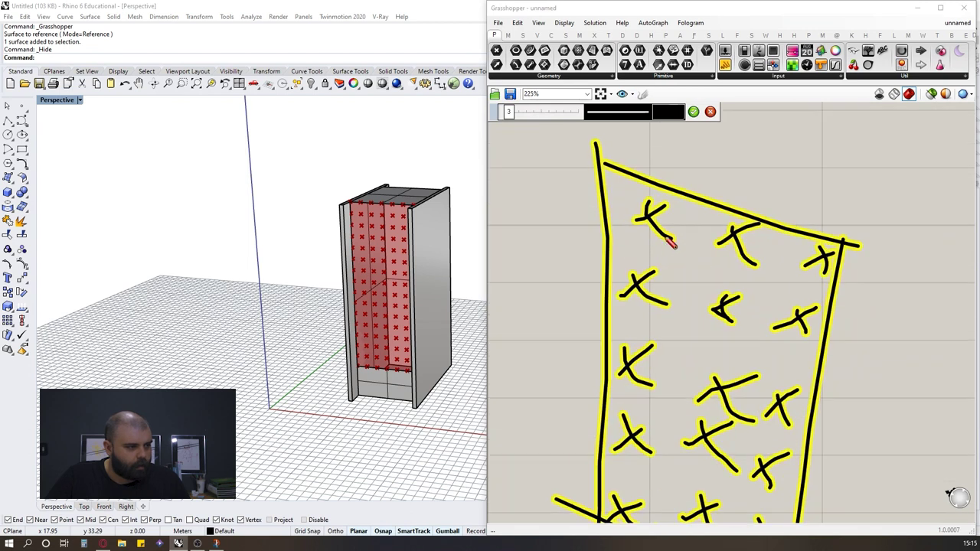
{"action": "left_click_drag", "start_coordinate": [650, 218], "coordinate": [588, 223]}
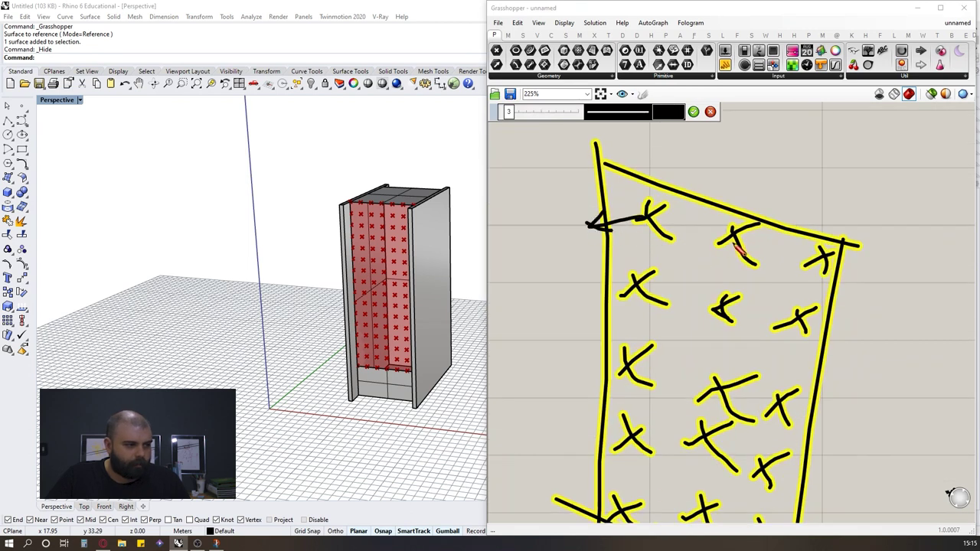
{"action": "mouse_move", "coordinate": [728, 239]}
{"action": "left_mouse_down"}
{"action": "mouse_move", "coordinate": [696, 232]}
{"action": "mouse_move", "coordinate": [700, 245]}
{"action": "mouse_move", "coordinate": [733, 260]}
{"action": "left_mouse_up"}
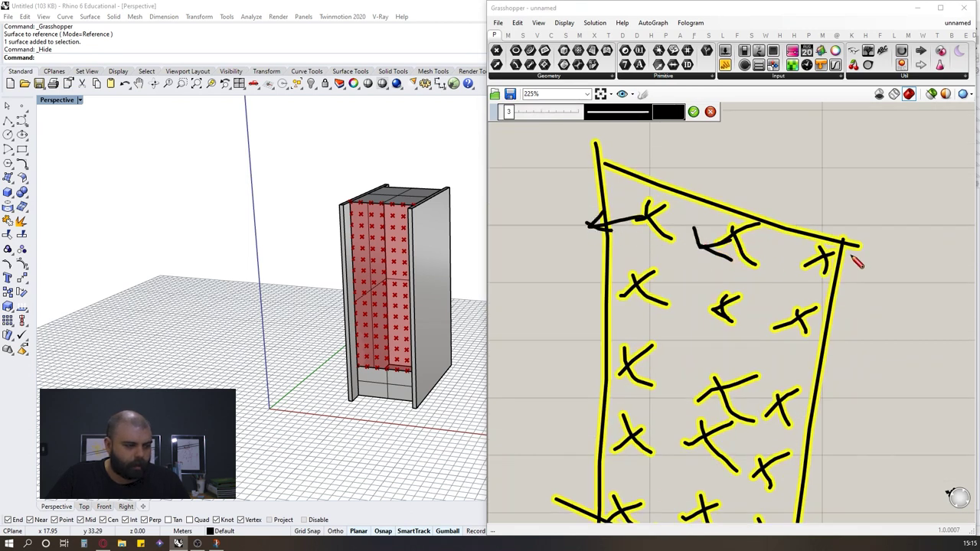
{"action": "left_click_drag", "start_coordinate": [824, 263], "coordinate": [728, 305]}
{"action": "left_click_drag", "start_coordinate": [728, 304], "coordinate": [762, 302]}
{"action": "left_click_drag", "start_coordinate": [637, 286], "coordinate": [613, 296]}
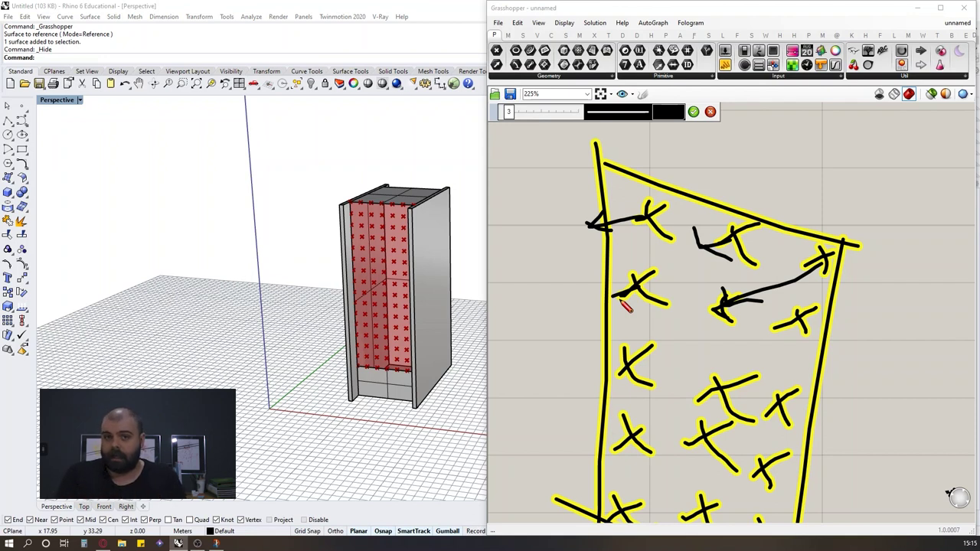
{"action": "left_click", "coordinate": [694, 113]}
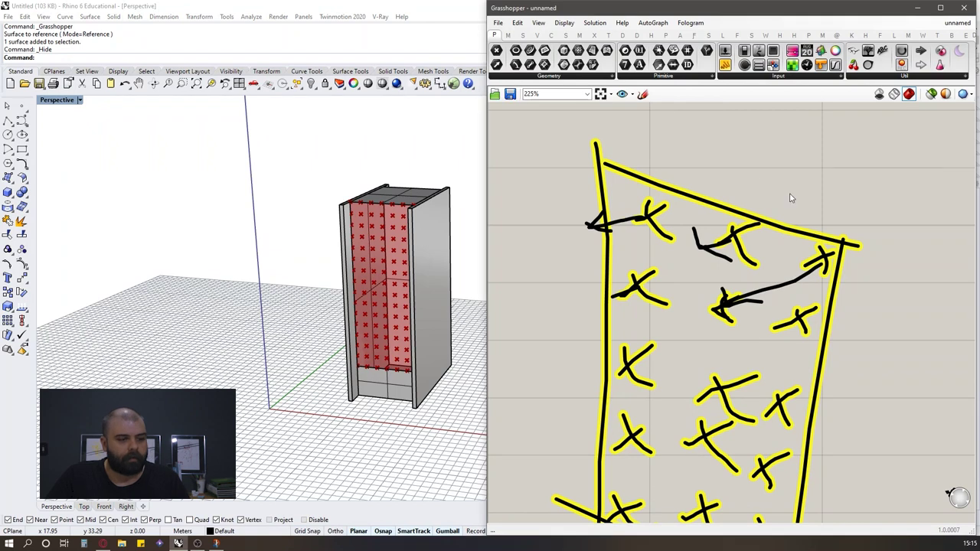
Select both facade sketches and move them further down the canvas, away from the components.
{"action": "scroll", "coordinate": [788, 219], "scroll_direction": "down", "scroll_amount": 5}
{"action": "scroll", "coordinate": [837, 388], "scroll_direction": "down", "scroll_amount": 3}
{"action": "left_click_drag", "start_coordinate": [849, 395], "coordinate": [648, 258]}
{"action": "scroll", "coordinate": [737, 299], "scroll_direction": "up", "scroll_amount": 4}
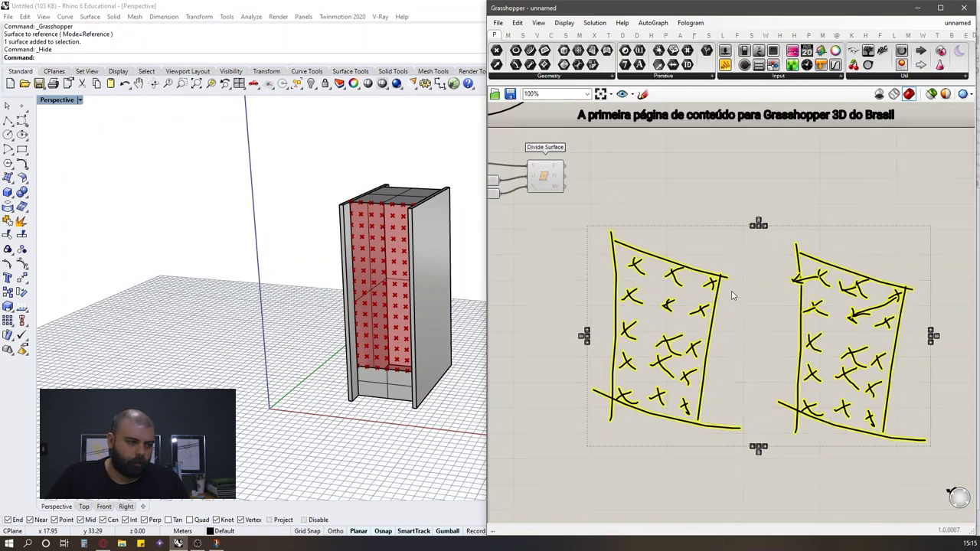
{"action": "right_click_drag", "start_coordinate": [719, 284], "coordinate": [743, 355]}
Add a Move component beside Divide Surface.
{"action": "double_click", "coordinate": [700, 213]}
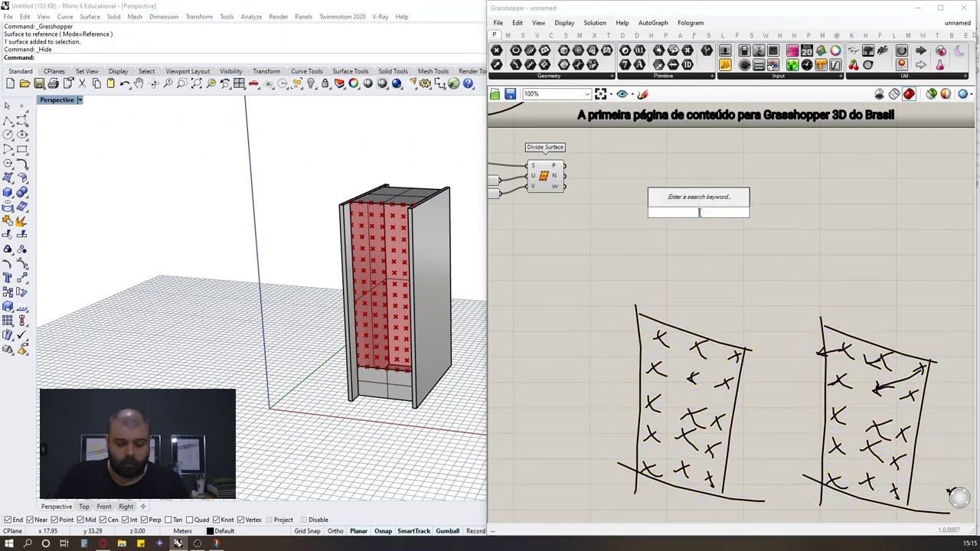
{"action": "type", "text": "move"}
{"action": "key", "text": "Return"}
{"action": "scroll", "coordinate": [727, 214], "scroll_direction": "up", "scroll_amount": 3}
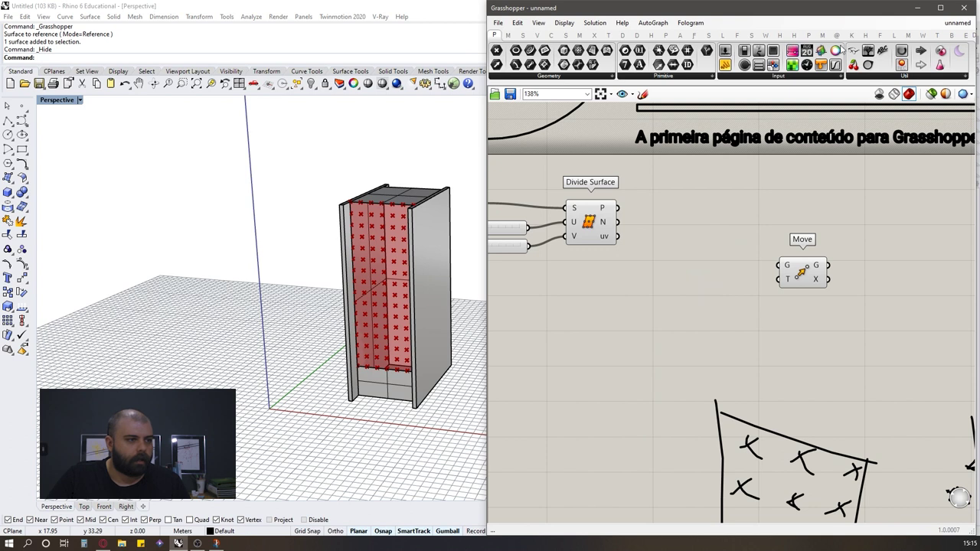
Add a Param Viewer, connect Divide Surface's P output to it, and display the point data as a tree diagram.
{"action": "left_click_drag", "start_coordinate": [866, 51], "coordinate": [696, 203]}
{"action": "left_click_drag", "start_coordinate": [617, 207], "coordinate": [692, 208]}
{"action": "double_click", "coordinate": [691, 208]}
{"action": "scroll", "coordinate": [450, 243], "scroll_direction": "up", "scroll_amount": 5}
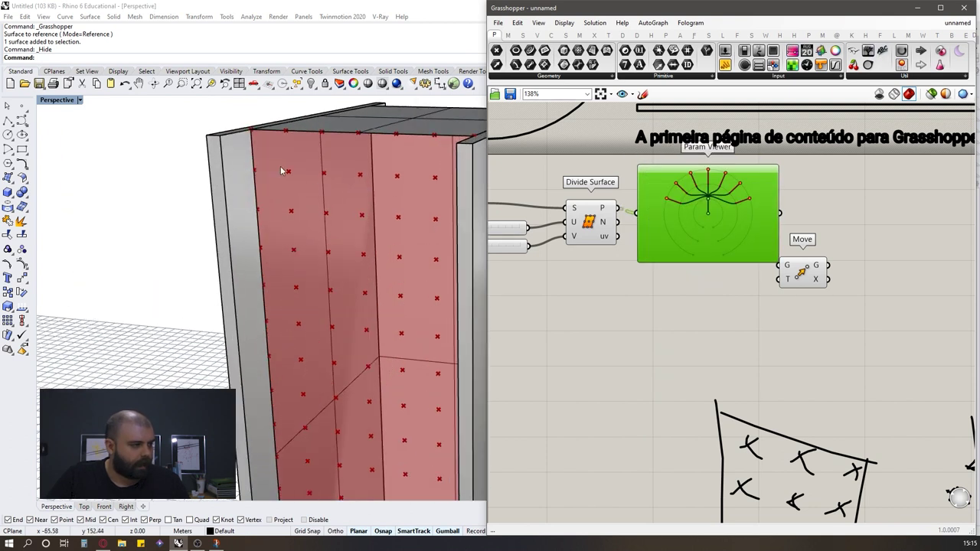
Delete the Param Viewer and flatten the P and N outputs of Divide Surface.
{"action": "scroll", "coordinate": [283, 166], "scroll_direction": "down", "scroll_amount": 3}
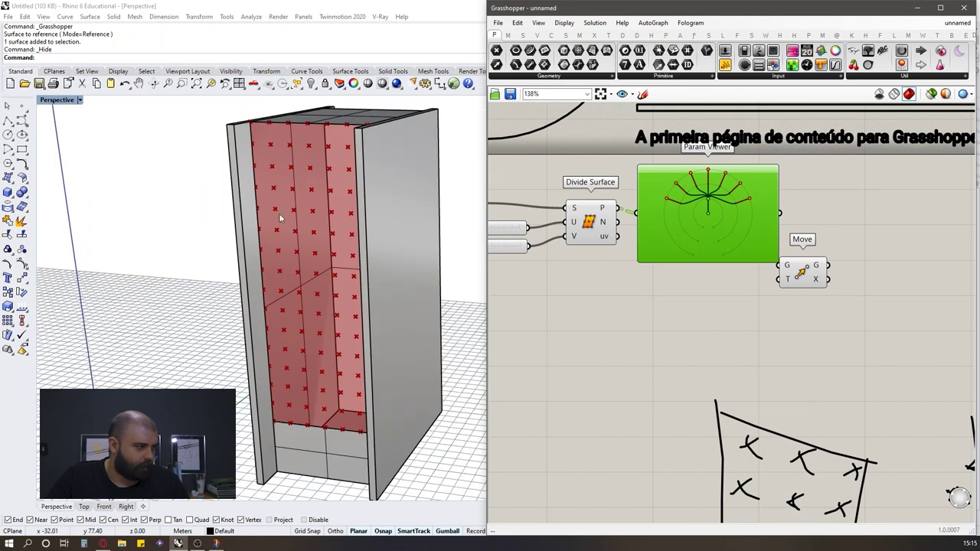
{"action": "scroll", "coordinate": [698, 186], "scroll_direction": "up", "scroll_amount": 3}
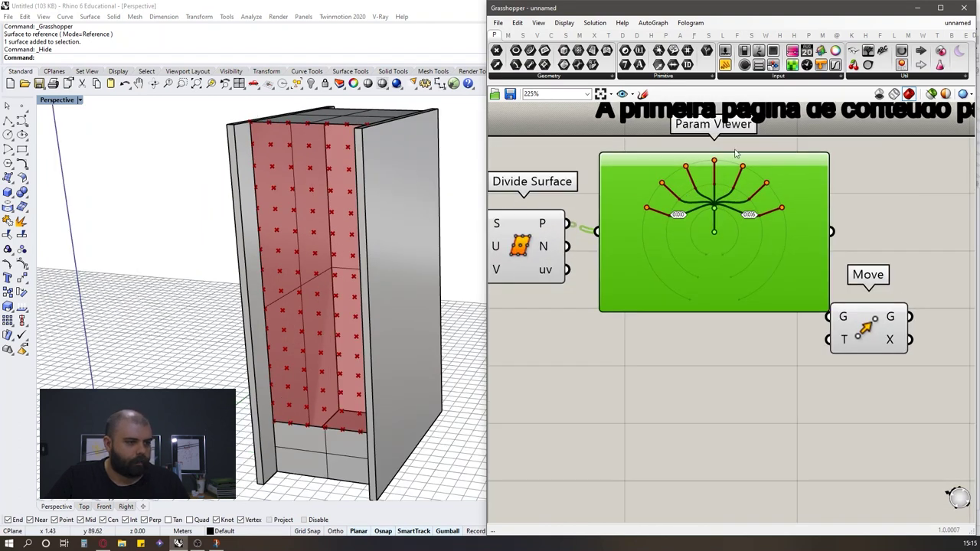
{"action": "key", "text": "Delete"}
{"action": "right_click", "coordinate": [567, 223]}
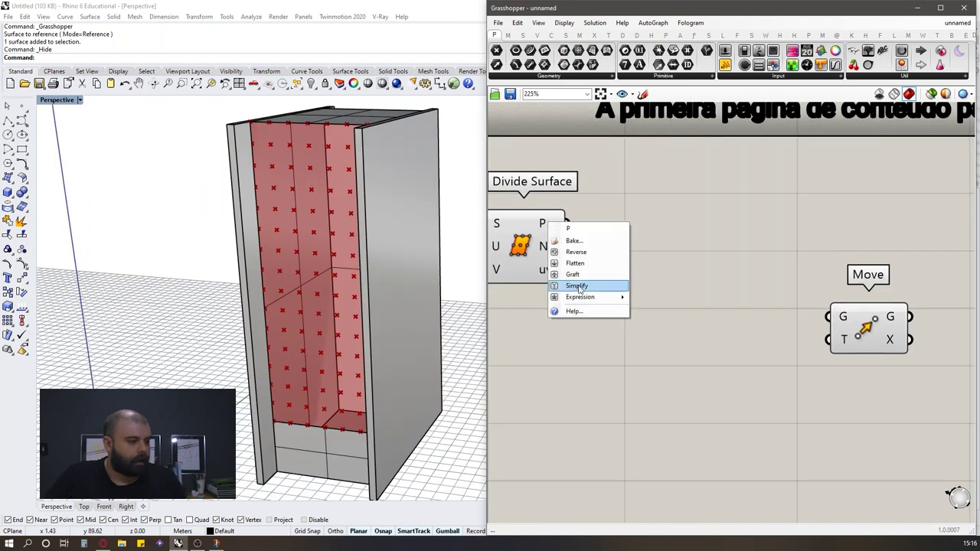
{"action": "left_click", "coordinate": [593, 263]}
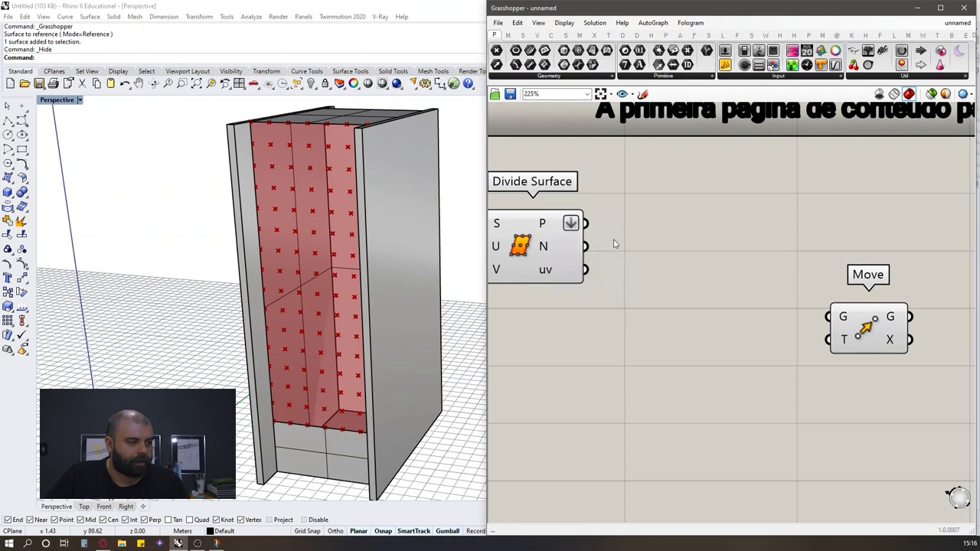
{"action": "right_click", "coordinate": [545, 251]}
{"action": "left_click", "coordinate": [571, 279]}
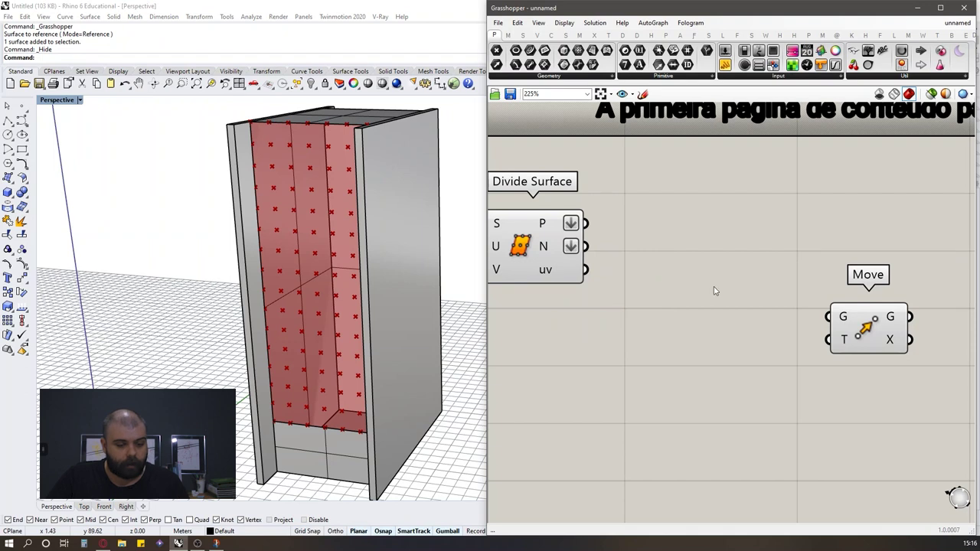
Connect Divide Surface's P output to the G input of the Move component.
{"action": "scroll", "coordinate": [812, 258], "scroll_direction": "down", "scroll_amount": 4}
{"action": "left_click", "coordinate": [831, 271]}
{"action": "left_click", "coordinate": [826, 298]}
{"action": "left_click_drag", "start_coordinate": [610, 244], "coordinate": [810, 264]}
{"action": "scroll", "coordinate": [415, 309], "scroll_direction": "down", "scroll_amount": 2}
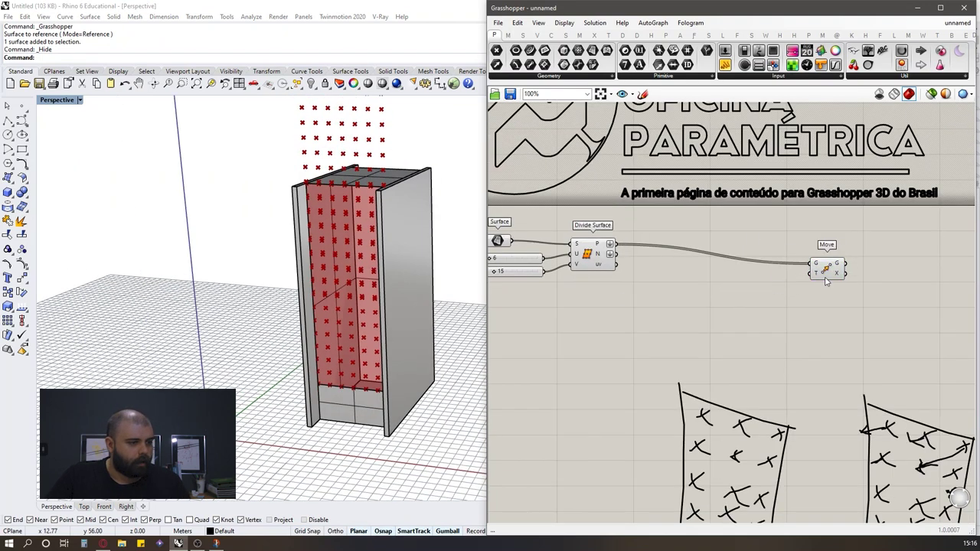
Turn off the viewport preview of the Move component.
{"action": "left_click", "coordinate": [831, 271]}
{"action": "scroll", "coordinate": [355, 155], "scroll_direction": "down", "scroll_amount": 2}
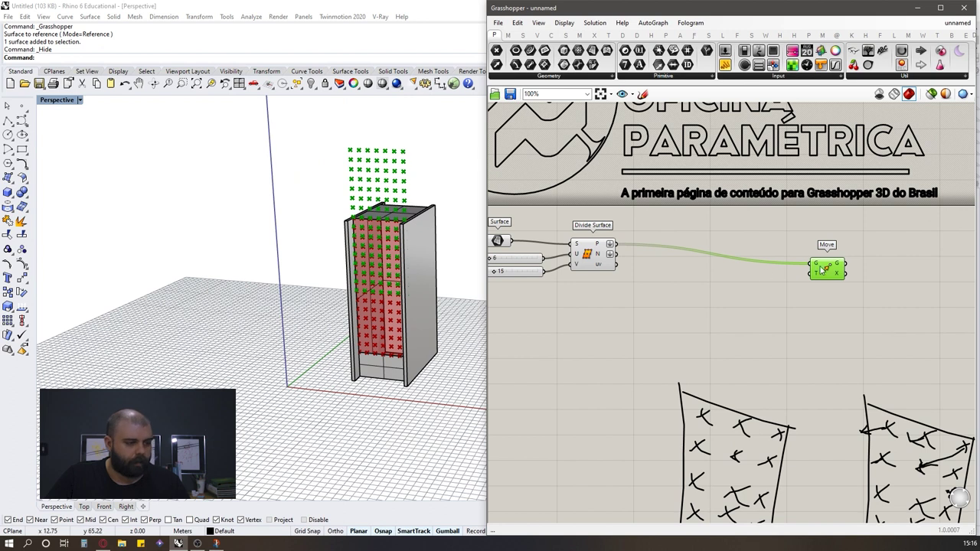
{"action": "middle_click", "coordinate": [773, 274]}
{"action": "left_click", "coordinate": [805, 241]}
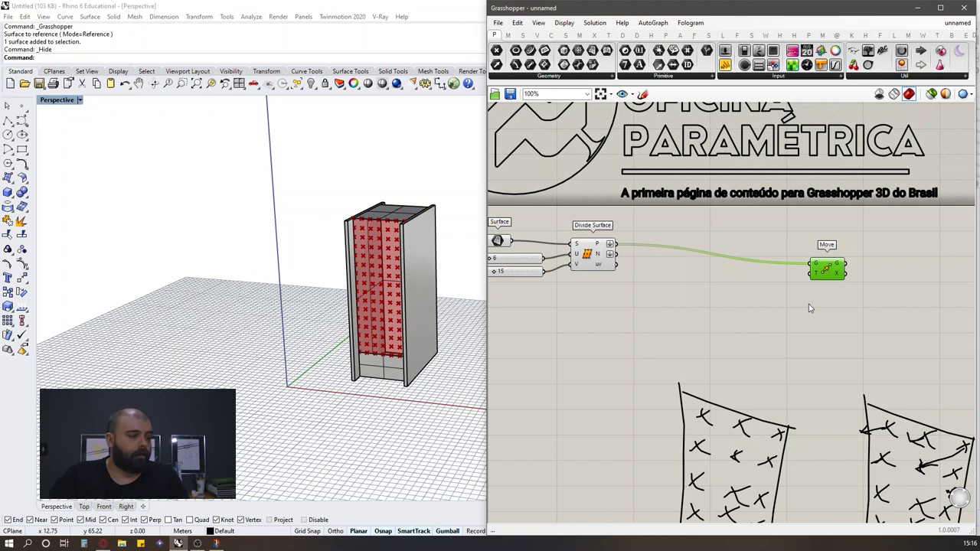
Select both facade sketches and shift them lower on the canvas to clear space beneath Divide Surface.
{"action": "scroll", "coordinate": [596, 245], "scroll_direction": "up", "scroll_amount": 3}
{"action": "mouse_move", "coordinate": [573, 239]}
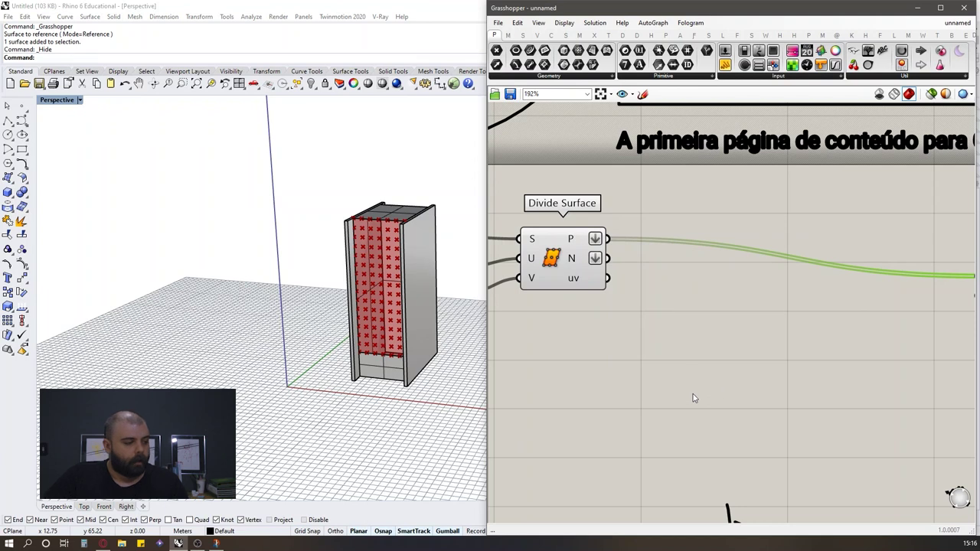
{"action": "scroll", "coordinate": [712, 388], "scroll_direction": "down", "scroll_amount": 5}
{"action": "left_click_drag", "start_coordinate": [635, 297], "coordinate": [885, 473]}
{"action": "scroll", "coordinate": [741, 423], "scroll_direction": "up", "scroll_amount": 1}
{"action": "left_click_drag", "start_coordinate": [741, 424], "coordinate": [755, 474]}
{"action": "scroll", "coordinate": [787, 434], "scroll_direction": "down", "scroll_amount": 2}
{"action": "scroll", "coordinate": [647, 285], "scroll_direction": "up", "scroll_amount": 3}
{"action": "left_click", "coordinate": [643, 327]}
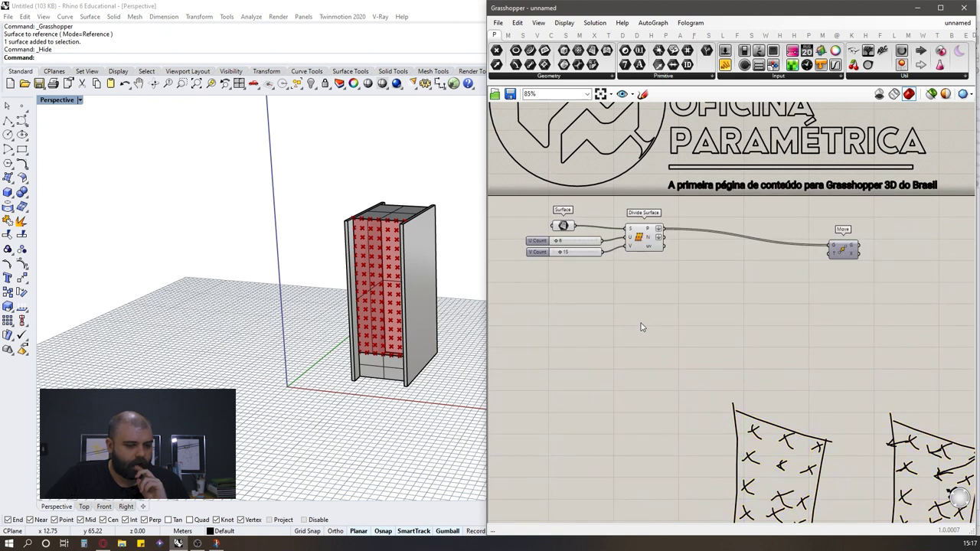
Add a Range component in the empty space below Divide Surface.
{"action": "scroll", "coordinate": [678, 324], "scroll_direction": "up", "scroll_amount": 2}
{"action": "double_click", "coordinate": [678, 323]}
{"action": "type", "text": "range"}
{"action": "key", "text": "Return"}
{"action": "left_click", "coordinate": [619, 290]}
{"action": "scroll", "coordinate": [740, 277], "scroll_direction": "down", "scroll_amount": 2}
{"action": "scroll", "coordinate": [645, 272], "scroll_direction": "up", "scroll_amount": 4}
{"action": "scroll", "coordinate": [607, 330], "scroll_direction": "down", "scroll_amount": 3}
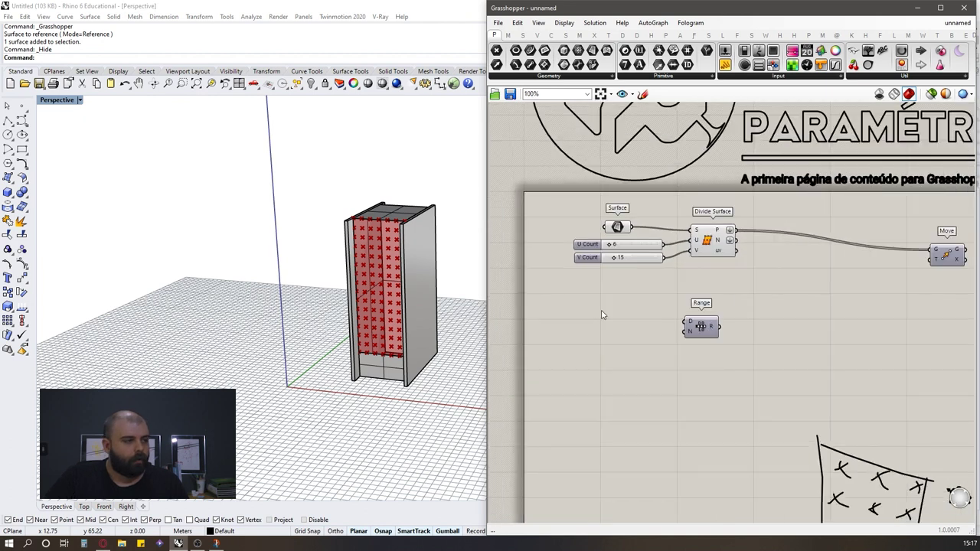
Place a Panel beside Range, connect Range's R output to it, and look through the listed values.
{"action": "left_click_drag", "start_coordinate": [725, 64], "coordinate": [796, 322]}
{"action": "scroll", "coordinate": [728, 329], "scroll_direction": "up", "scroll_amount": 3}
{"action": "left_click_drag", "start_coordinate": [710, 324], "coordinate": [776, 312]}
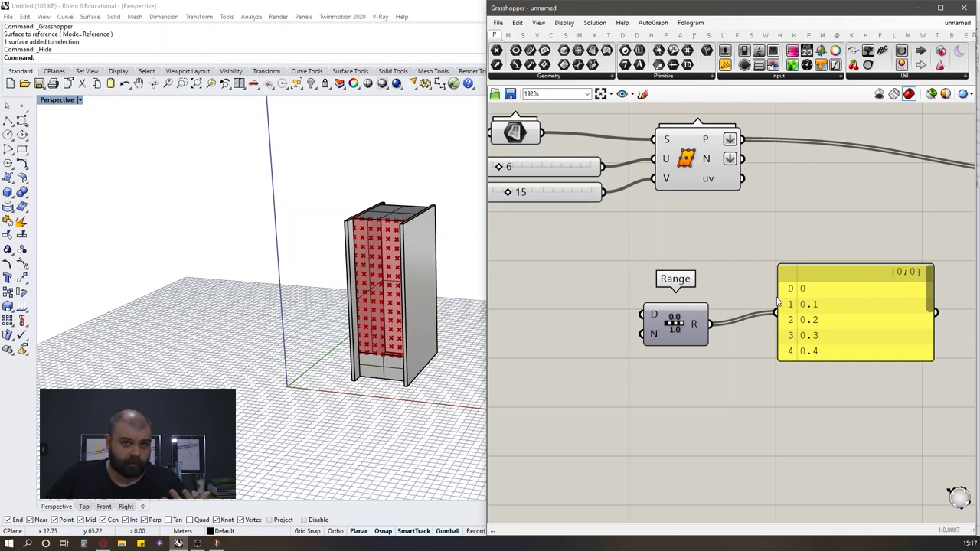
{"action": "left_click_drag", "start_coordinate": [927, 285], "coordinate": [939, 361]}
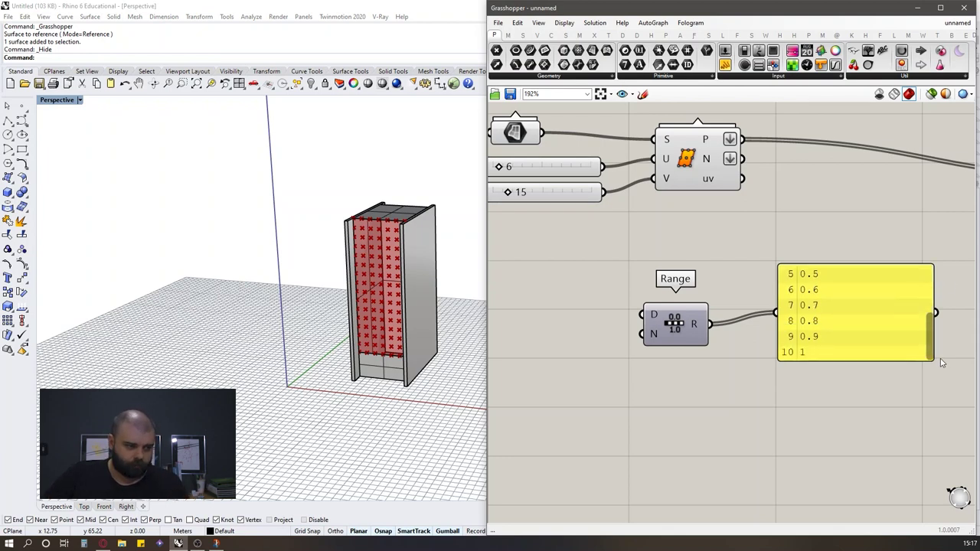
{"action": "scroll", "coordinate": [857, 302], "scroll_direction": "down", "scroll_amount": 2}
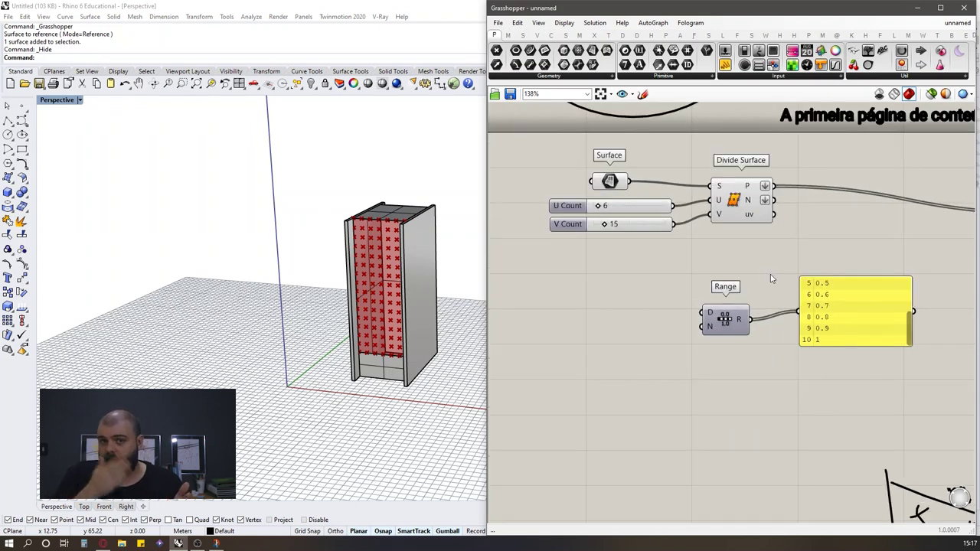
Create a number slider from 0 to 10 set to 5, connect it to Range's N input, and place it below.
{"action": "scroll", "coordinate": [626, 338], "scroll_direction": "up", "scroll_amount": 3}
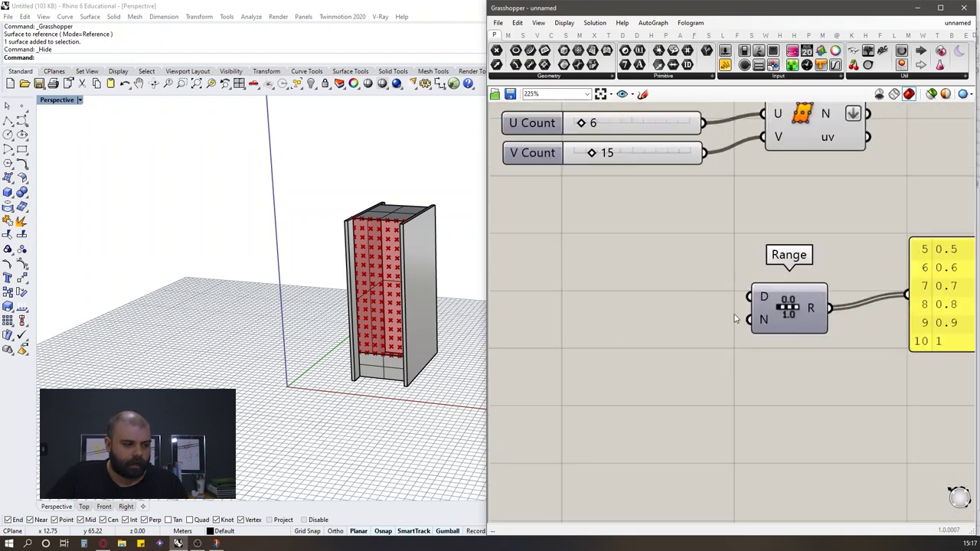
{"action": "double_click", "coordinate": [613, 338]}
{"action": "type", "text": "0<5<10"}
{"action": "key", "text": "Return"}
{"action": "left_click_drag", "start_coordinate": [706, 333], "coordinate": [751, 322]}
{"action": "scroll", "coordinate": [750, 323], "scroll_direction": "down", "scroll_amount": 2}
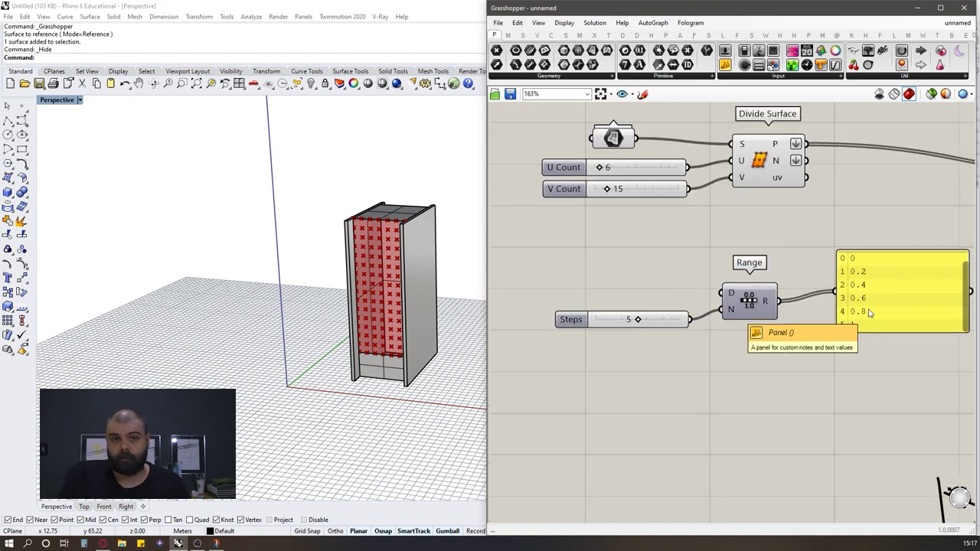
{"action": "left_click_drag", "start_coordinate": [676, 319], "coordinate": [678, 377]}
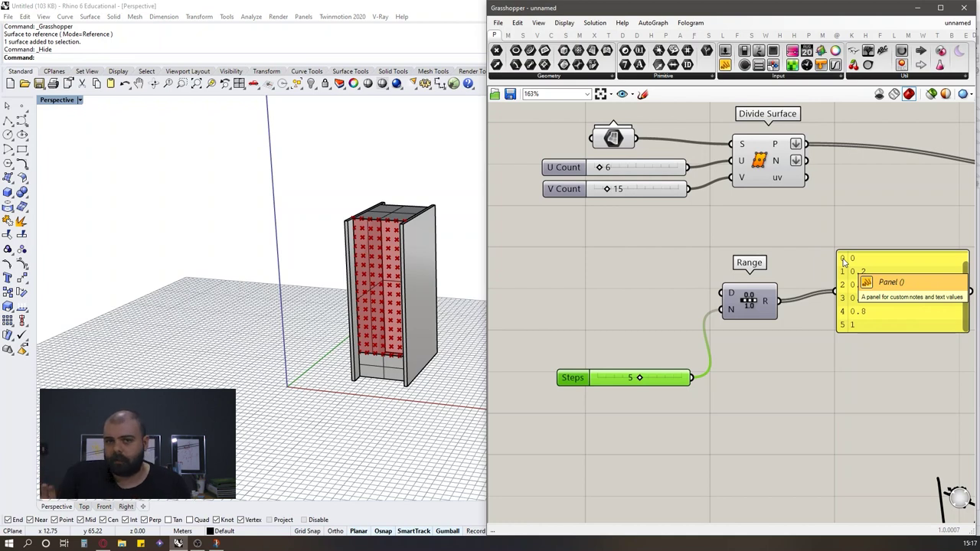
Add a Construct Domain component and connect its output to Range's D input.
{"action": "double_click", "coordinate": [608, 289]}
{"action": "type", "text": "construct doma"}
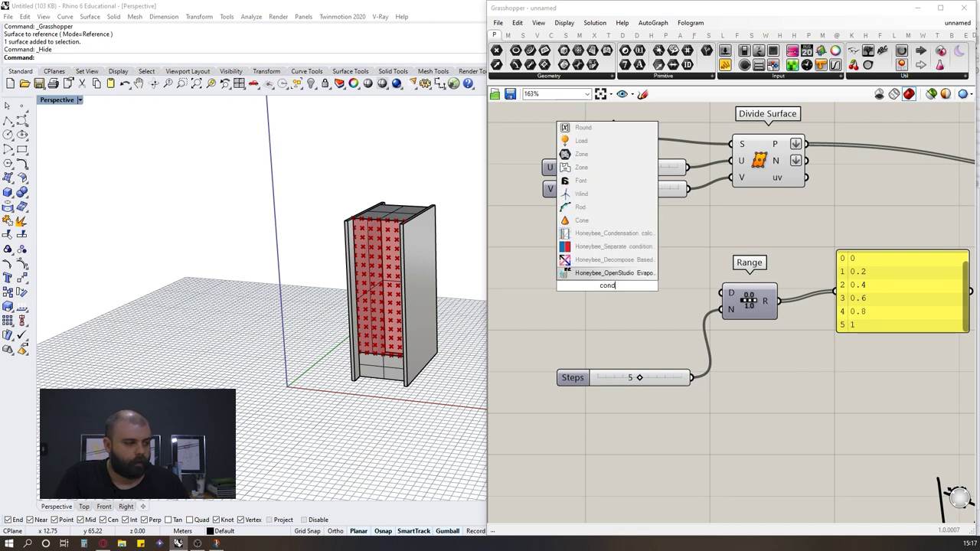
{"action": "key", "text": "Return"}
{"action": "left_click_drag", "start_coordinate": [634, 286], "coordinate": [788, 297]}
{"action": "scroll", "coordinate": [770, 247], "scroll_direction": "down", "scroll_amount": 3}
{"action": "scroll", "coordinate": [620, 277], "scroll_direction": "up", "scroll_amount": 4}
Create two number sliders ranging from 0.5 to 2.5 and connect them to Construct Domain's A and B inputs.
{"action": "double_click", "coordinate": [659, 299]}
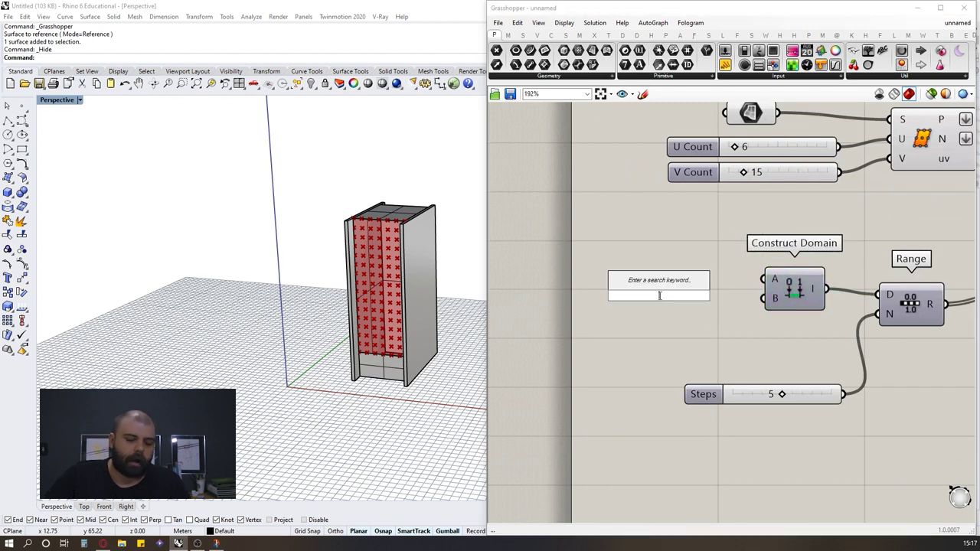
{"action": "type", "text": "0"}
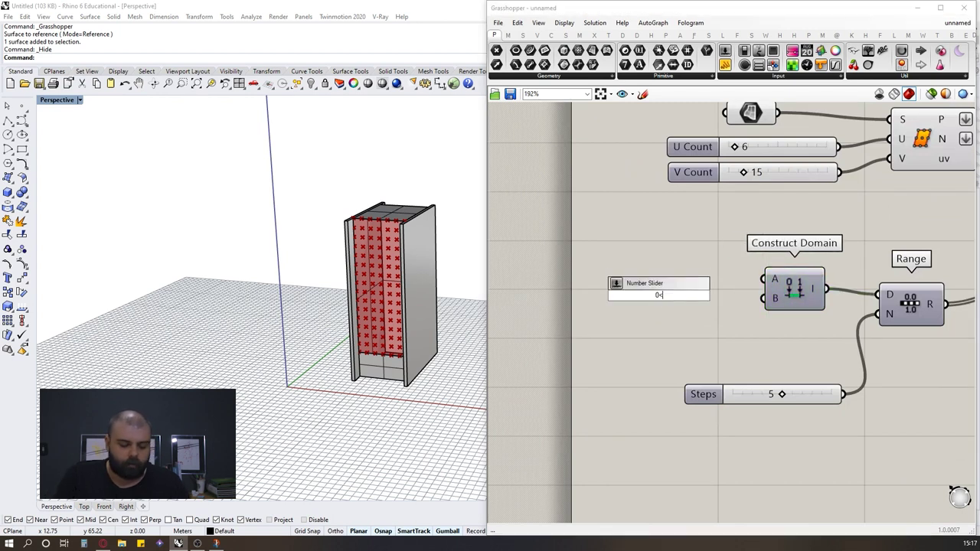
{"action": "type", "text": ".5<2.5"}
{"action": "key", "text": "Return"}
{"action": "mouse_move", "coordinate": [661, 300]}
{"action": "left_mouse_down"}
{"action": "mouse_move", "coordinate": [656, 277]}
{"action": "mouse_move", "coordinate": [671, 305]}
{"action": "mouse_move", "coordinate": [649, 314]}
{"action": "left_mouse_up"}
{"action": "left_click_drag", "start_coordinate": [735, 275], "coordinate": [763, 280]}
{"action": "left_click_drag", "start_coordinate": [729, 313], "coordinate": [764, 299]}
{"action": "left_click_drag", "start_coordinate": [800, 293], "coordinate": [825, 294]}
{"action": "left_click_drag", "start_coordinate": [722, 319], "coordinate": [729, 306]}
{"action": "left_click", "coordinate": [712, 317]}
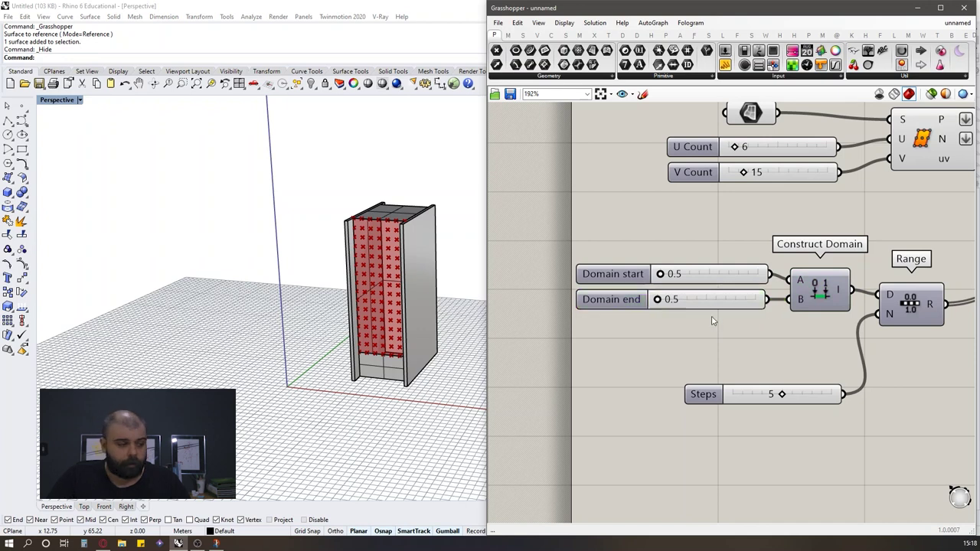
Set the Domain end slider to 2.5, keeping the Range values in view.
{"action": "left_click_drag", "start_coordinate": [657, 299], "coordinate": [773, 299]}
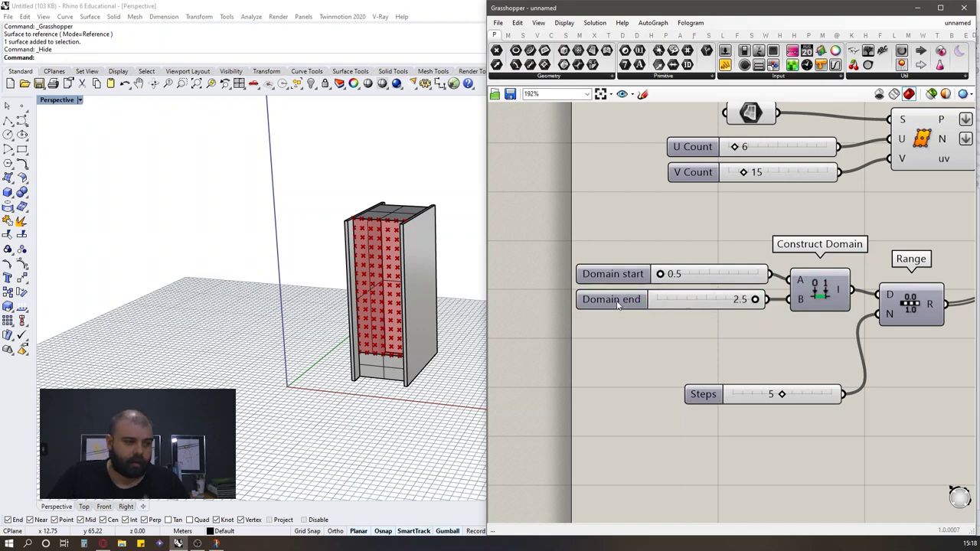
{"action": "right_click_drag", "start_coordinate": [852, 300], "coordinate": [788, 301]}
{"action": "scroll", "coordinate": [571, 296], "scroll_direction": "down", "scroll_amount": 3}
{"action": "scroll", "coordinate": [672, 294], "scroll_direction": "up", "scroll_amount": 2}
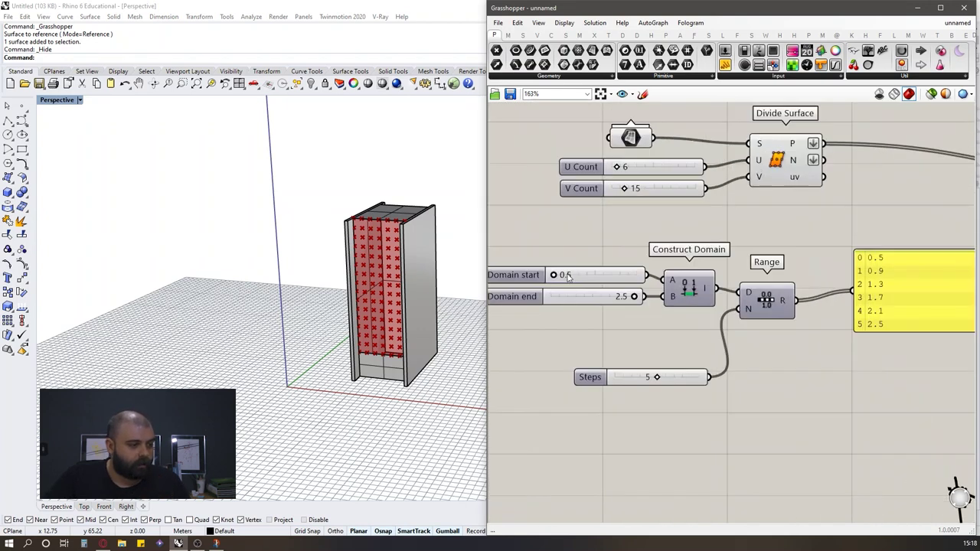
Nudge the Steps slider into place and enlarge the Panel's height to show all the Range values.
{"action": "scroll", "coordinate": [548, 287], "scroll_direction": "down", "scroll_amount": 2}
{"action": "scroll", "coordinate": [693, 297], "scroll_direction": "up", "scroll_amount": 2}
{"action": "left_click_drag", "start_coordinate": [610, 373], "coordinate": [603, 367]}
{"action": "left_click_drag", "start_coordinate": [872, 326], "coordinate": [877, 368]}
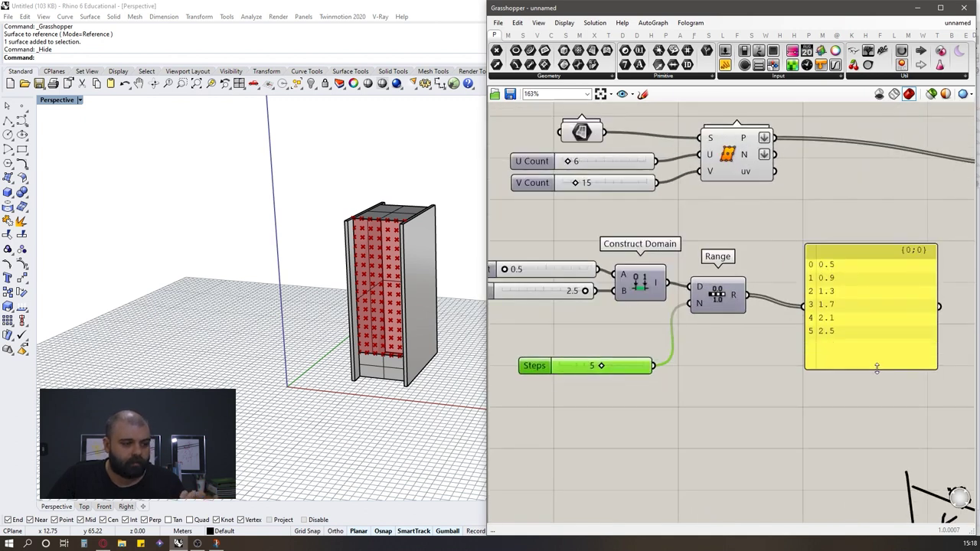
{"action": "scroll", "coordinate": [848, 286], "scroll_direction": "up", "scroll_amount": 3}
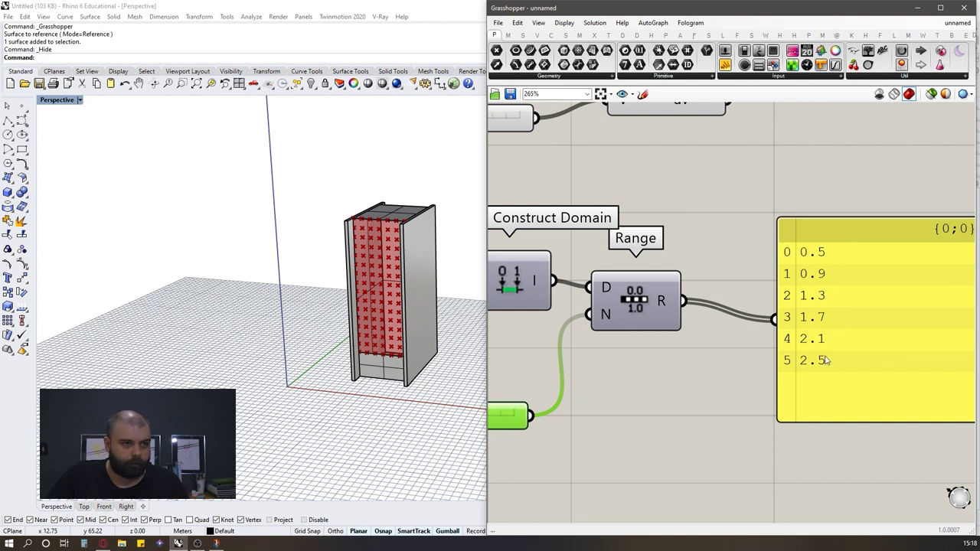
{"action": "scroll", "coordinate": [623, 364], "scroll_direction": "down", "scroll_amount": 3}
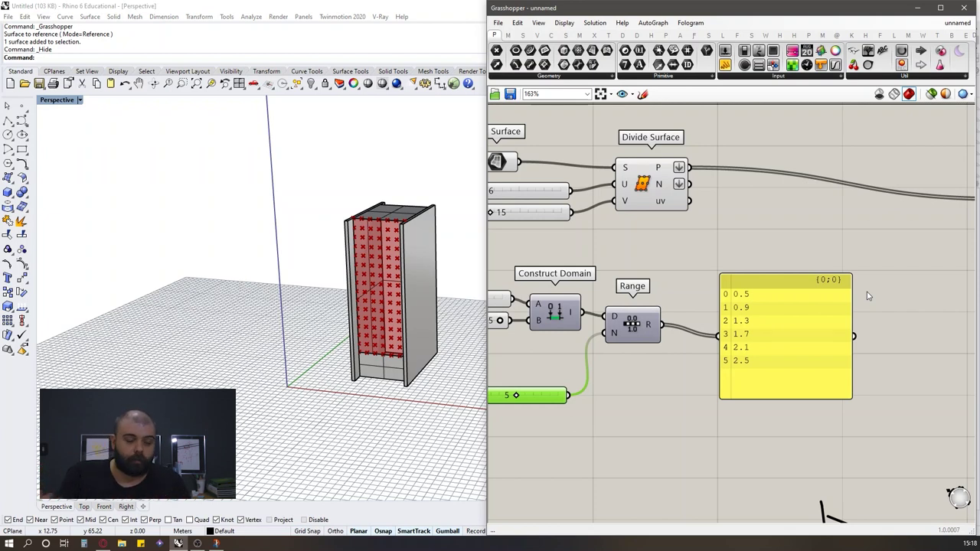
Add a Repeat Data component to the right of Range, moving the Panel down to make room.
{"action": "right_click_drag", "start_coordinate": [867, 296], "coordinate": [743, 280]}
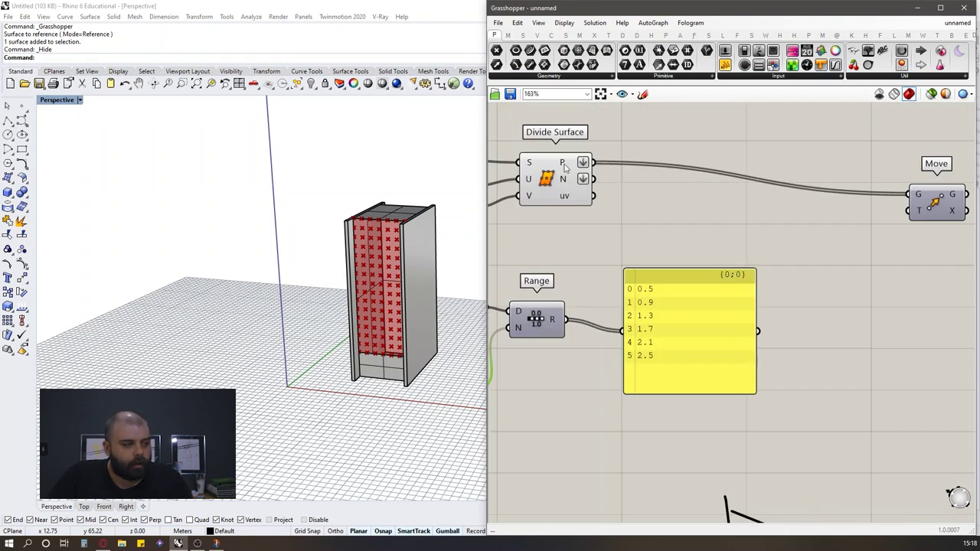
{"action": "mouse_move", "coordinate": [564, 167]}
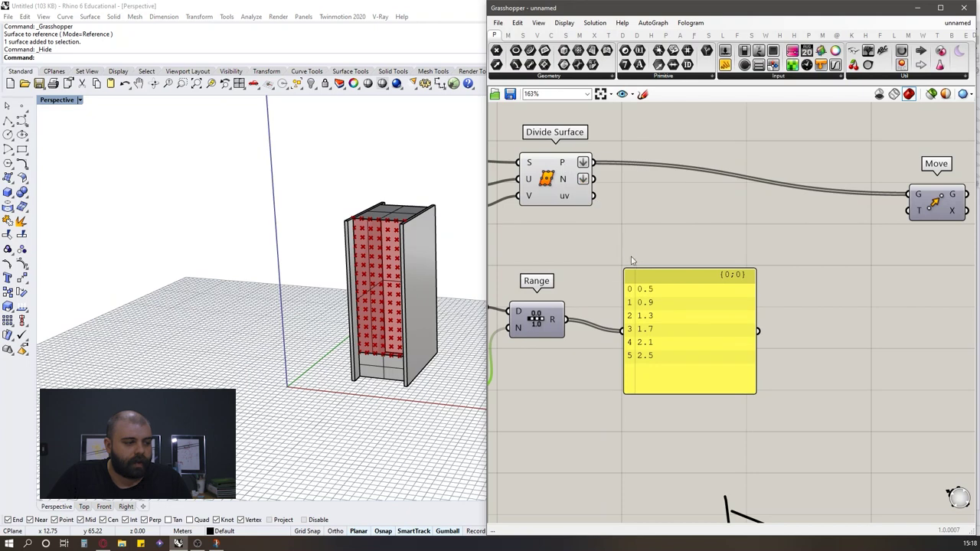
{"action": "scroll", "coordinate": [649, 354], "scroll_direction": "up", "scroll_amount": 3}
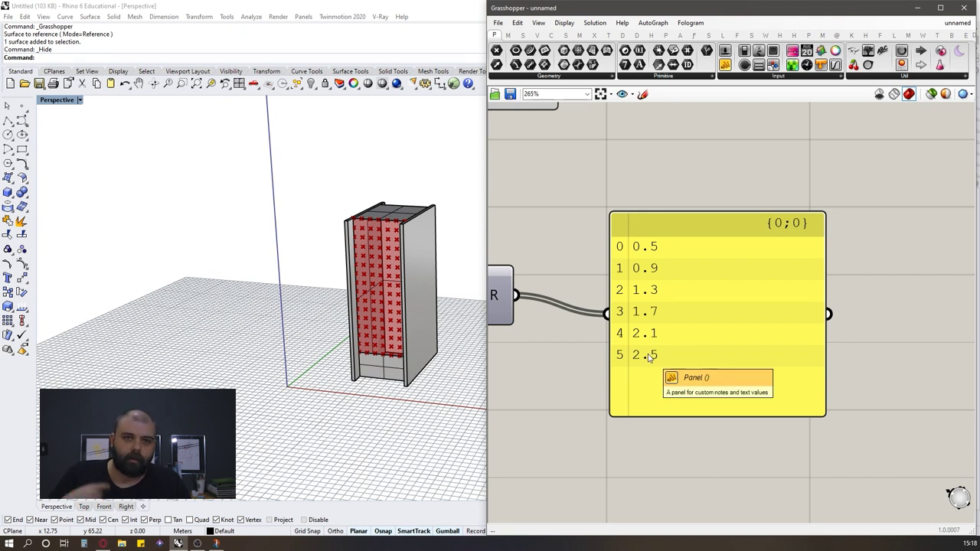
{"action": "scroll", "coordinate": [649, 357], "scroll_direction": "down", "scroll_amount": 4}
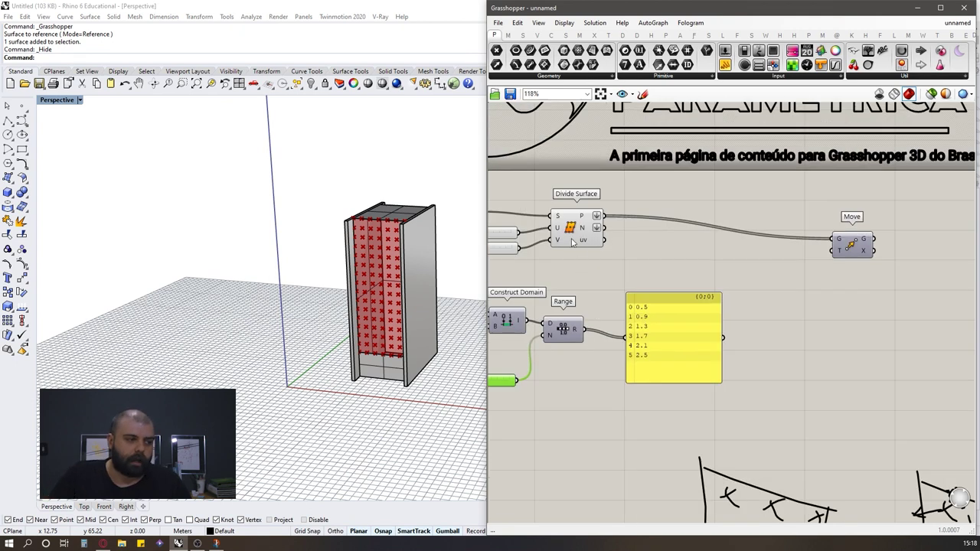
{"action": "double_click", "coordinate": [642, 263]}
{"action": "type", "text": "repeat"}
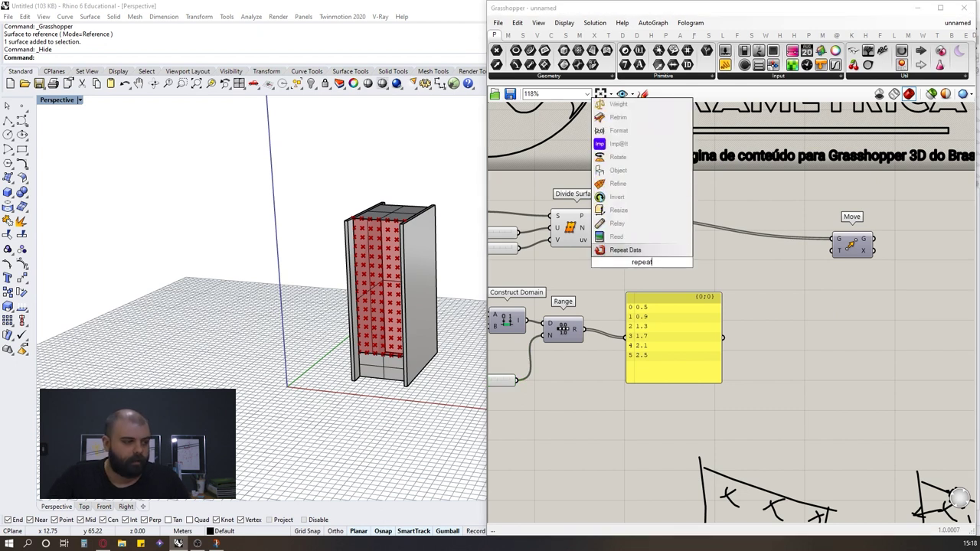
{"action": "left_click", "coordinate": [641, 250]}
{"action": "left_click_drag", "start_coordinate": [678, 333], "coordinate": [705, 393]}
{"action": "left_click_drag", "start_coordinate": [645, 267], "coordinate": [694, 316]}
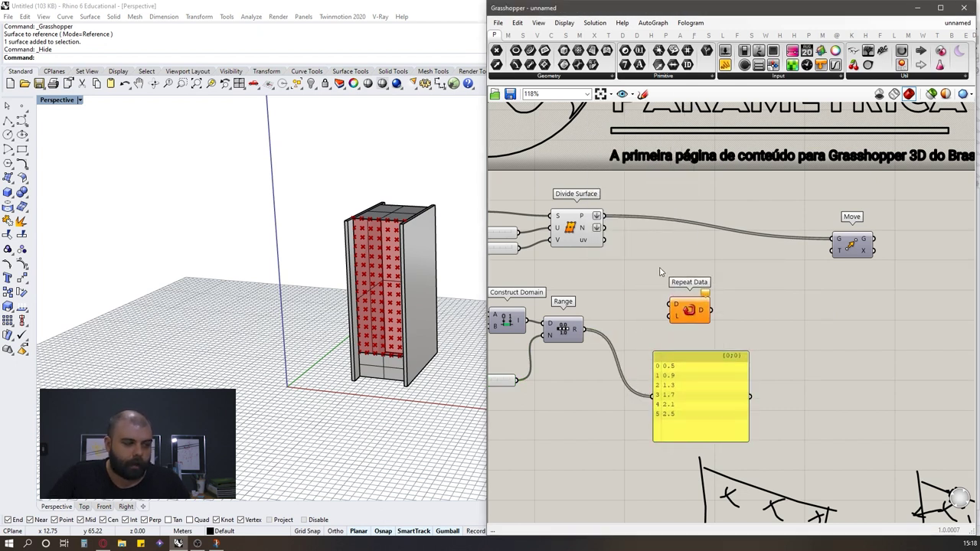
{"action": "left_click", "coordinate": [660, 271]}
Connect Range's R output to Repeat Data's D input, and reposition Repeat Data and the Panel.
{"action": "scroll", "coordinate": [612, 325], "scroll_direction": "up", "scroll_amount": 3}
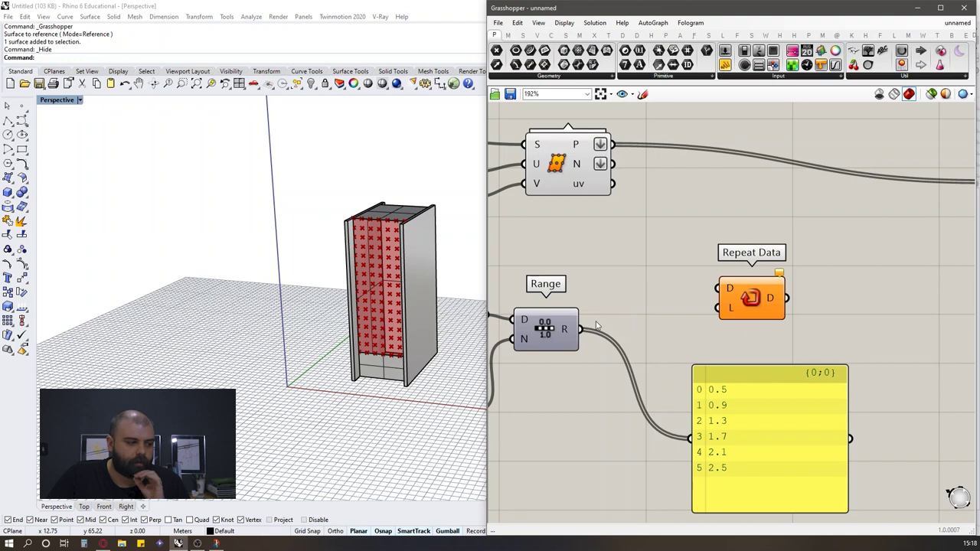
{"action": "left_click_drag", "start_coordinate": [579, 329], "coordinate": [858, 308]}
{"action": "left_click_drag", "start_coordinate": [795, 414], "coordinate": [750, 404]}
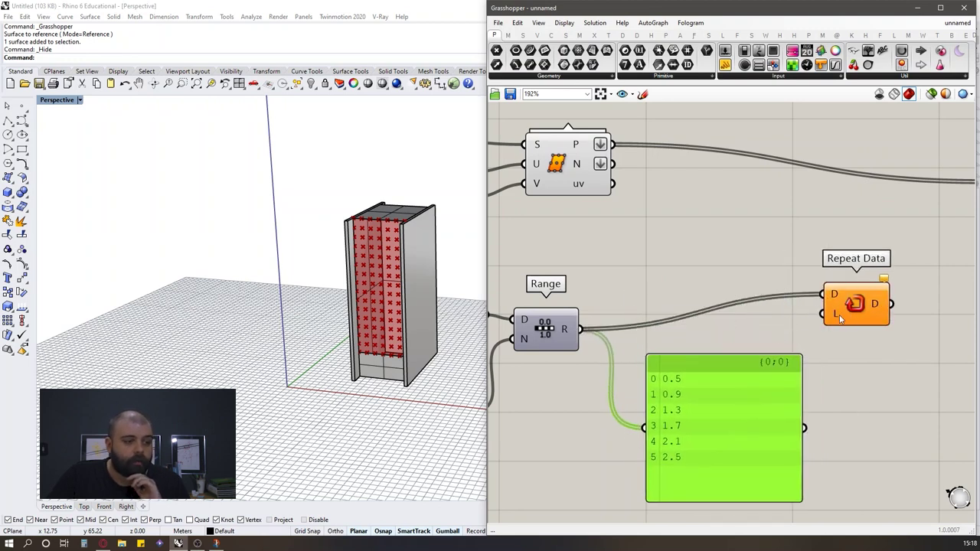
{"action": "mouse_move", "coordinate": [840, 318]}
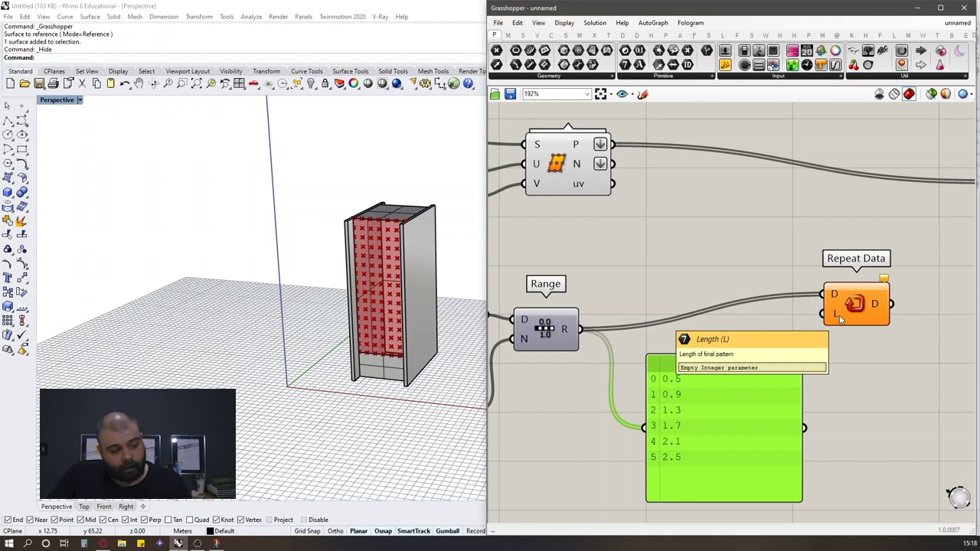
Add a Panel containing 10 above the Range wire and connect it to Repeat Data's L input.
{"action": "double_click", "coordinate": [653, 281]}
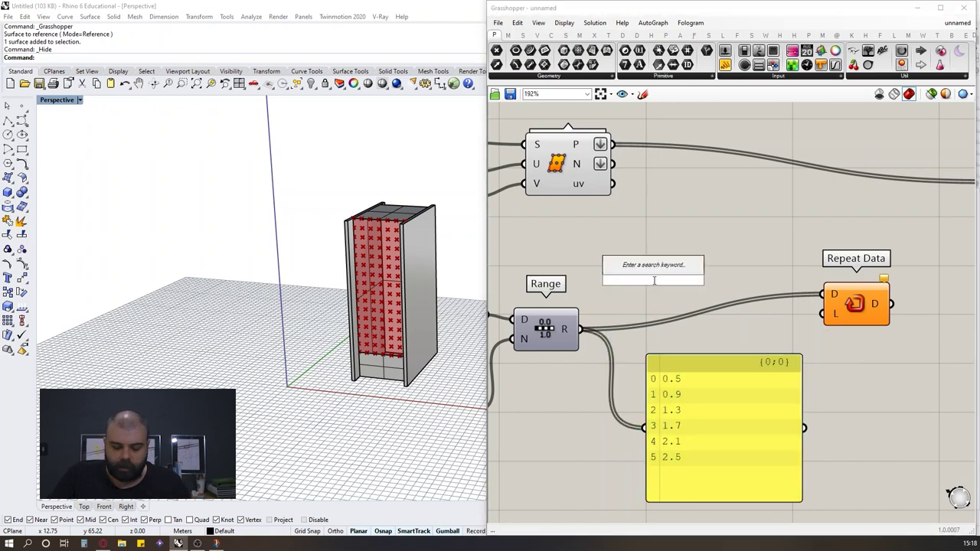
{"action": "type", "text": "//10"}
{"action": "key", "text": "Return"}
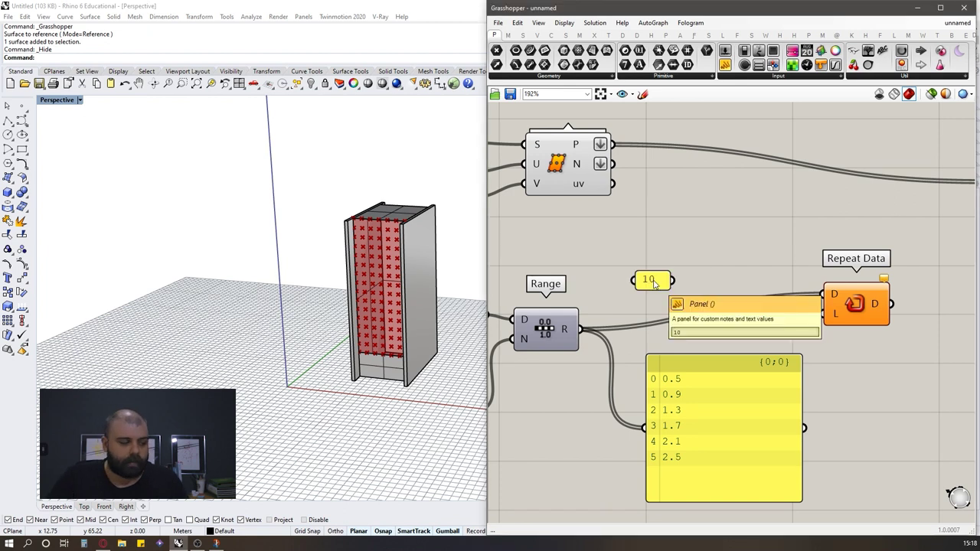
{"action": "left_click_drag", "start_coordinate": [671, 281], "coordinate": [823, 312]}
{"action": "scroll", "coordinate": [784, 306], "scroll_direction": "down", "scroll_amount": 3}
{"action": "scroll", "coordinate": [784, 306], "scroll_direction": "up", "scroll_amount": 3}
Place a Panel beside Repeat Data and connect the D output to it to inspect the repeated values.
{"action": "left_click", "coordinate": [723, 64]}
{"action": "left_click", "coordinate": [914, 297]}
{"action": "left_click_drag", "start_coordinate": [800, 306], "coordinate": [828, 360]}
{"action": "scroll", "coordinate": [820, 298], "scroll_direction": "down", "scroll_amount": 5}
{"action": "scroll", "coordinate": [820, 298], "scroll_direction": "up", "scroll_amount": 4}
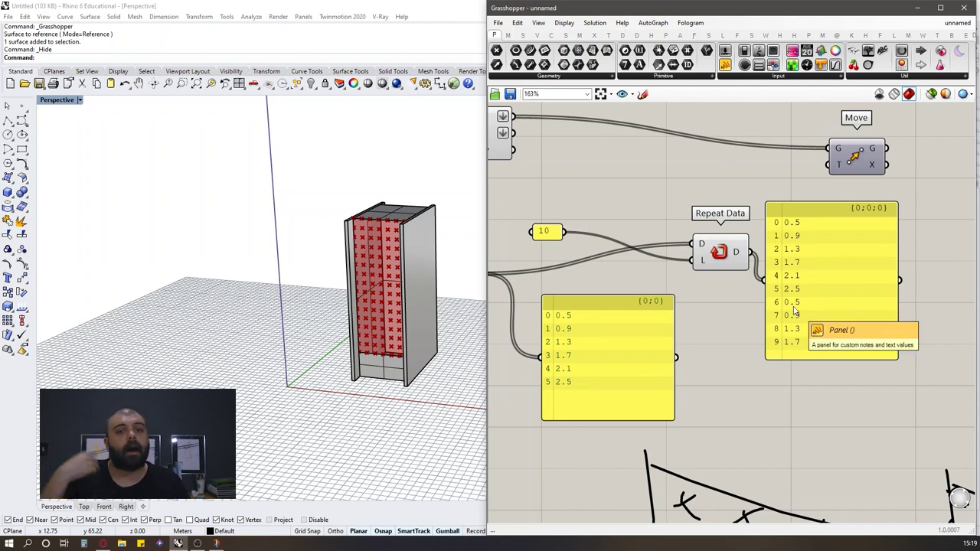
{"action": "scroll", "coordinate": [881, 339], "scroll_direction": "down", "scroll_amount": 2}
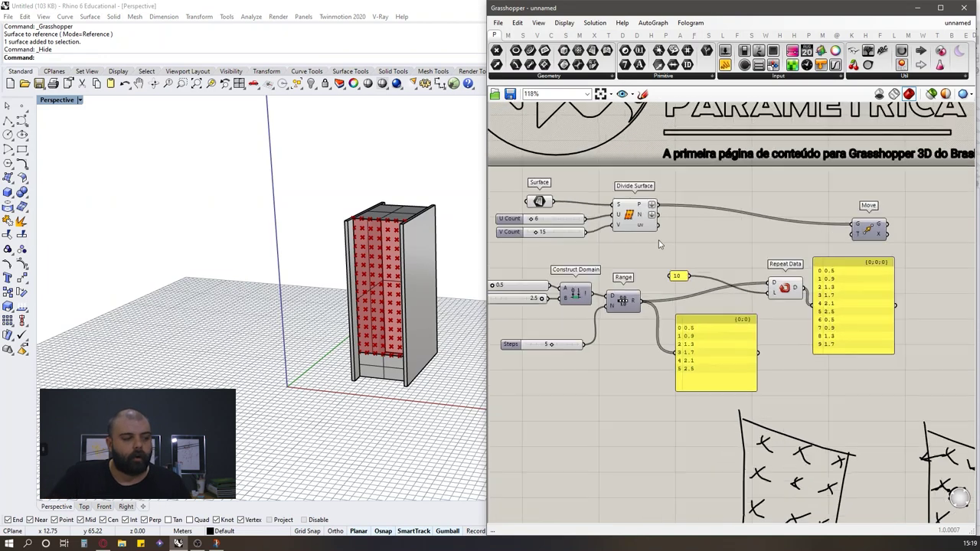
{"action": "scroll", "coordinate": [657, 239], "scroll_direction": "up", "scroll_amount": 2}
Add a List Length component below Divide Surface and feed its L input from Divide Surface's P output.
{"action": "double_click", "coordinate": [755, 274]}
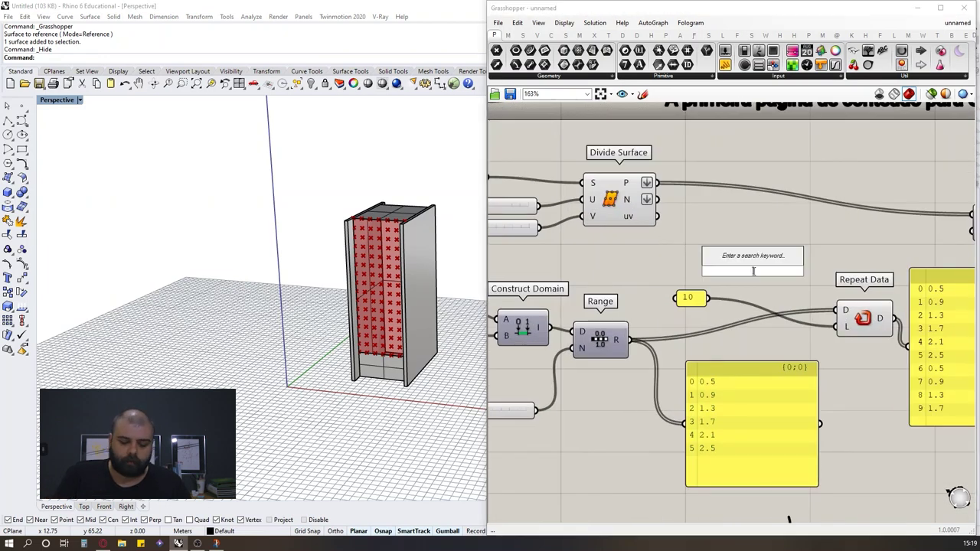
{"action": "type", "text": "list length"}
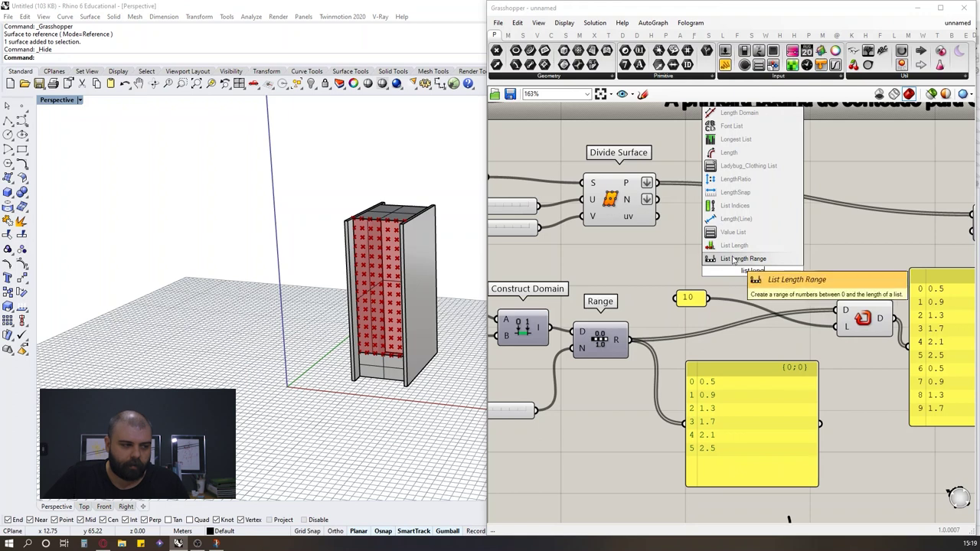
{"action": "left_click", "coordinate": [727, 246]}
{"action": "scroll", "coordinate": [658, 245], "scroll_direction": "down", "scroll_amount": 3}
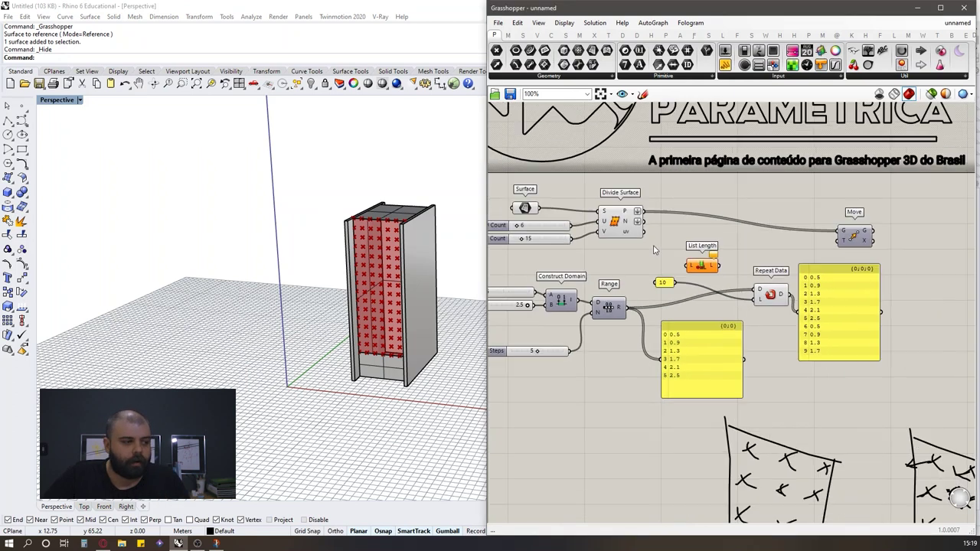
{"action": "scroll", "coordinate": [624, 226], "scroll_direction": "up", "scroll_amount": 3}
{"action": "left_click_drag", "start_coordinate": [596, 197], "coordinate": [666, 286]}
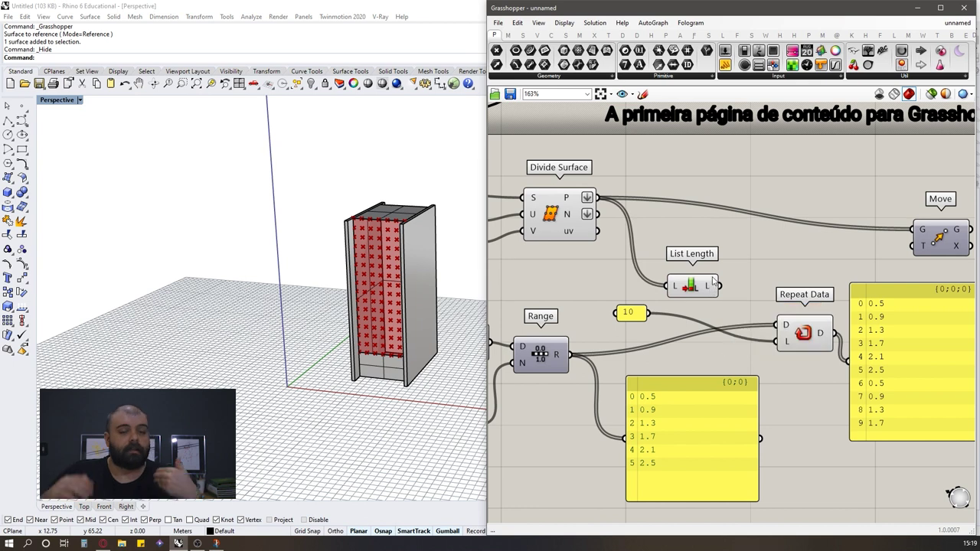
Connect List Length's output to Repeat Data's L input, delete the Panel containing 10, and reposition List Length beside Repeat Data.
{"action": "mouse_move", "coordinate": [712, 280]}
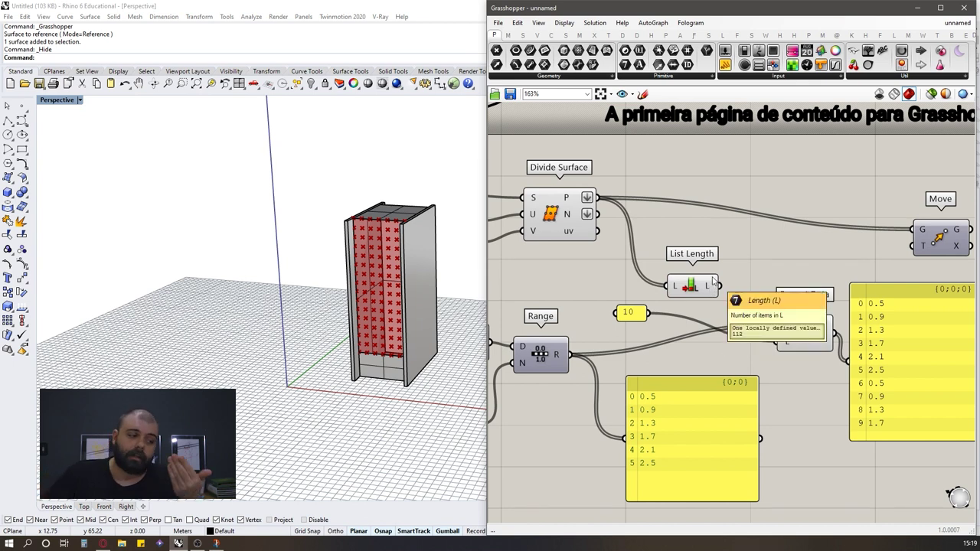
{"action": "left_click_drag", "start_coordinate": [708, 285], "coordinate": [782, 341]}
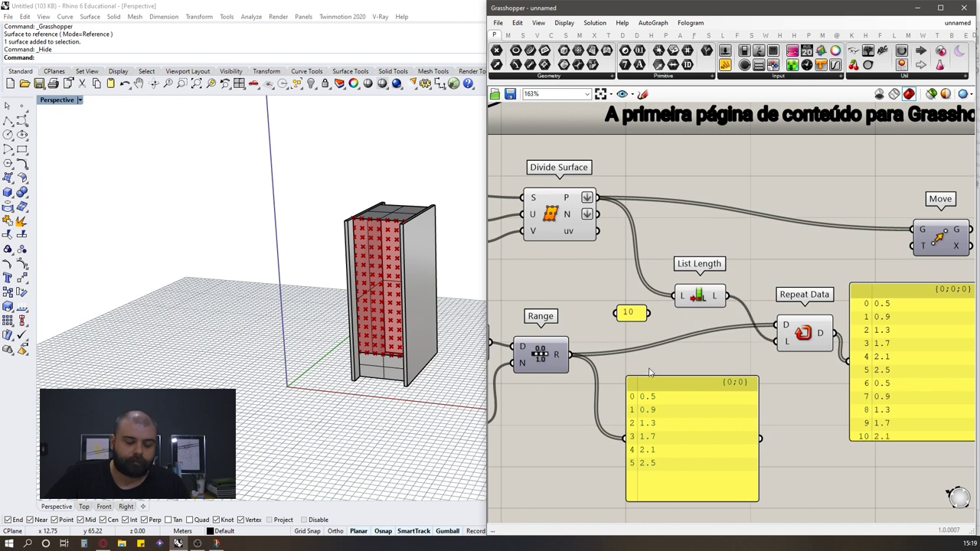
{"action": "left_click", "coordinate": [630, 313]}
{"action": "key", "text": "Delete"}
{"action": "scroll", "coordinate": [643, 275], "scroll_direction": "down", "scroll_amount": 2}
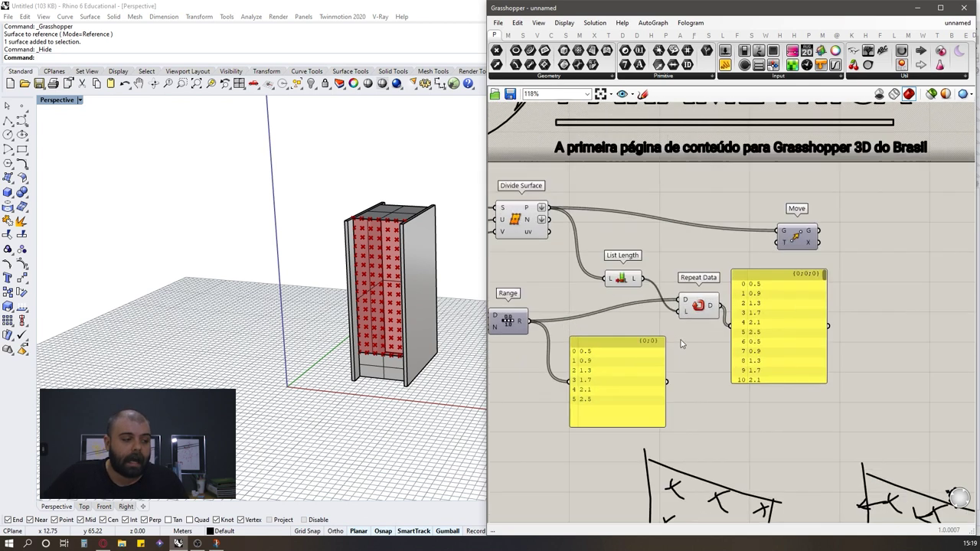
{"action": "scroll", "coordinate": [643, 268], "scroll_direction": "up", "scroll_amount": 2}
{"action": "left_click_drag", "start_coordinate": [600, 256], "coordinate": [605, 307]}
Check the repeated values through to the end of Repeat Data's output Panel, and delete that Panel.
{"action": "left_click_drag", "start_coordinate": [797, 296], "coordinate": [792, 277]}
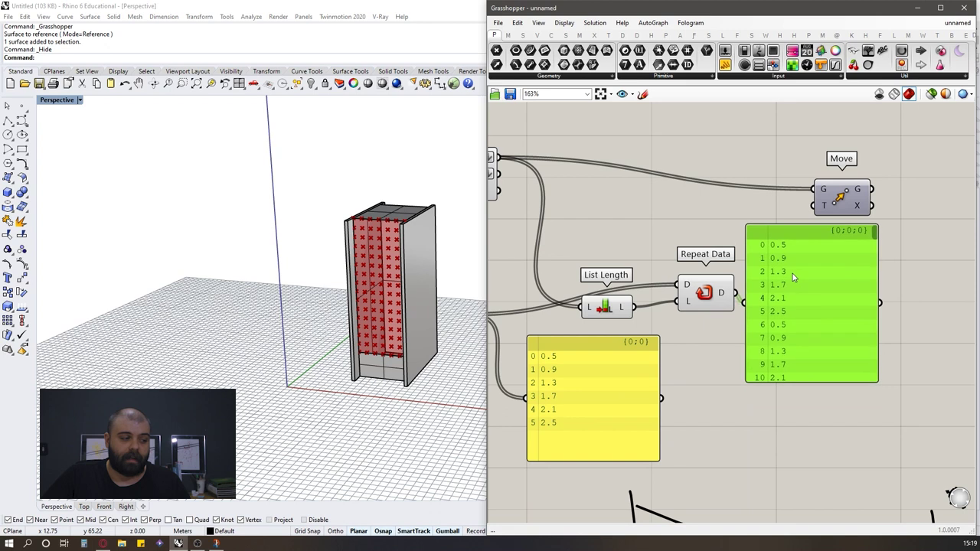
{"action": "left_click_drag", "start_coordinate": [875, 234], "coordinate": [890, 394]}
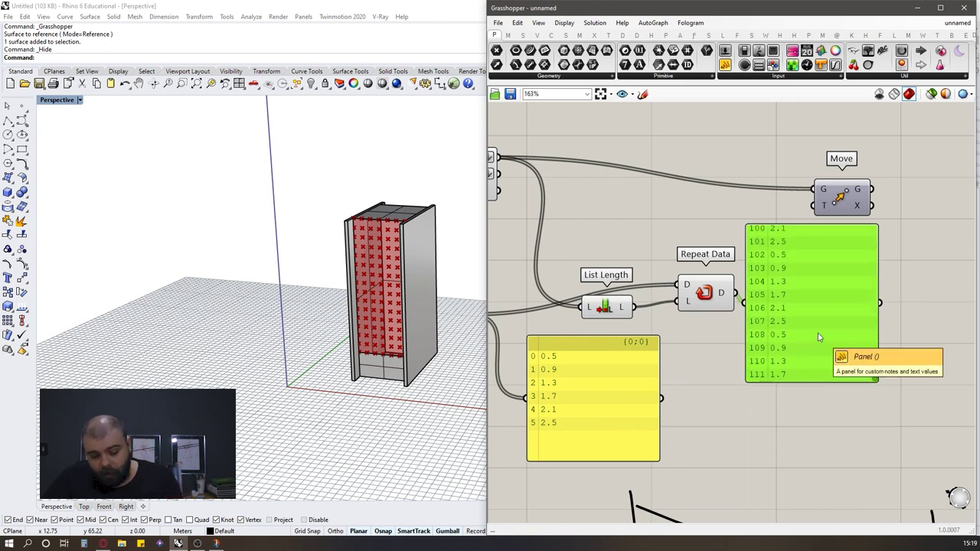
{"action": "key", "text": "Delete"}
{"action": "mouse_move", "coordinate": [721, 299]}
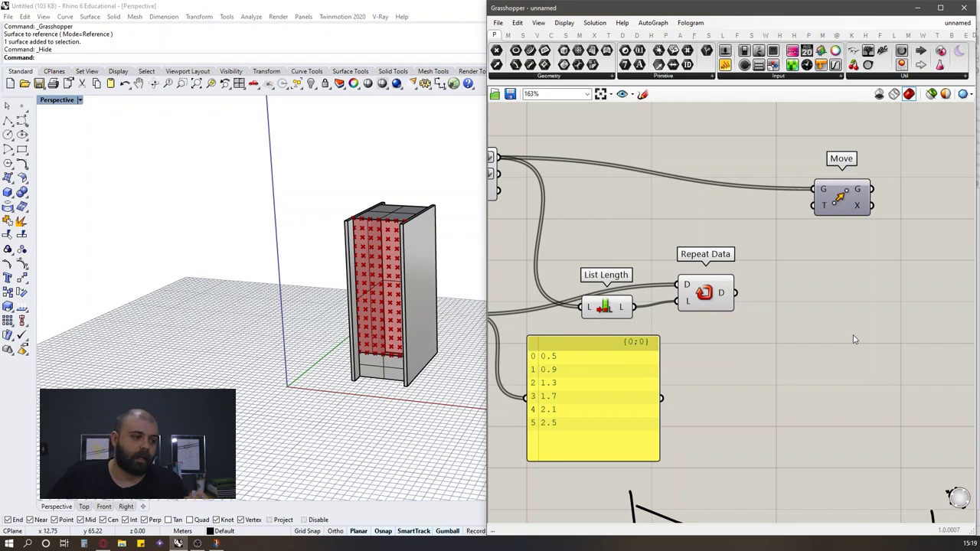
Review the value chain by highlighting the Domain sliders with Construct Domain and the Range component.
{"action": "scroll", "coordinate": [793, 344], "scroll_direction": "down", "scroll_amount": 3}
{"action": "scroll", "coordinate": [818, 337], "scroll_direction": "down", "scroll_amount": 2}
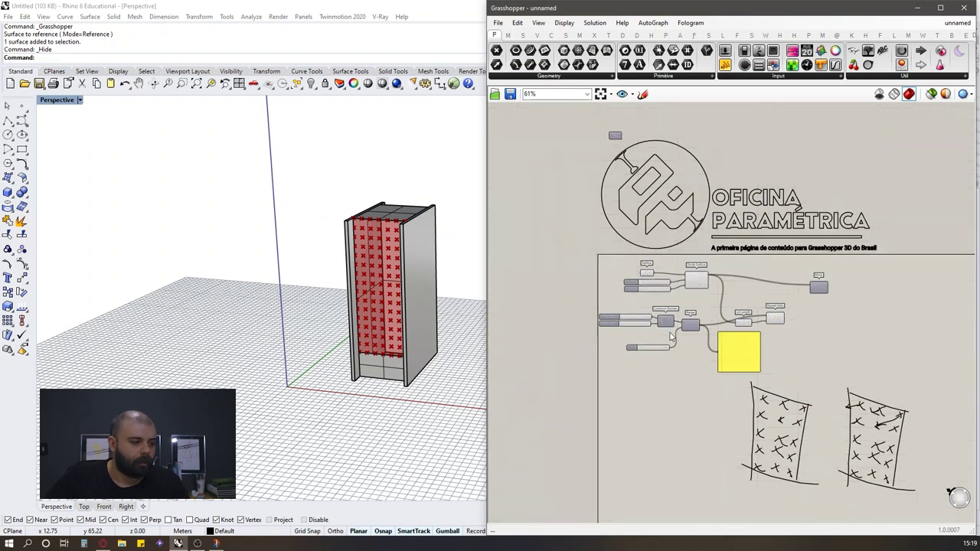
{"action": "scroll", "coordinate": [630, 323], "scroll_direction": "up", "scroll_amount": 6}
{"action": "left_click_drag", "start_coordinate": [755, 372], "coordinate": [614, 286]}
{"action": "scroll", "coordinate": [544, 351], "scroll_direction": "down", "scroll_amount": 4}
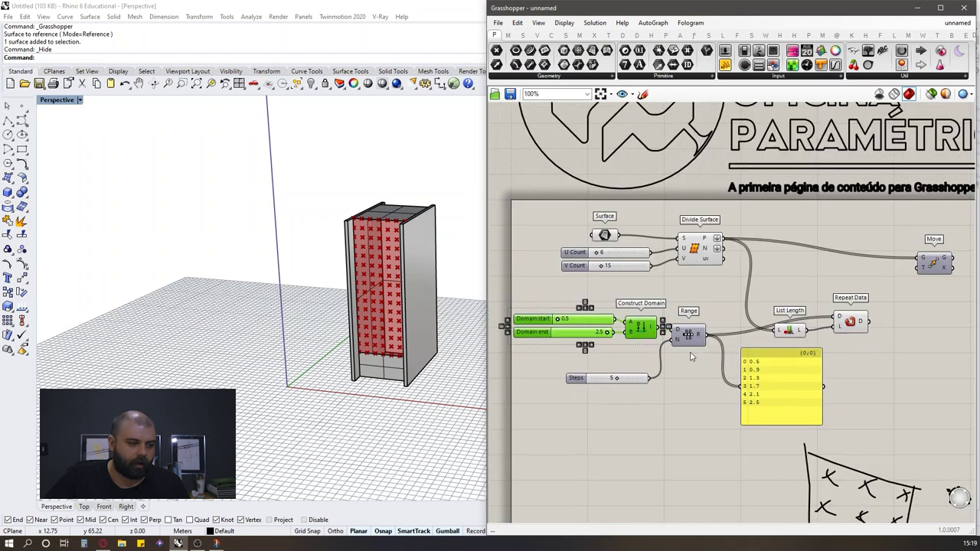
{"action": "scroll", "coordinate": [701, 358], "scroll_direction": "up", "scroll_amount": 4}
{"action": "left_click", "coordinate": [691, 420]}
{"action": "left_click_drag", "start_coordinate": [706, 452], "coordinate": [640, 269]}
{"action": "scroll", "coordinate": [562, 360], "scroll_direction": "down", "scroll_amount": 4}
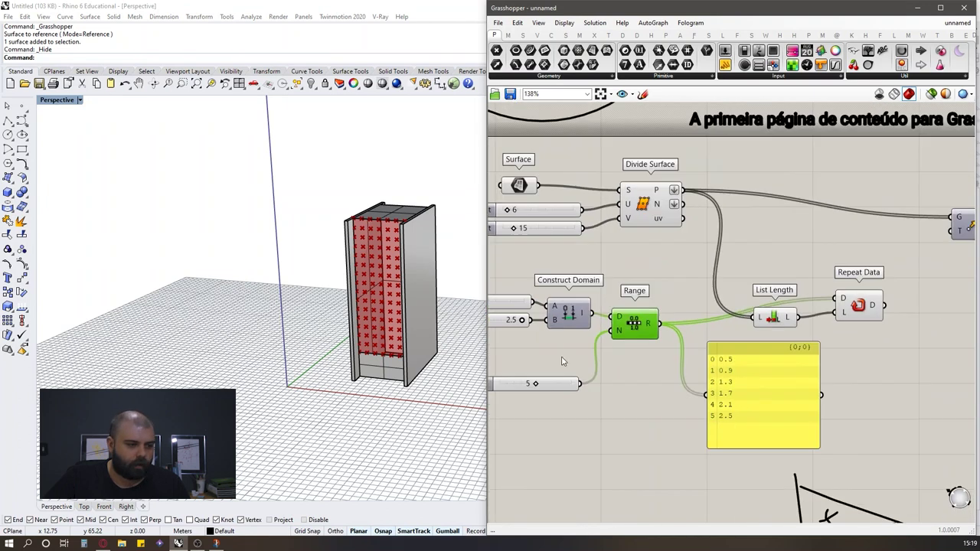
Move the Range values Panel down and place List Length below the wire between Range and Repeat Data.
{"action": "scroll", "coordinate": [773, 354], "scroll_direction": "up", "scroll_amount": 3}
{"action": "left_click", "coordinate": [713, 327]}
{"action": "left_click_drag", "start_coordinate": [696, 319], "coordinate": [673, 295]}
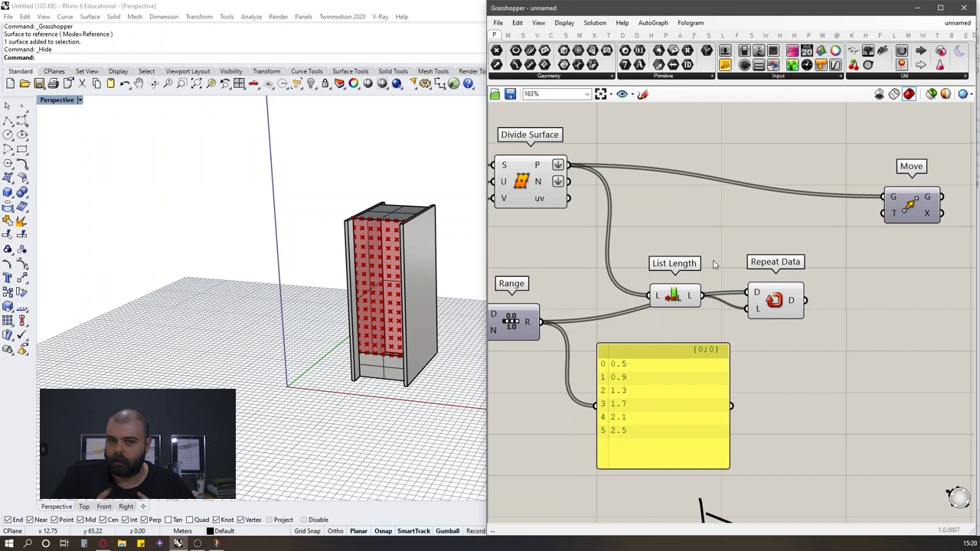
{"action": "left_click", "coordinate": [661, 287]}
{"action": "left_click_drag", "start_coordinate": [681, 392], "coordinate": [677, 434]}
{"action": "left_click_drag", "start_coordinate": [687, 295], "coordinate": [691, 359]}
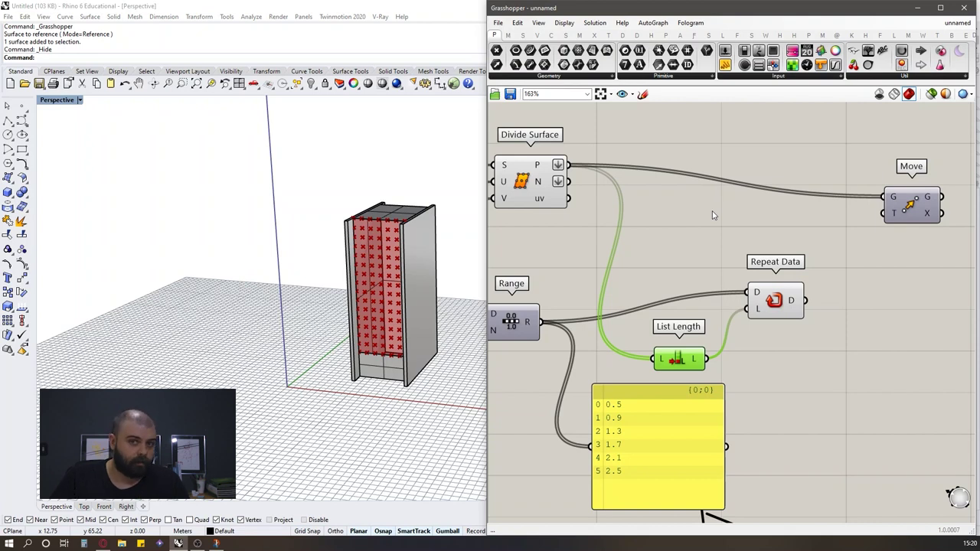
Move the Move component farther right and shift Repeat Data down to free space between them.
{"action": "scroll", "coordinate": [597, 400], "scroll_direction": "down", "scroll_amount": 3}
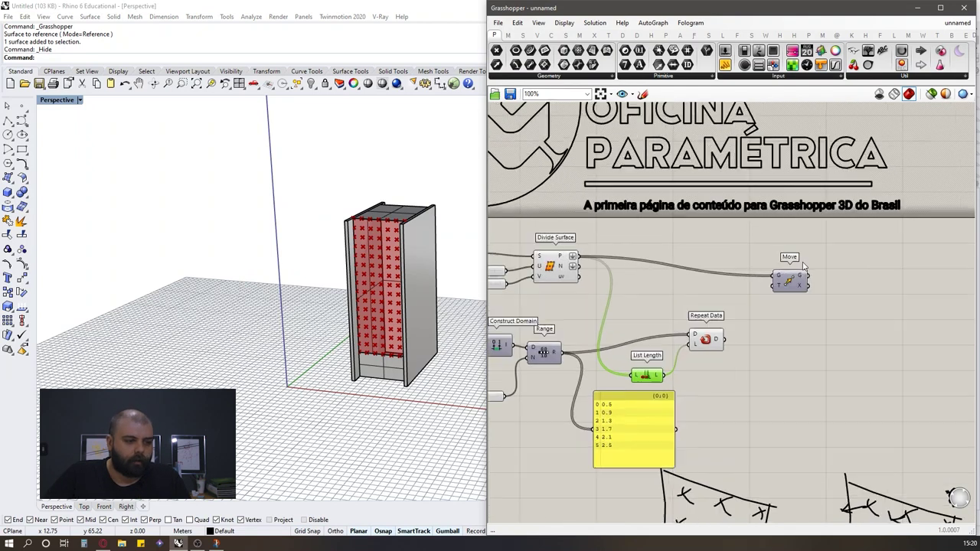
{"action": "scroll", "coordinate": [793, 279], "scroll_direction": "up", "scroll_amount": 1}
{"action": "left_click_drag", "start_coordinate": [792, 289], "coordinate": [867, 282]}
{"action": "left_click", "coordinate": [820, 333]}
{"action": "left_click_drag", "start_coordinate": [700, 351], "coordinate": [690, 368]}
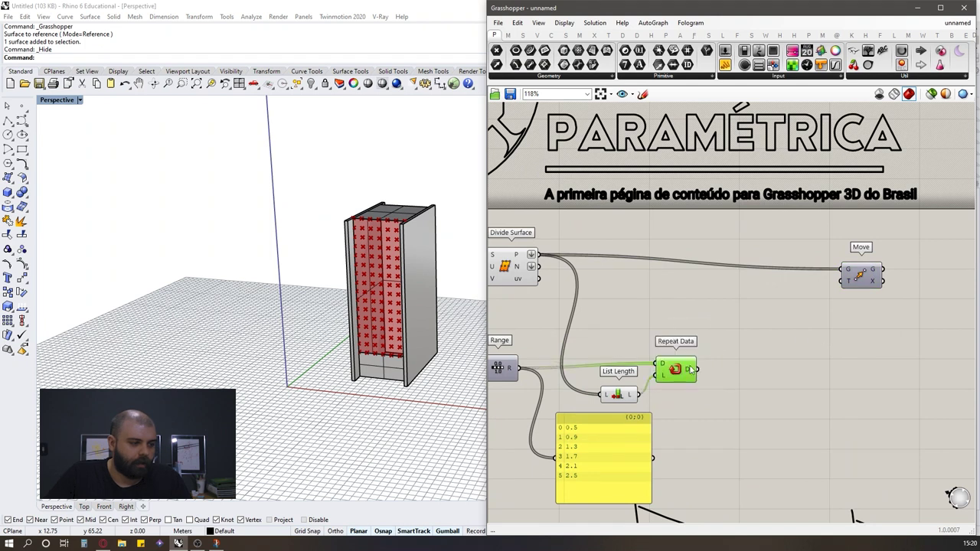
{"action": "double_click", "coordinate": [758, 347]}
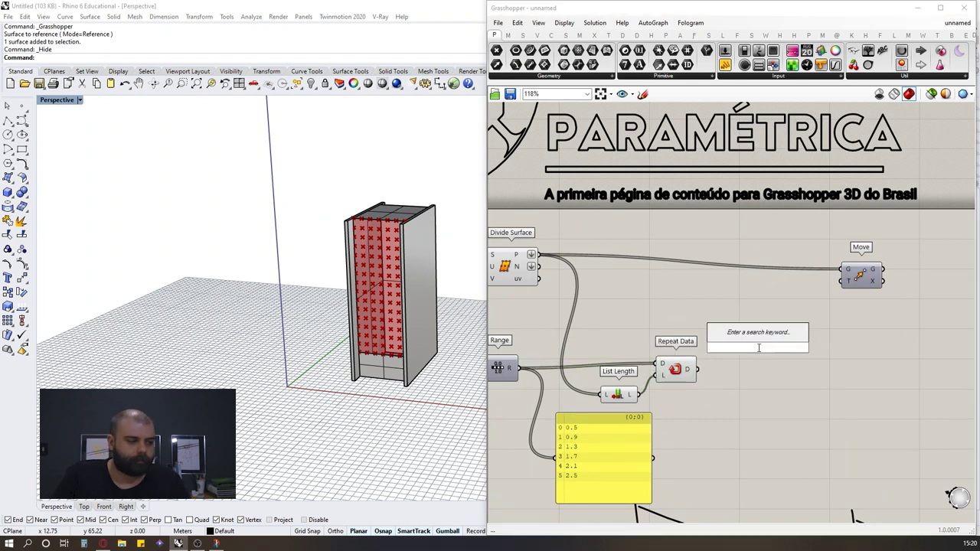
{"action": "left_click", "coordinate": [846, 358]}
Add a Vector Display component with Divide Surface's P output feeding A and its N output feeding V.
{"action": "scroll", "coordinate": [849, 273], "scroll_direction": "down", "scroll_amount": 2}
{"action": "scroll", "coordinate": [637, 268], "scroll_direction": "up", "scroll_amount": 7}
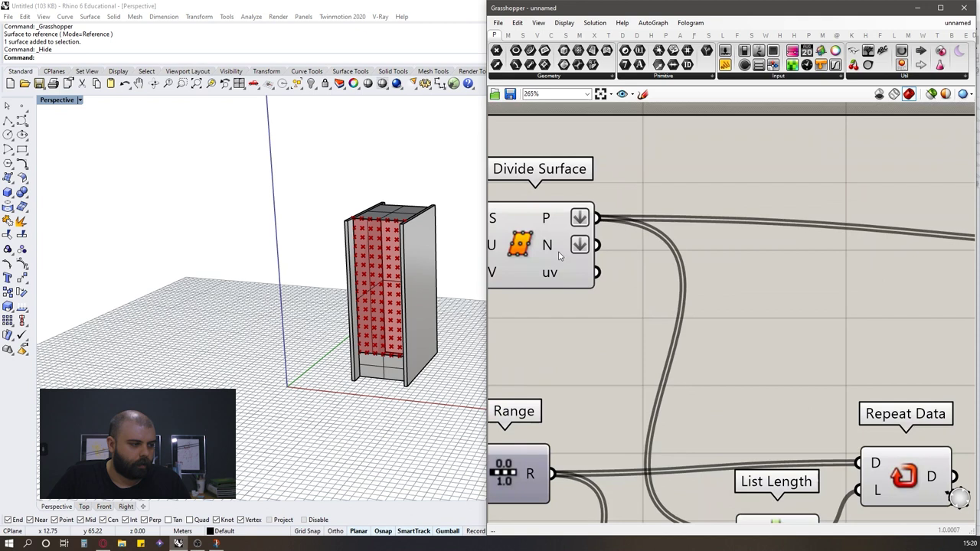
{"action": "mouse_move", "coordinate": [558, 255]}
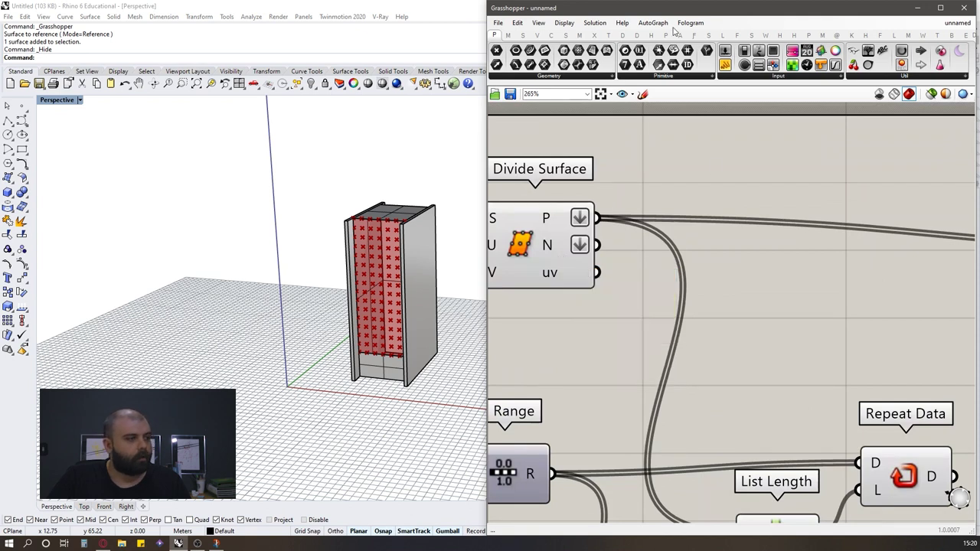
{"action": "left_click", "coordinate": [622, 36]}
{"action": "left_click", "coordinate": [851, 79]}
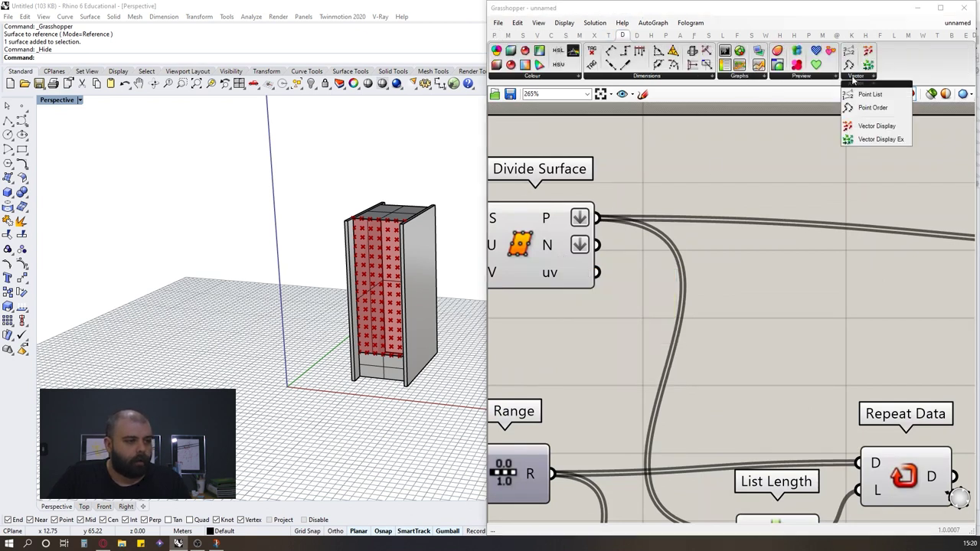
{"action": "left_click_drag", "start_coordinate": [861, 125], "coordinate": [722, 218]}
{"action": "left_click_drag", "start_coordinate": [598, 218], "coordinate": [687, 203]}
{"action": "left_click_drag", "start_coordinate": [597, 244], "coordinate": [688, 228]}
{"action": "left_click", "coordinate": [746, 232]}
{"action": "left_click_drag", "start_coordinate": [746, 232], "coordinate": [776, 289]}
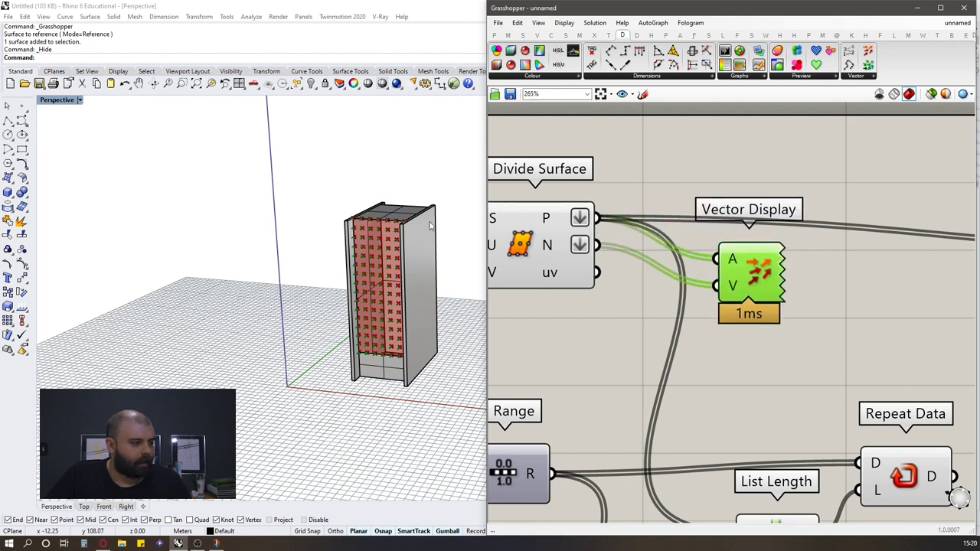
Examine the direction of the normal vectors at the facade points from several close viewpoints in the Perspective viewport.
{"action": "scroll", "coordinate": [290, 232], "scroll_direction": "up", "scroll_amount": 10}
{"action": "scroll", "coordinate": [291, 223], "scroll_direction": "down", "scroll_amount": 6}
{"action": "right_click_drag", "start_coordinate": [290, 224], "coordinate": [324, 197]}
{"action": "scroll", "coordinate": [324, 196], "scroll_direction": "up", "scroll_amount": 5}
{"action": "scroll", "coordinate": [339, 215], "scroll_direction": "down", "scroll_amount": 4}
{"action": "scroll", "coordinate": [340, 220], "scroll_direction": "up", "scroll_amount": 4}
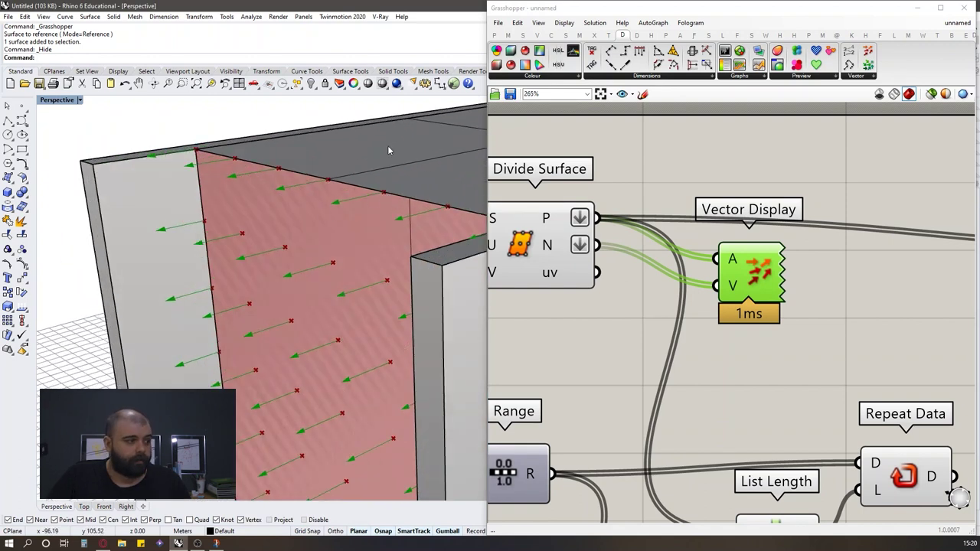
{"action": "scroll", "coordinate": [390, 149], "scroll_direction": "down", "scroll_amount": 3}
{"action": "right_click_drag", "start_coordinate": [414, 192], "coordinate": [330, 205]}
{"action": "left_click", "coordinate": [710, 241]}
{"action": "left_click", "coordinate": [757, 271]}
{"action": "scroll", "coordinate": [396, 230], "scroll_direction": "down", "scroll_amount": 3}
{"action": "right_click_drag", "start_coordinate": [389, 232], "coordinate": [413, 215]}
{"action": "scroll", "coordinate": [413, 215], "scroll_direction": "up", "scroll_amount": 7}
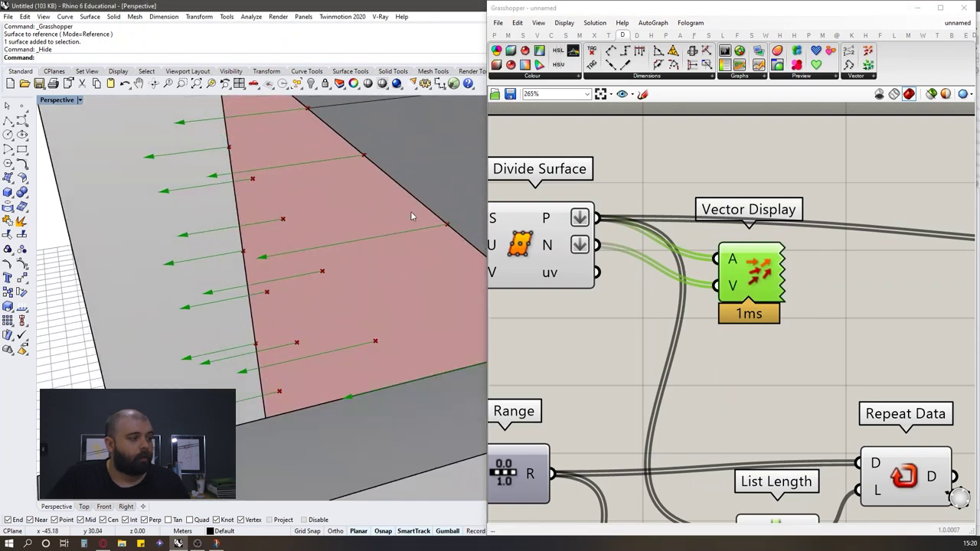
{"action": "right_click_drag", "start_coordinate": [337, 231], "coordinate": [369, 225]}
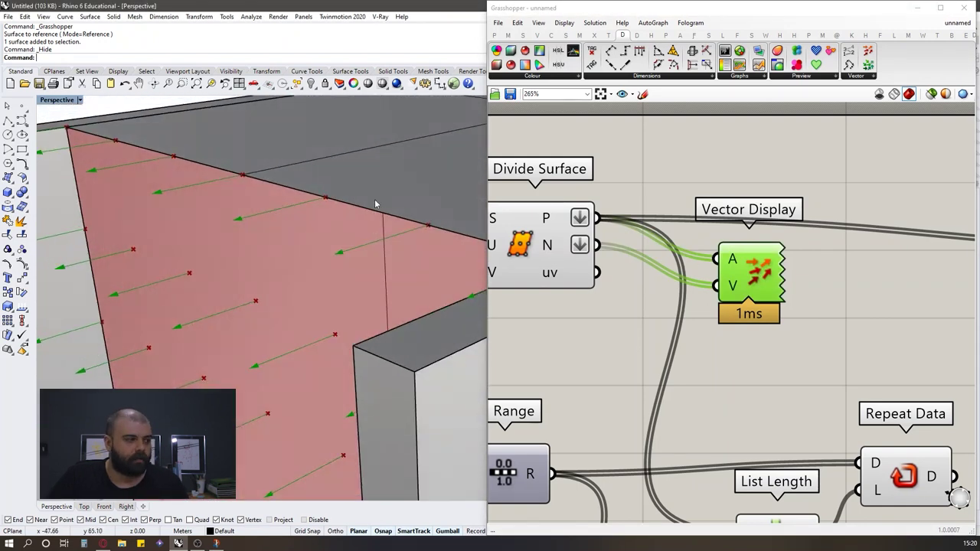
{"action": "scroll", "coordinate": [355, 148], "scroll_direction": "down", "scroll_amount": 13}
{"action": "right_click_drag", "start_coordinate": [393, 143], "coordinate": [398, 160]}
{"action": "scroll", "coordinate": [398, 159], "scroll_direction": "up", "scroll_amount": 3}
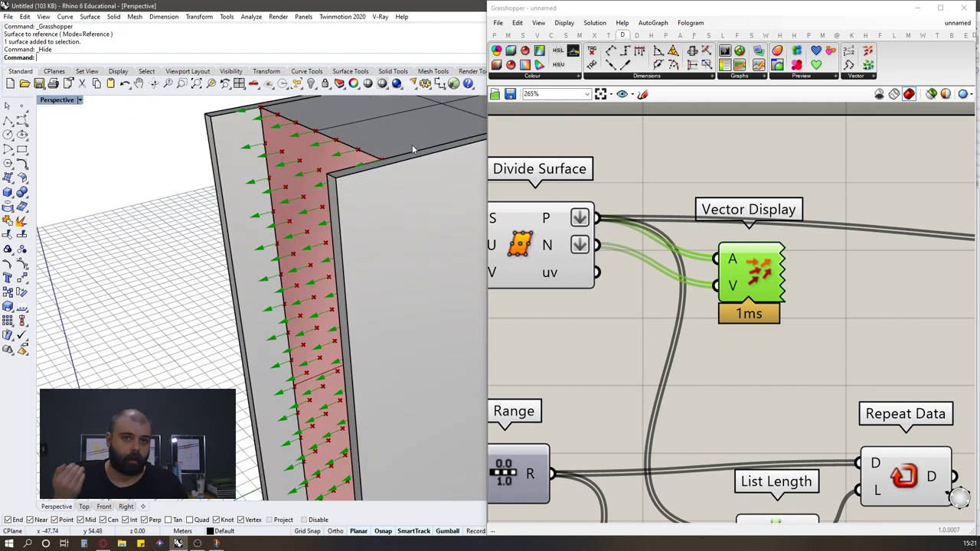
Delete the Vector Display component.
{"action": "left_click", "coordinate": [659, 159]}
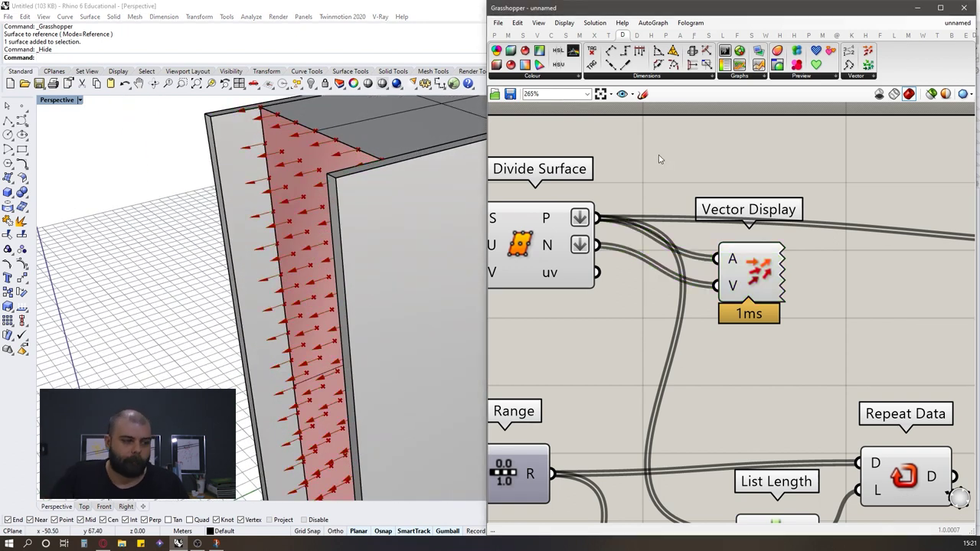
{"action": "left_click", "coordinate": [748, 267]}
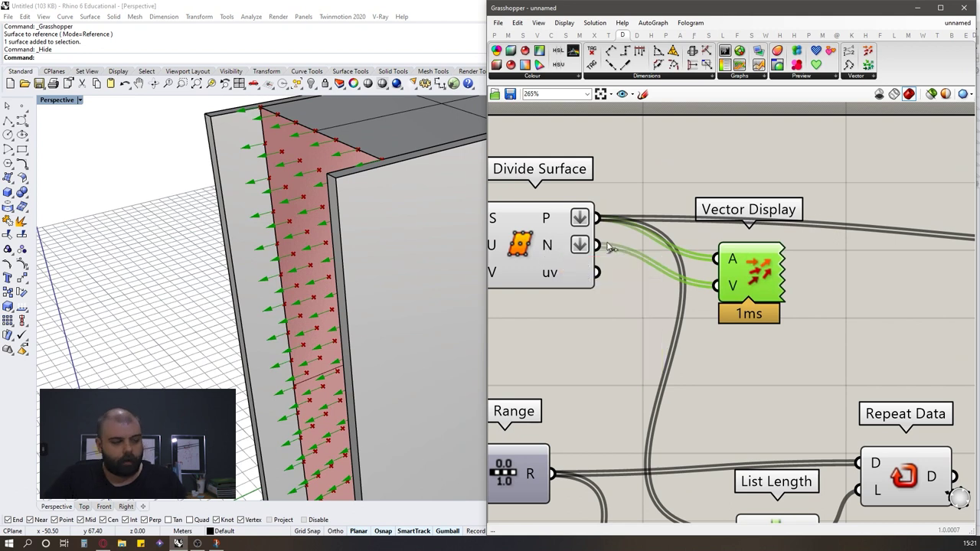
{"action": "key", "text": "Delete"}
Add an Amplitude component to the upper right of Repeat Data.
{"action": "scroll", "coordinate": [625, 264], "scroll_direction": "down", "scroll_amount": 4}
{"action": "scroll", "coordinate": [792, 310], "scroll_direction": "up", "scroll_amount": 3}
{"action": "double_click", "coordinate": [828, 322]}
{"action": "type", "text": "amplitu"}
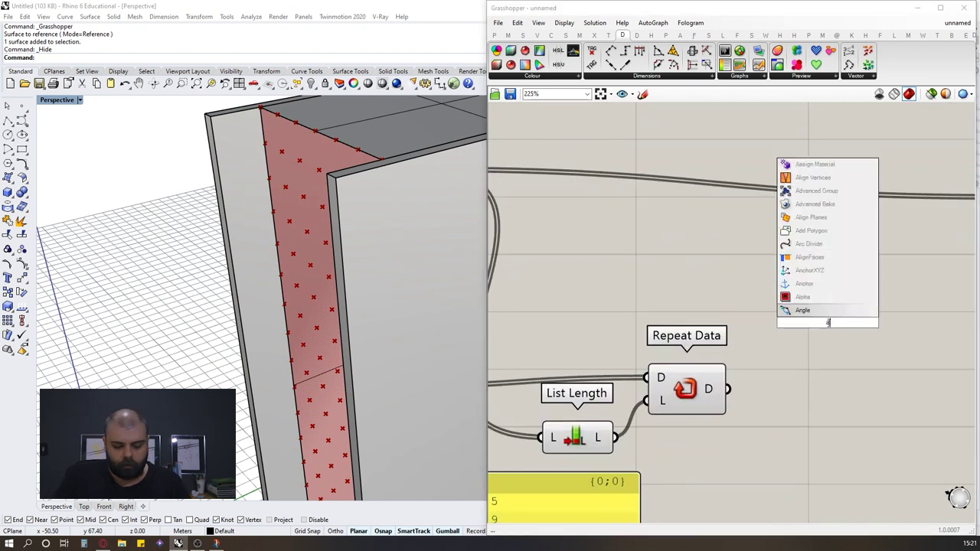
{"action": "left_click", "coordinate": [807, 310]}
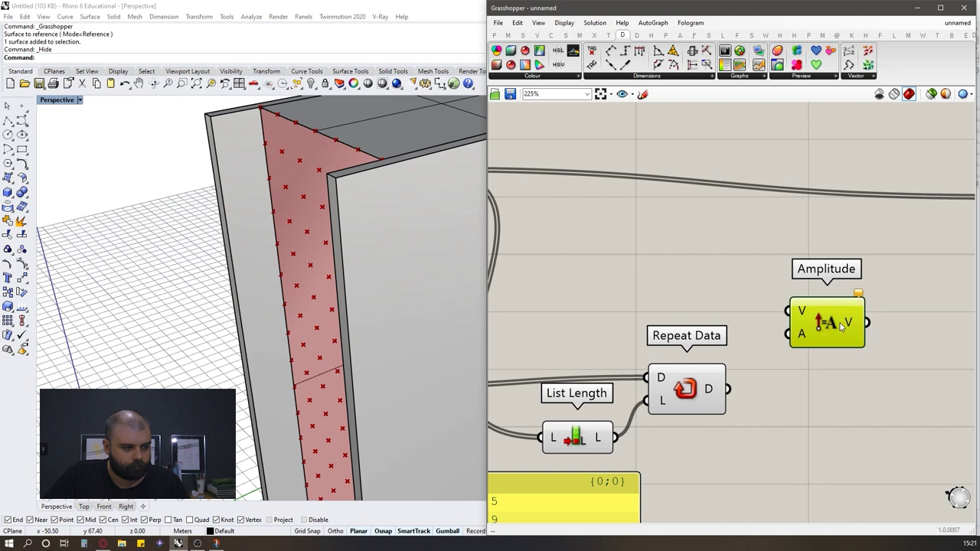
{"action": "scroll", "coordinate": [823, 306], "scroll_direction": "down", "scroll_amount": 3}
{"action": "scroll", "coordinate": [786, 318], "scroll_direction": "up", "scroll_amount": 2}
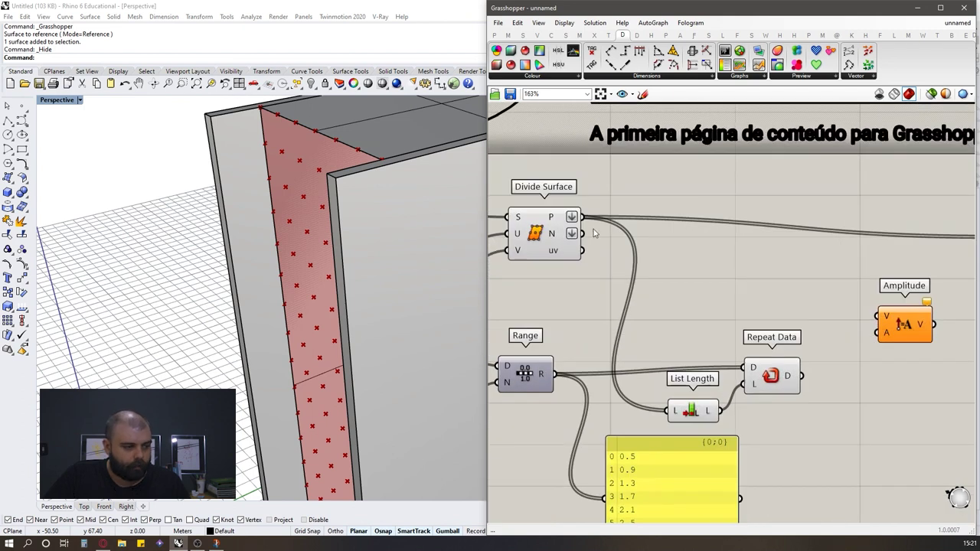
Connect Divide Surface's N output to Amplitude's V, Repeat Data's D output to Amplitude's A, and Amplitude's output to Move's T input.
{"action": "left_click_drag", "start_coordinate": [584, 233], "coordinate": [880, 316]}
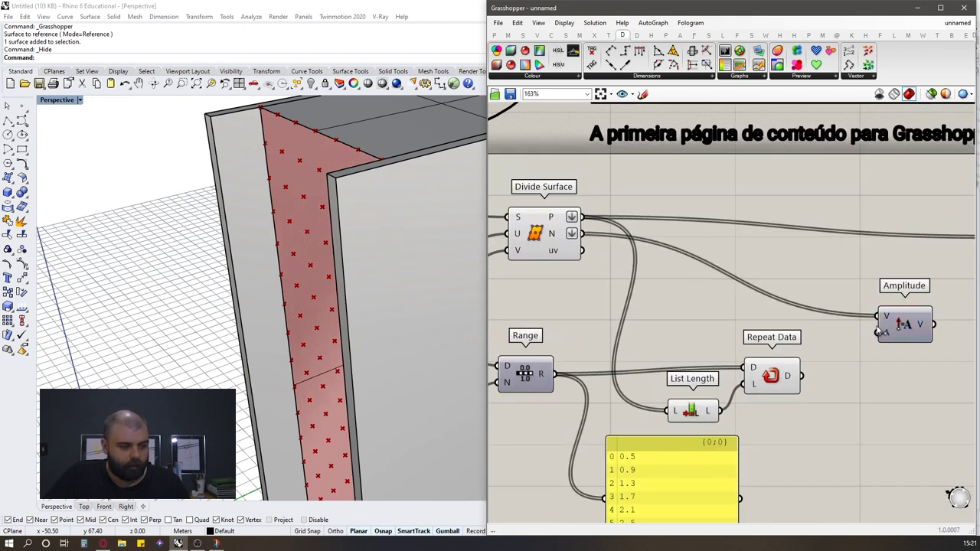
{"action": "left_click_drag", "start_coordinate": [804, 376], "coordinate": [879, 332]}
{"action": "right_click_drag", "start_coordinate": [730, 322], "coordinate": [561, 337]}
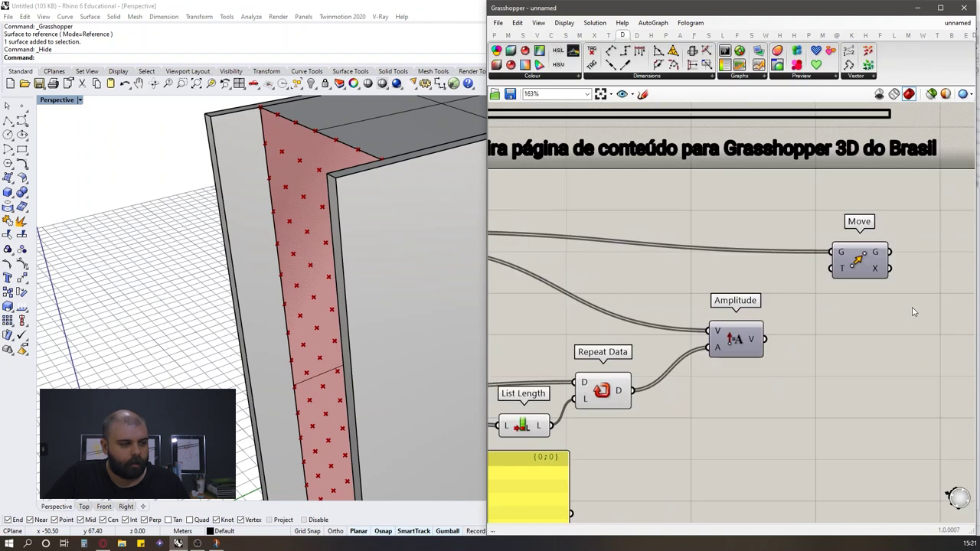
{"action": "left_click_drag", "start_coordinate": [767, 339], "coordinate": [833, 269]}
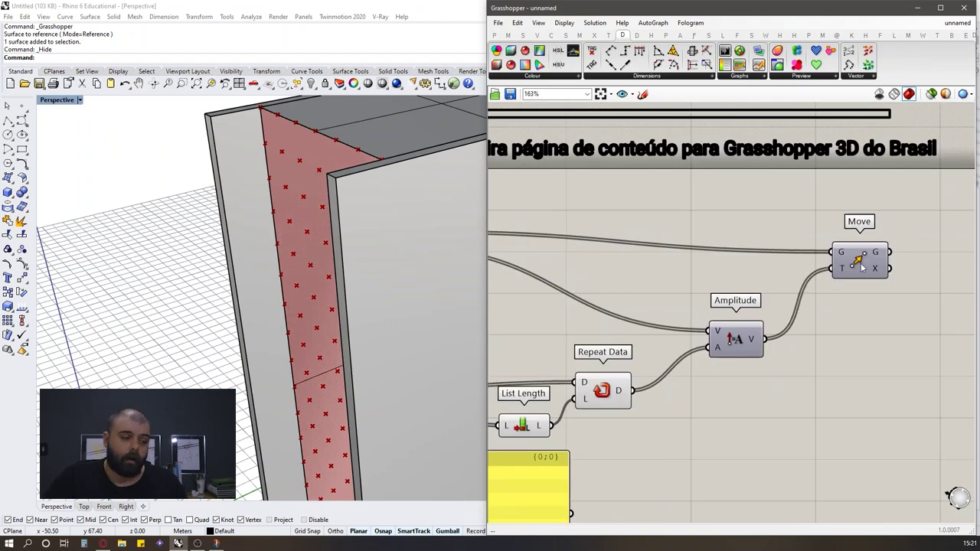
Enable the viewport preview of the Move component to show the displaced facade points.
{"action": "scroll", "coordinate": [861, 264], "scroll_direction": "up", "scroll_amount": 3}
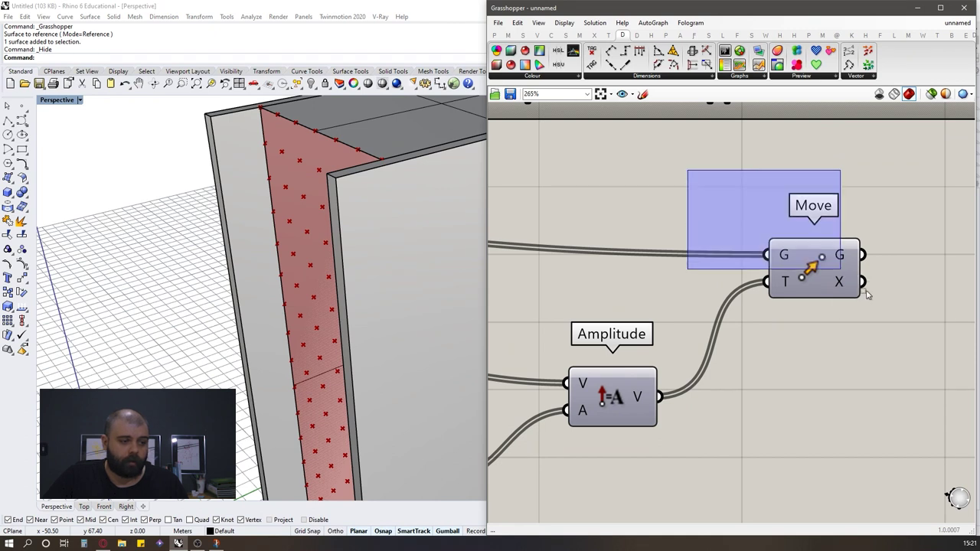
{"action": "left_click_drag", "start_coordinate": [867, 294], "coordinate": [865, 346]}
{"action": "middle_click", "coordinate": [716, 274]}
{"action": "left_click", "coordinate": [732, 253]}
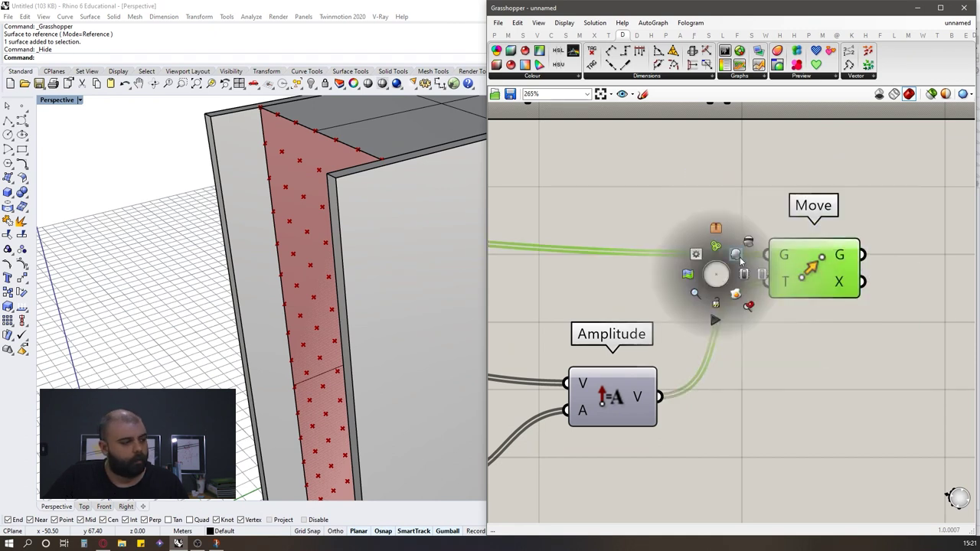
{"action": "left_click", "coordinate": [569, 214]}
{"action": "scroll", "coordinate": [417, 191], "scroll_direction": "down", "scroll_amount": 4}
{"action": "right_click_drag", "start_coordinate": [417, 200], "coordinate": [405, 230]}
{"action": "scroll", "coordinate": [827, 231], "scroll_direction": "down", "scroll_amount": 6}
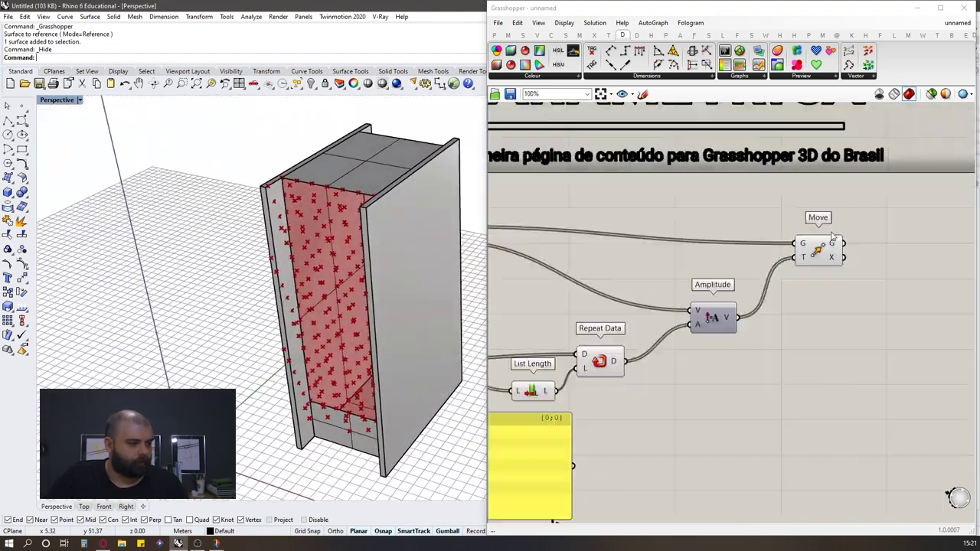
Disable the preview of all components upstream of Move, leaving only the moved points displayed on the tower.
{"action": "left_click_drag", "start_coordinate": [766, 330], "coordinate": [493, 206]}
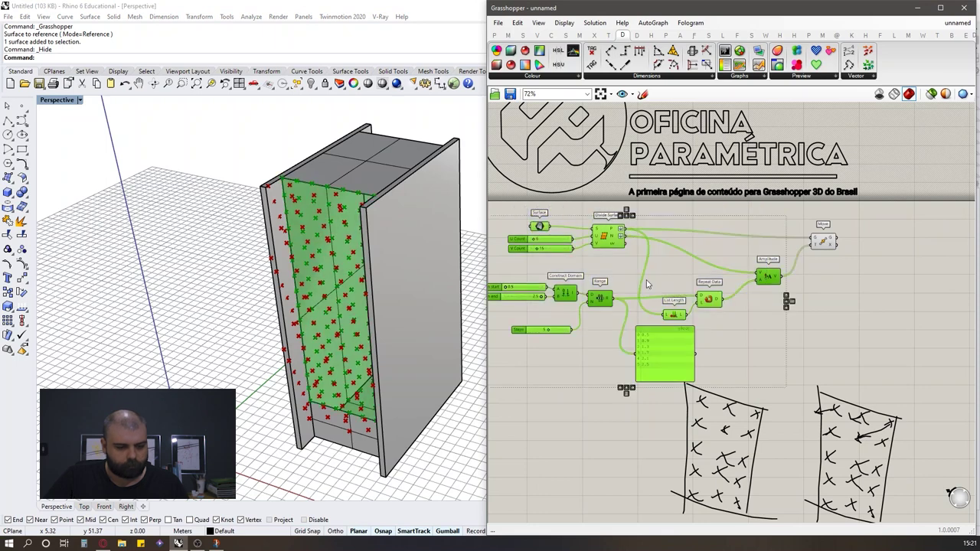
{"action": "middle_click", "coordinate": [645, 279]}
{"action": "left_click", "coordinate": [691, 231]}
{"action": "right_click_drag", "start_coordinate": [305, 220], "coordinate": [362, 311]}
{"action": "scroll", "coordinate": [433, 265], "scroll_direction": "up", "scroll_amount": 3}
{"action": "mouse_move", "coordinate": [433, 264]}
{"action": "right_mouse_down"}
{"action": "mouse_move", "coordinate": [366, 281]}
{"action": "mouse_move", "coordinate": [447, 268]}
{"action": "right_mouse_up"}
{"action": "scroll", "coordinate": [650, 337], "scroll_direction": "up", "scroll_amount": 3}
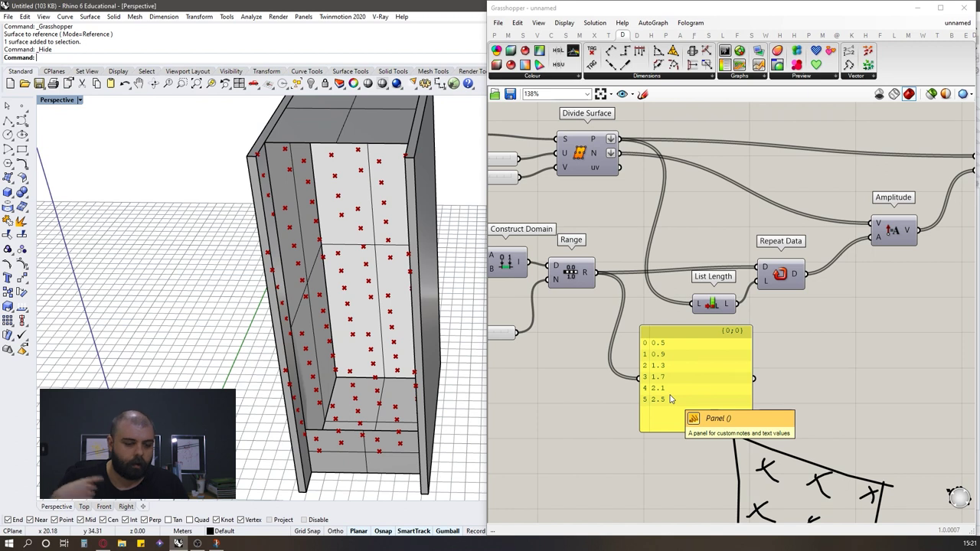
{"action": "mouse_move", "coordinate": [404, 349]}
{"action": "right_mouse_down"}
{"action": "mouse_move", "coordinate": [395, 345]}
{"action": "mouse_move", "coordinate": [404, 345]}
{"action": "right_mouse_up"}
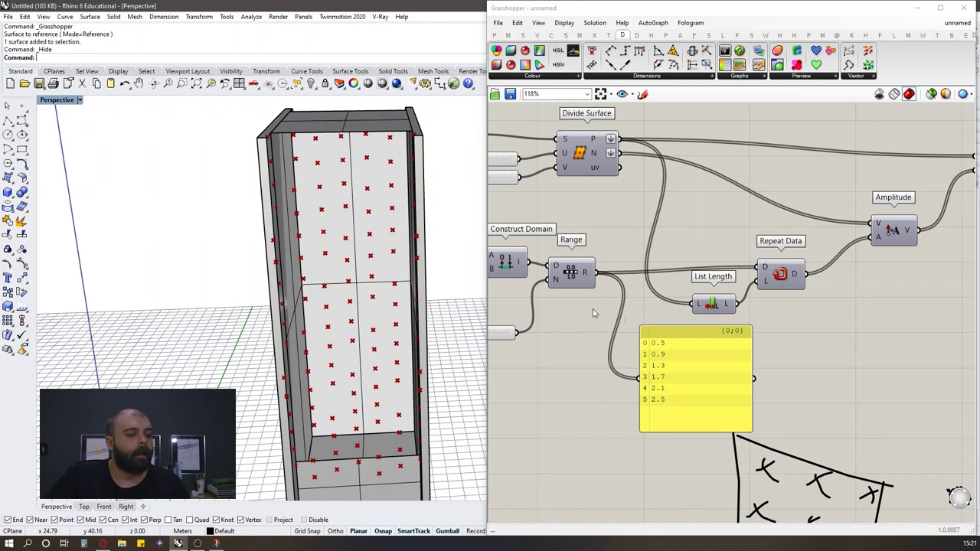
Shift the Amplitude and Move components farther from Repeat Data to make room between them.
{"action": "scroll", "coordinate": [595, 310], "scroll_direction": "down", "scroll_amount": 4}
{"action": "scroll", "coordinate": [839, 260], "scroll_direction": "up", "scroll_amount": 4}
{"action": "left_click_drag", "start_coordinate": [904, 336], "coordinate": [654, 200]}
{"action": "left_click_drag", "start_coordinate": [675, 280], "coordinate": [801, 265]}
{"action": "left_click", "coordinate": [718, 334]}
{"action": "double_click", "coordinate": [717, 334]}
{"action": "left_click", "coordinate": [750, 391]}
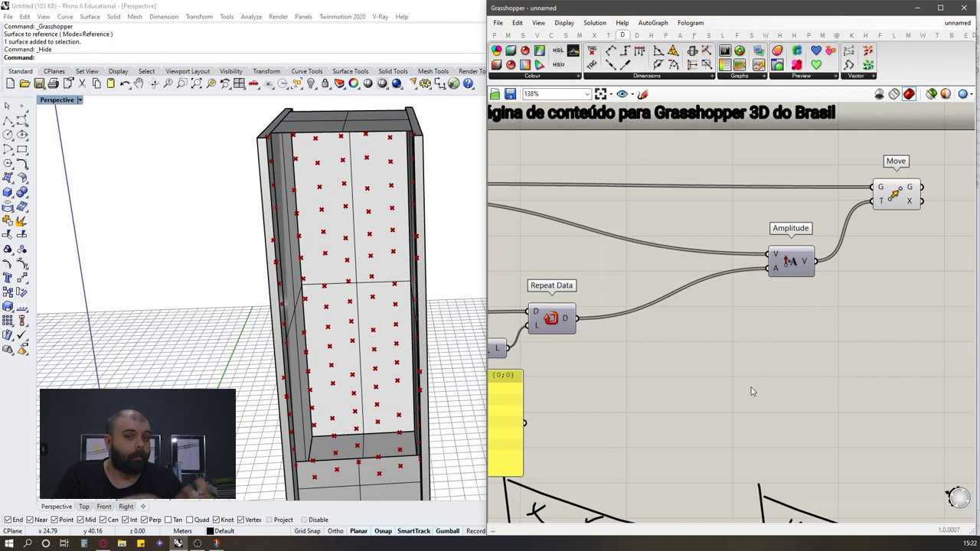
Add a Jitter component below the Repeat Data–Amplitude wire and connect Repeat Data's D output to its L input.
{"action": "scroll", "coordinate": [734, 349], "scroll_direction": "down", "scroll_amount": 3}
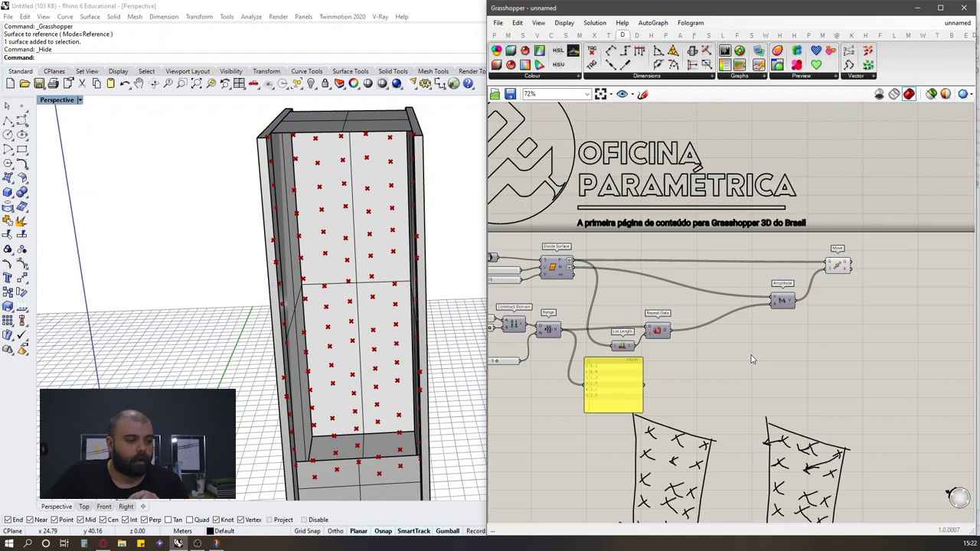
{"action": "scroll", "coordinate": [712, 353], "scroll_direction": "up", "scroll_amount": 2}
{"action": "double_click", "coordinate": [698, 354]}
{"action": "type", "text": "jitt"}
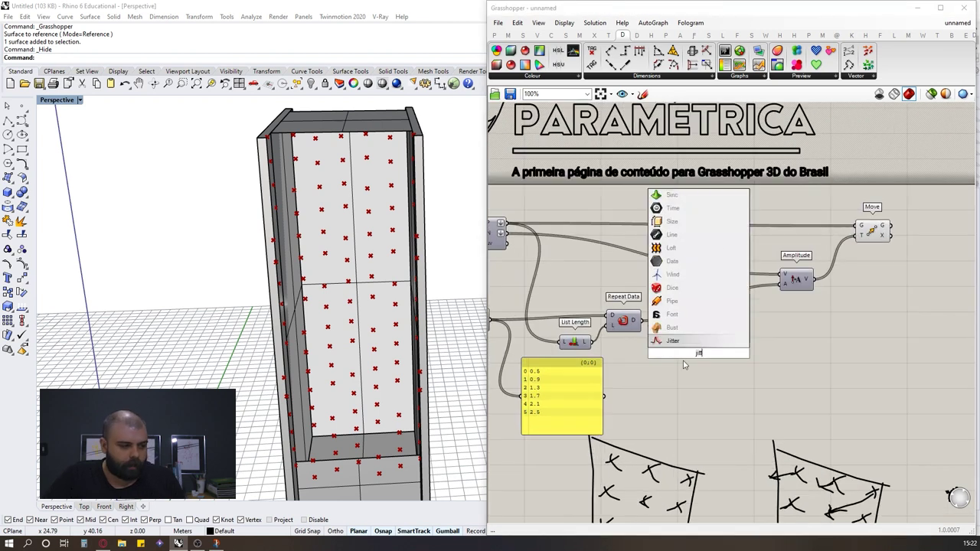
{"action": "key", "text": "Return"}
{"action": "scroll", "coordinate": [698, 357], "scroll_direction": "up", "scroll_amount": 3}
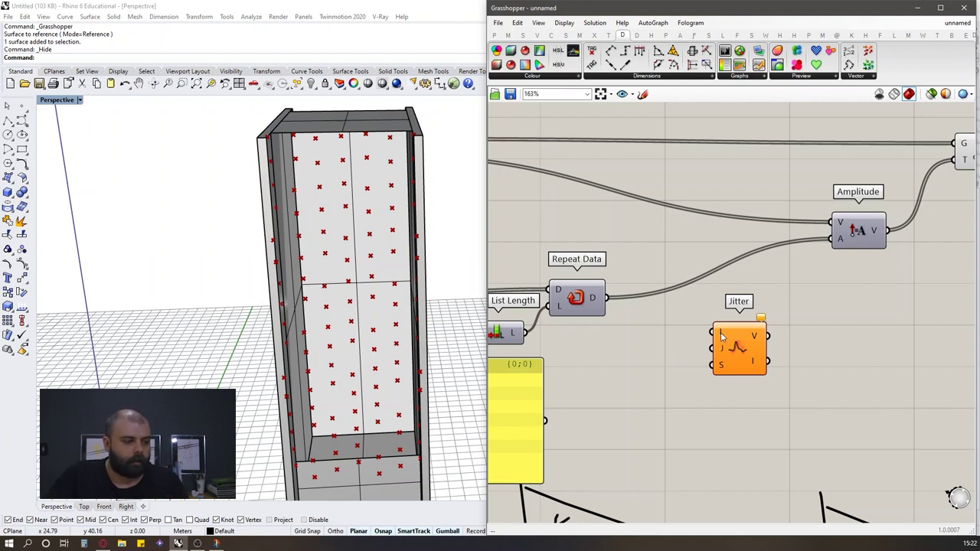
{"action": "left_click_drag", "start_coordinate": [606, 297], "coordinate": [713, 333]}
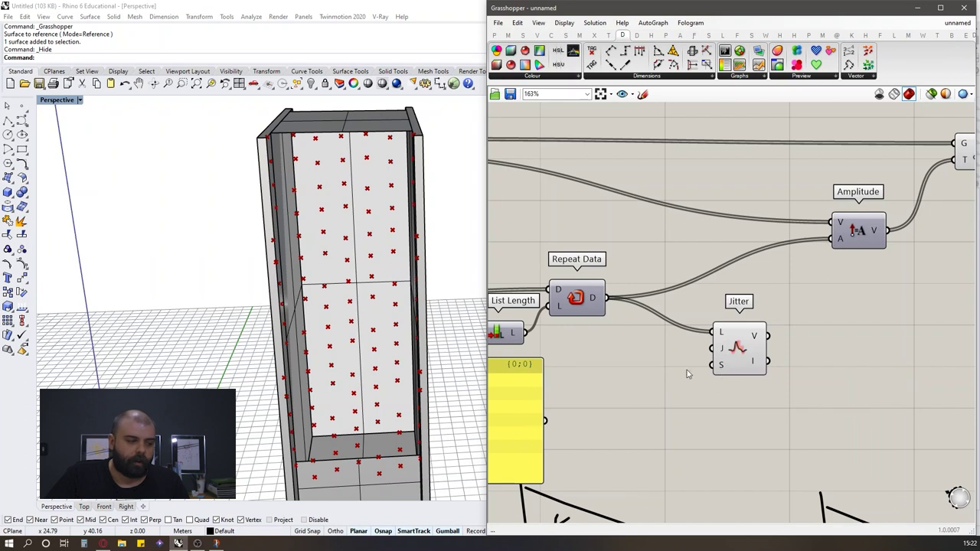
Add a one-decimal number slider, connect it to Jitter's J input and set it to 0.2.
{"action": "double_click", "coordinate": [629, 389]}
{"action": "type", "text": "0<10"}
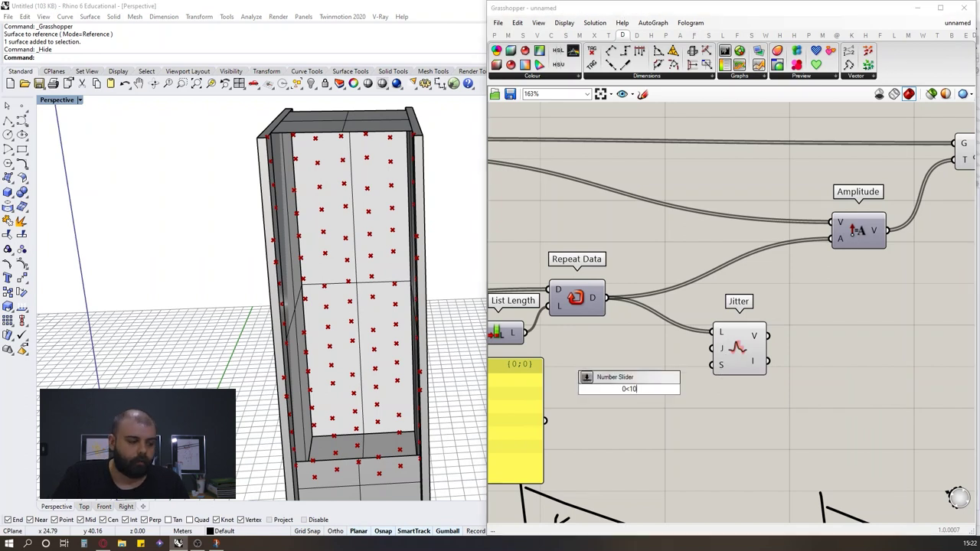
{"action": "key", "text": "Return"}
{"action": "left_click_drag", "start_coordinate": [652, 389], "coordinate": [712, 348]}
{"action": "left_click_drag", "start_coordinate": [603, 361], "coordinate": [606, 383]}
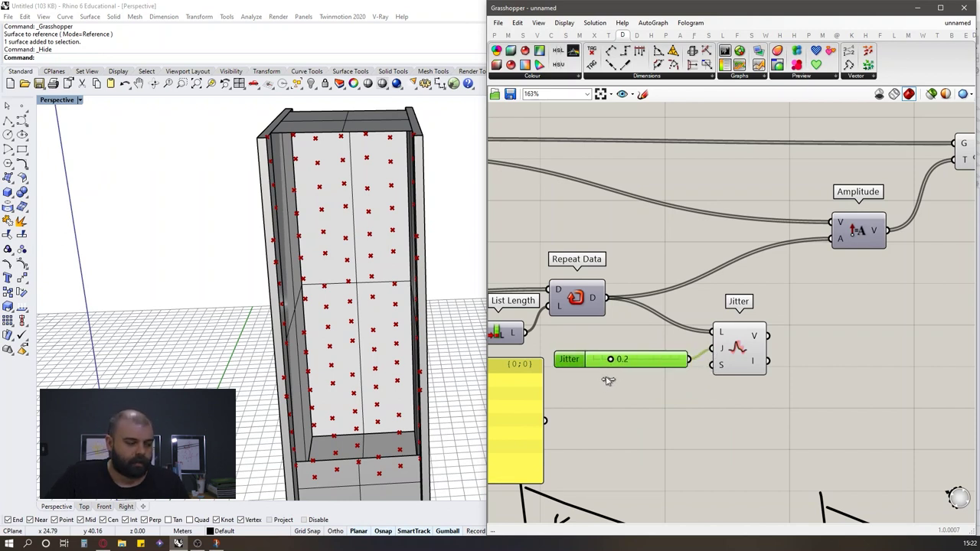
Add a panel to Jitter's V output and place the Range panel below it to compare both value lists.
{"action": "left_click", "coordinate": [495, 35]}
{"action": "left_click_drag", "start_coordinate": [725, 64], "coordinate": [908, 335]}
{"action": "left_click_drag", "start_coordinate": [768, 336], "coordinate": [834, 327]}
{"action": "scroll", "coordinate": [817, 263], "scroll_direction": "down", "scroll_amount": 3}
{"action": "left_click_drag", "start_coordinate": [648, 371], "coordinate": [892, 371]}
{"action": "scroll", "coordinate": [892, 371], "scroll_direction": "up", "scroll_amount": 4}
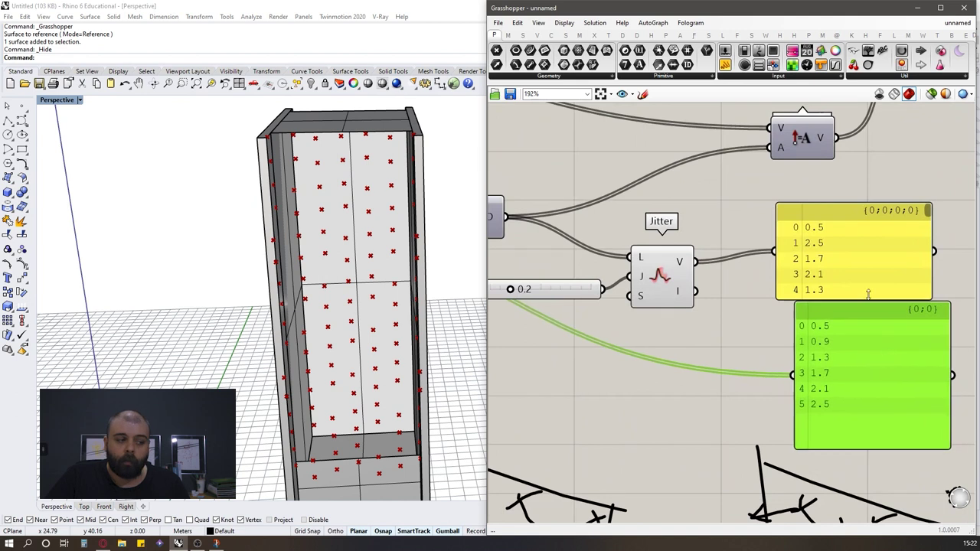
{"action": "scroll", "coordinate": [876, 261], "scroll_direction": "up", "scroll_amount": 1}
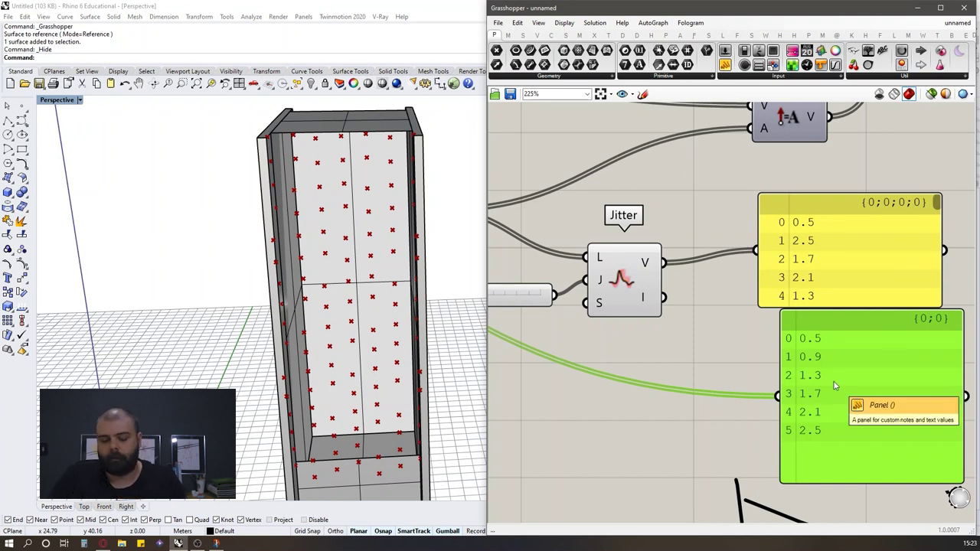
Delete both value panels and connect Jitter's V output to Amplitude's A input in place of Repeat Data.
{"action": "key", "text": "Delete"}
{"action": "scroll", "coordinate": [720, 388], "scroll_direction": "down", "scroll_amount": 2}
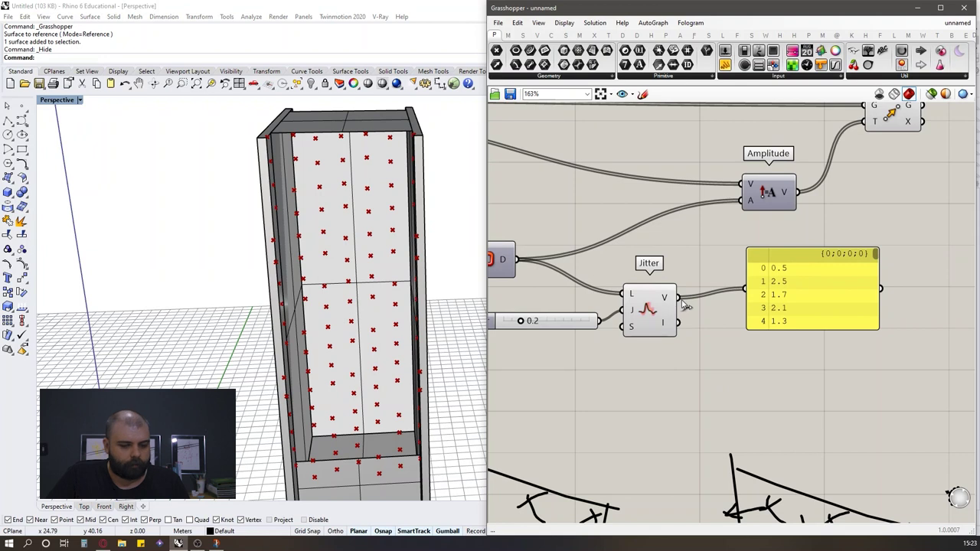
{"action": "left_click_drag", "start_coordinate": [678, 297], "coordinate": [741, 200]}
{"action": "right_click_drag", "start_coordinate": [452, 268], "coordinate": [330, 279]}
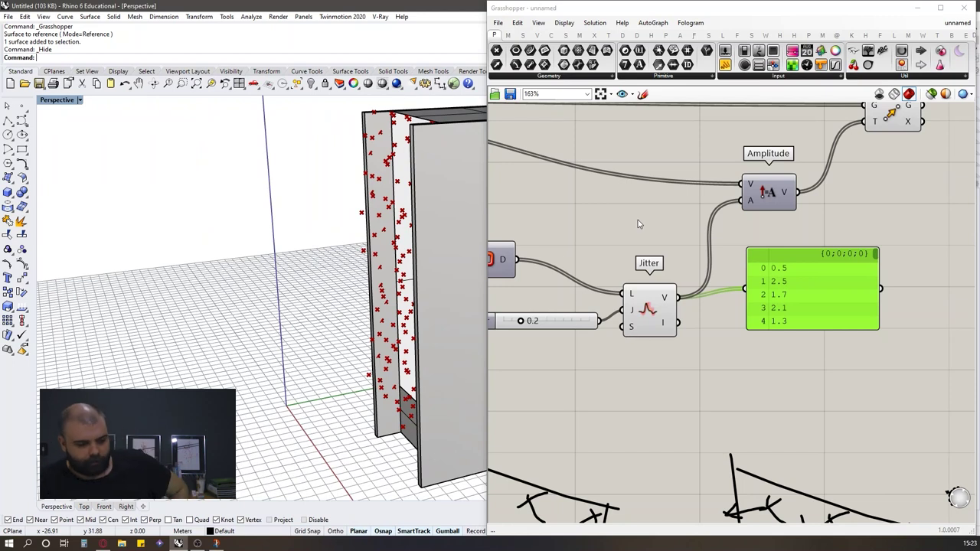
{"action": "key", "text": "Delete"}
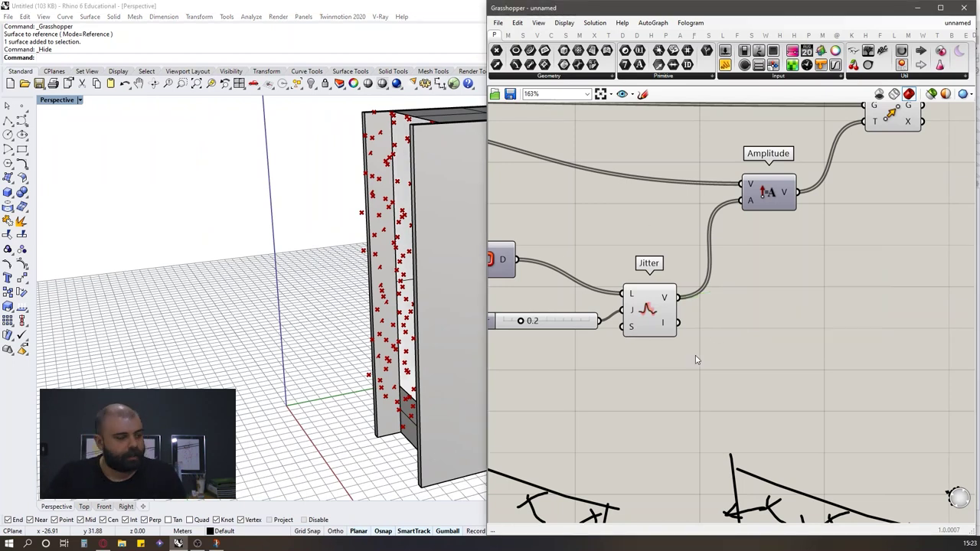
Try Jitter values of 0.0 and 0.7 against the facade points, and set the slider to 0.3.
{"action": "scroll", "coordinate": [688, 352], "scroll_direction": "down", "scroll_amount": 3}
{"action": "left_click", "coordinate": [811, 205]}
{"action": "right_click_drag", "start_coordinate": [448, 233], "coordinate": [350, 264]}
{"action": "scroll", "coordinate": [339, 255], "scroll_direction": "up", "scroll_amount": 5}
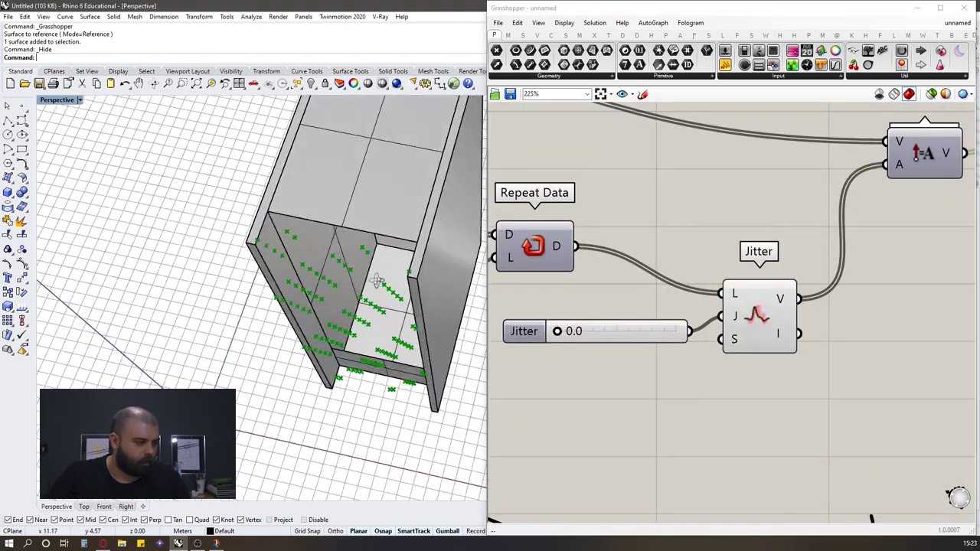
{"action": "right_click_drag", "start_coordinate": [377, 281], "coordinate": [356, 285]}
{"action": "left_click_drag", "start_coordinate": [558, 333], "coordinate": [641, 336]}
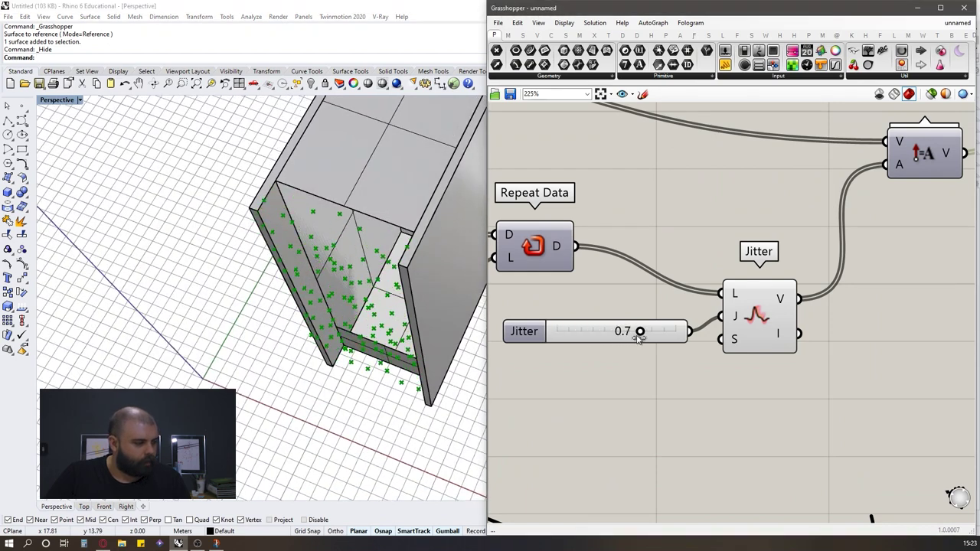
{"action": "right_click_drag", "start_coordinate": [383, 314], "coordinate": [305, 269]}
{"action": "left_click_drag", "start_coordinate": [643, 336], "coordinate": [592, 330]}
{"action": "mouse_move", "coordinate": [467, 337]}
{"action": "right_mouse_down"}
{"action": "mouse_move", "coordinate": [416, 331]}
{"action": "mouse_move", "coordinate": [482, 346]}
{"action": "right_mouse_up"}
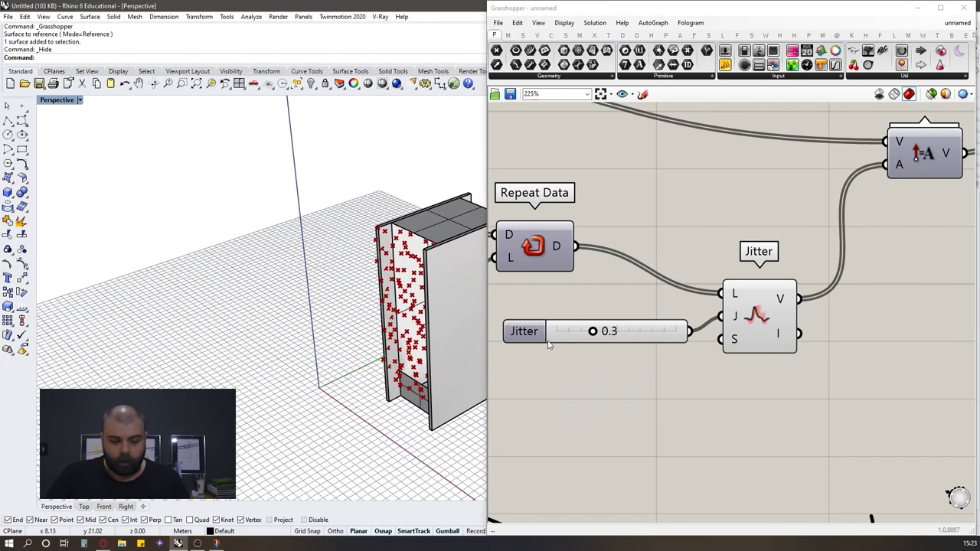
Add a Surface From Points component beside the Move component.
{"action": "scroll", "coordinate": [548, 344], "scroll_direction": "down", "scroll_amount": 3}
{"action": "scroll", "coordinate": [870, 181], "scroll_direction": "up", "scroll_amount": 5}
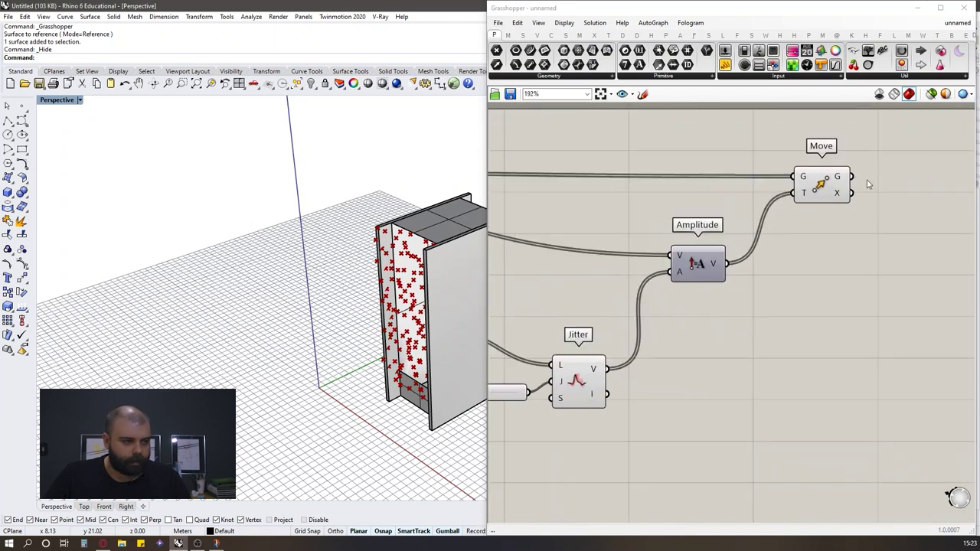
{"action": "left_click_drag", "start_coordinate": [795, 202], "coordinate": [783, 202]}
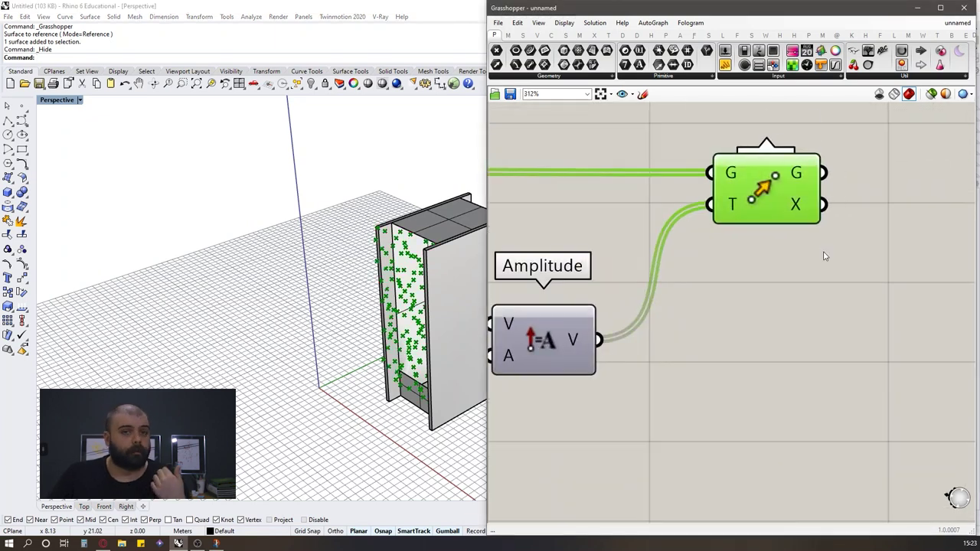
{"action": "scroll", "coordinate": [760, 358], "scroll_direction": "down", "scroll_amount": 3}
{"action": "double_click", "coordinate": [834, 335]}
{"action": "type", "text": "surf"}
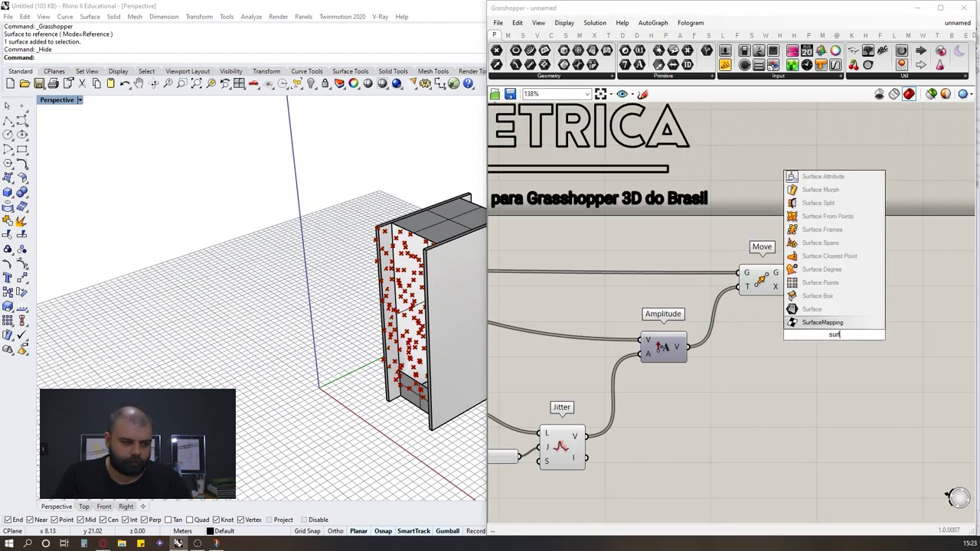
{"action": "type", "text": "ace from points"}
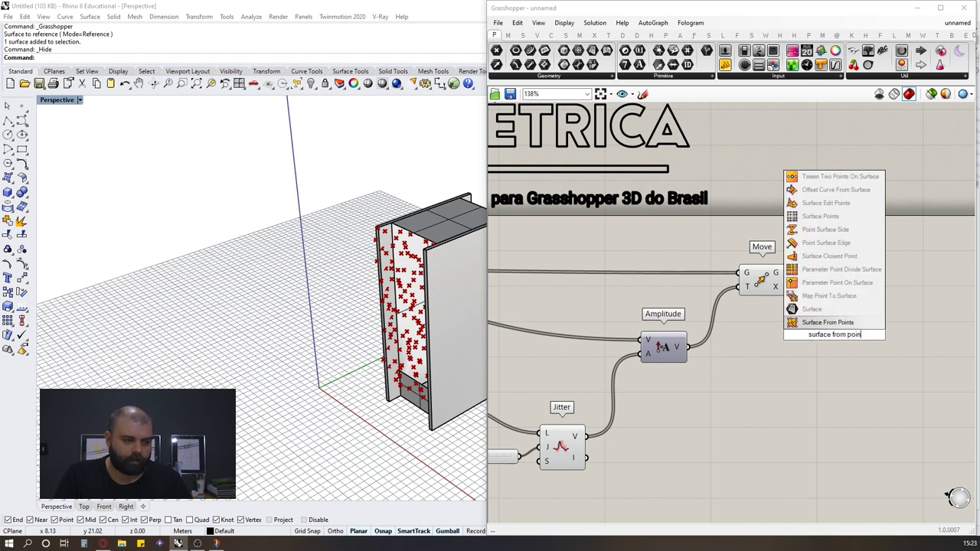
{"action": "key", "text": "Return"}
{"action": "scroll", "coordinate": [837, 314], "scroll_direction": "down", "scroll_amount": 6}
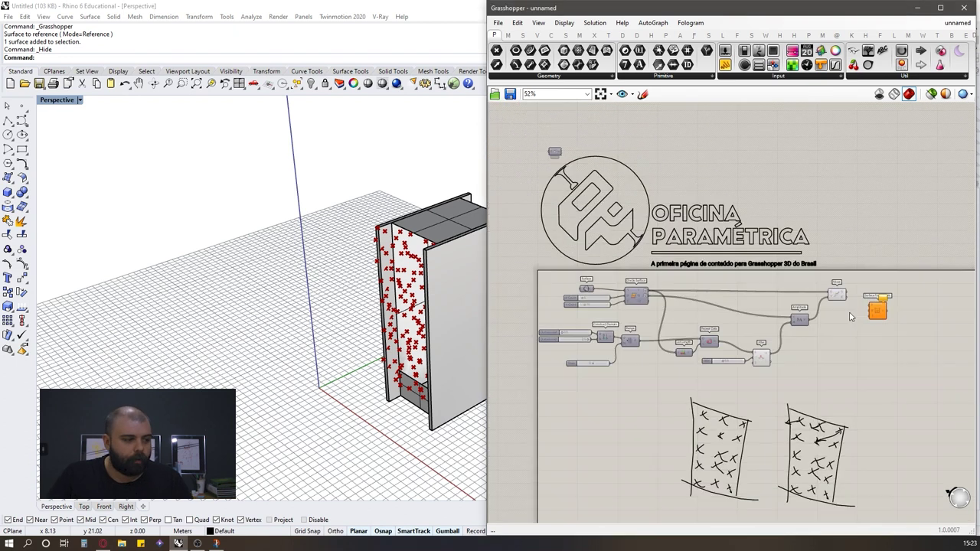
{"action": "scroll", "coordinate": [688, 314], "scroll_direction": "up", "scroll_amount": 5}
{"action": "left_click_drag", "start_coordinate": [546, 203], "coordinate": [660, 306]}
{"action": "left_click", "coordinate": [657, 305]}
{"action": "left_click_drag", "start_coordinate": [542, 220], "coordinate": [637, 294]}
{"action": "scroll", "coordinate": [636, 293], "scroll_direction": "down", "scroll_amount": 6}
{"action": "scroll", "coordinate": [782, 279], "scroll_direction": "up", "scroll_amount": 5}
{"action": "scroll", "coordinate": [794, 282], "scroll_direction": "up", "scroll_amount": 1}
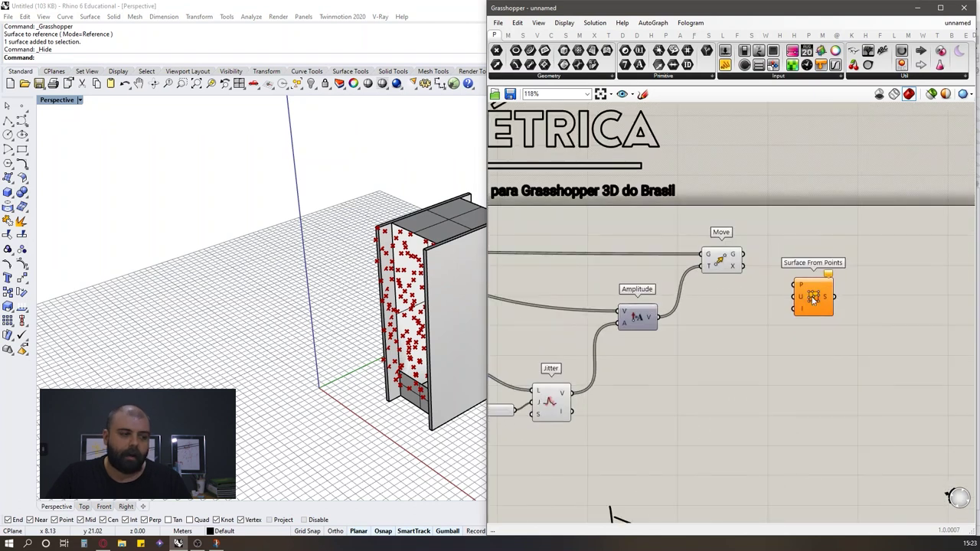
Align Surface From Points with Move and connect Move's G output to its P input.
{"action": "left_click_drag", "start_coordinate": [811, 297], "coordinate": [810, 289]}
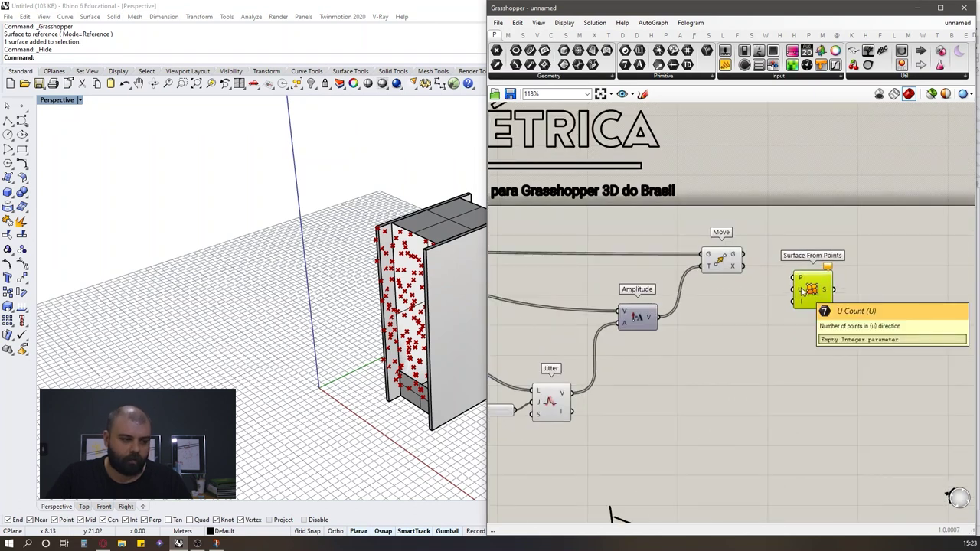
{"action": "left_click", "coordinate": [760, 253]}
{"action": "scroll", "coordinate": [760, 253], "scroll_direction": "up", "scroll_amount": 3}
{"action": "left_click_drag", "start_coordinate": [730, 262], "coordinate": [899, 319]}
{"action": "left_click", "coordinate": [799, 319]}
{"action": "left_click", "coordinate": [786, 335]}
{"action": "scroll", "coordinate": [910, 280], "scroll_direction": "down", "scroll_amount": 3}
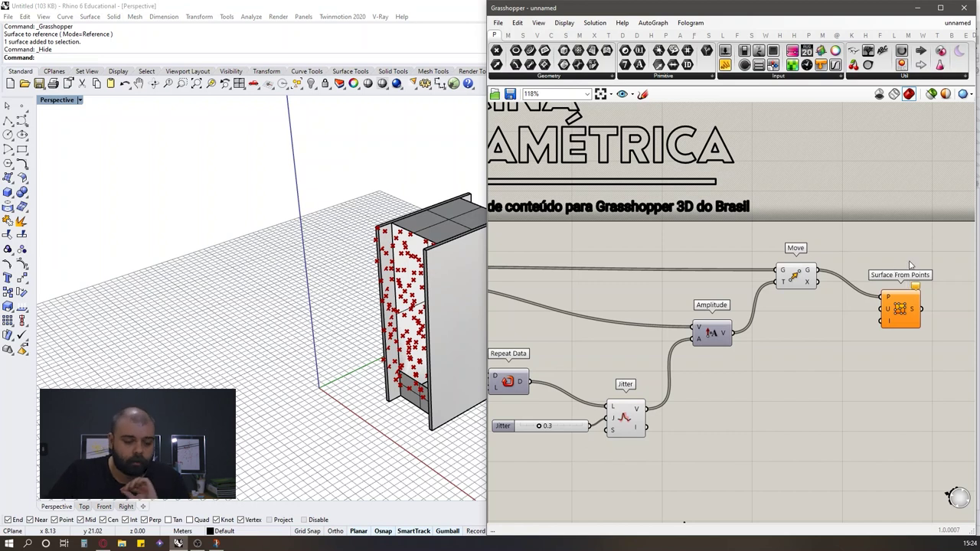
Connect the U Count slider of Divide Surface to the U input of Surface From Points.
{"action": "scroll", "coordinate": [924, 252], "scroll_direction": "down", "scroll_amount": 4}
{"action": "scroll", "coordinate": [645, 283], "scroll_direction": "up", "scroll_amount": 4}
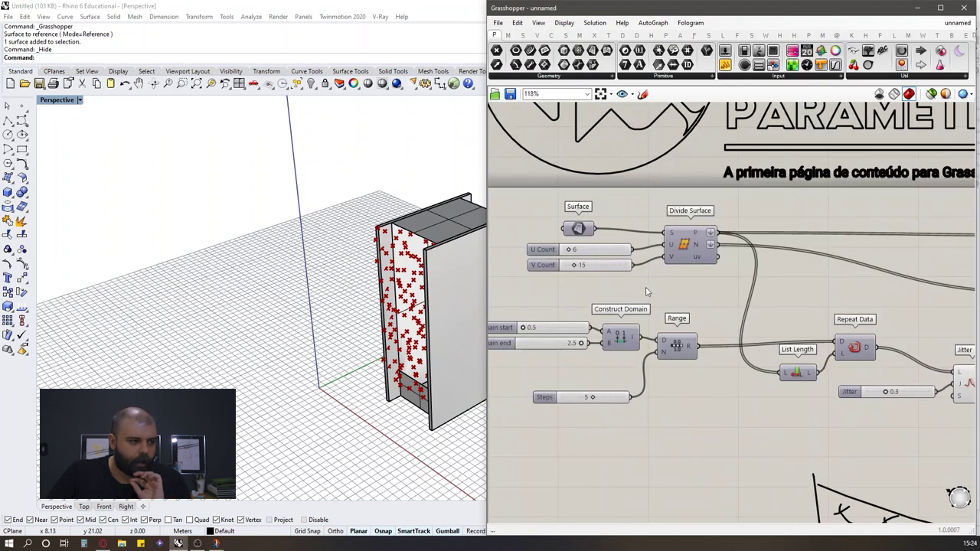
{"action": "scroll", "coordinate": [591, 256], "scroll_direction": "up", "scroll_amount": 3}
{"action": "left_click", "coordinate": [603, 250]}
{"action": "left_click_drag", "start_coordinate": [673, 250], "coordinate": [746, 299]}
{"action": "scroll", "coordinate": [534, 259], "scroll_direction": "down", "scroll_amount": 5}
{"action": "scroll", "coordinate": [649, 258], "scroll_direction": "down", "scroll_amount": 3}
{"action": "scroll", "coordinate": [830, 267], "scroll_direction": "up", "scroll_amount": 9}
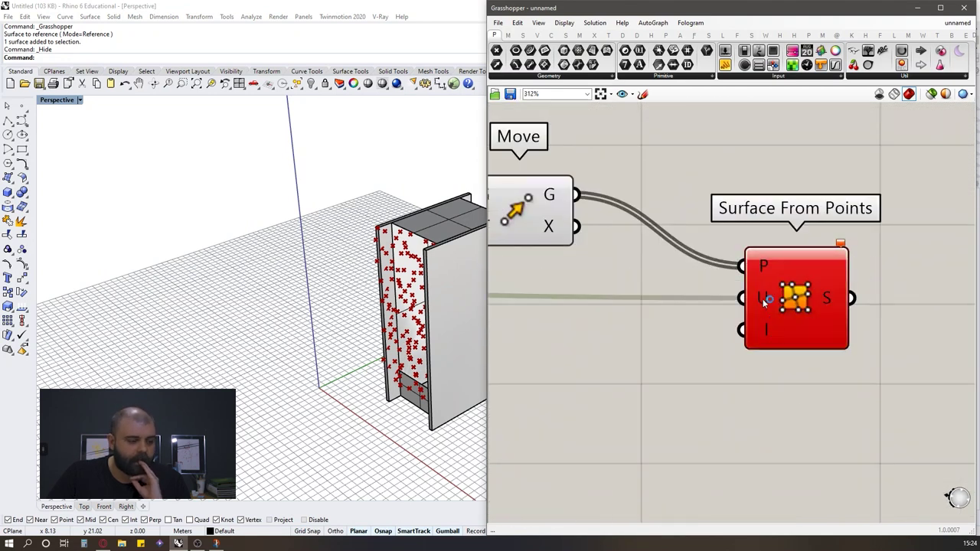
Apply the expression x+1 to the U input of Surface From Points.
{"action": "right_click", "coordinate": [763, 301]}
{"action": "mouse_move", "coordinate": [813, 401]}
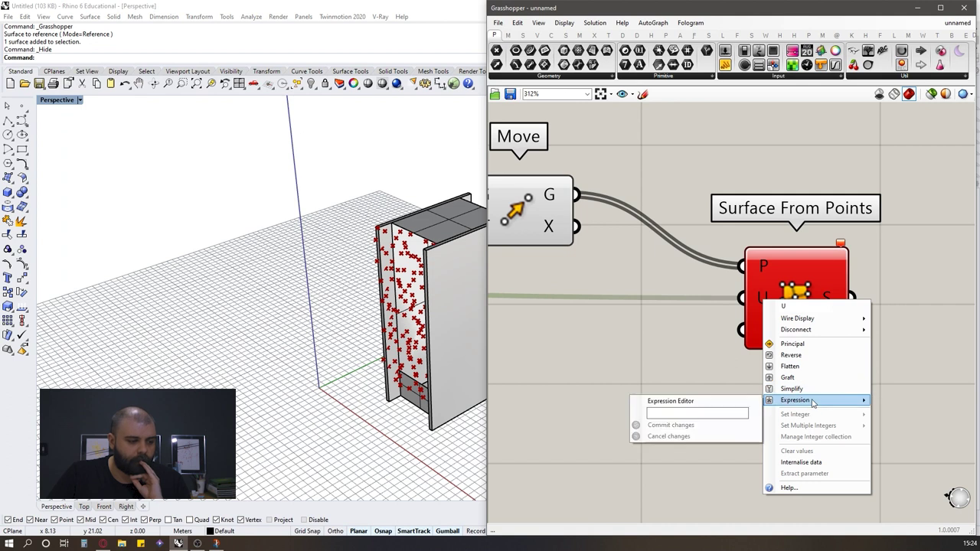
{"action": "left_click", "coordinate": [712, 415]}
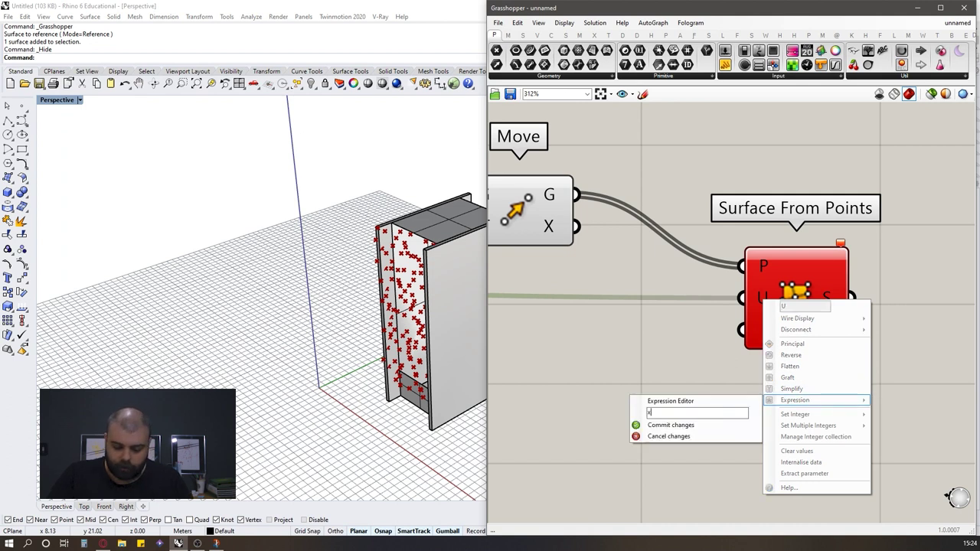
{"action": "type", "text": "x+1"}
{"action": "left_click", "coordinate": [684, 425]}
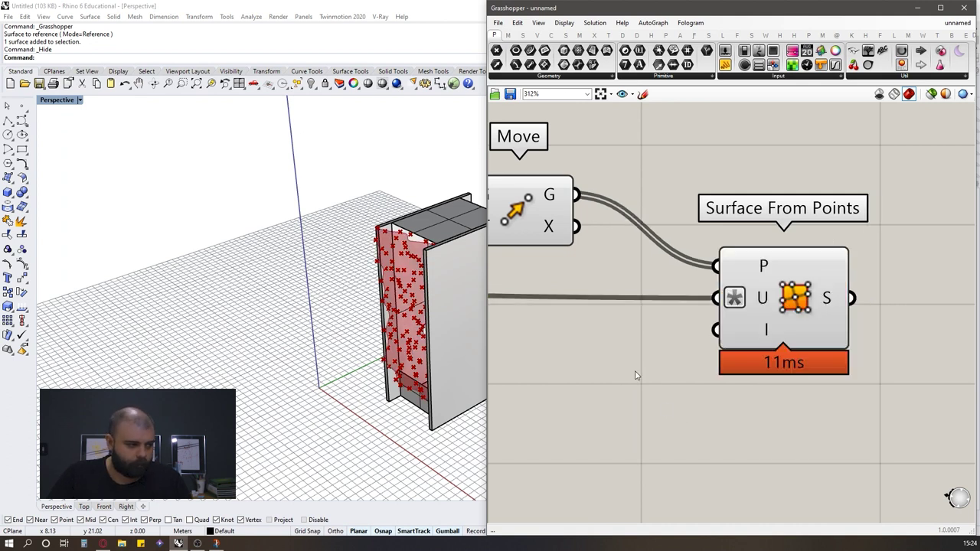
{"action": "left_click", "coordinate": [768, 297]}
Disable the preview of all components feeding Surface From Points and check the resulting surface on the facade.
{"action": "scroll", "coordinate": [666, 279], "scroll_direction": "down", "scroll_amount": 8}
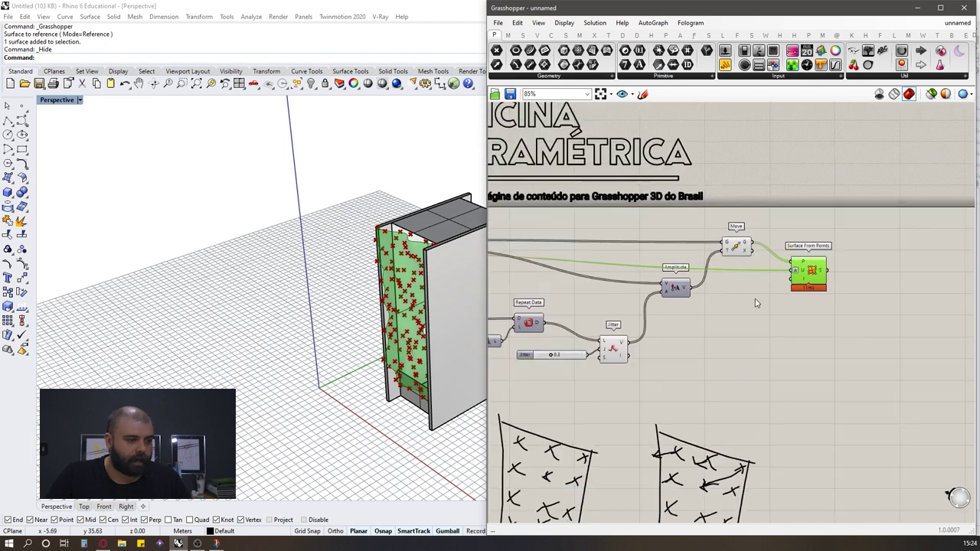
{"action": "left_click_drag", "start_coordinate": [738, 340], "coordinate": [523, 265]}
{"action": "middle_click", "coordinate": [521, 261]}
{"action": "left_click", "coordinate": [499, 244]}
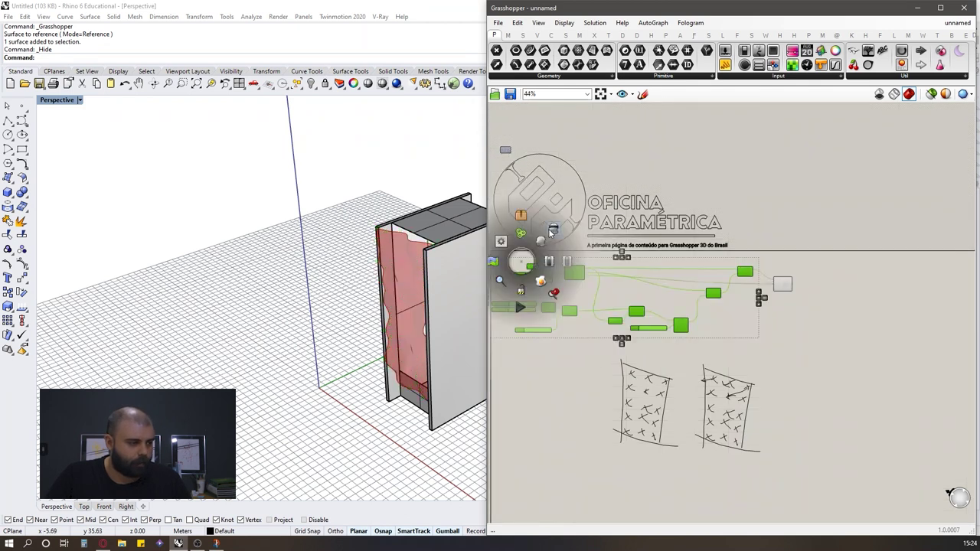
{"action": "scroll", "coordinate": [413, 299], "scroll_direction": "up", "scroll_amount": 5}
{"action": "right_click_drag", "start_coordinate": [413, 299], "coordinate": [448, 239]}
{"action": "scroll", "coordinate": [448, 238], "scroll_direction": "down", "scroll_amount": 9}
{"action": "right_click_drag", "start_coordinate": [365, 264], "coordinate": [452, 291]}
{"action": "scroll", "coordinate": [444, 240], "scroll_direction": "up", "scroll_amount": 7}
{"action": "scroll", "coordinate": [770, 278], "scroll_direction": "up", "scroll_amount": 8}
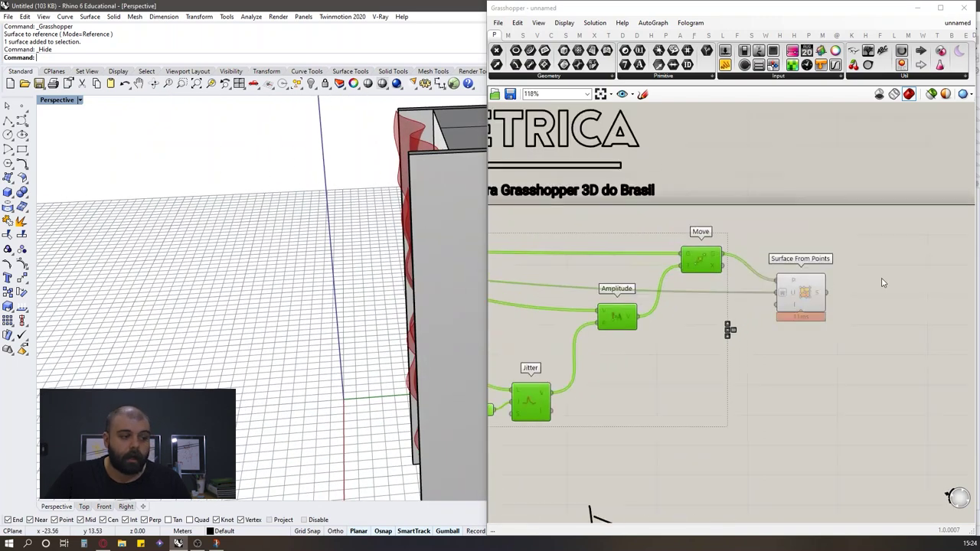
Add a Boolean Toggle set to True and connect it to the Interpolate input of Surface From Points.
{"action": "left_click_drag", "start_coordinate": [757, 283], "coordinate": [800, 273]}
{"action": "left_click", "coordinate": [806, 238]}
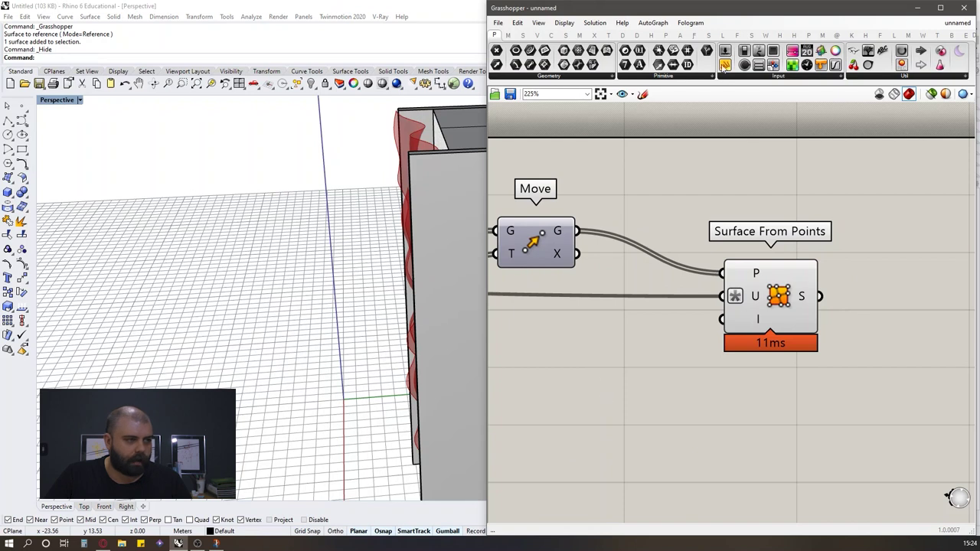
{"action": "left_click_drag", "start_coordinate": [732, 86], "coordinate": [623, 388]}
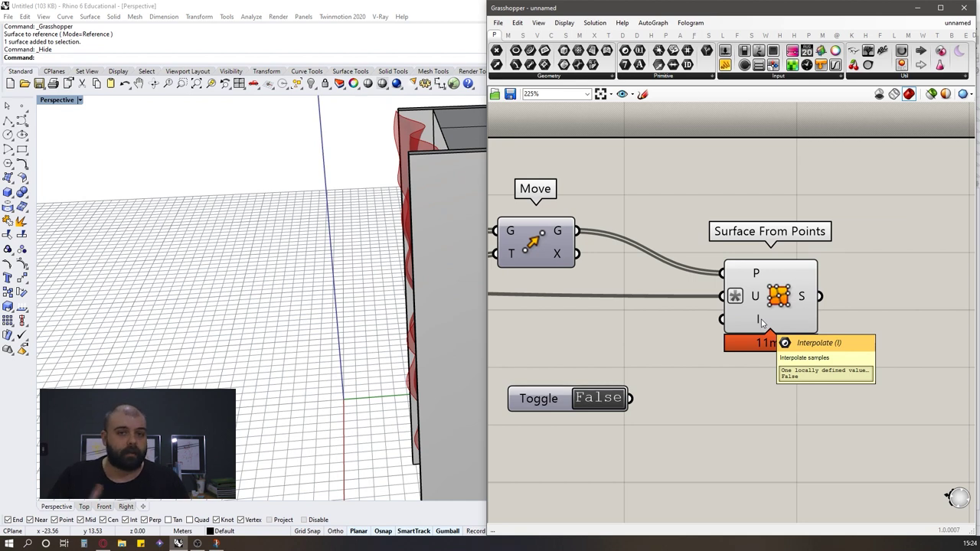
{"action": "left_click", "coordinate": [610, 398]}
{"action": "left_click_drag", "start_coordinate": [629, 398], "coordinate": [722, 320]}
Examine the interpolated surface on the facade from several angles and distances.
{"action": "scroll", "coordinate": [417, 258], "scroll_direction": "down", "scroll_amount": 3}
{"action": "right_click_drag", "start_coordinate": [510, 238], "coordinate": [489, 361]}
{"action": "scroll", "coordinate": [396, 324], "scroll_direction": "up", "scroll_amount": 5}
{"action": "mouse_move", "coordinate": [422, 300]}
{"action": "right_mouse_down"}
{"action": "mouse_move", "coordinate": [444, 253]}
{"action": "mouse_move", "coordinate": [413, 192]}
{"action": "mouse_move", "coordinate": [371, 174]}
{"action": "mouse_move", "coordinate": [438, 185]}
{"action": "mouse_move", "coordinate": [440, 203]}
{"action": "mouse_move", "coordinate": [411, 227]}
{"action": "mouse_move", "coordinate": [431, 195]}
{"action": "mouse_move", "coordinate": [431, 223]}
{"action": "mouse_move", "coordinate": [408, 210]}
{"action": "mouse_move", "coordinate": [405, 249]}
{"action": "mouse_move", "coordinate": [421, 208]}
{"action": "right_mouse_up"}
{"action": "scroll", "coordinate": [430, 224], "scroll_direction": "down", "scroll_amount": 6}
{"action": "scroll", "coordinate": [405, 250], "scroll_direction": "down", "scroll_amount": 5}
{"action": "scroll", "coordinate": [445, 249], "scroll_direction": "up", "scroll_amount": 4}
{"action": "right_click_drag", "start_coordinate": [444, 250], "coordinate": [459, 240]}
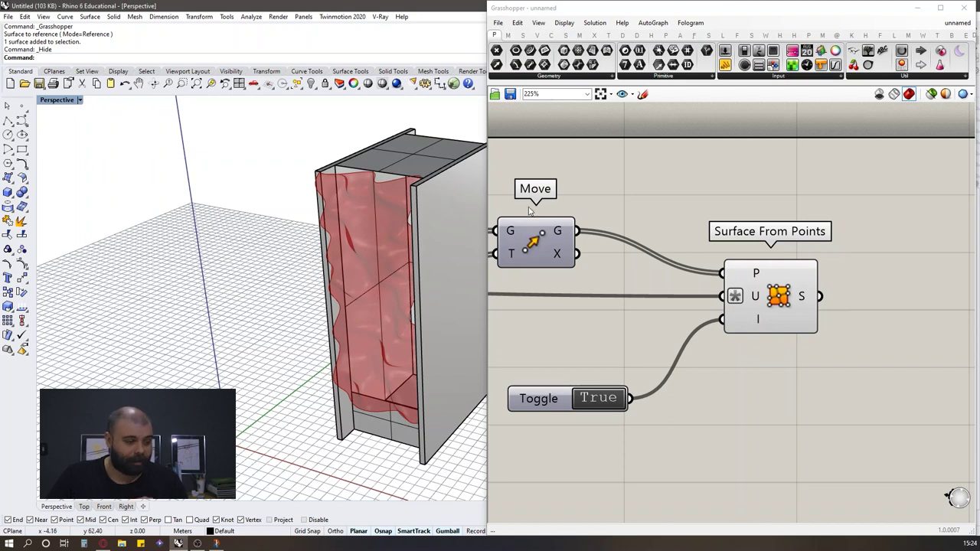
Add a Quad Panels component and place it to the right of Surface From Points.
{"action": "scroll", "coordinate": [846, 243], "scroll_direction": "down", "scroll_amount": 6}
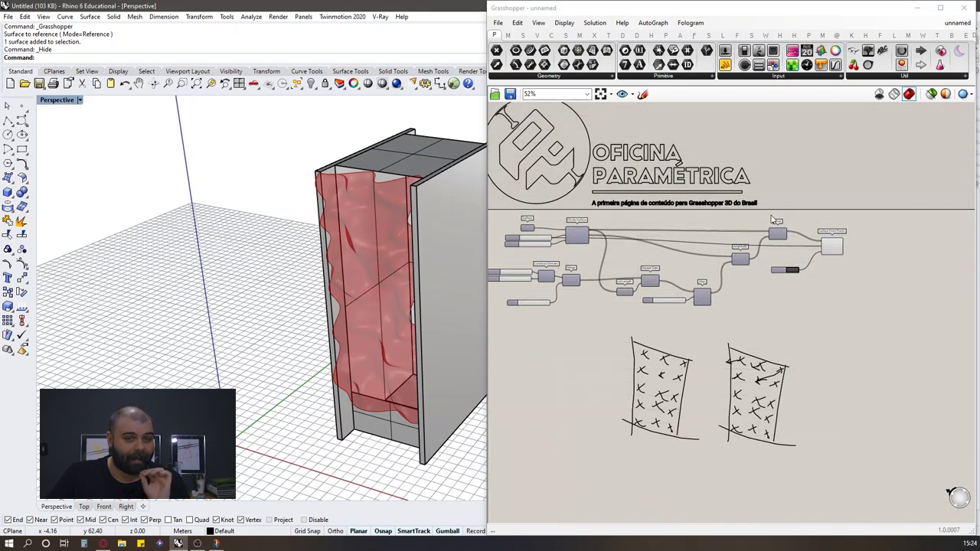
{"action": "scroll", "coordinate": [868, 226], "scroll_direction": "up", "scroll_amount": 2}
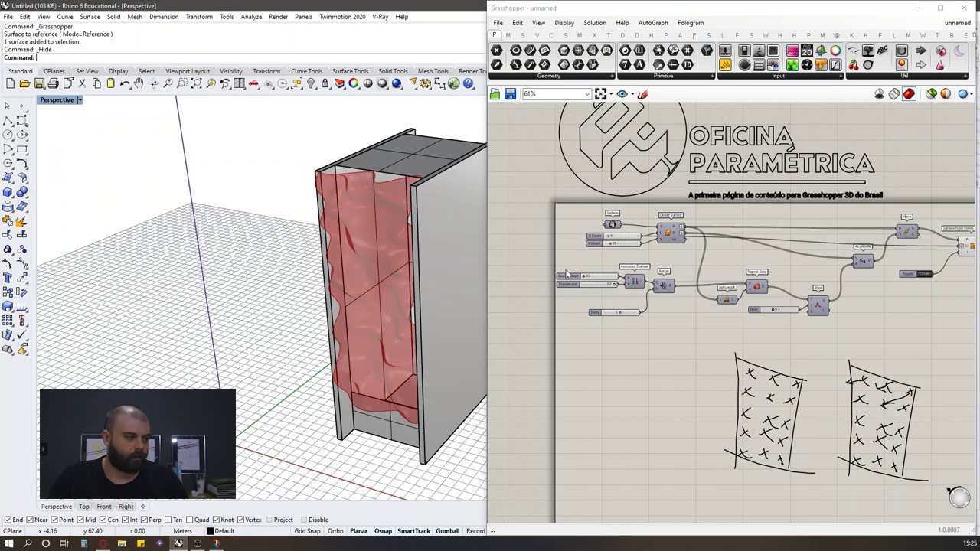
{"action": "scroll", "coordinate": [837, 255], "scroll_direction": "up", "scroll_amount": 4}
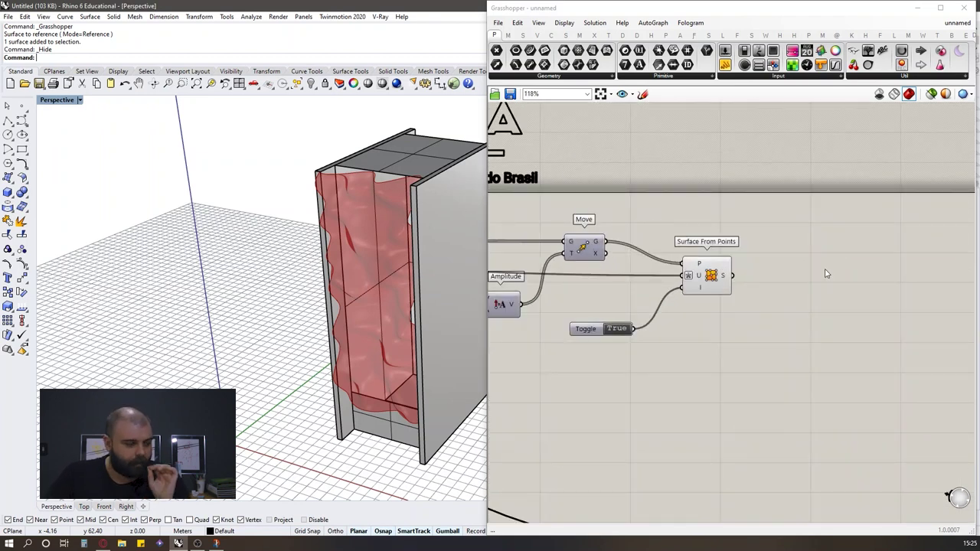
{"action": "double_click", "coordinate": [825, 284]}
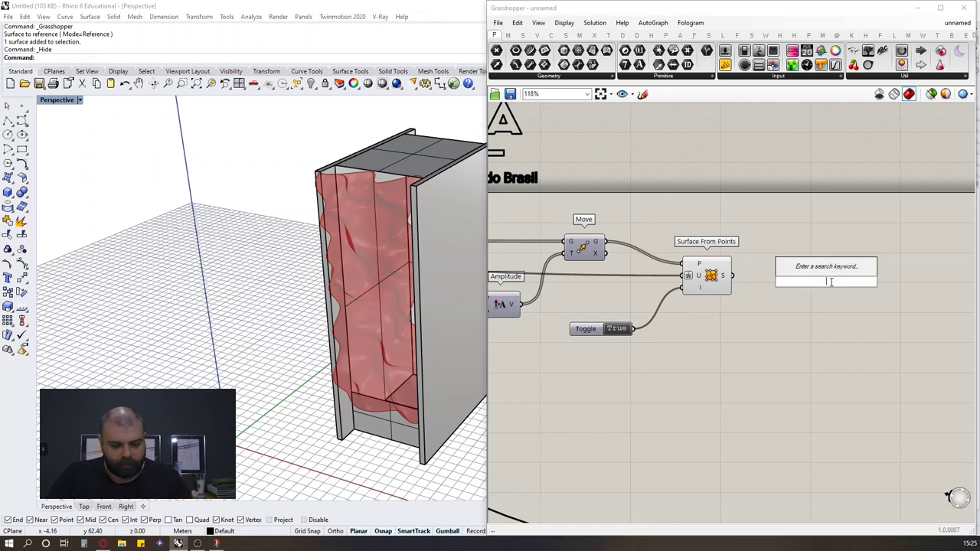
{"action": "type", "text": "quad anels"}
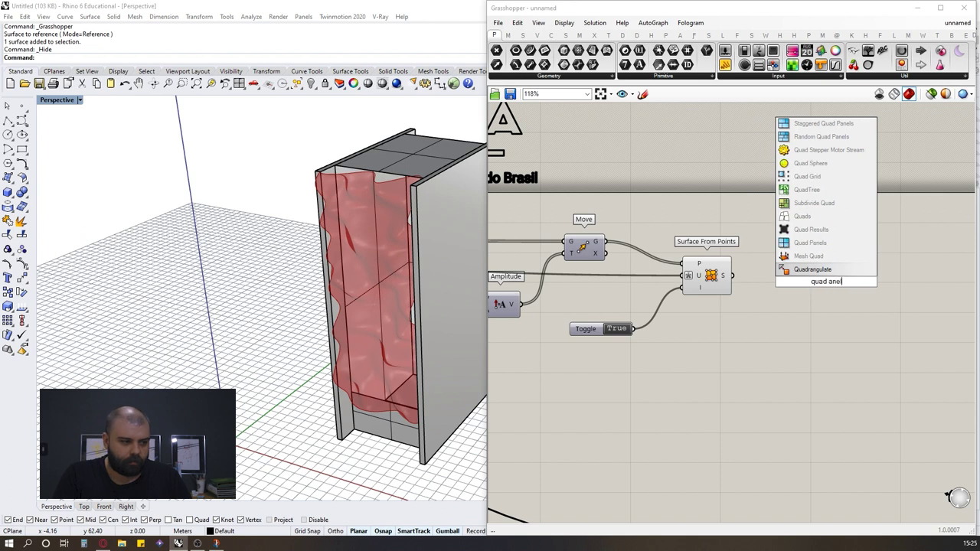
{"action": "left_click", "coordinate": [836, 241]}
{"action": "right_click_drag", "start_coordinate": [858, 287], "coordinate": [760, 289]}
{"action": "scroll", "coordinate": [760, 289], "scroll_direction": "up", "scroll_amount": 1}
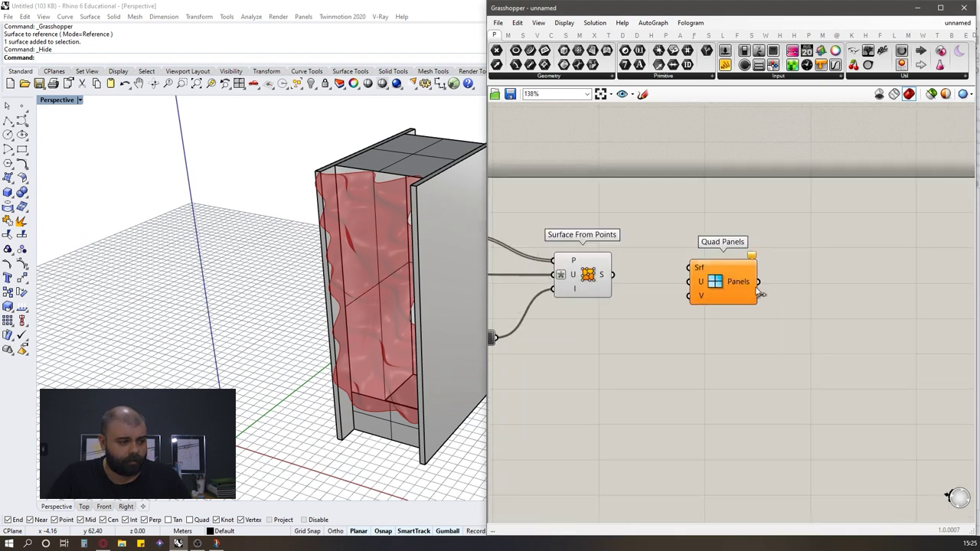
{"action": "left_click_drag", "start_coordinate": [733, 281], "coordinate": [805, 280]}
{"action": "left_click", "coordinate": [807, 236]}
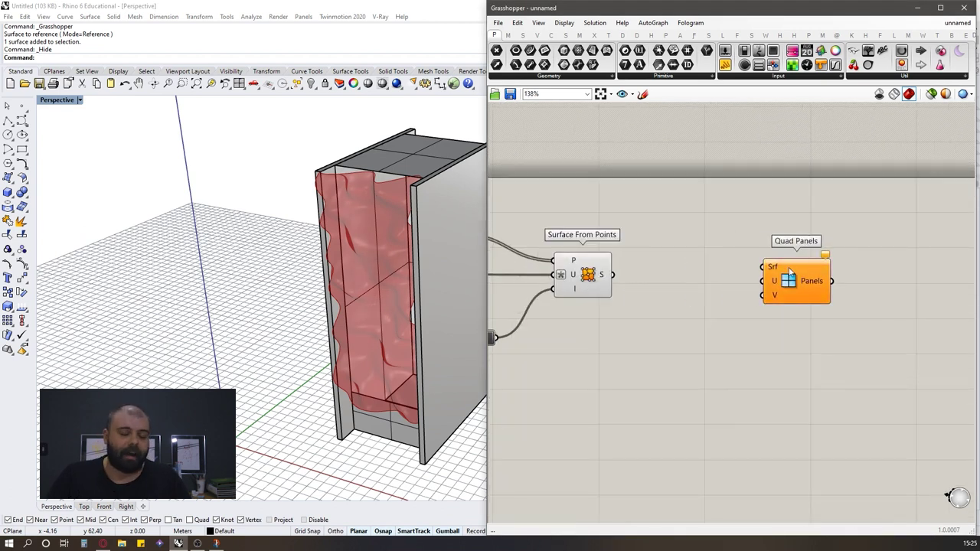
{"action": "left_click_drag", "start_coordinate": [789, 278], "coordinate": [785, 285]}
{"action": "left_click", "coordinate": [710, 285]}
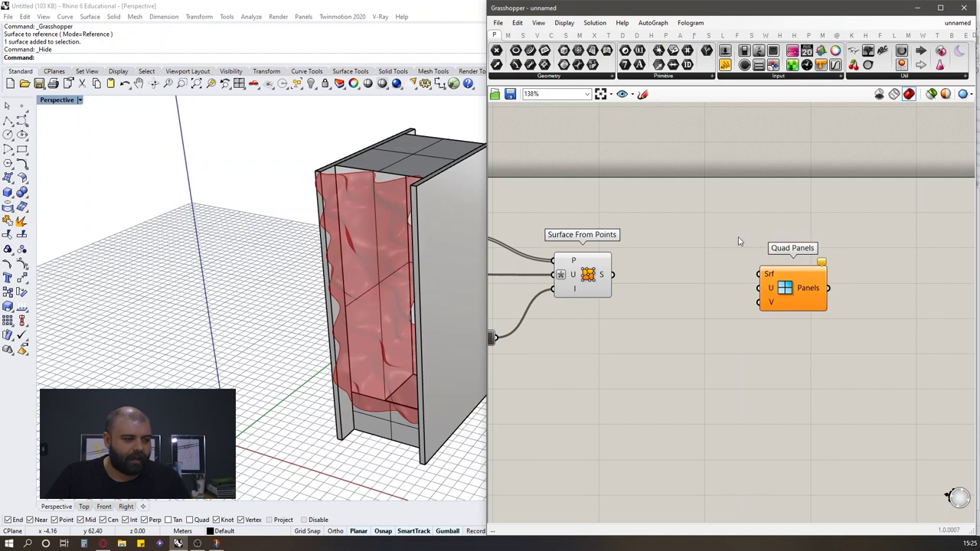
Connect Surface From Points' S output to Quad Panels' Srf input and disable the preview of everything before Quad Panels.
{"action": "left_click_drag", "start_coordinate": [616, 281], "coordinate": [759, 274]}
{"action": "left_click", "coordinate": [806, 296]}
{"action": "scroll", "coordinate": [861, 287], "scroll_direction": "down", "scroll_amount": 7}
{"action": "left_click_drag", "start_coordinate": [860, 301], "coordinate": [551, 234]}
{"action": "key", "text": "space"}
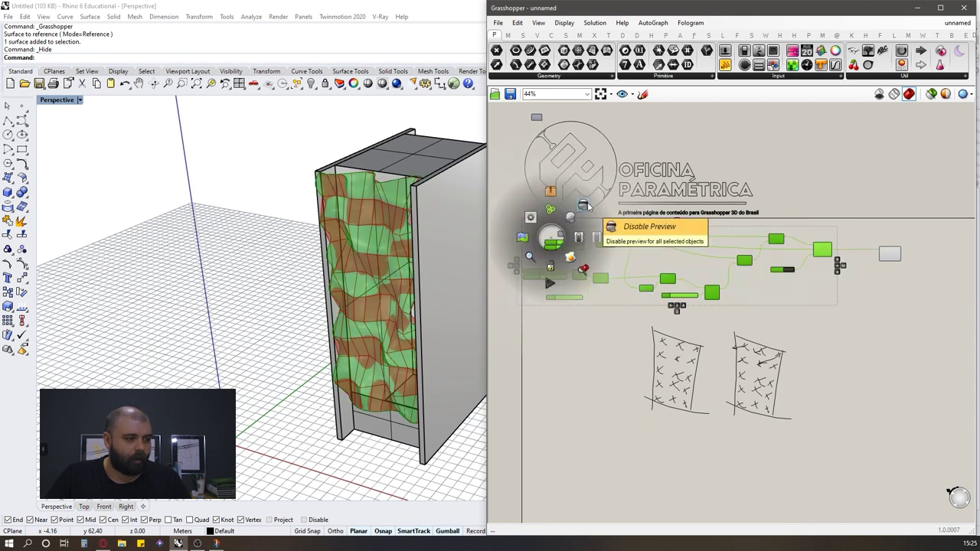
{"action": "left_click", "coordinate": [585, 206]}
{"action": "mouse_move", "coordinate": [425, 271]}
{"action": "right_mouse_down"}
{"action": "mouse_move", "coordinate": [461, 246]}
{"action": "mouse_move", "coordinate": [421, 268]}
{"action": "right_mouse_up"}
{"action": "scroll", "coordinate": [415, 186], "scroll_direction": "up", "scroll_amount": 7}
{"action": "right_click_drag", "start_coordinate": [414, 186], "coordinate": [391, 140]}
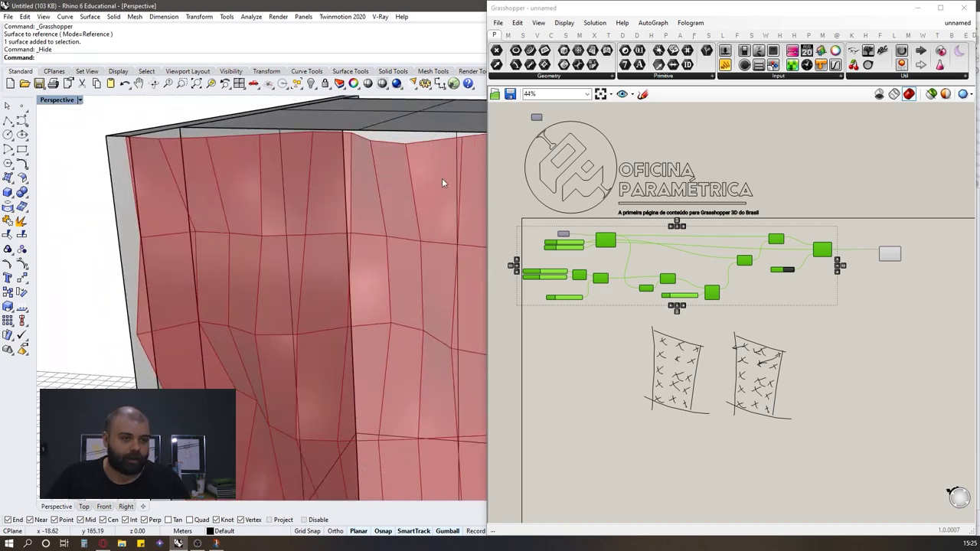
Move Quad Panels further away from Surface From Points to leave room for sliders.
{"action": "left_click", "coordinate": [953, 256]}
{"action": "scroll", "coordinate": [957, 257], "scroll_direction": "up", "scroll_amount": 4}
{"action": "scroll", "coordinate": [873, 251], "scroll_direction": "up", "scroll_amount": 4}
{"action": "left_click_drag", "start_coordinate": [754, 279], "coordinate": [865, 280]}
{"action": "scroll", "coordinate": [835, 274], "scroll_direction": "down", "scroll_amount": 3}
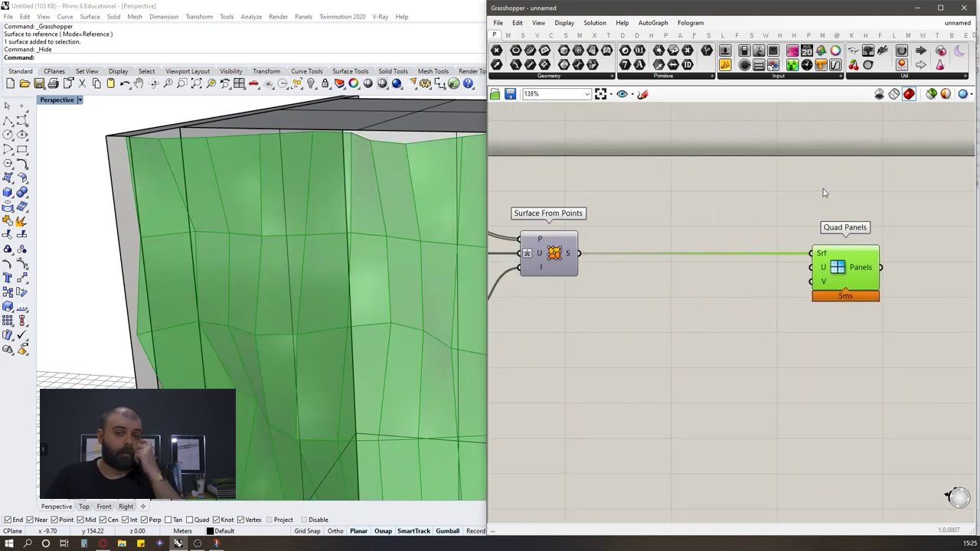
{"action": "left_click", "coordinate": [701, 322]}
{"action": "left_click_drag", "start_coordinate": [844, 288], "coordinate": [795, 282]}
{"action": "left_click", "coordinate": [752, 224]}
Examine the quad panels on the facade from several angles and highlight them through the Quad Panels component.
{"action": "scroll", "coordinate": [386, 172], "scroll_direction": "down", "scroll_amount": 6}
{"action": "right_click_drag", "start_coordinate": [386, 174], "coordinate": [375, 191]}
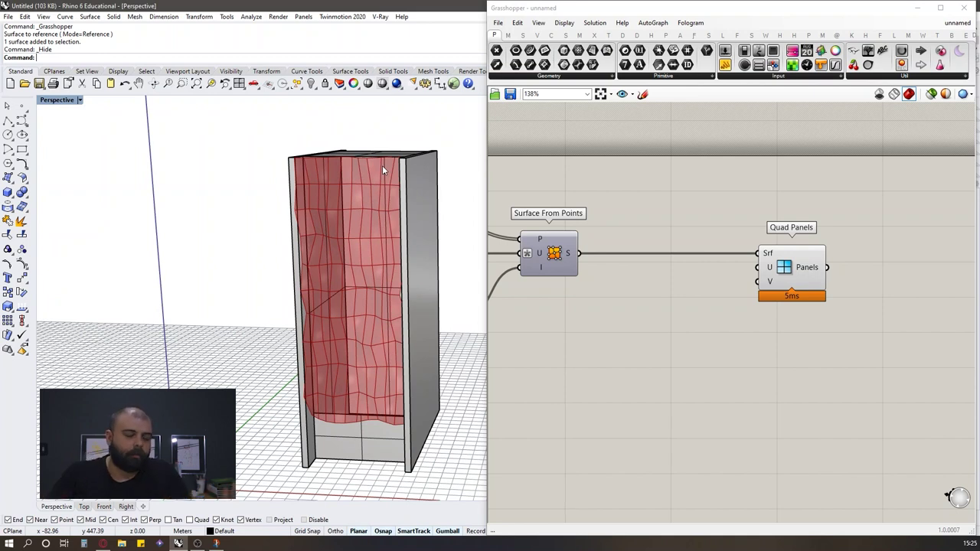
{"action": "right_click_drag", "start_coordinate": [382, 165], "coordinate": [413, 167]}
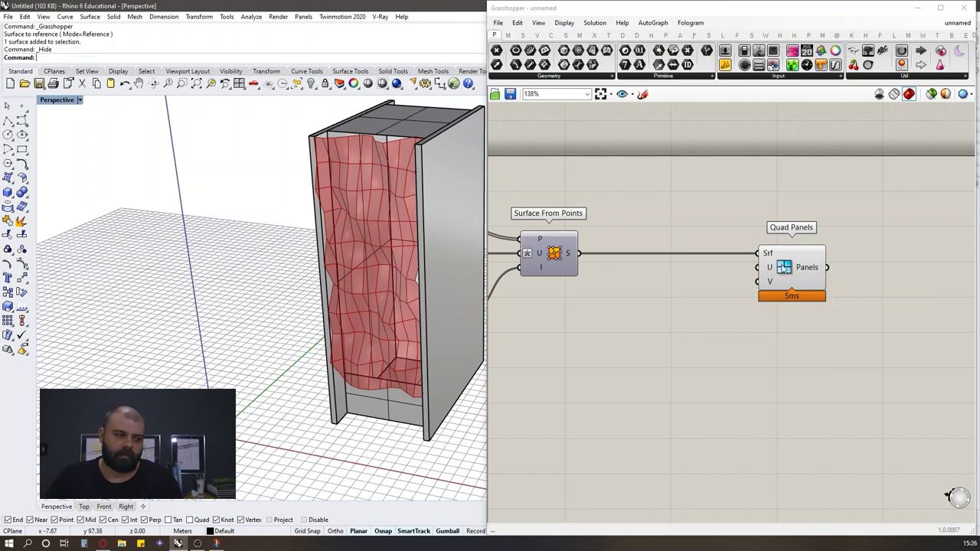
{"action": "scroll", "coordinate": [809, 267], "scroll_direction": "up", "scroll_amount": 3}
{"action": "left_click", "coordinate": [800, 277]}
{"action": "left_click_drag", "start_coordinate": [798, 270], "coordinate": [797, 270]}
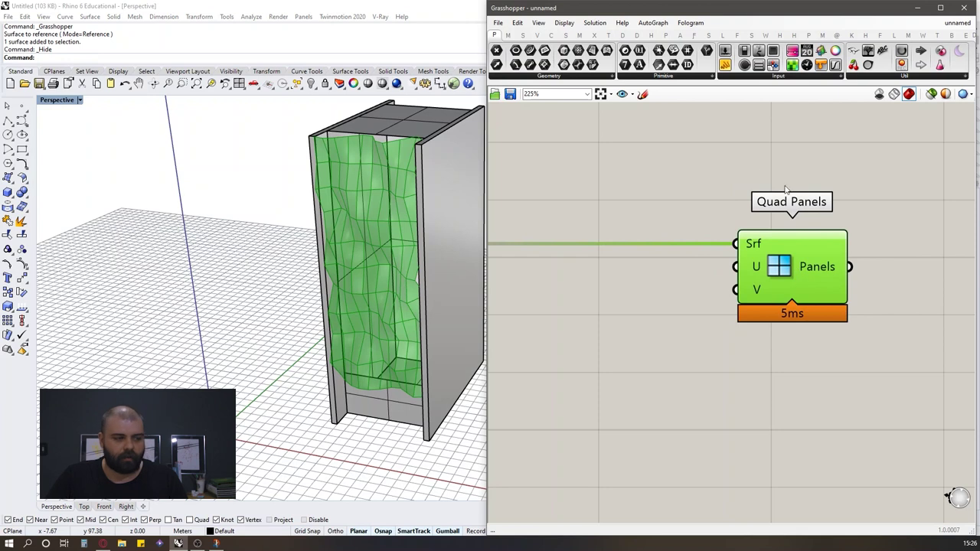
{"action": "left_click", "coordinate": [848, 165]}
Create two number sliders before Quad Panels, set the first to 4, and connect it to the U input.
{"action": "scroll", "coordinate": [849, 234], "scroll_direction": "down", "scroll_amount": 3}
{"action": "scroll", "coordinate": [812, 256], "scroll_direction": "up", "scroll_amount": 2}
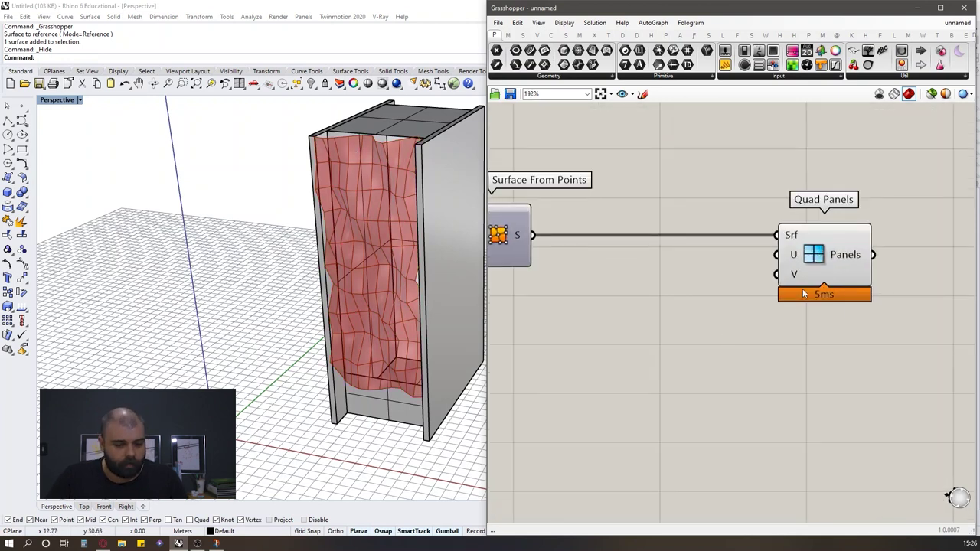
{"action": "double_click", "coordinate": [664, 288]}
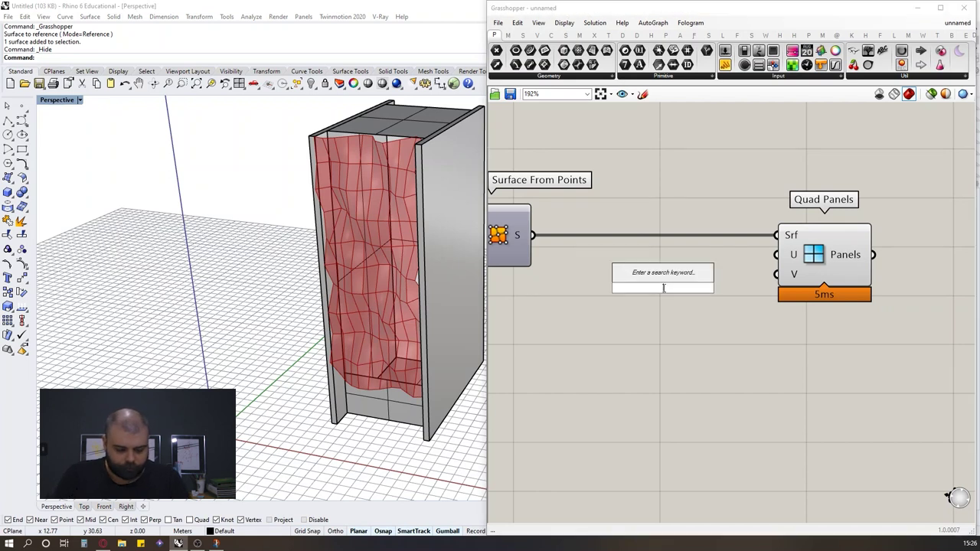
{"action": "type", "text": "0<"}
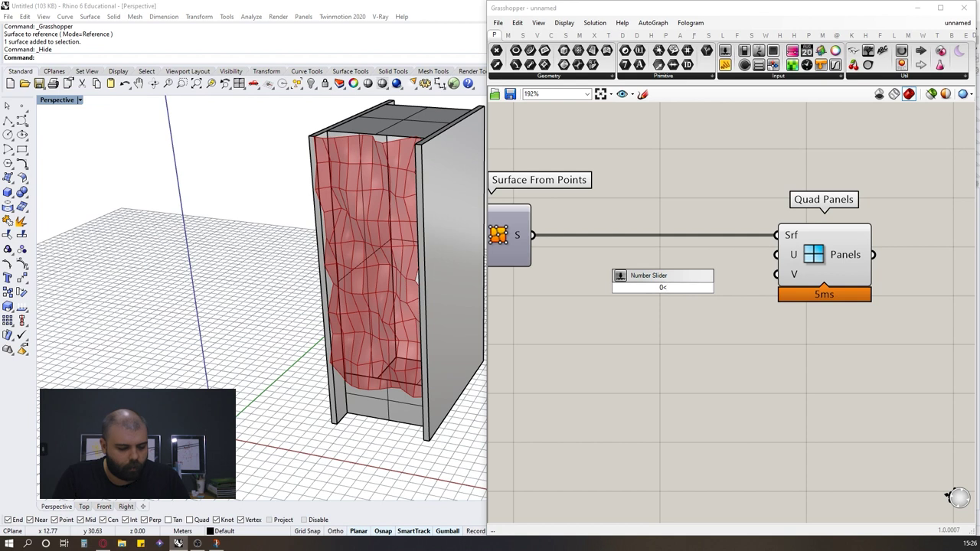
{"action": "key", "text": "Return"}
{"action": "left_click_drag", "start_coordinate": [665, 292], "coordinate": [680, 322], "text": "alt"}
{"action": "left_click", "coordinate": [688, 294]}
{"action": "double_click", "coordinate": [689, 293]}
{"action": "type", "text": "4"}
{"action": "key", "text": "Return"}
{"action": "left_click_drag", "start_coordinate": [743, 287], "coordinate": [776, 254]}
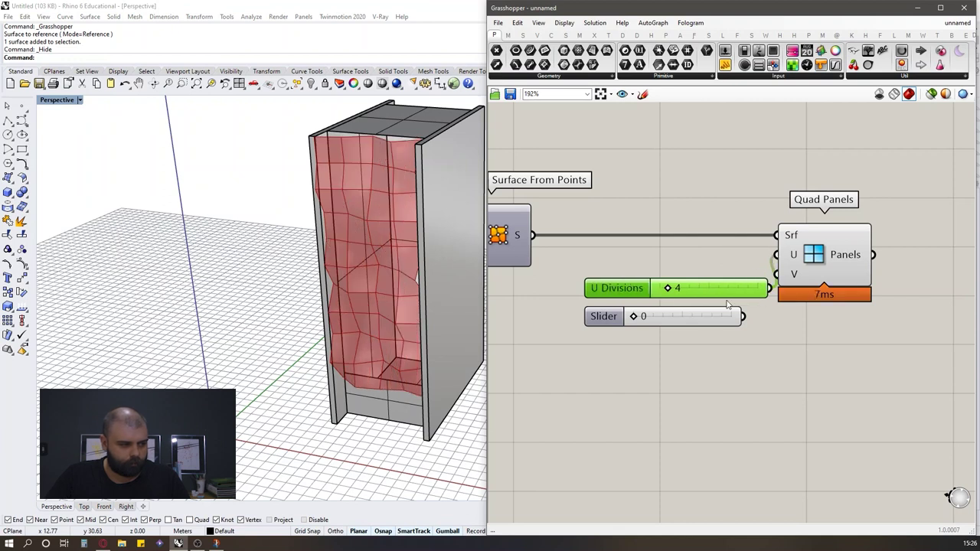
Set the second slider to 15, connect it to Quad Panels' V input, and shift Quad Panels away from the sliders.
{"action": "double_click", "coordinate": [710, 316]}
{"action": "type", "text": "15"}
{"action": "key", "text": "Return"}
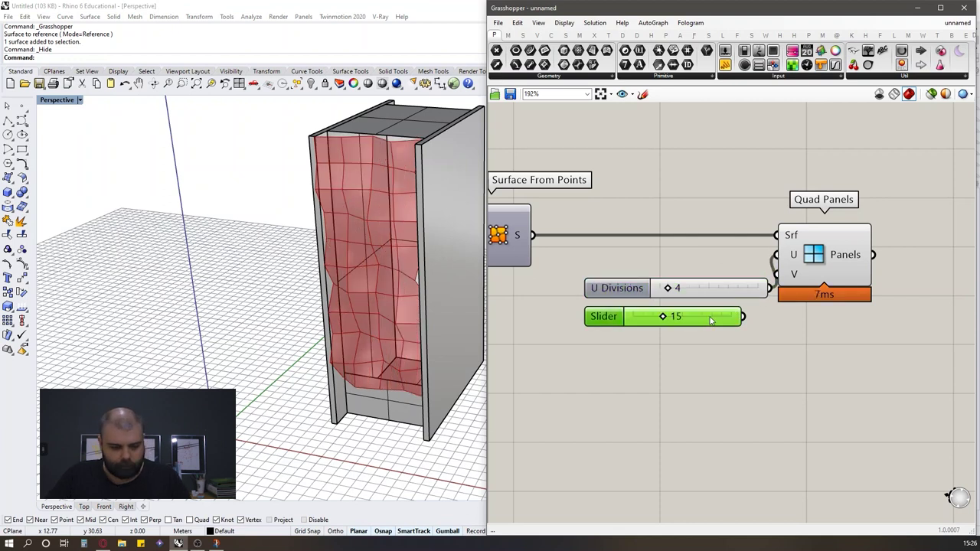
{"action": "left_click_drag", "start_coordinate": [813, 264], "coordinate": [866, 282]}
{"action": "left_click", "coordinate": [796, 239]}
{"action": "left_click_drag", "start_coordinate": [708, 295], "coordinate": [708, 293]}
{"action": "left_click_drag", "start_coordinate": [837, 264], "coordinate": [829, 243]}
{"action": "left_click", "coordinate": [754, 256]}
Move the U Divisions and V Divisions sliders up into line with the Quad Panels inputs.
{"action": "right_click_drag", "start_coordinate": [457, 289], "coordinate": [473, 269]}
{"action": "left_click", "coordinate": [732, 287]}
{"action": "left_click_drag", "start_coordinate": [757, 369], "coordinate": [720, 287]}
{"action": "left_click_drag", "start_coordinate": [726, 293], "coordinate": [730, 281]}
{"action": "left_click", "coordinate": [729, 192]}
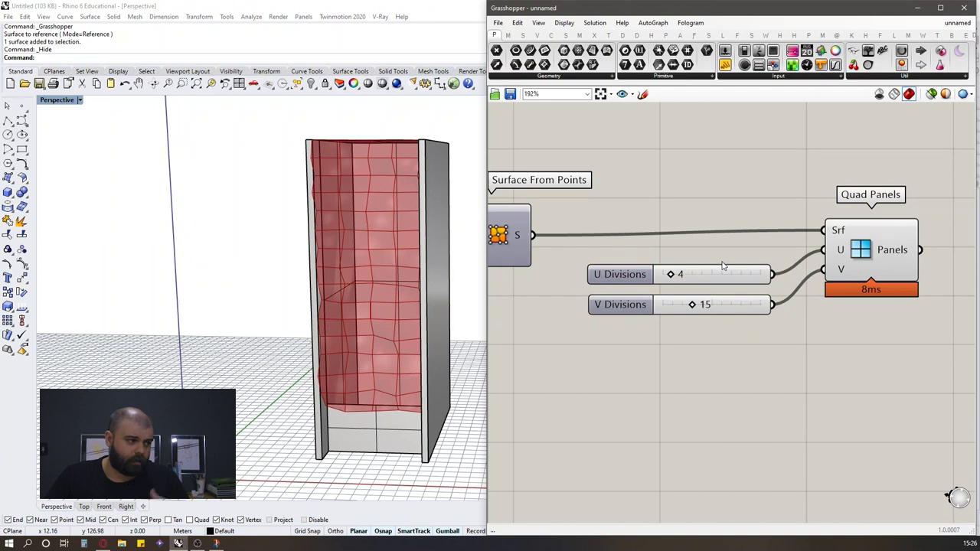
Examine the 4 by 15 quad panels on the facade up close with the Quad Panels component highlighted.
{"action": "right_click_drag", "start_coordinate": [402, 220], "coordinate": [358, 248]}
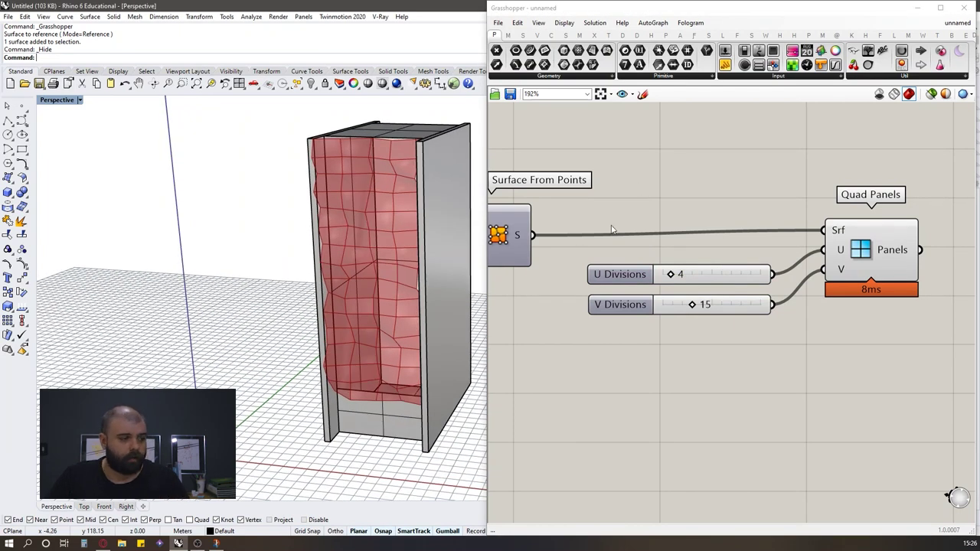
{"action": "scroll", "coordinate": [605, 212], "scroll_direction": "down", "scroll_amount": 1}
{"action": "scroll", "coordinate": [746, 264], "scroll_direction": "up", "scroll_amount": 1}
{"action": "left_click_drag", "start_coordinate": [730, 344], "coordinate": [683, 254]}
{"action": "left_click", "coordinate": [652, 236]}
{"action": "scroll", "coordinate": [652, 237], "scroll_direction": "down", "scroll_amount": 3}
{"action": "scroll", "coordinate": [681, 258], "scroll_direction": "up", "scroll_amount": 3}
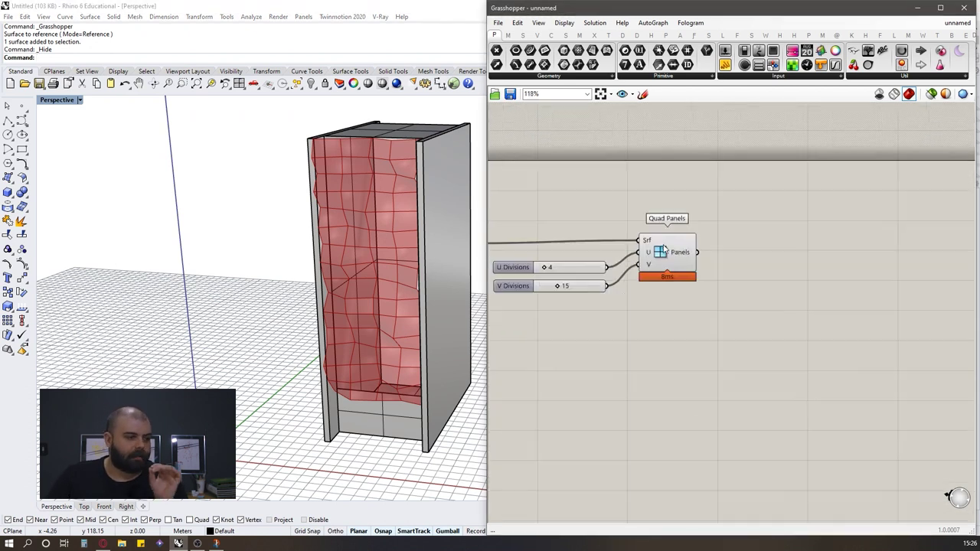
{"action": "left_click", "coordinate": [685, 260]}
{"action": "scroll", "coordinate": [399, 160], "scroll_direction": "up", "scroll_amount": 6}
{"action": "right_click_drag", "start_coordinate": [398, 160], "coordinate": [414, 226]}
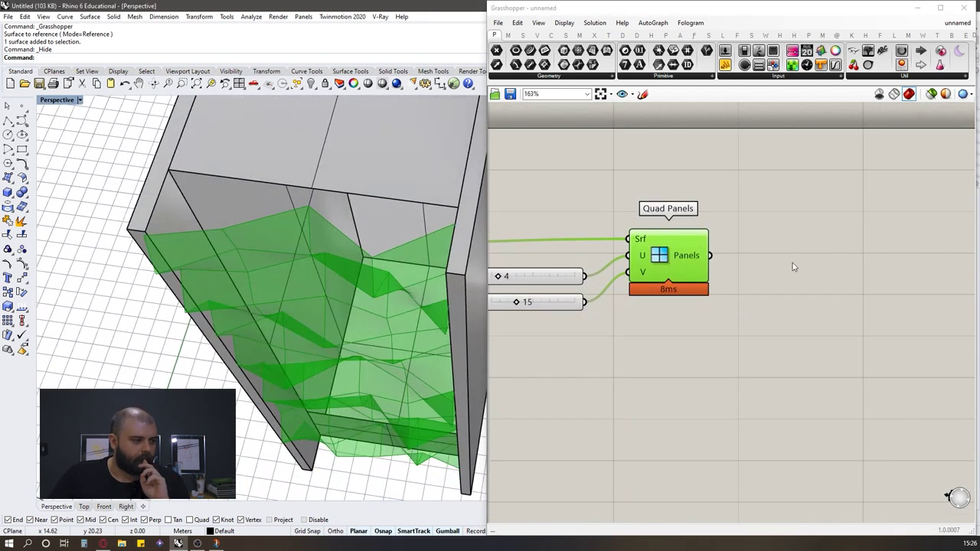
Enable the preview of Surface From Points to compare the smooth surface with the quad panels.
{"action": "scroll", "coordinate": [792, 263], "scroll_direction": "down", "scroll_amount": 6}
{"action": "scroll", "coordinate": [649, 249], "scroll_direction": "up", "scroll_amount": 5}
{"action": "left_click", "coordinate": [660, 257]}
{"action": "middle_click", "coordinate": [662, 257]}
{"action": "left_click", "coordinate": [683, 235]}
{"action": "left_click", "coordinate": [746, 217]}
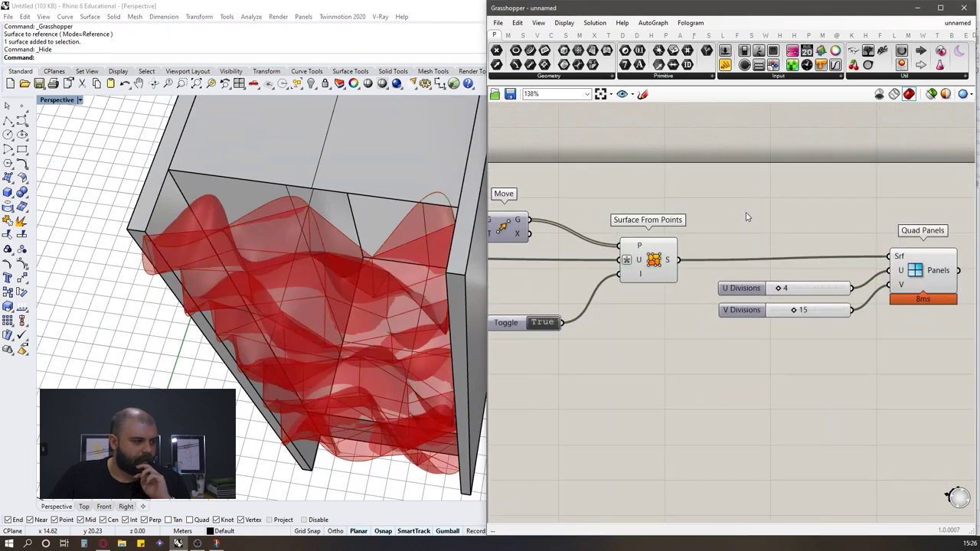
{"action": "right_click_drag", "start_coordinate": [481, 219], "coordinate": [433, 232]}
{"action": "scroll", "coordinate": [368, 271], "scroll_direction": "up", "scroll_amount": 4}
{"action": "scroll", "coordinate": [368, 265], "scroll_direction": "down", "scroll_amount": 5}
{"action": "scroll", "coordinate": [308, 167], "scroll_direction": "up", "scroll_amount": 4}
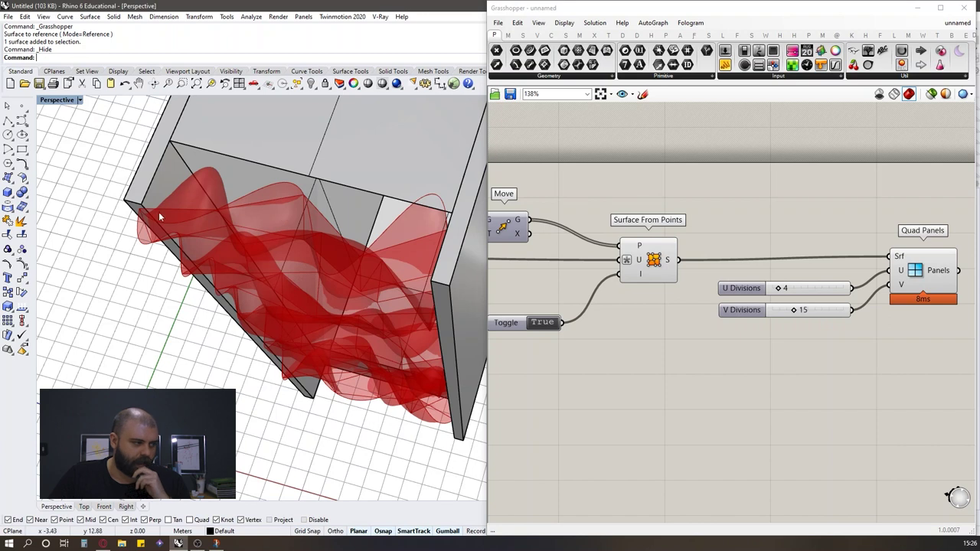
Disable the preview of Surface From Points again, leaving only the quad panels displayed.
{"action": "left_click", "coordinate": [660, 259]}
{"action": "middle_click", "coordinate": [659, 260]}
{"action": "left_click", "coordinate": [697, 234]}
{"action": "mouse_move", "coordinate": [469, 201]}
{"action": "right_mouse_down"}
{"action": "mouse_move", "coordinate": [444, 209]}
{"action": "mouse_move", "coordinate": [451, 191]}
{"action": "right_mouse_up"}
{"action": "left_click", "coordinate": [577, 208]}
{"action": "scroll", "coordinate": [576, 207], "scroll_direction": "down", "scroll_amount": 3}
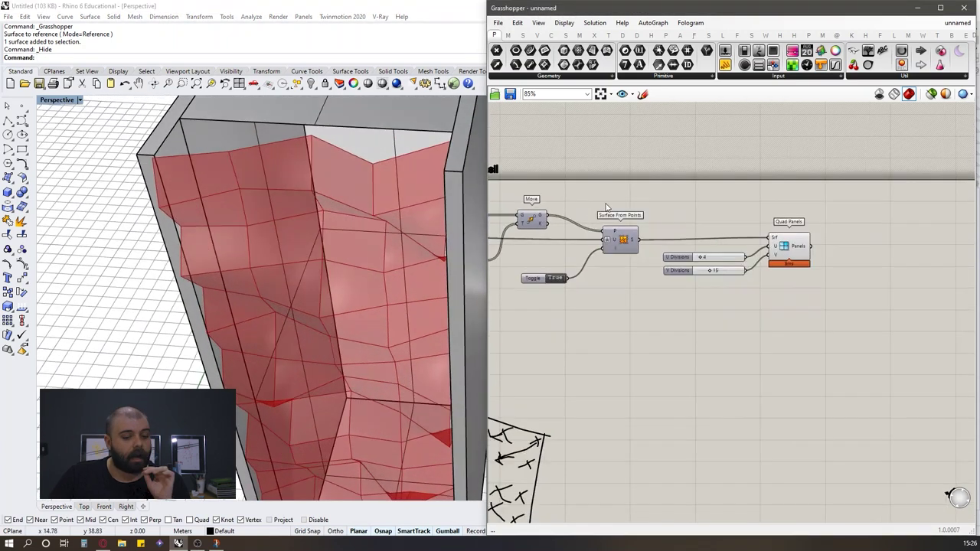
Sketch two adjacent quads sharing a vertical edge on the empty canvas beyond the Quad Panels component.
{"action": "scroll", "coordinate": [361, 207], "scroll_direction": "down", "scroll_amount": 7}
{"action": "right_click_drag", "start_coordinate": [361, 207], "coordinate": [451, 206]}
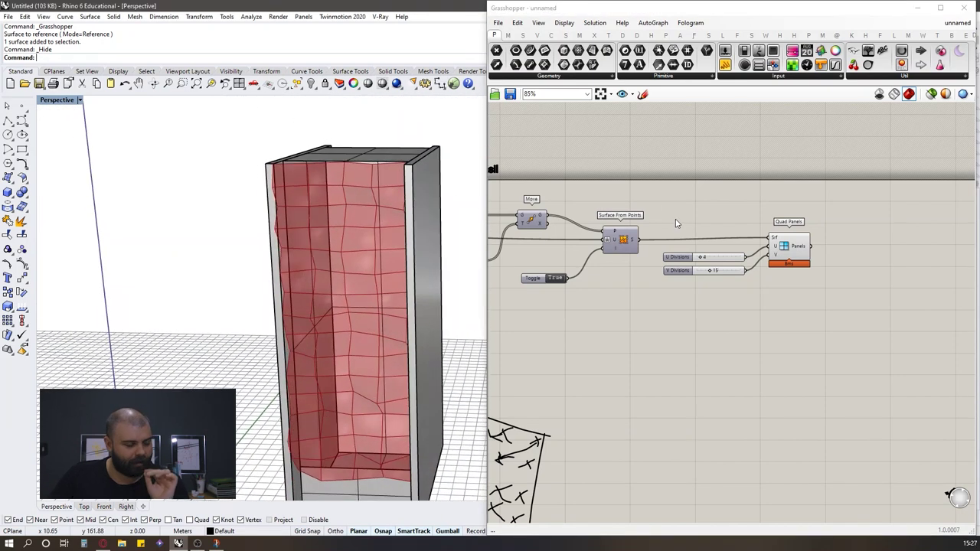
{"action": "left_click", "coordinate": [641, 93]}
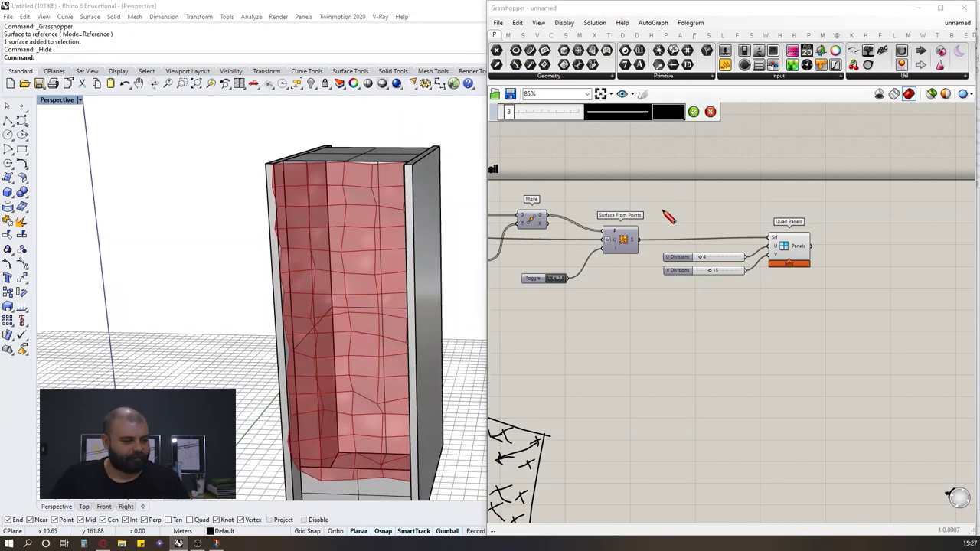
{"action": "scroll", "coordinate": [831, 240], "scroll_direction": "down", "scroll_amount": 3}
{"action": "scroll", "coordinate": [757, 223], "scroll_direction": "up", "scroll_amount": 4}
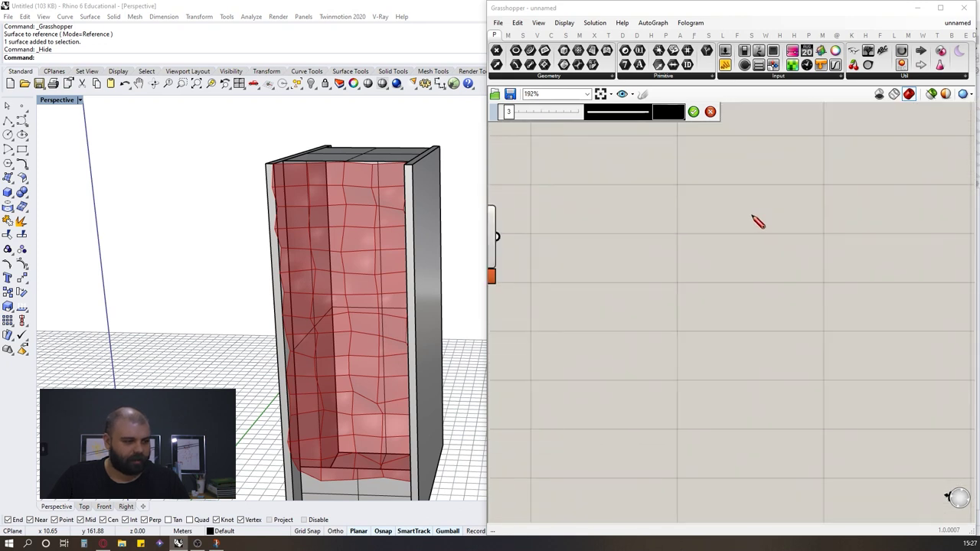
{"action": "mouse_move", "coordinate": [647, 208]}
{"action": "left_mouse_down"}
{"action": "mouse_move", "coordinate": [716, 218]}
{"action": "mouse_move", "coordinate": [827, 197]}
{"action": "mouse_move", "coordinate": [828, 274]}
{"action": "left_mouse_up"}
{"action": "mouse_move", "coordinate": [643, 201]}
{"action": "left_mouse_down"}
{"action": "mouse_move", "coordinate": [652, 293]}
{"action": "mouse_move", "coordinate": [833, 277]}
{"action": "left_mouse_up"}
{"action": "scroll", "coordinate": [759, 236], "scroll_direction": "up", "scroll_amount": 2}
{"action": "left_click_drag", "start_coordinate": [742, 196], "coordinate": [762, 300]}
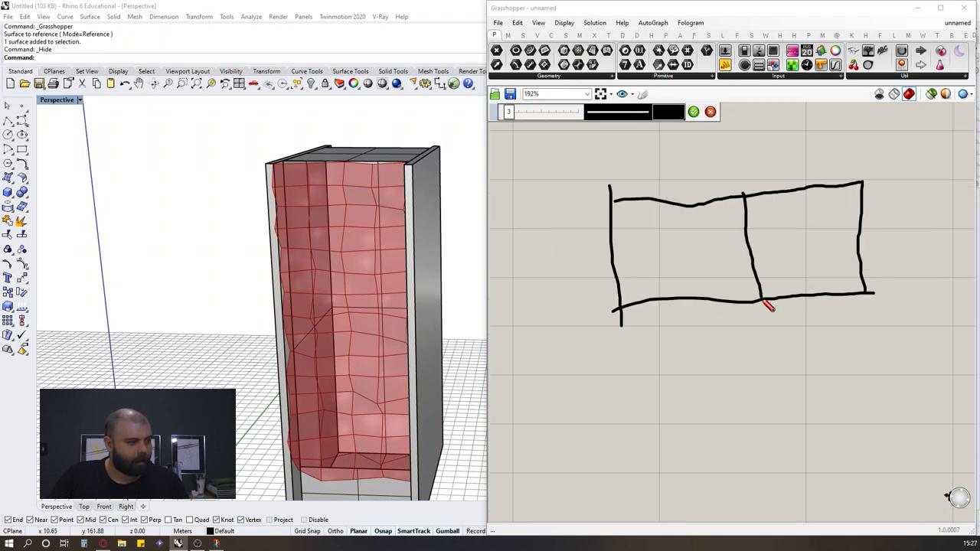
Examine the facade's upper quad panels, switch to the browser and look through the Dear Ginza photos of the perforated panels.
{"action": "scroll", "coordinate": [357, 175], "scroll_direction": "up", "scroll_amount": 10}
{"action": "scroll", "coordinate": [361, 197], "scroll_direction": "down", "scroll_amount": 3}
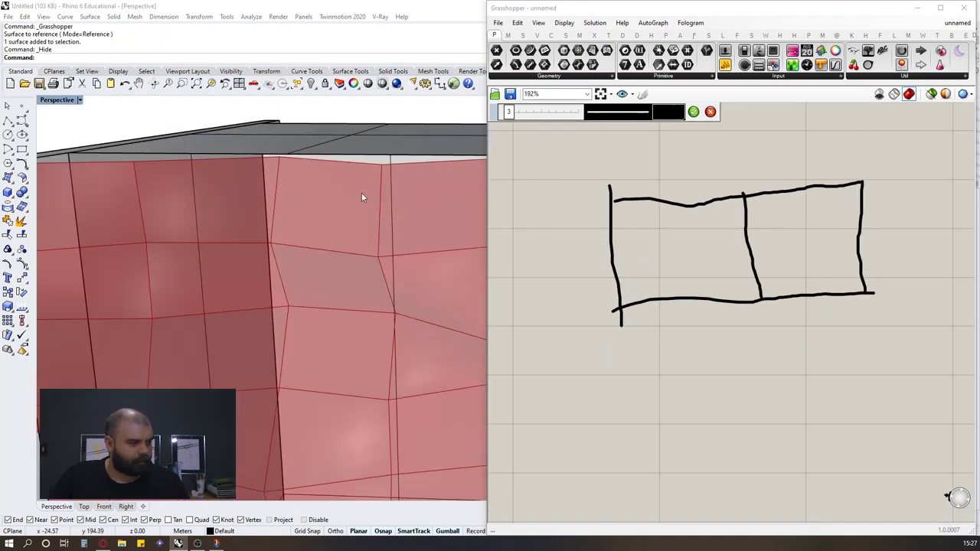
{"action": "scroll", "coordinate": [357, 198], "scroll_direction": "up", "scroll_amount": 2}
{"action": "scroll", "coordinate": [389, 215], "scroll_direction": "down", "scroll_amount": 2}
{"action": "mouse_move", "coordinate": [389, 217]}
{"action": "right_mouse_down"}
{"action": "mouse_move", "coordinate": [389, 188]}
{"action": "mouse_move", "coordinate": [400, 217]}
{"action": "mouse_move", "coordinate": [391, 220]}
{"action": "right_mouse_up"}
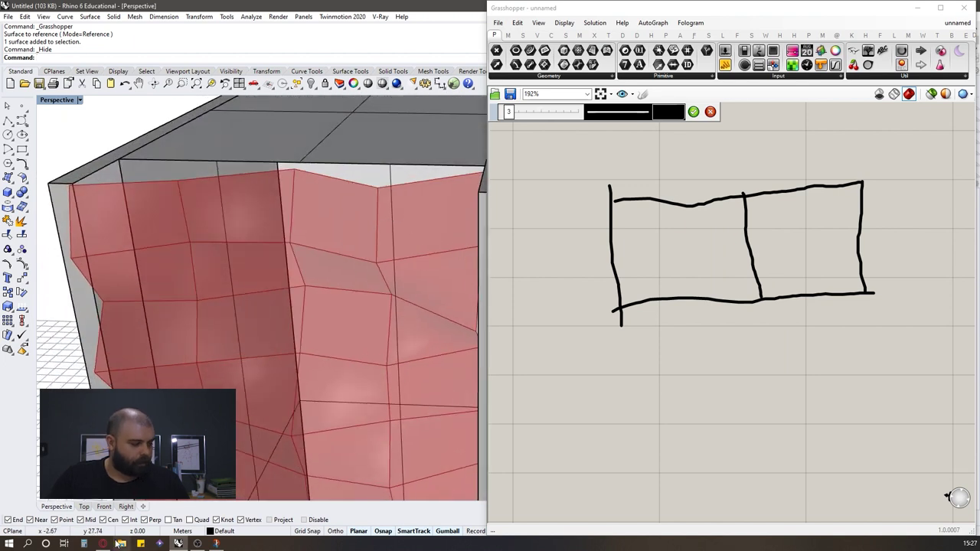
{"action": "left_click", "coordinate": [105, 544]}
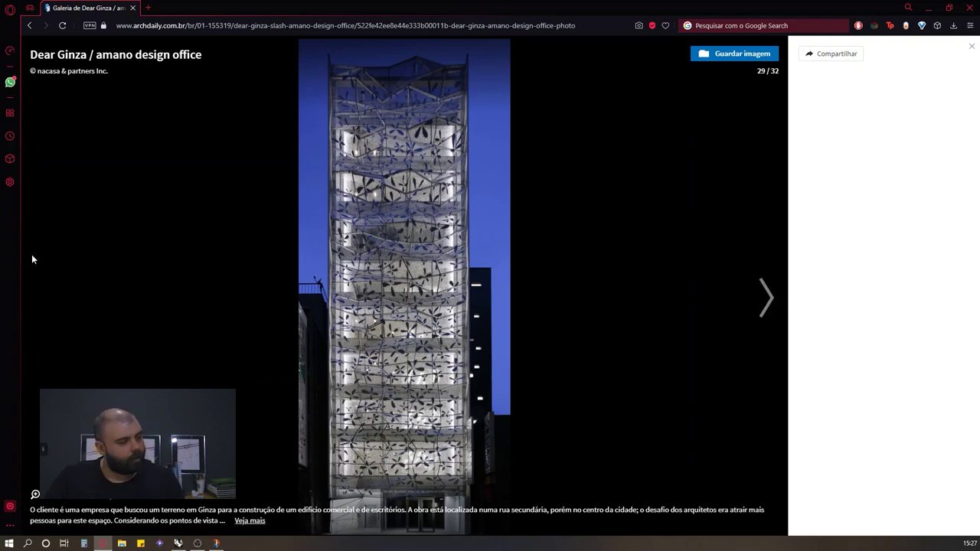
{"action": "key", "text": "Left"}
{"action": "key", "text": "Left"}
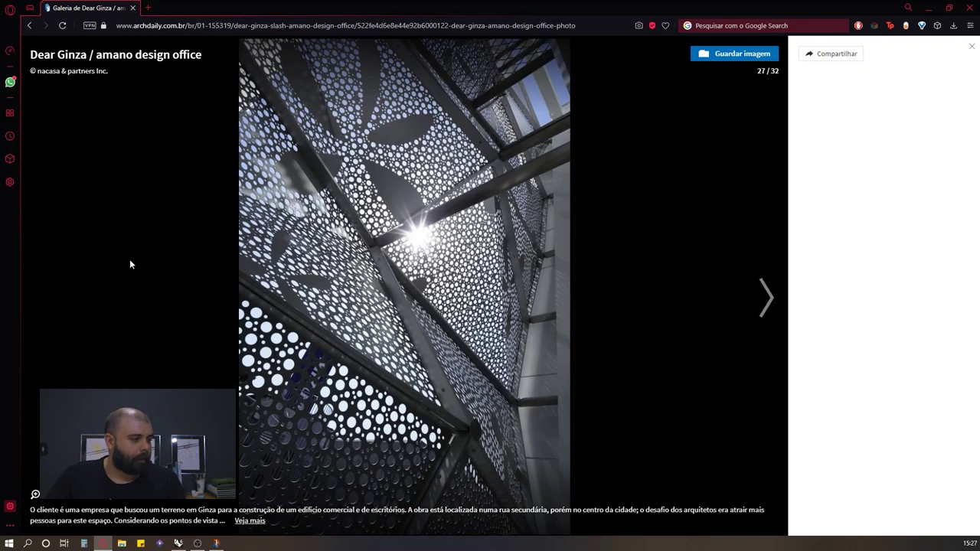
{"action": "key", "text": "Left"}
{"action": "key", "text": "Left"}
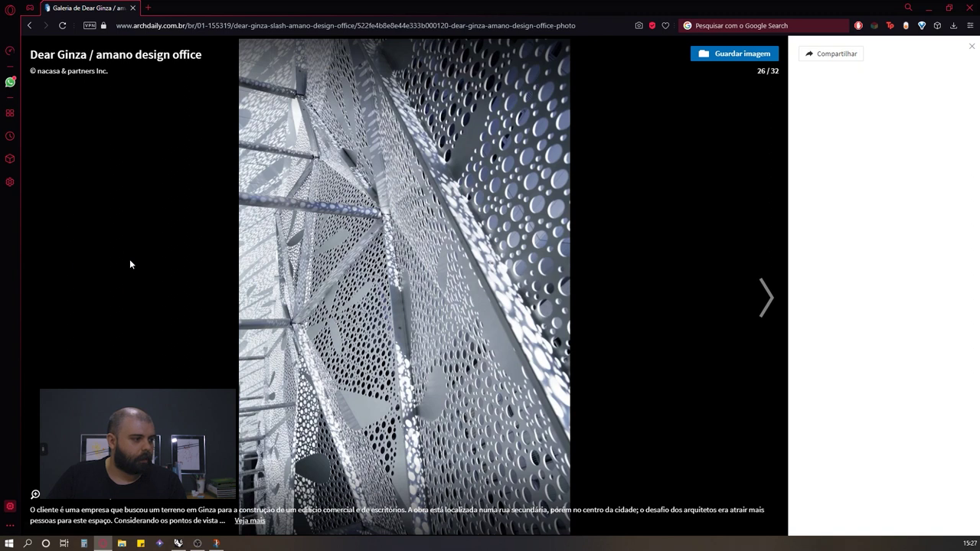
{"action": "key", "text": "Left"}
{"action": "key", "text": "Left"}
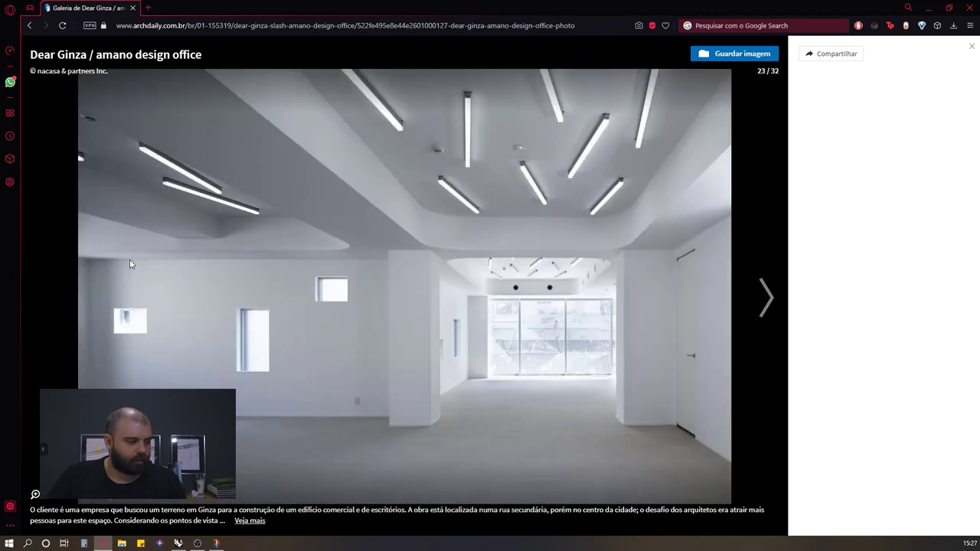
{"action": "key", "text": "Right"}
{"action": "key", "text": "Right"}
{"action": "key", "text": "Right"}
{"action": "key", "text": "Right"}
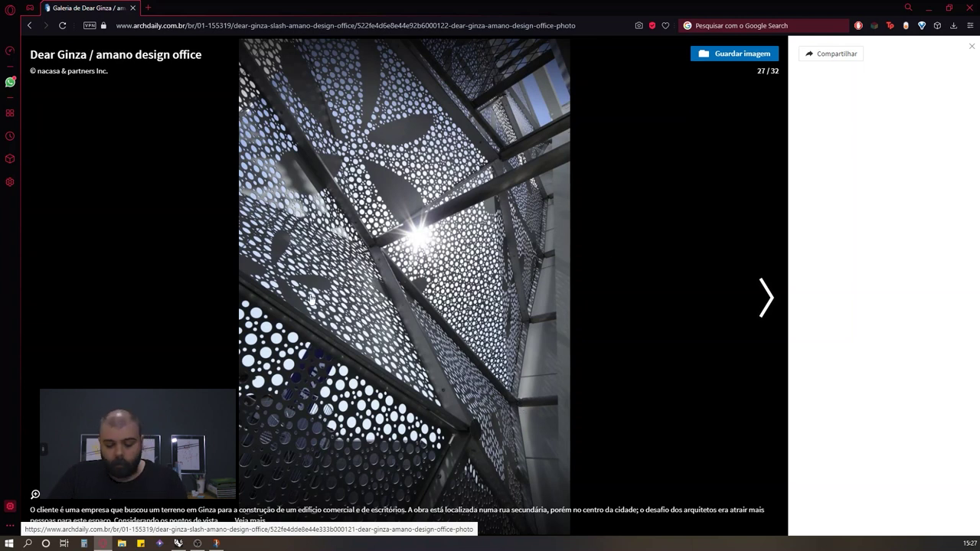
Go back through the Dear Ginza gallery to the frontal daytime facade photo, 16 / 32, to study its triangular folds.
{"action": "key", "text": "Left"}
{"action": "key", "text": "Left"}
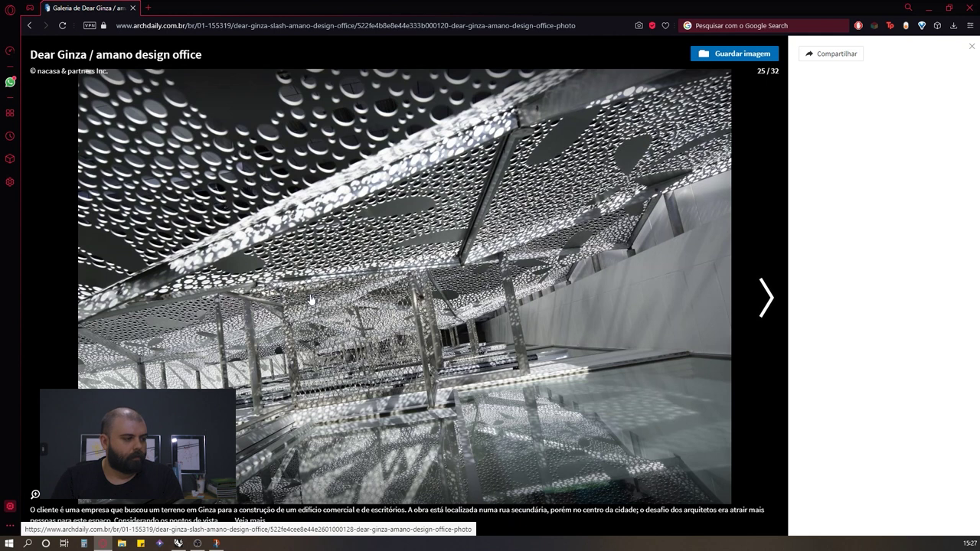
{"action": "key", "text": "Left"}
{"action": "key", "text": "Left"}
{"action": "key", "text": "Left"}
{"action": "key", "text": "Left"}
{"action": "key", "text": "Left"}
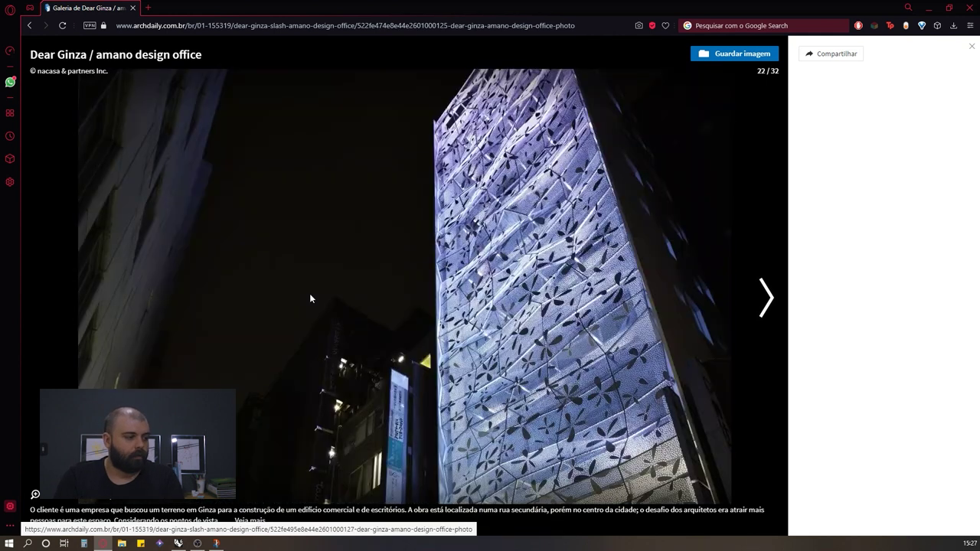
{"action": "key", "text": "Left"}
{"action": "key", "text": "Left"}
{"action": "key", "text": "Left"}
{"action": "key", "text": "Left"}
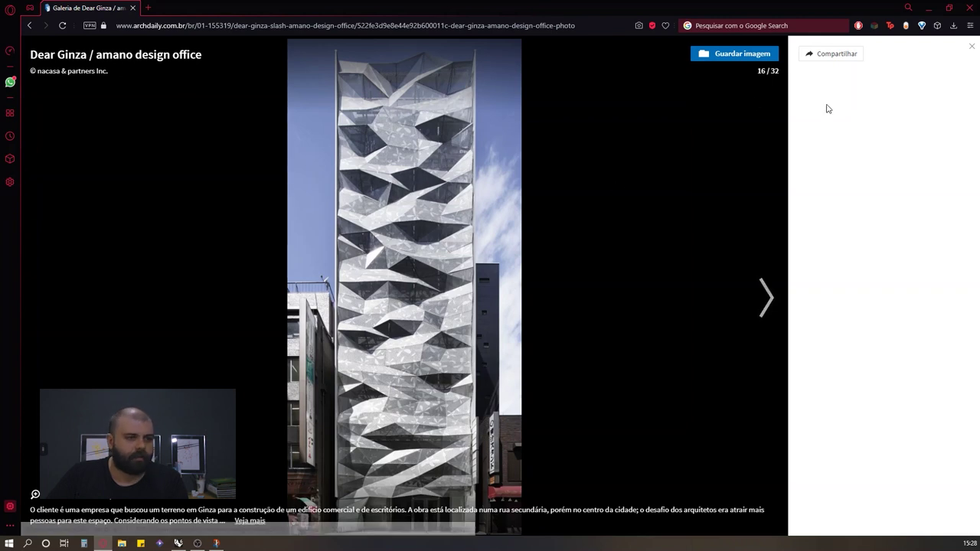
Return to Grasshopper, draw a diagonal across each sketched quad to split it into triangles, and accept the sketch.
{"action": "left_click", "coordinate": [925, 9]}
{"action": "scroll", "coordinate": [579, 262], "scroll_direction": "up", "scroll_amount": 2}
{"action": "scroll", "coordinate": [575, 225], "scroll_direction": "down", "scroll_amount": 2}
{"action": "scroll", "coordinate": [575, 190], "scroll_direction": "up", "scroll_amount": 3}
{"action": "left_click_drag", "start_coordinate": [569, 188], "coordinate": [767, 329]}
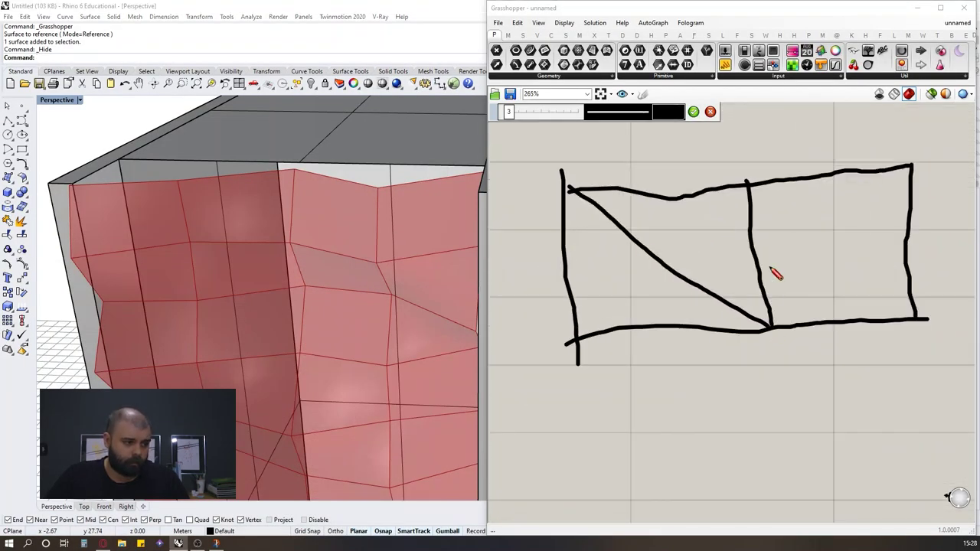
{"action": "left_click_drag", "start_coordinate": [749, 184], "coordinate": [890, 301]}
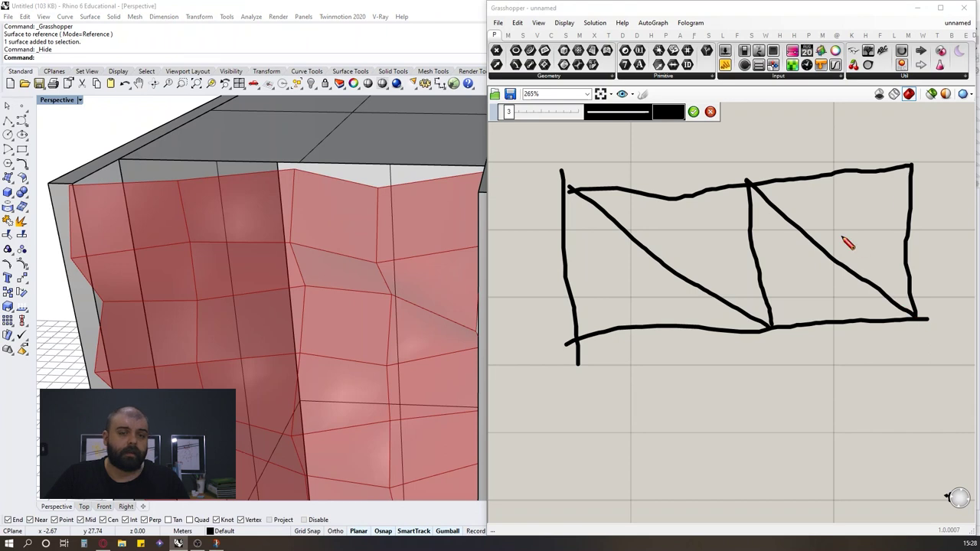
{"action": "left_click", "coordinate": [693, 111]}
{"action": "scroll", "coordinate": [692, 218], "scroll_direction": "down", "scroll_amount": 4}
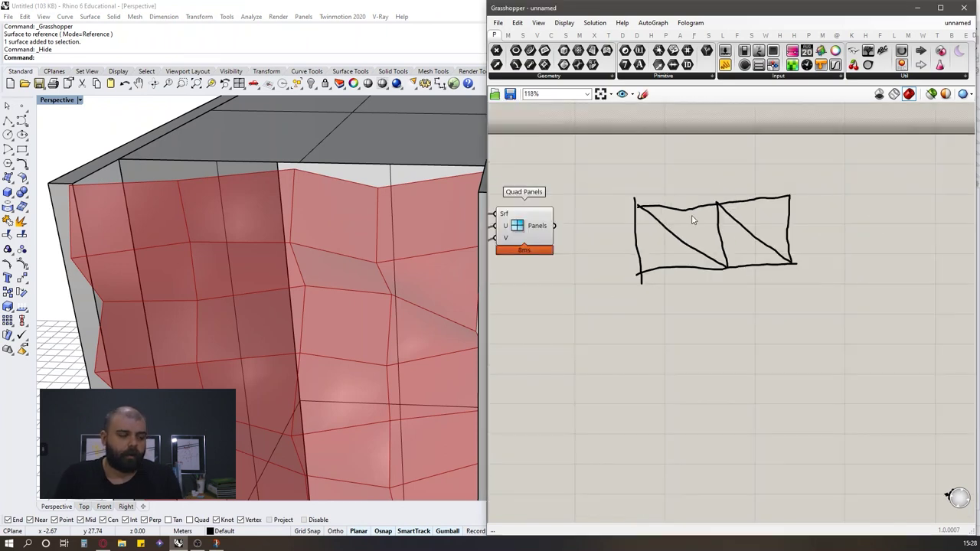
Move the triangulated quad sketch above the Quad Panels component to free the space beside its output.
{"action": "left_click_drag", "start_coordinate": [593, 194], "coordinate": [795, 330]}
{"action": "left_click_drag", "start_coordinate": [727, 267], "coordinate": [702, 184]}
{"action": "scroll", "coordinate": [753, 234], "scroll_direction": "down", "scroll_amount": 4}
{"action": "scroll", "coordinate": [750, 229], "scroll_direction": "up", "scroll_amount": 3}
{"action": "mouse_move", "coordinate": [769, 232]}
{"action": "right_mouse_down"}
{"action": "mouse_move", "coordinate": [807, 219]}
{"action": "mouse_move", "coordinate": [884, 225]}
{"action": "right_mouse_up"}
{"action": "mouse_move", "coordinate": [699, 313]}
{"action": "left_mouse_down"}
{"action": "mouse_move", "coordinate": [613, 254]}
{"action": "mouse_move", "coordinate": [617, 288]}
{"action": "left_mouse_up"}
{"action": "left_click", "coordinate": [753, 250]}
{"action": "scroll", "coordinate": [782, 187], "scroll_direction": "down", "scroll_amount": 3}
{"action": "scroll", "coordinate": [784, 187], "scroll_direction": "up", "scroll_amount": 5}
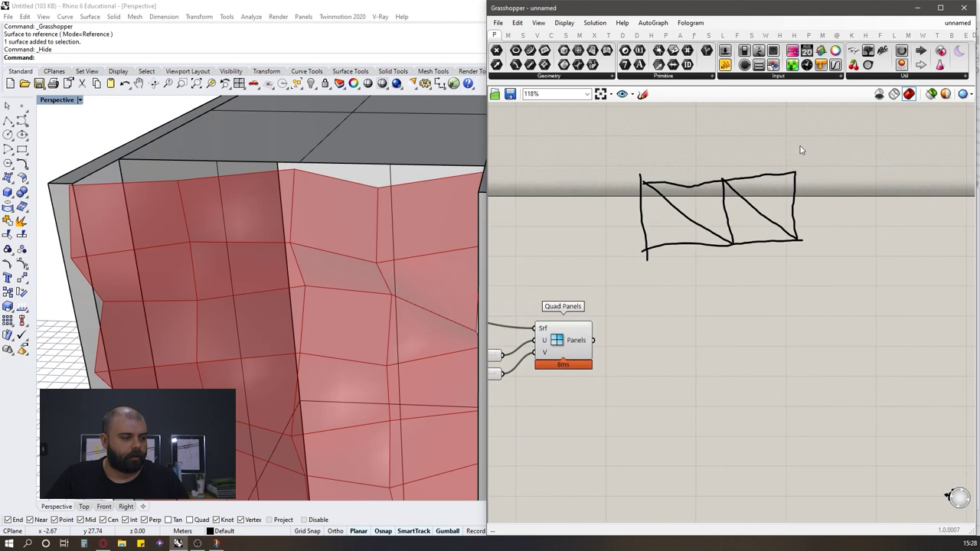
Add a Deconstruct Brep component and feed it the Panels output of Quad Panels.
{"action": "double_click", "coordinate": [753, 244]}
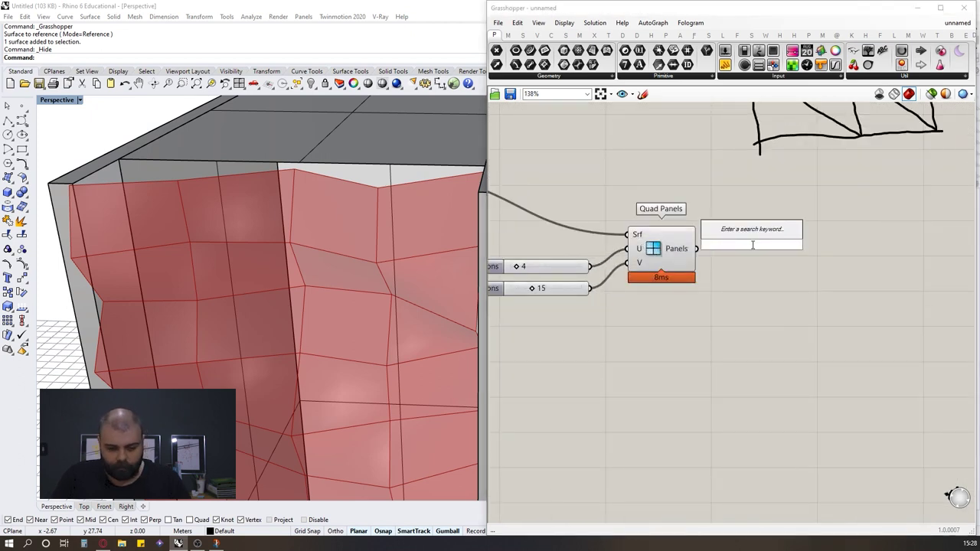
{"action": "type", "text": "debrep"}
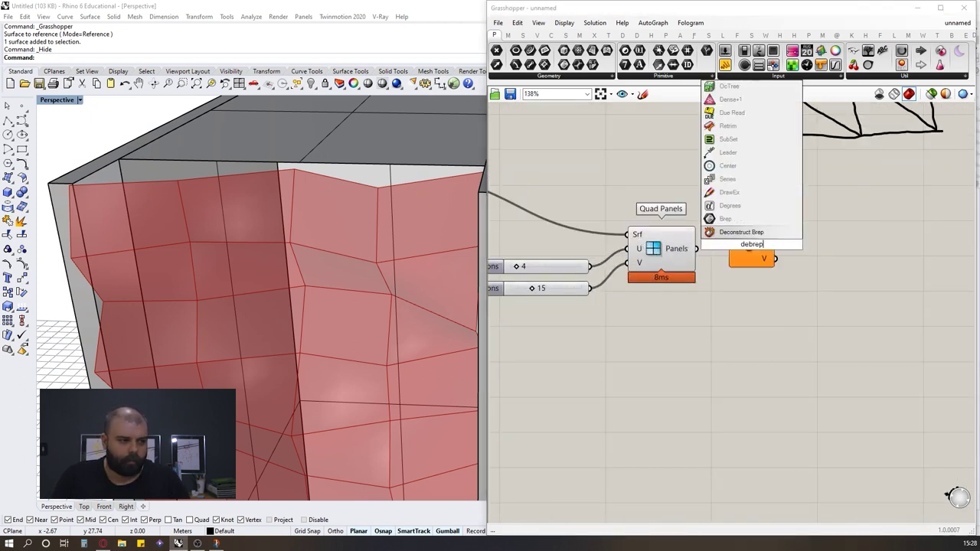
{"action": "key", "text": "Return"}
{"action": "left_click_drag", "start_coordinate": [696, 249], "coordinate": [733, 244]}
{"action": "left_click_drag", "start_coordinate": [753, 251], "coordinate": [742, 255]}
{"action": "left_click", "coordinate": [798, 245]}
{"action": "scroll", "coordinate": [867, 236], "scroll_direction": "up", "scroll_amount": 3}
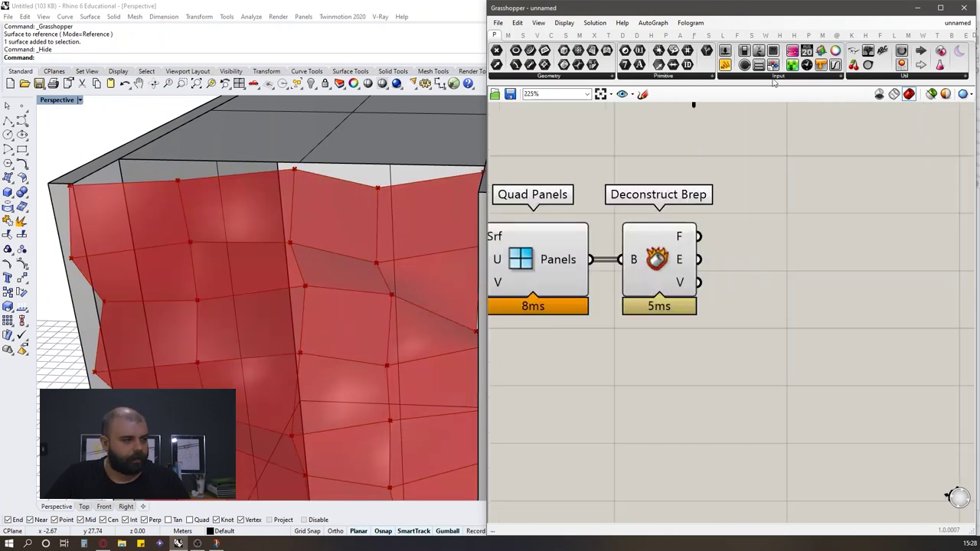
Add a Point parameter and connect the vertices output of Deconstruct Brep to it.
{"action": "double_click", "coordinate": [772, 169]}
{"action": "type", "text": "point"}
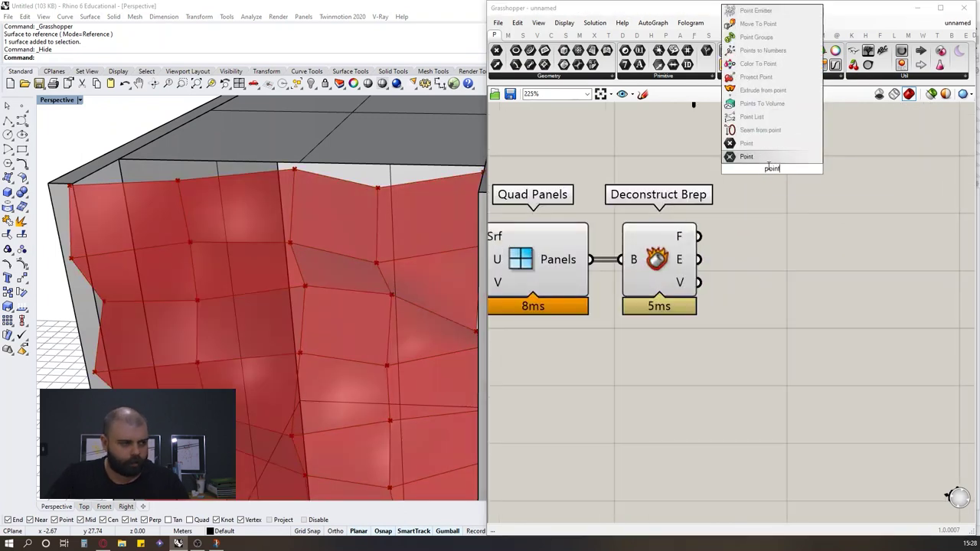
{"action": "key", "text": "Return"}
{"action": "left_click_drag", "start_coordinate": [698, 283], "coordinate": [755, 308]}
{"action": "mouse_move", "coordinate": [781, 317]}
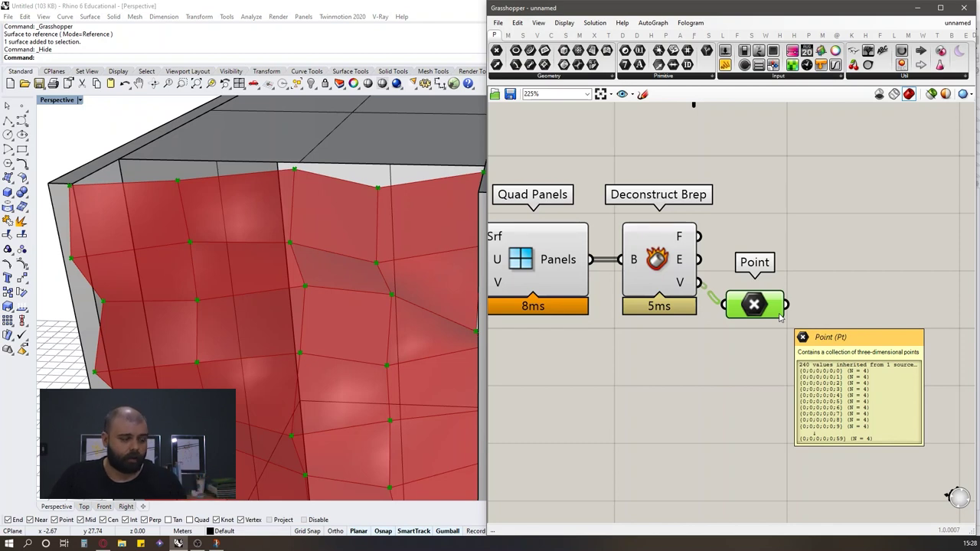
{"action": "left_click", "coordinate": [758, 222]}
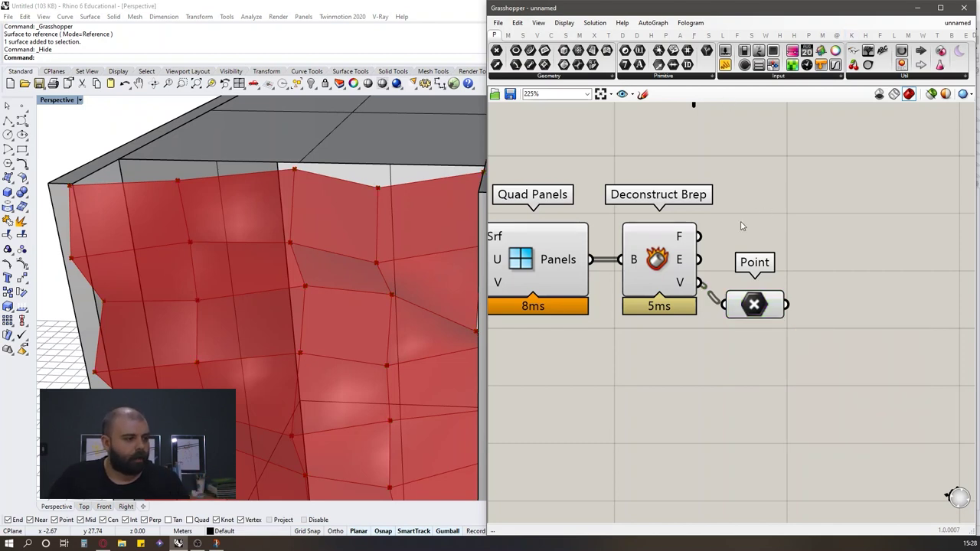
Insert a List Item between Quad Panels and Deconstruct Brep so only a single panel is deconstructed.
{"action": "double_click", "coordinate": [784, 237]}
{"action": "type", "text": "list item"}
{"action": "key", "text": "Return"}
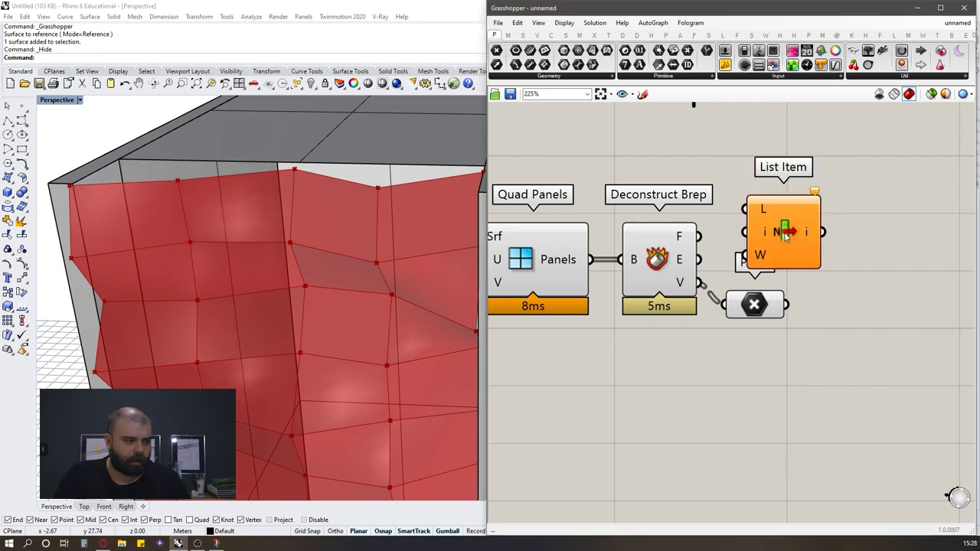
{"action": "left_click", "coordinate": [573, 258]}
{"action": "left_click_drag", "start_coordinate": [590, 259], "coordinate": [648, 343]}
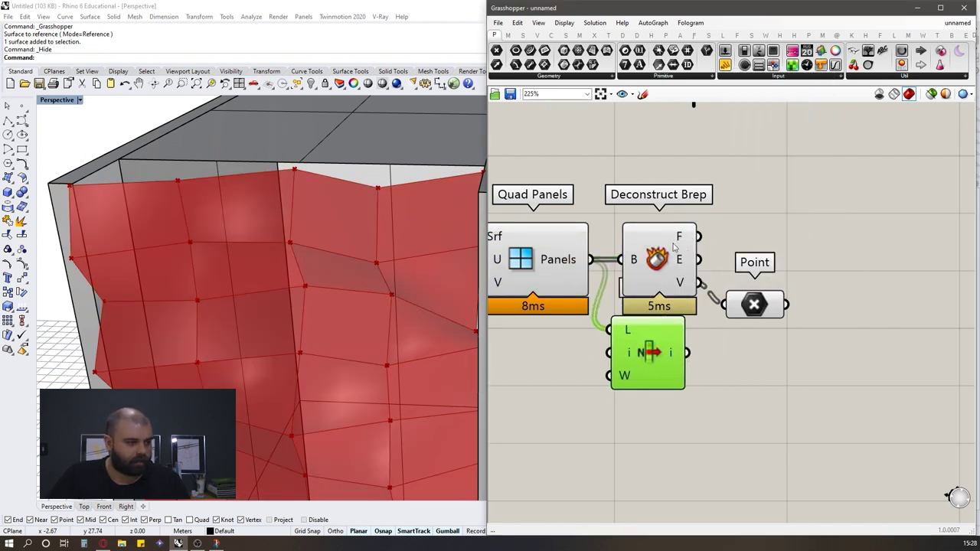
{"action": "left_click_drag", "start_coordinate": [827, 305], "coordinate": [773, 327]}
{"action": "left_click", "coordinate": [705, 328]}
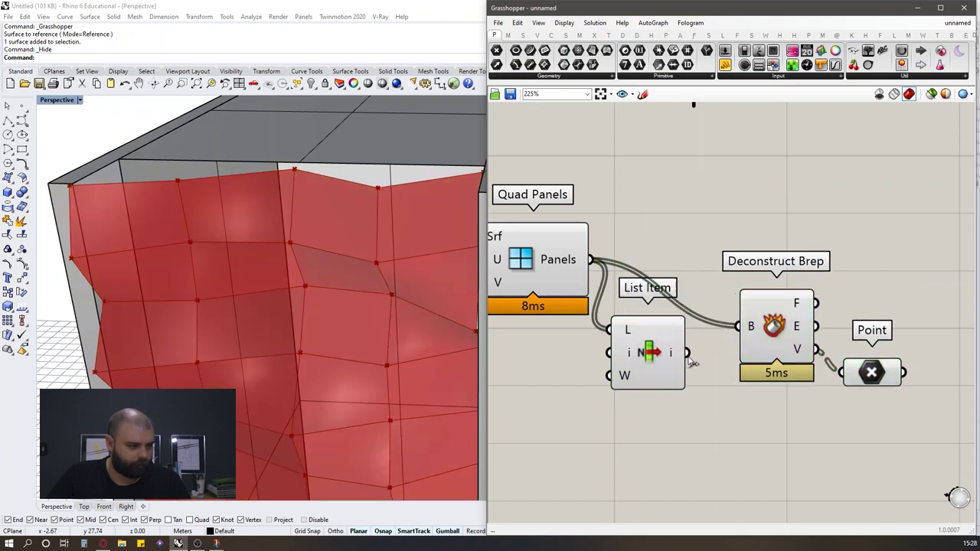
{"action": "left_click_drag", "start_coordinate": [687, 352], "coordinate": [738, 326]}
{"action": "left_click", "coordinate": [644, 356]}
Examine the single panel picked by List Item at the facade's lower corner from several distances.
{"action": "scroll", "coordinate": [319, 228], "scroll_direction": "down", "scroll_amount": 10}
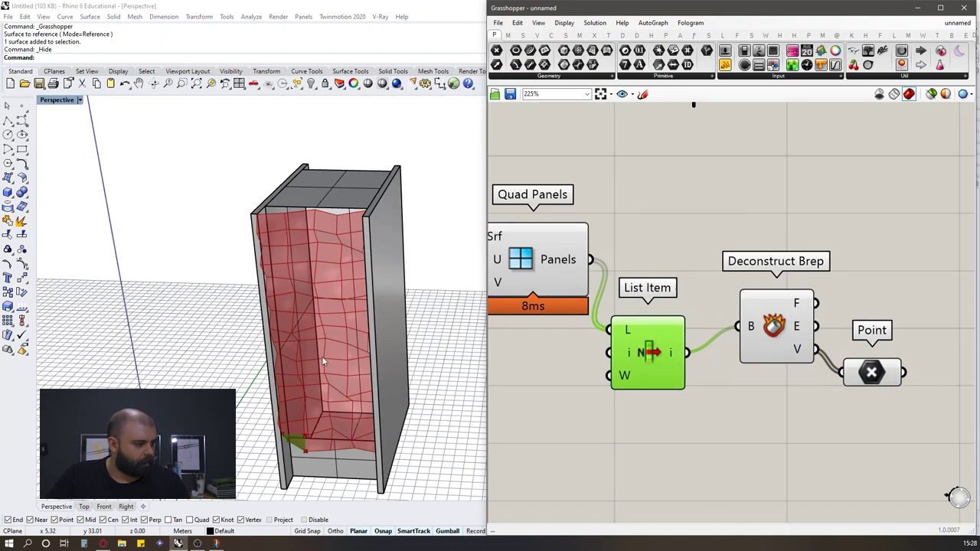
{"action": "scroll", "coordinate": [301, 427], "scroll_direction": "up", "scroll_amount": 8}
{"action": "scroll", "coordinate": [291, 489], "scroll_direction": "up", "scroll_amount": 5}
{"action": "scroll", "coordinate": [363, 211], "scroll_direction": "down", "scroll_amount": 7}
{"action": "scroll", "coordinate": [321, 355], "scroll_direction": "up", "scroll_amount": 11}
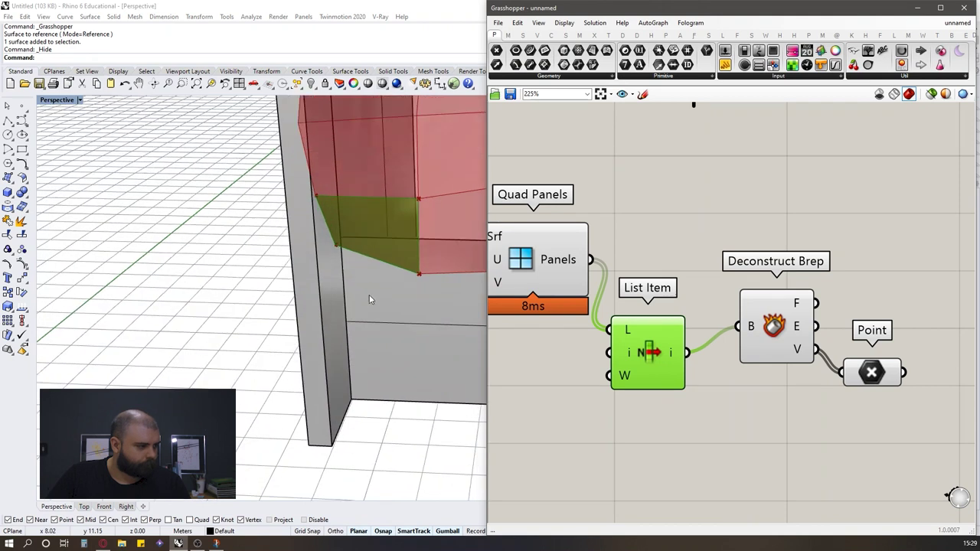
{"action": "right_click_drag", "start_coordinate": [374, 290], "coordinate": [387, 288]}
{"action": "scroll", "coordinate": [387, 288], "scroll_direction": "down", "scroll_amount": 8}
{"action": "scroll", "coordinate": [373, 336], "scroll_direction": "up", "scroll_amount": 10}
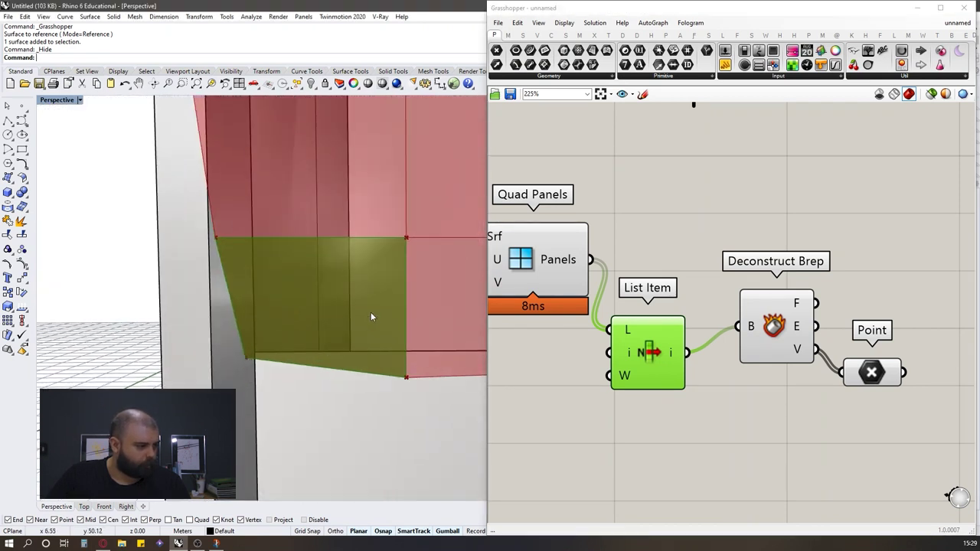
{"action": "scroll", "coordinate": [632, 272], "scroll_direction": "down", "scroll_amount": 6}
{"action": "scroll", "coordinate": [736, 300], "scroll_direction": "up", "scroll_amount": 5}
Add a Point List for the panel's corner points and set its text size to 1 with a connected panel.
{"action": "left_click_drag", "start_coordinate": [634, 316], "coordinate": [635, 291]}
{"action": "left_click", "coordinate": [744, 300]}
{"action": "double_click", "coordinate": [744, 304]}
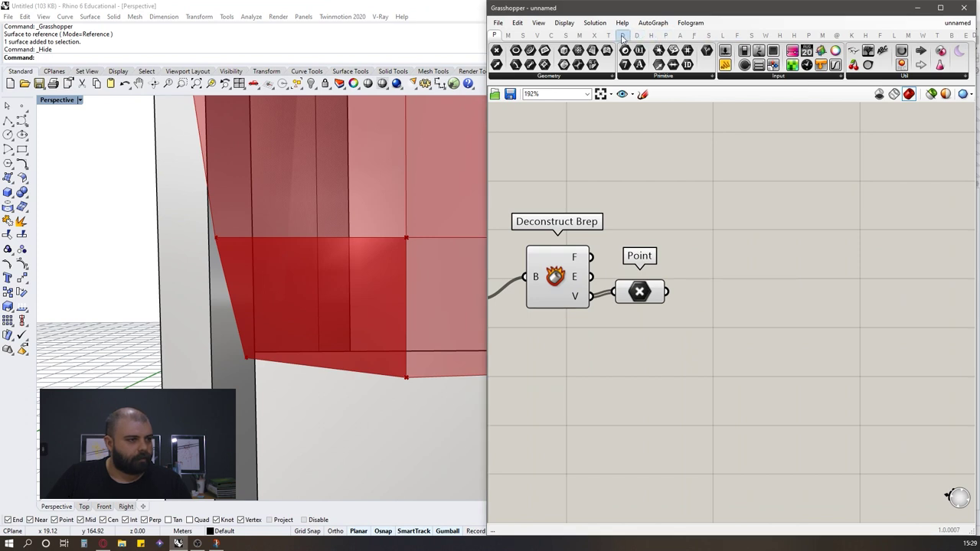
{"action": "left_click", "coordinate": [623, 36]}
{"action": "left_click", "coordinate": [848, 51]}
{"action": "left_click", "coordinate": [733, 267]}
{"action": "left_click_drag", "start_coordinate": [665, 292], "coordinate": [718, 298]}
{"action": "double_click", "coordinate": [599, 350]}
{"action": "type", "text": "//"}
{"action": "key", "text": "Return"}
{"action": "left_click_drag", "start_coordinate": [615, 346], "coordinate": [721, 306]}
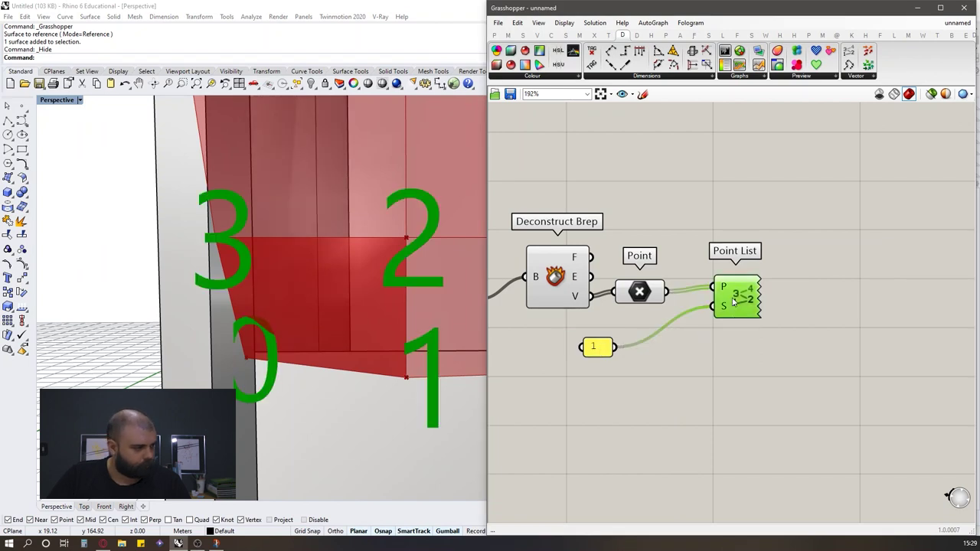
Add a 4Point Surface component and move the Point, Point List and size panel down to make room.
{"action": "left_click", "coordinate": [633, 300]}
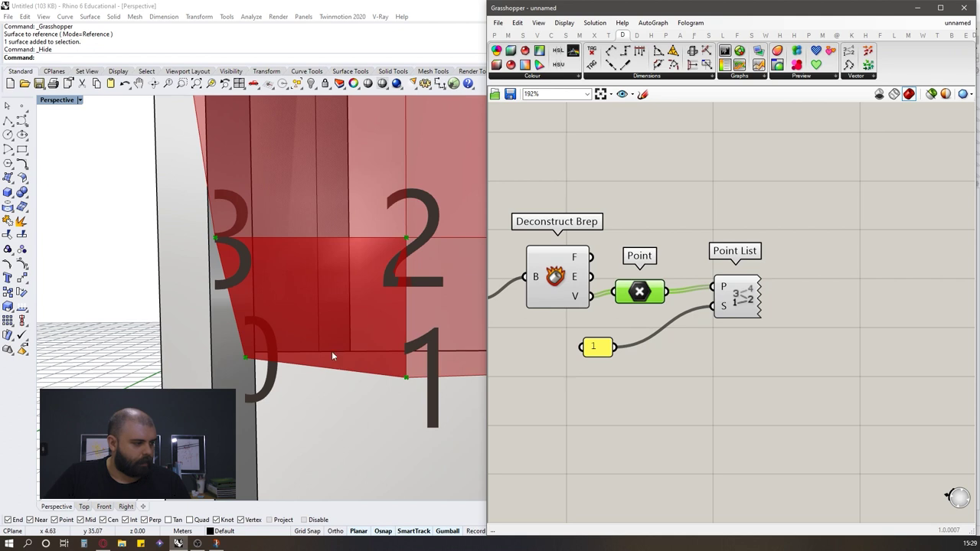
{"action": "left_click", "coordinate": [762, 241]}
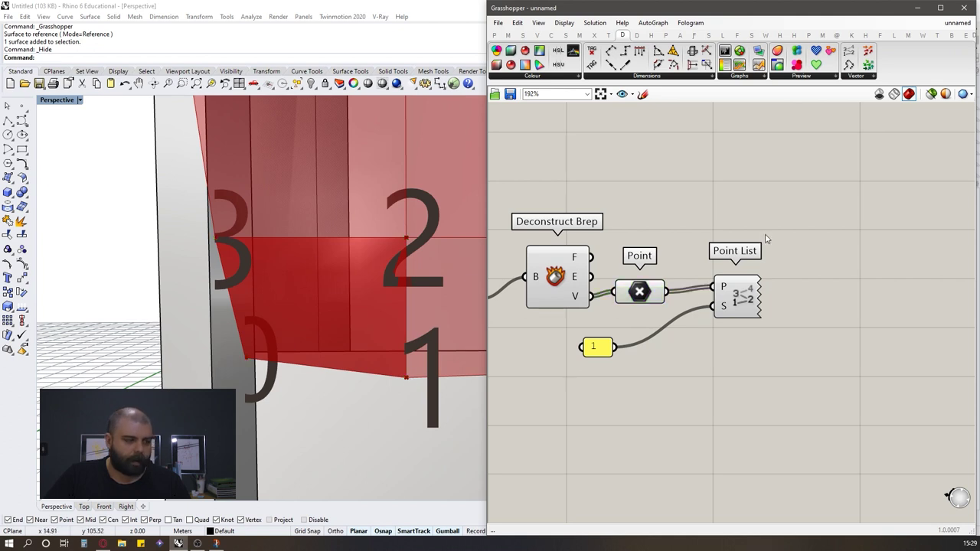
{"action": "double_click", "coordinate": [777, 235]}
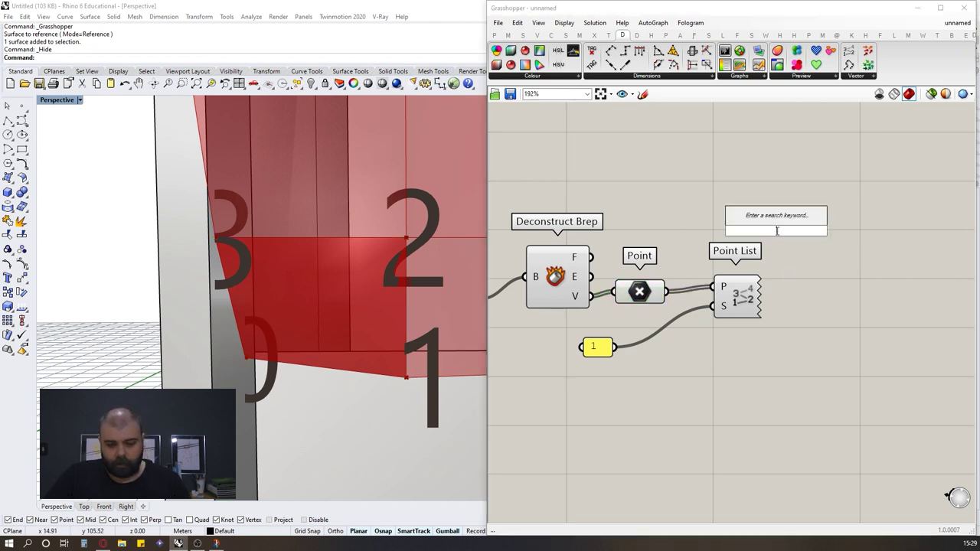
{"action": "type", "text": "4point"}
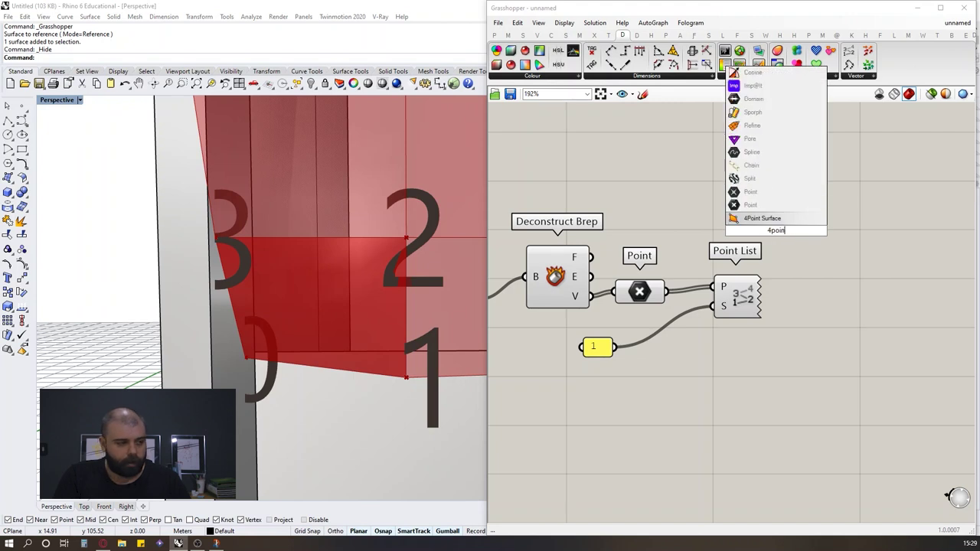
{"action": "key", "text": "Return"}
{"action": "left_click_drag", "start_coordinate": [750, 401], "coordinate": [605, 280]}
{"action": "left_click_drag", "start_coordinate": [640, 292], "coordinate": [689, 368]}
{"action": "left_click", "coordinate": [687, 315]}
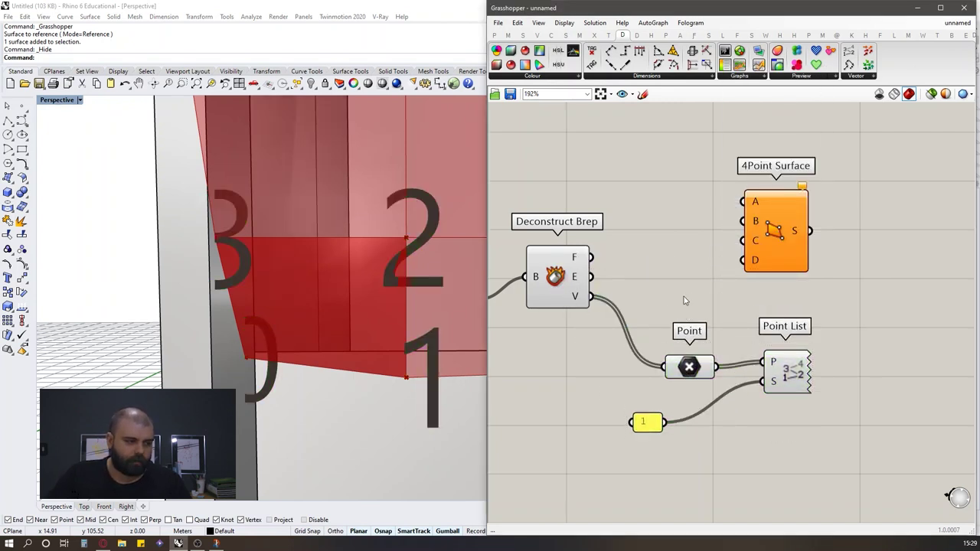
Add a List Item above the Point parameter and connect the vertices output of Deconstruct Brep to its list input.
{"action": "double_click", "coordinate": [685, 300]}
{"action": "type", "text": "list item"}
{"action": "key", "text": "Return"}
{"action": "left_click_drag", "start_coordinate": [684, 297], "coordinate": [688, 272]}
{"action": "left_click", "coordinate": [696, 203]}
{"action": "left_click_drag", "start_coordinate": [686, 373], "coordinate": [674, 369]}
{"action": "left_click_drag", "start_coordinate": [590, 296], "coordinate": [654, 251]}
{"action": "left_click", "coordinate": [788, 237]}
Extend the new List Item with the additional outputs +1, +2 and +3.
{"action": "scroll", "coordinate": [811, 237], "scroll_direction": "up", "scroll_amount": 2}
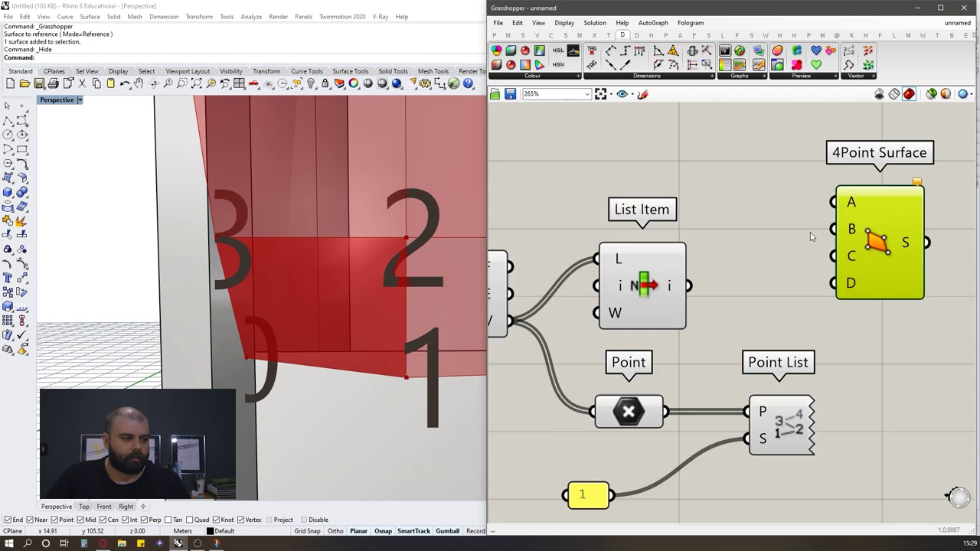
{"action": "scroll", "coordinate": [704, 299], "scroll_direction": "up", "scroll_amount": 3}
{"action": "double_click", "coordinate": [627, 340]}
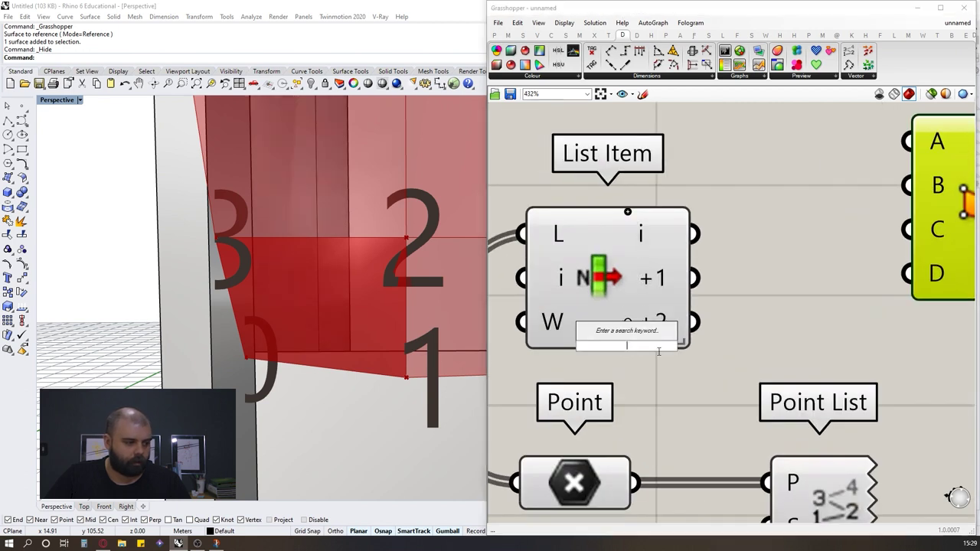
{"action": "left_click", "coordinate": [744, 357]}
{"action": "left_click", "coordinate": [626, 343]}
Connect List Item outputs i, +1 and +2 to inputs A, B and C of the 4Point Surface.
{"action": "left_click_drag", "start_coordinate": [600, 276], "coordinate": [771, 206]}
{"action": "scroll", "coordinate": [606, 281], "scroll_direction": "down", "scroll_amount": 4}
{"action": "left_click", "coordinate": [735, 250]}
{"action": "scroll", "coordinate": [746, 225], "scroll_direction": "up", "scroll_amount": 1}
{"action": "left_click_drag", "start_coordinate": [647, 254], "coordinate": [772, 233]}
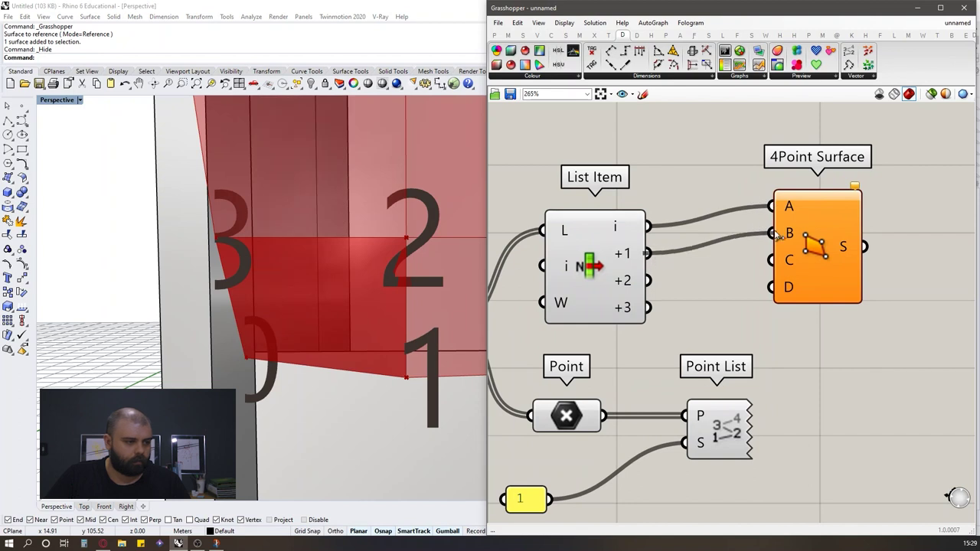
{"action": "left_click_drag", "start_coordinate": [647, 280], "coordinate": [770, 260]}
{"action": "scroll", "coordinate": [643, 280], "scroll_direction": "down", "scroll_amount": 2}
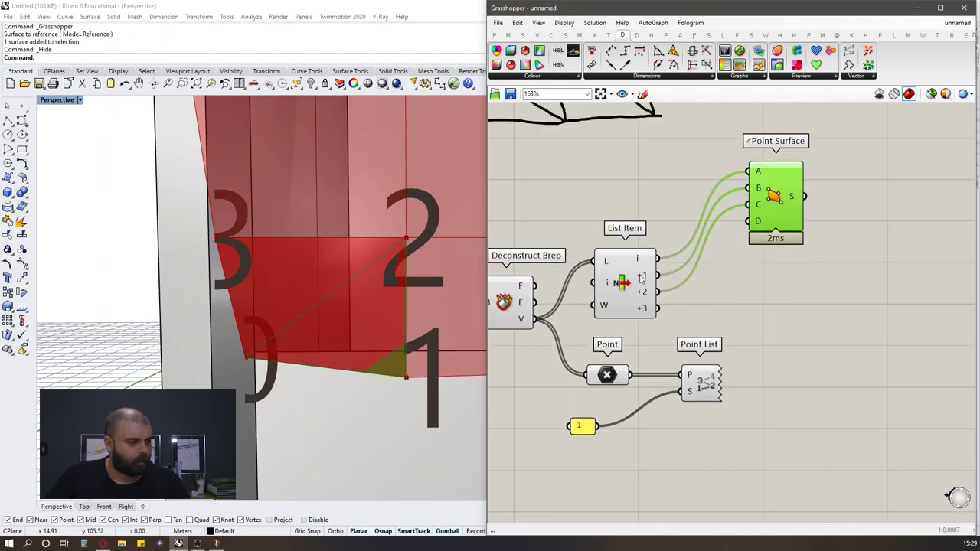
Hide the previews of Quad Panels, Deconstruct Brep and both List Items to isolate the triangle surface.
{"action": "scroll", "coordinate": [653, 338], "scroll_direction": "down", "scroll_amount": 4}
{"action": "left_click_drag", "start_coordinate": [656, 344], "coordinate": [542, 307]}
{"action": "middle_click", "coordinate": [544, 306]}
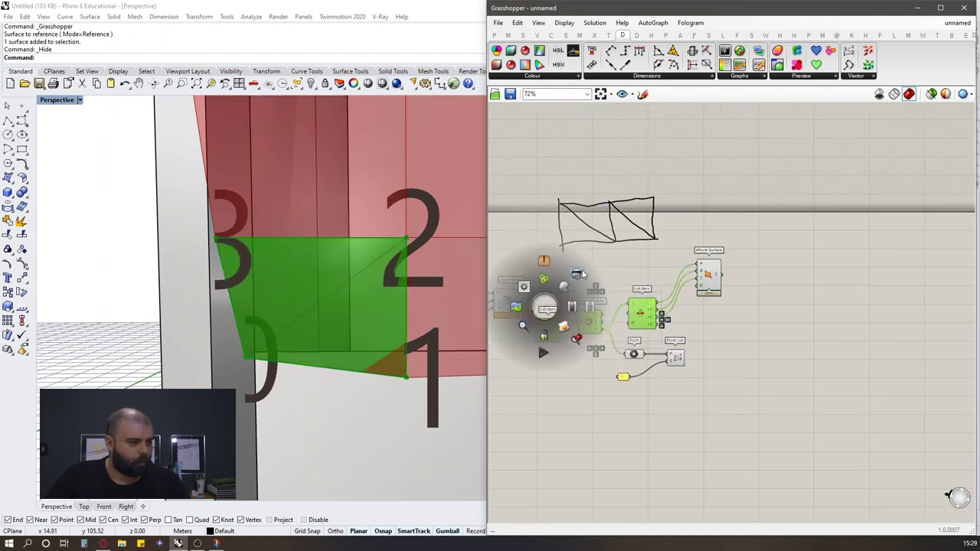
{"action": "left_click", "coordinate": [581, 271]}
{"action": "left_click", "coordinate": [629, 281]}
{"action": "scroll", "coordinate": [629, 280], "scroll_direction": "up", "scroll_amount": 2}
{"action": "scroll", "coordinate": [629, 282], "scroll_direction": "up", "scroll_amount": 1}
{"action": "left_click", "coordinate": [777, 258]}
{"action": "scroll", "coordinate": [847, 280], "scroll_direction": "down", "scroll_amount": 5}
{"action": "left_click_drag", "start_coordinate": [667, 339], "coordinate": [633, 285]}
{"action": "middle_click", "coordinate": [633, 285]}
{"action": "left_click", "coordinate": [665, 253]}
{"action": "scroll", "coordinate": [854, 290], "scroll_direction": "up", "scroll_amount": 6}
{"action": "left_click", "coordinate": [753, 263]}
{"action": "scroll", "coordinate": [826, 284], "scroll_direction": "down", "scroll_amount": 4}
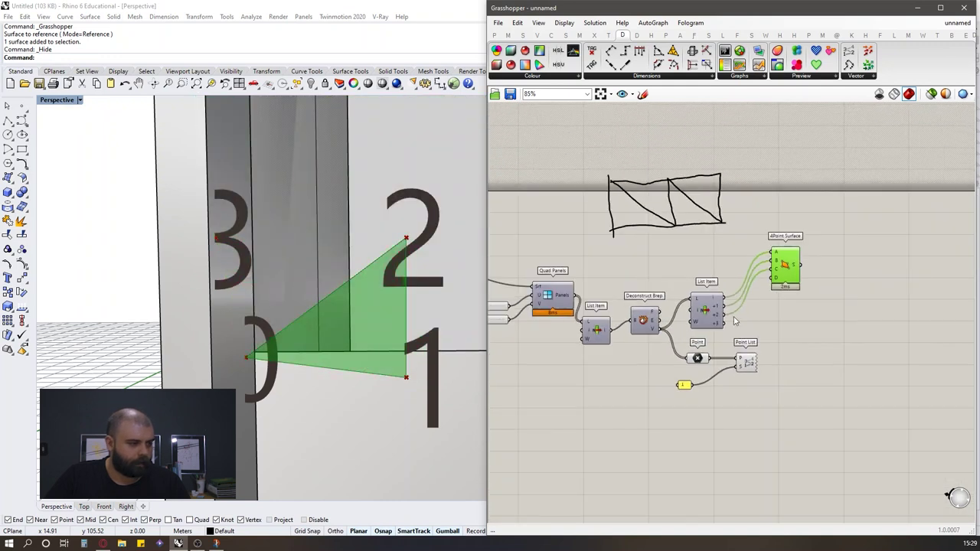
Turn the Deconstruct Brep preview back on to compare the triangle with its whole panel.
{"action": "scroll", "coordinate": [637, 326], "scroll_direction": "up", "scroll_amount": 4}
{"action": "left_click", "coordinate": [557, 341]}
{"action": "left_click", "coordinate": [752, 387]}
{"action": "left_click", "coordinate": [655, 314]}
{"action": "key", "text": "space"}
{"action": "scroll", "coordinate": [570, 290], "scroll_direction": "down", "scroll_amount": 3}
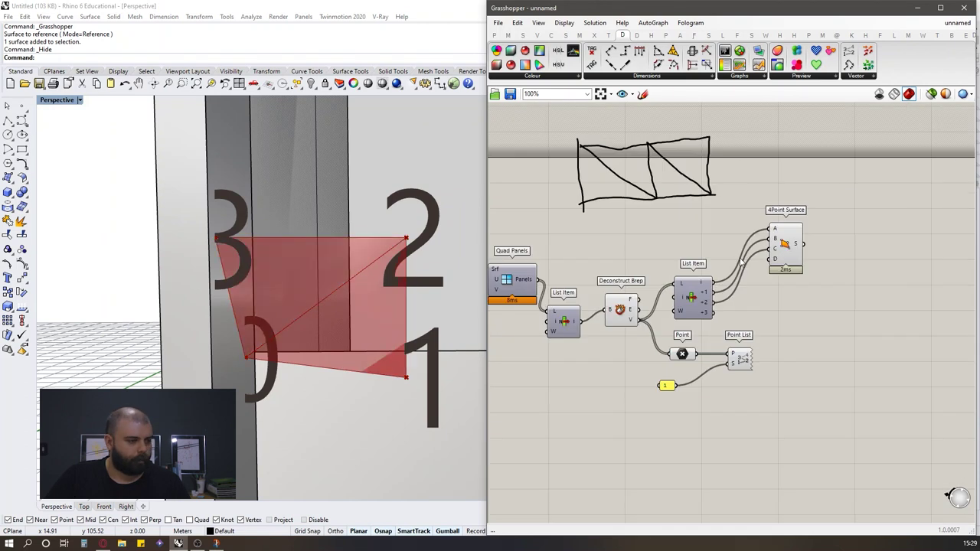
Move the 4Point Surface up and place a duplicate of it below.
{"action": "scroll", "coordinate": [747, 243], "scroll_direction": "up", "scroll_amount": 4}
{"action": "left_click_drag", "start_coordinate": [833, 271], "coordinate": [830, 215]}
{"action": "left_click_drag", "start_coordinate": [821, 177], "coordinate": [826, 343], "text": "alt"}
{"action": "left_click", "coordinate": [781, 273]}
Wire the duplicate 4Point Surface with +2 into A, +3 into B and C, and i into D.
{"action": "left_click_drag", "start_coordinate": [687, 358], "coordinate": [796, 337]}
{"action": "left_click_drag", "start_coordinate": [681, 369], "coordinate": [792, 357]}
{"action": "left_click_drag", "start_coordinate": [683, 353], "coordinate": [790, 319]}
{"action": "left_click_drag", "start_coordinate": [684, 371], "coordinate": [791, 339]}
{"action": "left_click_drag", "start_coordinate": [685, 314], "coordinate": [791, 376]}
{"action": "left_click", "coordinate": [813, 339]}
Hide the Deconstruct Brep preview and select each 4Point Surface to check its triangle.
{"action": "scroll", "coordinate": [753, 276], "scroll_direction": "down", "scroll_amount": 3}
{"action": "left_click_drag", "start_coordinate": [612, 380], "coordinate": [574, 297]}
{"action": "middle_click", "coordinate": [575, 298]}
{"action": "left_click", "coordinate": [603, 265]}
{"action": "left_click", "coordinate": [751, 218]}
{"action": "left_click", "coordinate": [790, 213]}
{"action": "mouse_move", "coordinate": [795, 317]}
{"action": "left_mouse_down"}
{"action": "mouse_move", "coordinate": [794, 298]}
{"action": "mouse_move", "coordinate": [796, 319]}
{"action": "left_mouse_up"}
{"action": "left_click", "coordinate": [791, 222]}
{"action": "left_click", "coordinate": [794, 310]}
{"action": "left_click", "coordinate": [791, 223]}
{"action": "left_click", "coordinate": [792, 226]}
Reposition the two 4Point Surfaces and the List Item so that their wires are easier to read.
{"action": "left_click_drag", "start_coordinate": [857, 195], "coordinate": [784, 313]}
{"action": "left_click_drag", "start_coordinate": [801, 228], "coordinate": [829, 248]}
{"action": "left_click", "coordinate": [730, 238]}
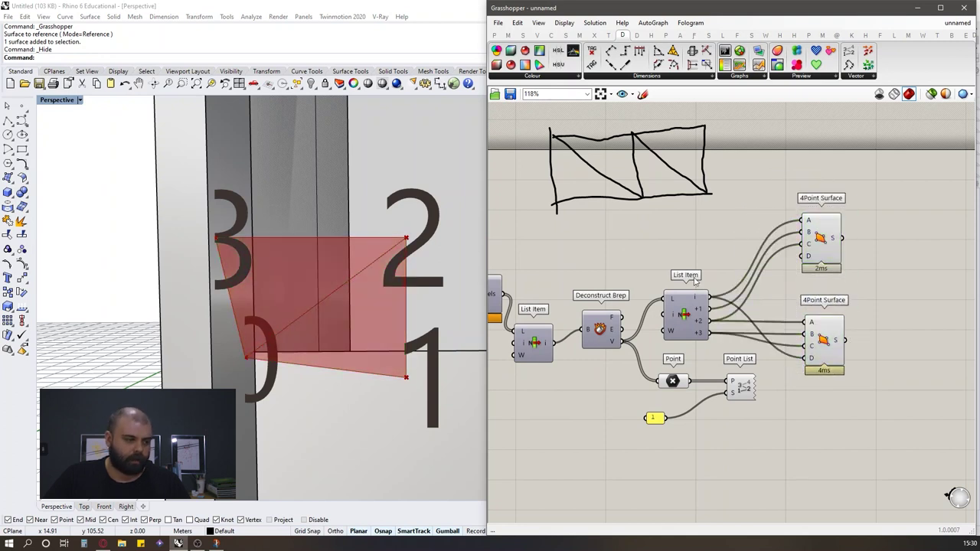
{"action": "left_click_drag", "start_coordinate": [691, 305], "coordinate": [702, 288]}
{"action": "left_click", "coordinate": [643, 262]}
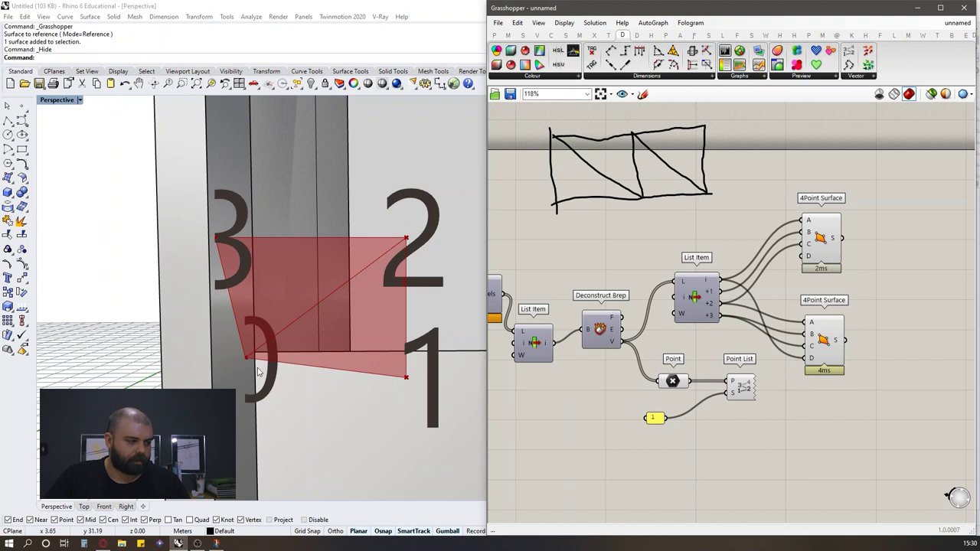
{"action": "scroll", "coordinate": [708, 321], "scroll_direction": "up", "scroll_amount": 5}
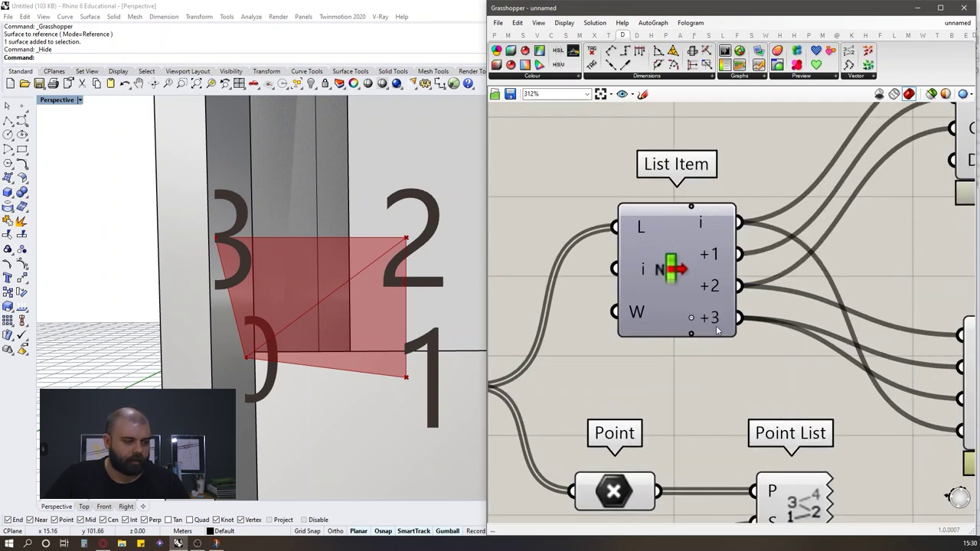
{"action": "scroll", "coordinate": [819, 272], "scroll_direction": "down", "scroll_amount": 5}
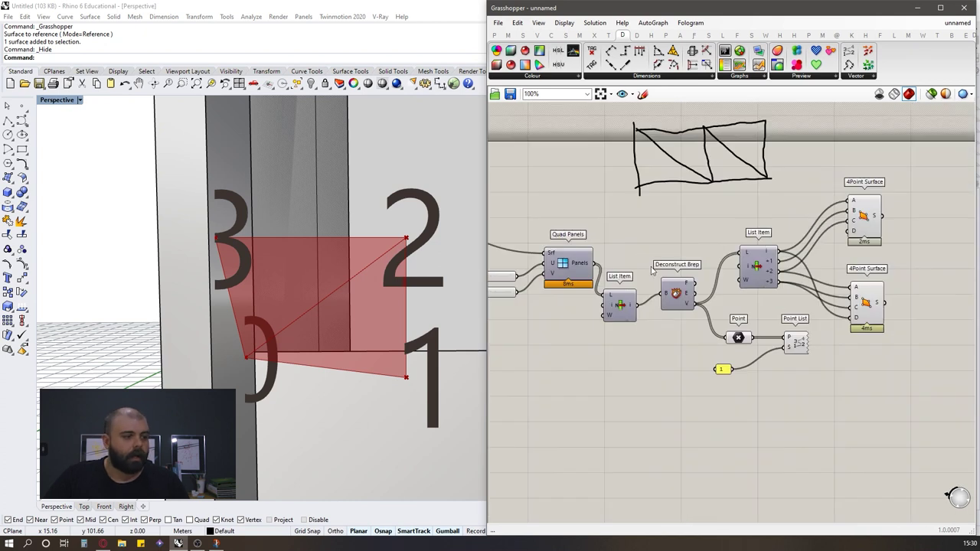
Try feeding all the Quad Panels directly into Deconstruct Brep, and restore the single-panel connection.
{"action": "scroll", "coordinate": [651, 268], "scroll_direction": "up", "scroll_amount": 2}
{"action": "left_click_drag", "start_coordinate": [570, 274], "coordinate": [663, 310]}
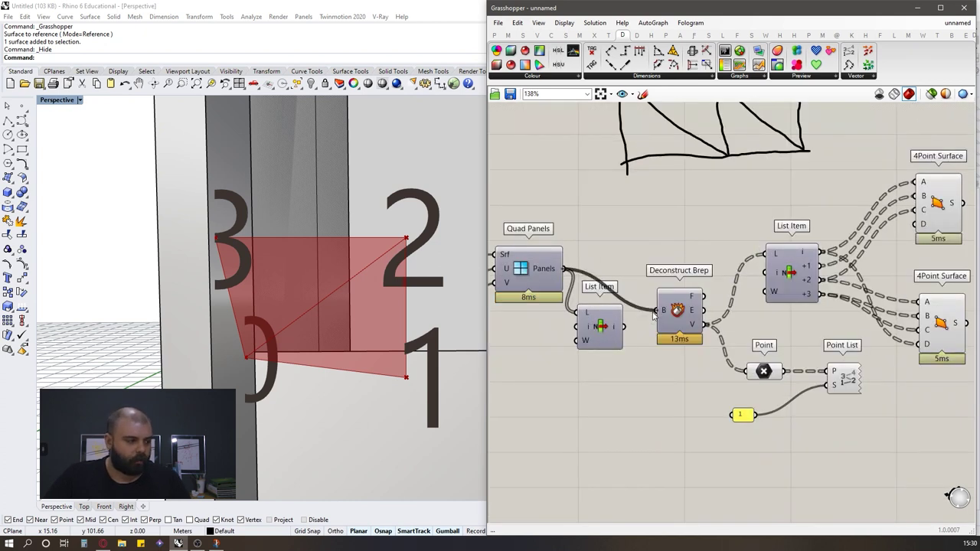
{"action": "scroll", "coordinate": [284, 317], "scroll_direction": "down", "scroll_amount": 6}
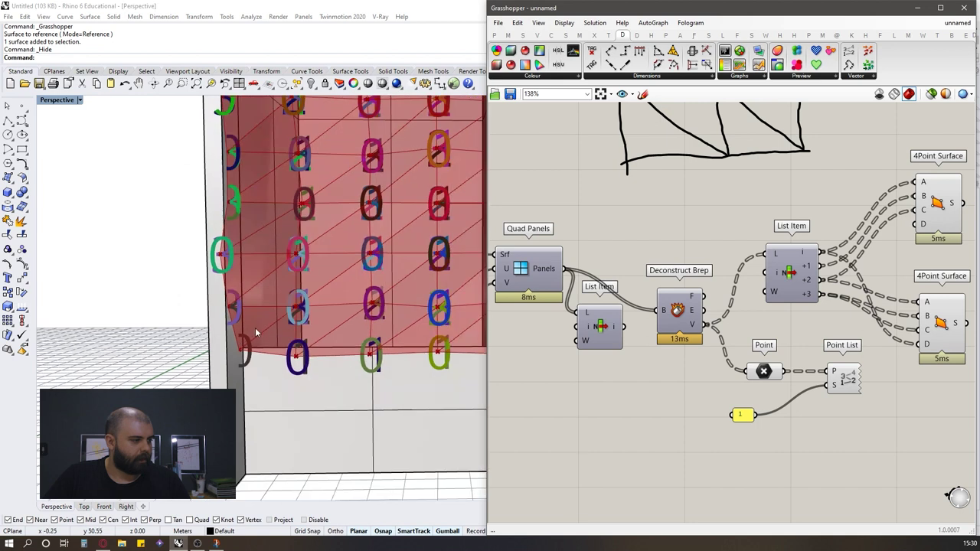
{"action": "scroll", "coordinate": [345, 211], "scroll_direction": "up", "scroll_amount": 5}
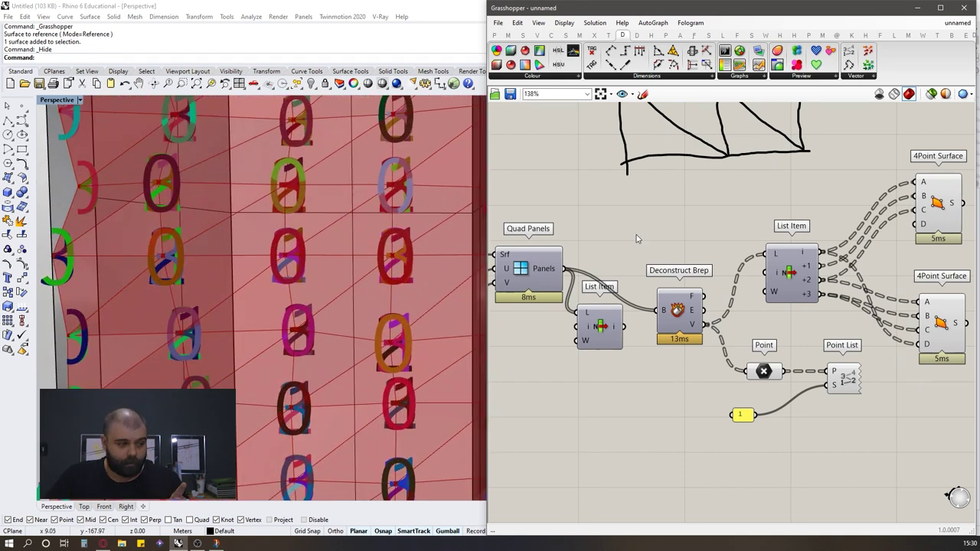
{"action": "left_click_drag", "start_coordinate": [664, 323], "coordinate": [660, 310]}
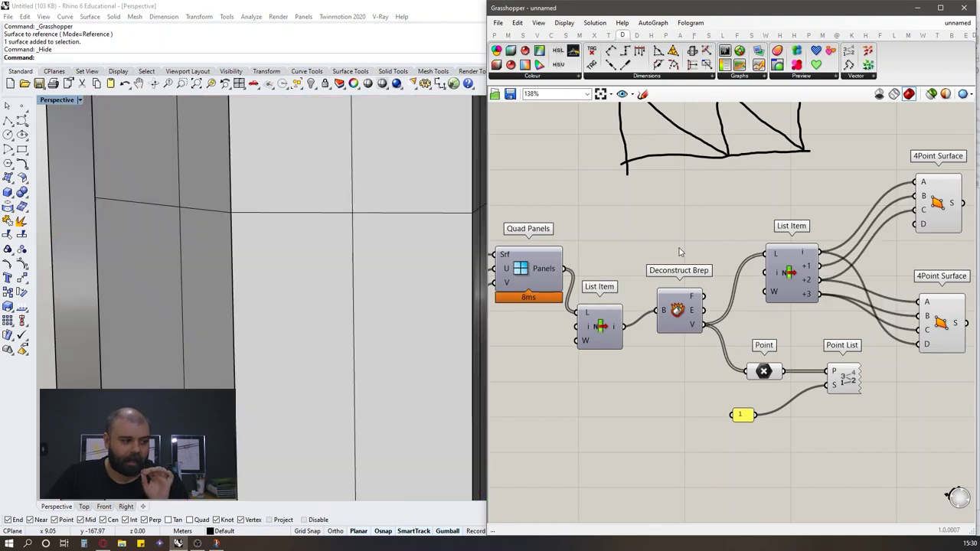
{"action": "scroll", "coordinate": [424, 186], "scroll_direction": "down", "scroll_amount": 6}
{"action": "scroll", "coordinate": [343, 356], "scroll_direction": "up", "scroll_amount": 5}
{"action": "scroll", "coordinate": [343, 355], "scroll_direction": "up", "scroll_amount": 2}
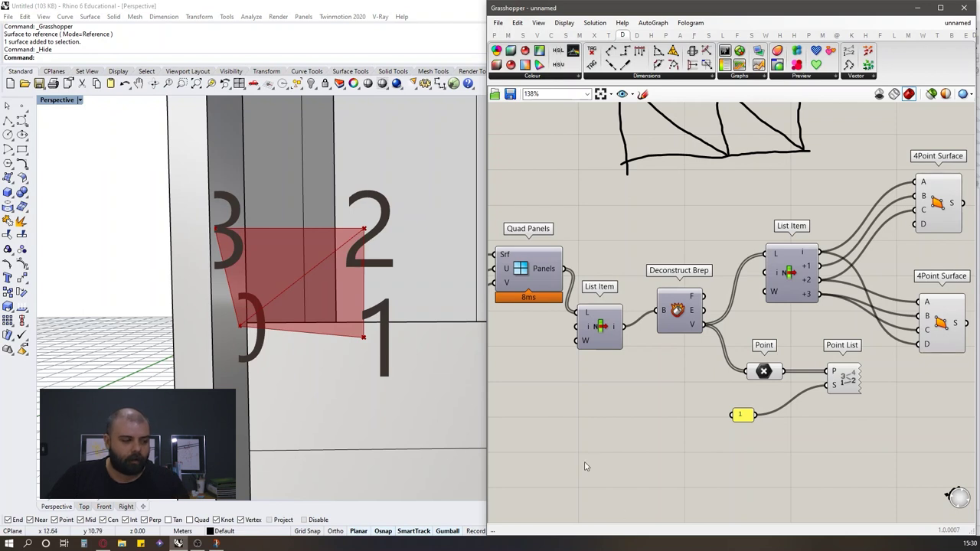
Add a Shift List component and move the Point, Point List and size panel slightly away from Deconstruct Brep.
{"action": "double_click", "coordinate": [640, 422]}
{"action": "type", "text": "shift list"}
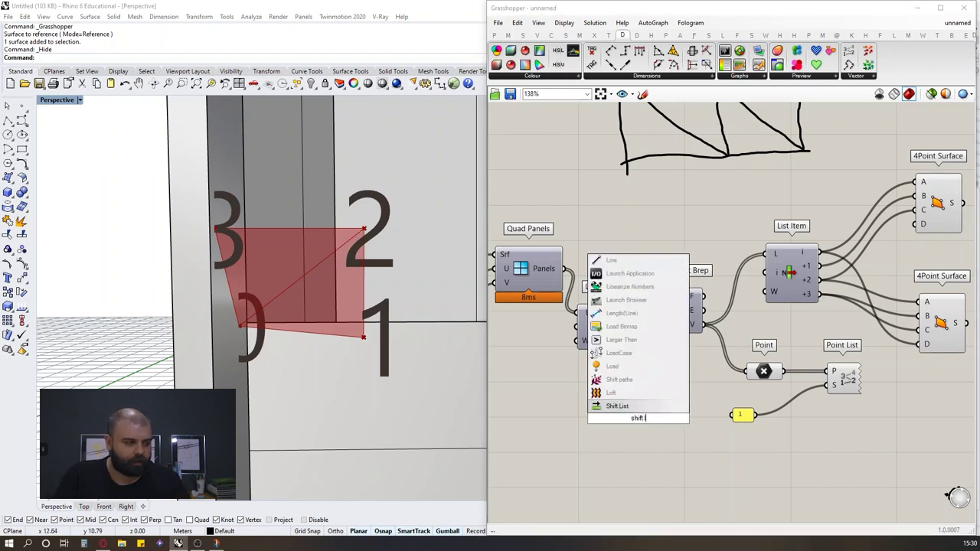
{"action": "key", "text": "Return"}
{"action": "left_click_drag", "start_coordinate": [729, 358], "coordinate": [834, 435]}
{"action": "left_click_drag", "start_coordinate": [765, 372], "coordinate": [789, 391]}
{"action": "left_click", "coordinate": [731, 348]}
{"action": "scroll", "coordinate": [727, 349], "scroll_direction": "down", "scroll_amount": 1}
{"action": "scroll", "coordinate": [710, 343], "scroll_direction": "up", "scroll_amount": 1}
{"action": "right_click_drag", "start_coordinate": [683, 434], "coordinate": [579, 370]}
Place the Shift List below the size panel and connect the Deconstruct Brep vertices to its list input.
{"action": "left_click_drag", "start_coordinate": [531, 372], "coordinate": [662, 426]}
{"action": "left_click", "coordinate": [615, 326]}
{"action": "left_click_drag", "start_coordinate": [602, 260], "coordinate": [653, 448]}
{"action": "left_click", "coordinate": [632, 421]}
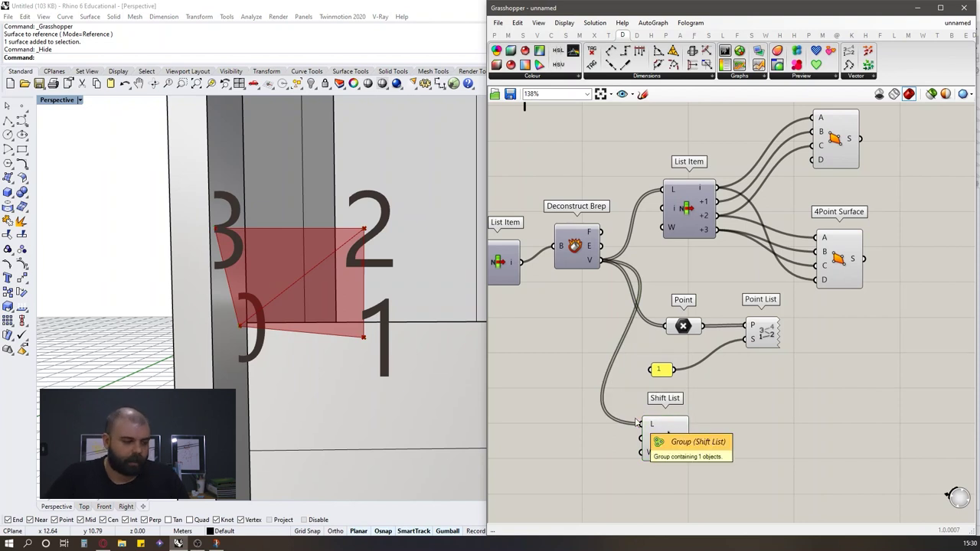
Add a panel with the value 1 and connect it to the shift input of Shift List.
{"action": "double_click", "coordinate": [568, 443]}
{"action": "type", "text": "1"}
{"action": "key", "text": "Return"}
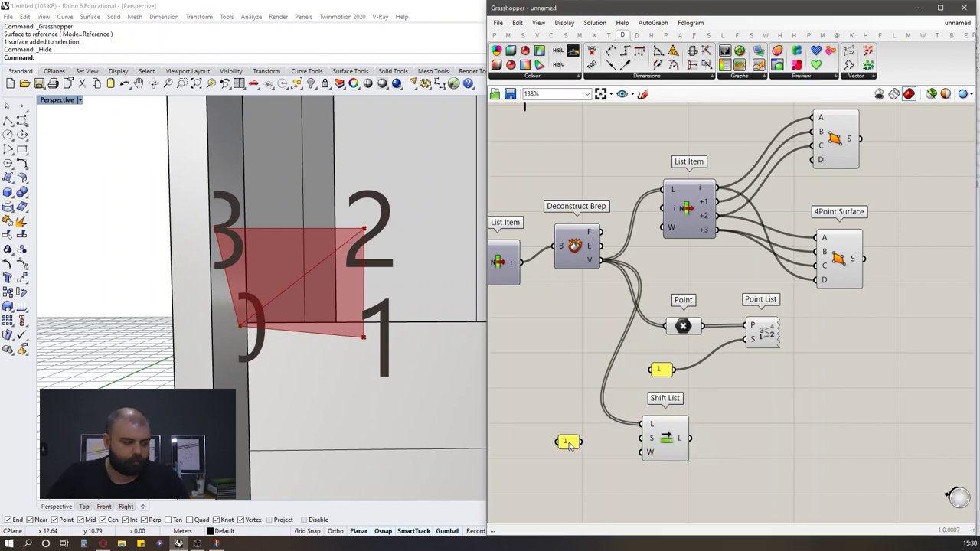
{"action": "left_click_drag", "start_coordinate": [581, 441], "coordinate": [641, 437]}
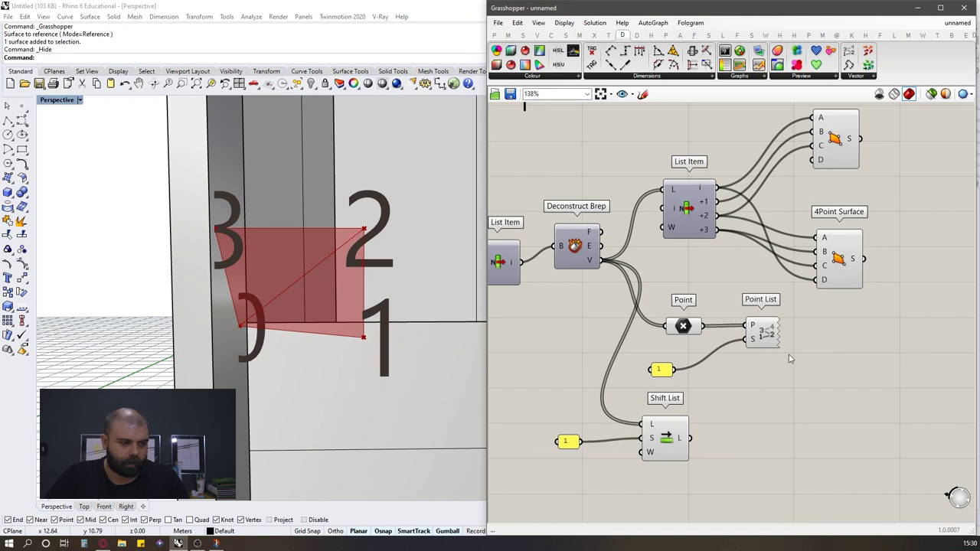
Duplicate the Point, Point List and size panel beside Shift List, feeding the copied Point from the shifted list.
{"action": "left_click_drag", "start_coordinate": [799, 378], "coordinate": [754, 351]}
{"action": "scroll", "coordinate": [763, 328], "scroll_direction": "down", "scroll_amount": 2}
{"action": "scroll", "coordinate": [611, 342], "scroll_direction": "up", "scroll_amount": 3}
{"action": "left_click_drag", "start_coordinate": [901, 374], "coordinate": [716, 301]}
{"action": "scroll", "coordinate": [660, 294], "scroll_direction": "down", "scroll_amount": 3}
{"action": "scroll", "coordinate": [789, 335], "scroll_direction": "up", "scroll_amount": 3}
{"action": "left_click_drag", "start_coordinate": [640, 285], "coordinate": [711, 443], "text": "alt"}
{"action": "left_click", "coordinate": [678, 404]}
Hide the previews of the original Point and Point List.
{"action": "left_click_drag", "start_coordinate": [793, 343], "coordinate": [616, 264]}
{"action": "middle_click", "coordinate": [621, 264]}
{"action": "left_click", "coordinate": [653, 242]}
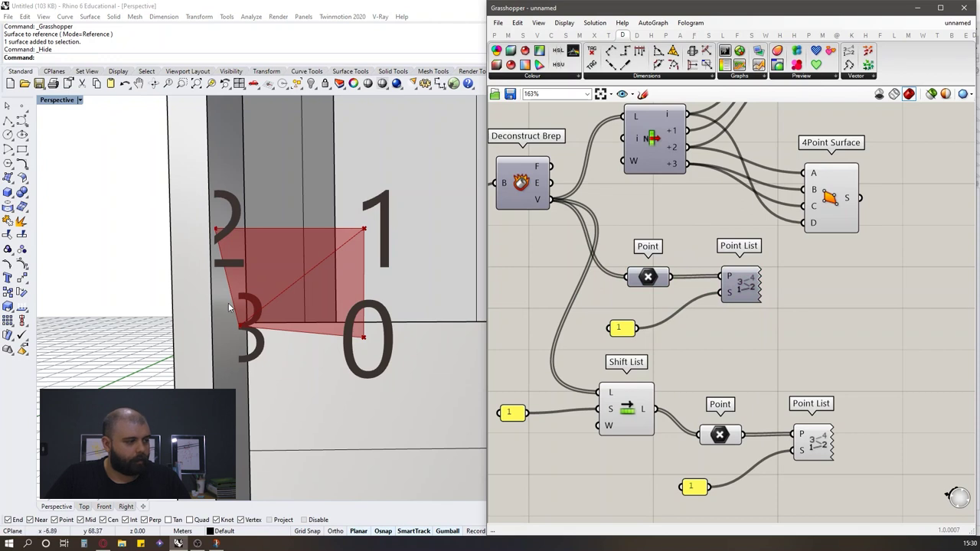
Compare the original and shifted corner numbering by switching the previews of the two Point Lists.
{"action": "left_click_drag", "start_coordinate": [747, 470], "coordinate": [711, 415]}
{"action": "middle_click", "coordinate": [714, 401]}
{"action": "left_click", "coordinate": [733, 377]}
{"action": "left_click", "coordinate": [738, 295]}
{"action": "middle_click", "coordinate": [729, 282]}
{"action": "left_click", "coordinate": [759, 268]}
{"action": "left_click", "coordinate": [821, 274]}
{"action": "left_click", "coordinate": [732, 282]}
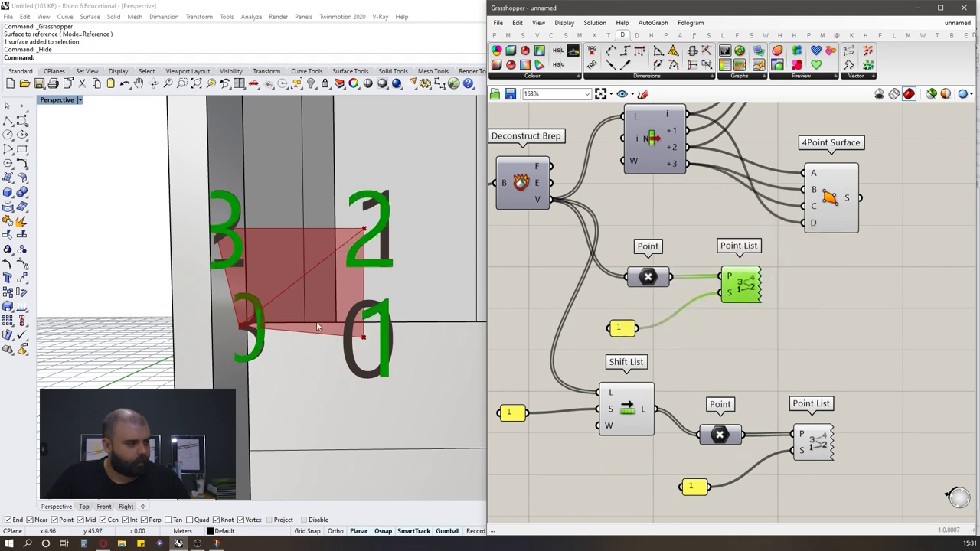
{"action": "middle_click", "coordinate": [751, 303]}
{"action": "left_click", "coordinate": [752, 302]}
{"action": "left_click", "coordinate": [812, 442]}
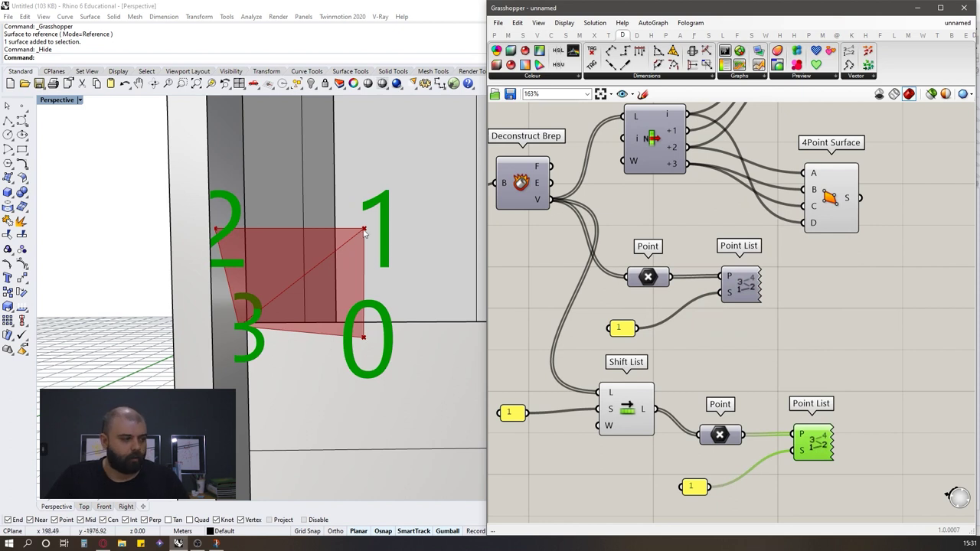
Duplicate the List Item with its two 4Point Surfaces and connect the shifted Point to the copied List Item.
{"action": "scroll", "coordinate": [574, 321], "scroll_direction": "down", "scroll_amount": 3}
{"action": "left_click_drag", "start_coordinate": [815, 258], "coordinate": [644, 186]}
{"action": "left_click_drag", "start_coordinate": [634, 217], "coordinate": [798, 377]}
{"action": "key", "text": "alt"}
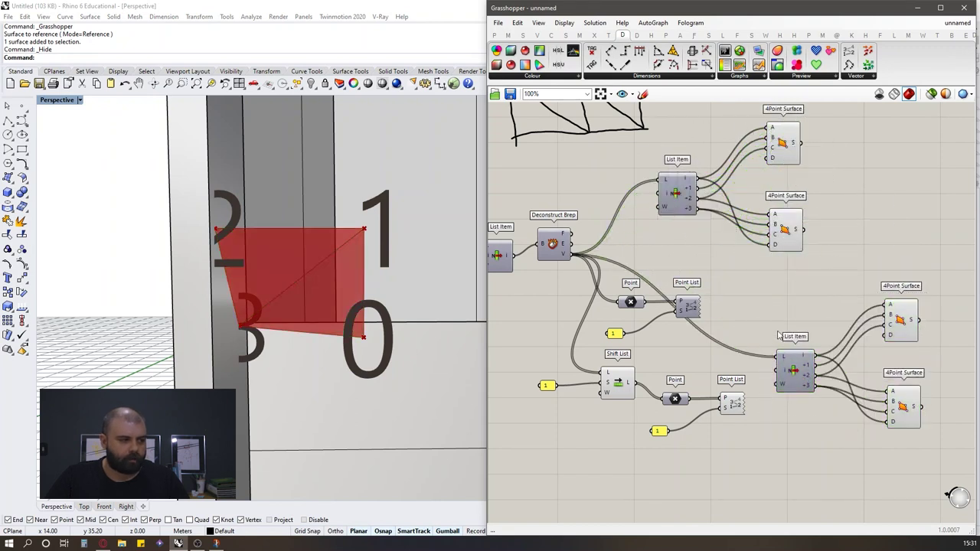
{"action": "scroll", "coordinate": [779, 335], "scroll_direction": "up", "scroll_amount": 2}
{"action": "left_click_drag", "start_coordinate": [659, 422], "coordinate": [776, 366]}
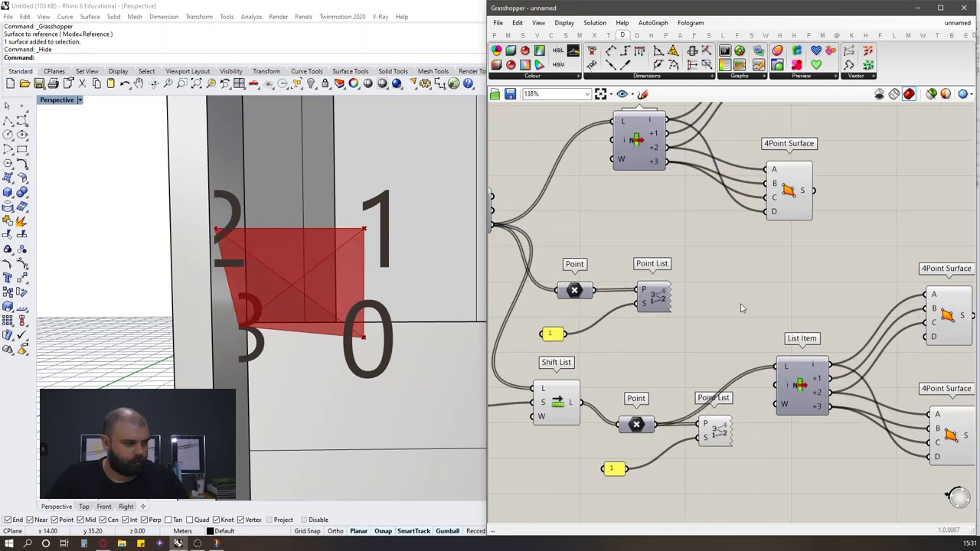
Examine the triangles of the two duplicated 4Point Surfaces by selecting them alternately.
{"action": "right_click_drag", "start_coordinate": [970, 347], "coordinate": [855, 327]}
{"action": "left_click", "coordinate": [832, 296]}
{"action": "left_click", "coordinate": [834, 394]}
{"action": "left_click", "coordinate": [843, 292]}
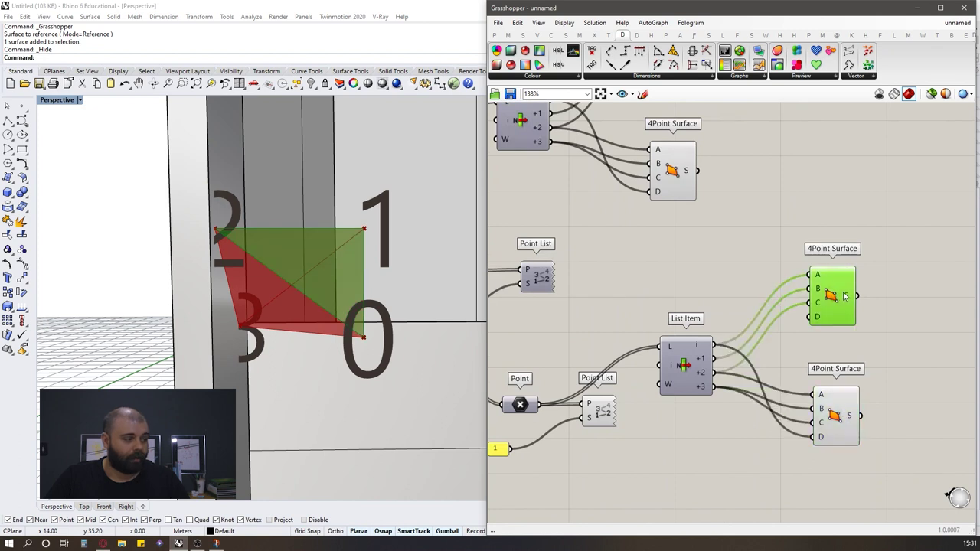
{"action": "left_click", "coordinate": [855, 404]}
{"action": "left_click", "coordinate": [837, 291]}
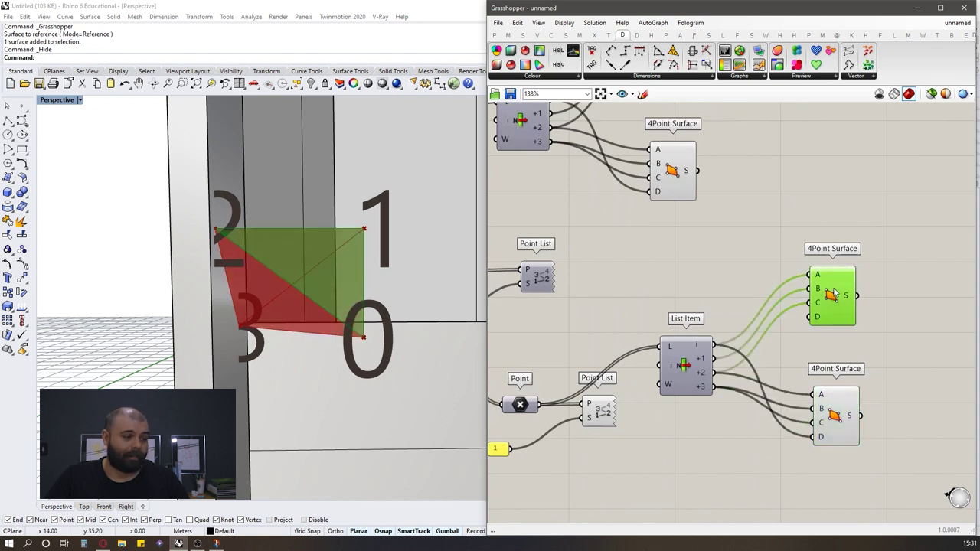
{"action": "left_click", "coordinate": [846, 425]}
Delete all the components downstream of Deconstruct Brep, including the List Items, 4Point Surfaces, Shift List and Point Lists.
{"action": "scroll", "coordinate": [840, 293], "scroll_direction": "down", "scroll_amount": 3}
{"action": "scroll", "coordinate": [839, 293], "scroll_direction": "down", "scroll_amount": 3}
{"action": "left_click_drag", "start_coordinate": [894, 402], "coordinate": [672, 200]}
{"action": "key", "text": "Delete"}
{"action": "scroll", "coordinate": [845, 409], "scroll_direction": "up", "scroll_amount": 2}
{"action": "left_click_drag", "start_coordinate": [845, 409], "coordinate": [620, 336]}
{"action": "key", "text": "Delete"}
Connect Quad Panels directly to Deconstruct Brep and delete the List Item between them.
{"action": "scroll", "coordinate": [623, 314], "scroll_direction": "up", "scroll_amount": 3}
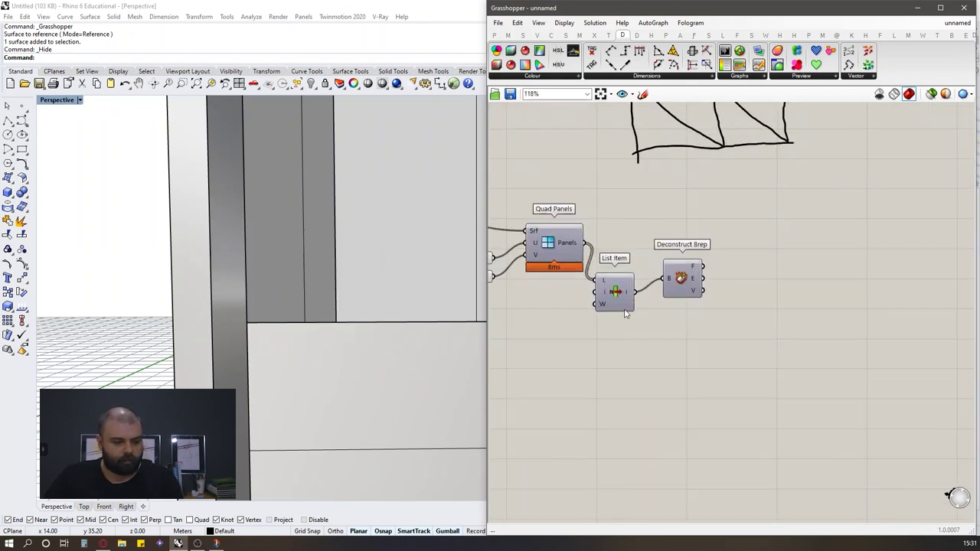
{"action": "left_click_drag", "start_coordinate": [585, 243], "coordinate": [648, 233]}
{"action": "left_click_drag", "start_coordinate": [622, 291], "coordinate": [617, 288]}
{"action": "key", "text": "Delete"}
Place Deconstruct Brep right beside Quad Panels and move the diagonal panel sketch out of the way.
{"action": "left_click_drag", "start_coordinate": [657, 245], "coordinate": [627, 252]}
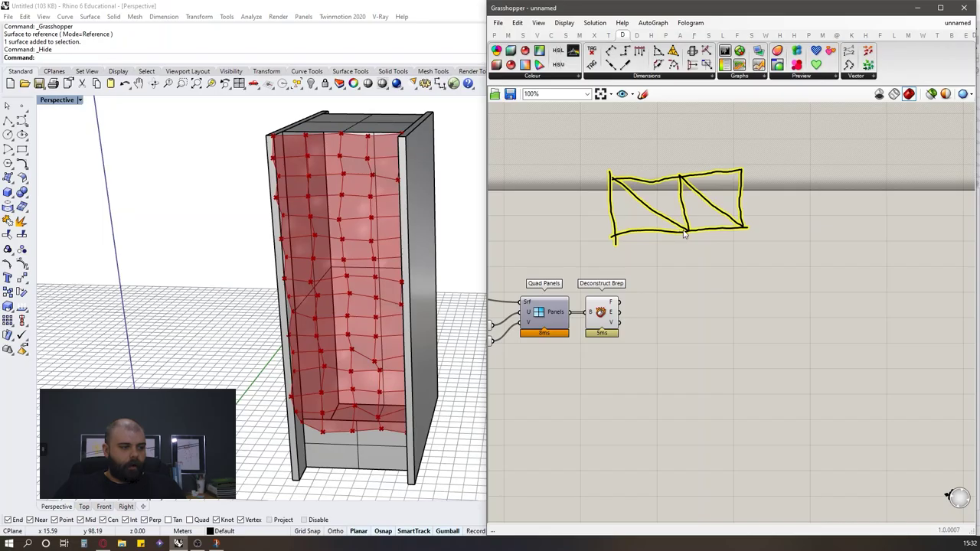
{"action": "left_click_drag", "start_coordinate": [674, 191], "coordinate": [643, 152]}
{"action": "scroll", "coordinate": [719, 283], "scroll_direction": "up", "scroll_amount": 3}
{"action": "left_click", "coordinate": [692, 281]}
{"action": "left_click", "coordinate": [777, 266]}
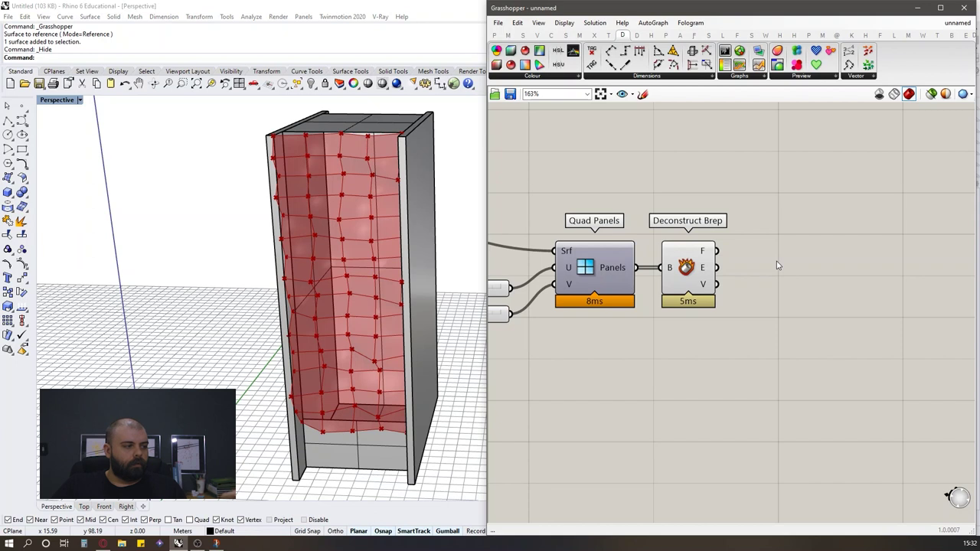
Add a Point parameter beside Deconstruct Brep and feed it the brep's vertices output.
{"action": "mouse_move", "coordinate": [703, 257]}
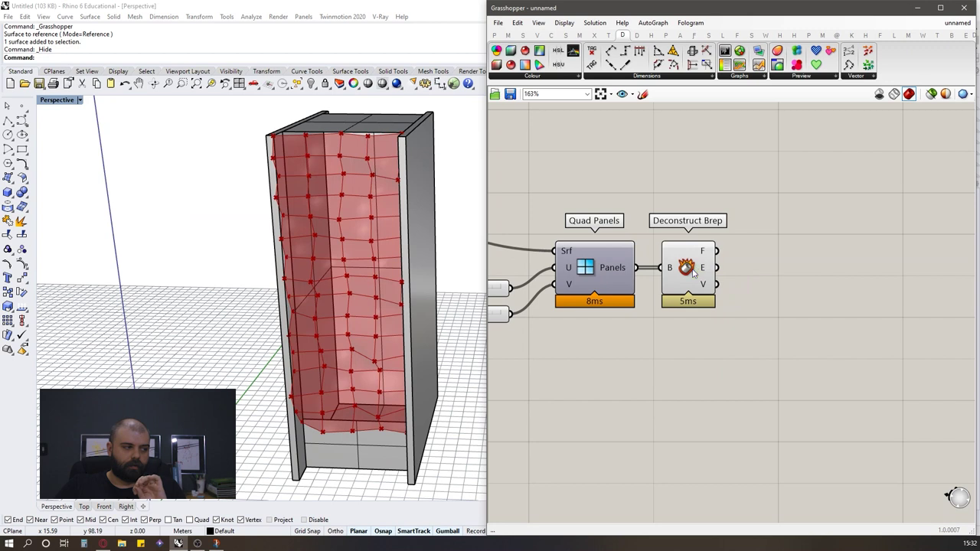
{"action": "left_click", "coordinate": [695, 271]}
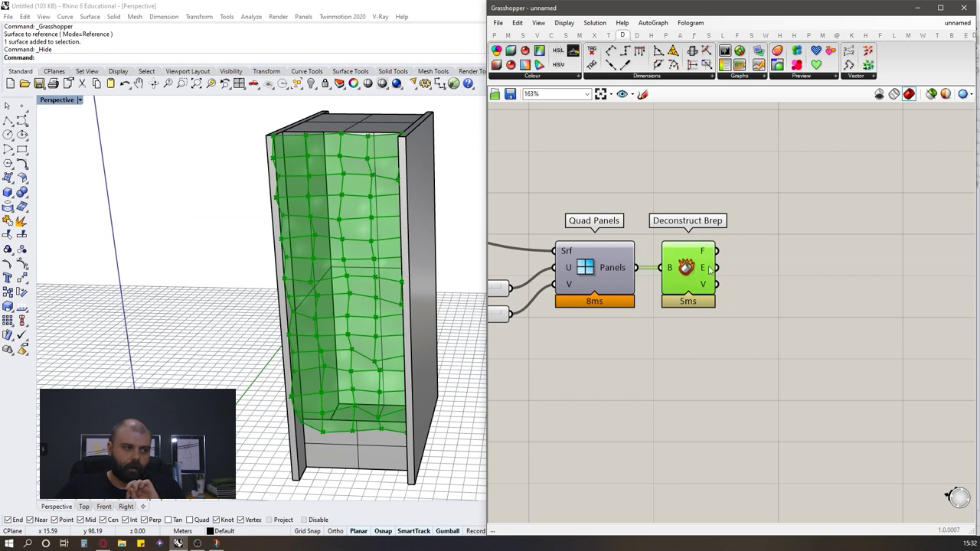
{"action": "left_click", "coordinate": [750, 254]}
{"action": "mouse_move", "coordinate": [624, 262]}
{"action": "scroll", "coordinate": [624, 259], "scroll_direction": "down", "scroll_amount": 2}
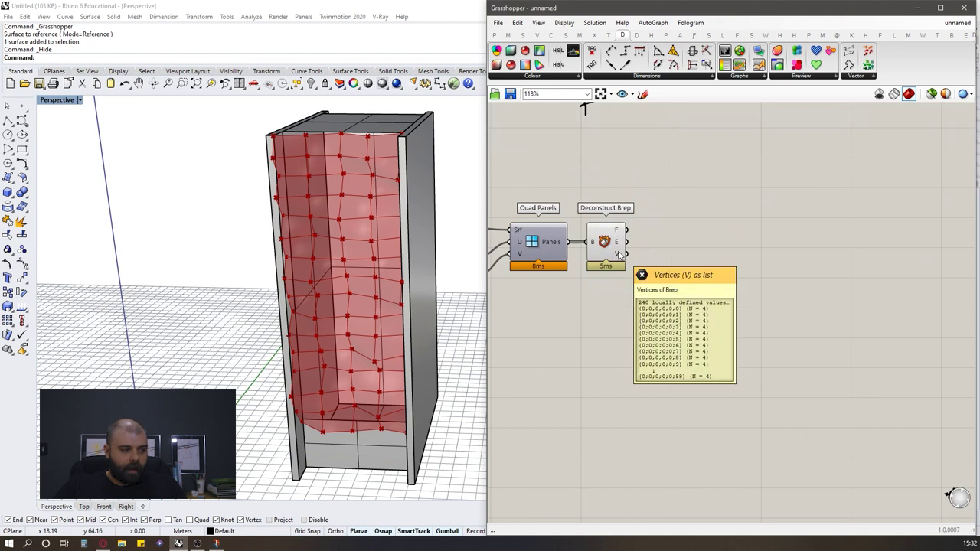
{"action": "double_click", "coordinate": [765, 272]}
{"action": "type", "text": "point"}
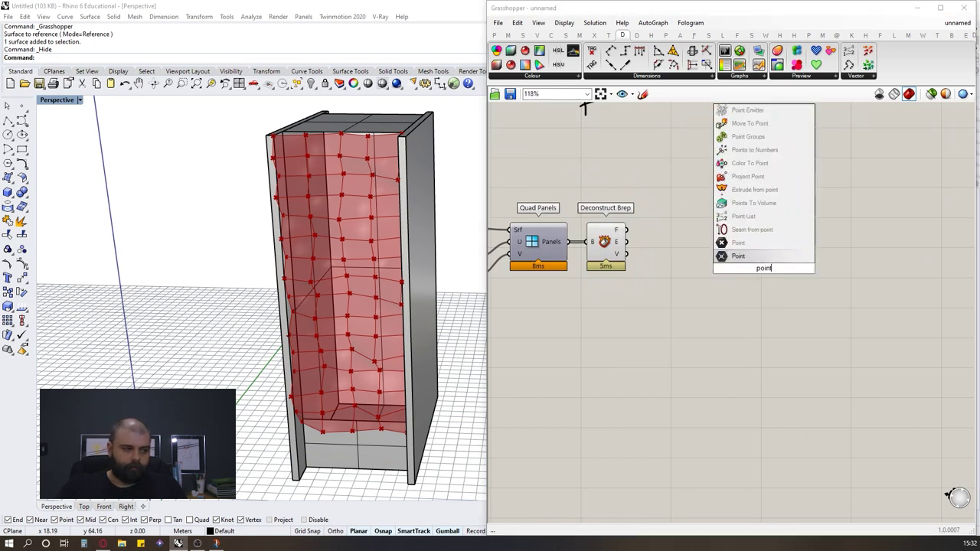
{"action": "left_click", "coordinate": [753, 257]}
{"action": "left_click_drag", "start_coordinate": [628, 255], "coordinate": [657, 254]}
{"action": "scroll", "coordinate": [731, 229], "scroll_direction": "up", "scroll_amount": 2}
{"action": "scroll", "coordinate": [735, 234], "scroll_direction": "up", "scroll_amount": 1}
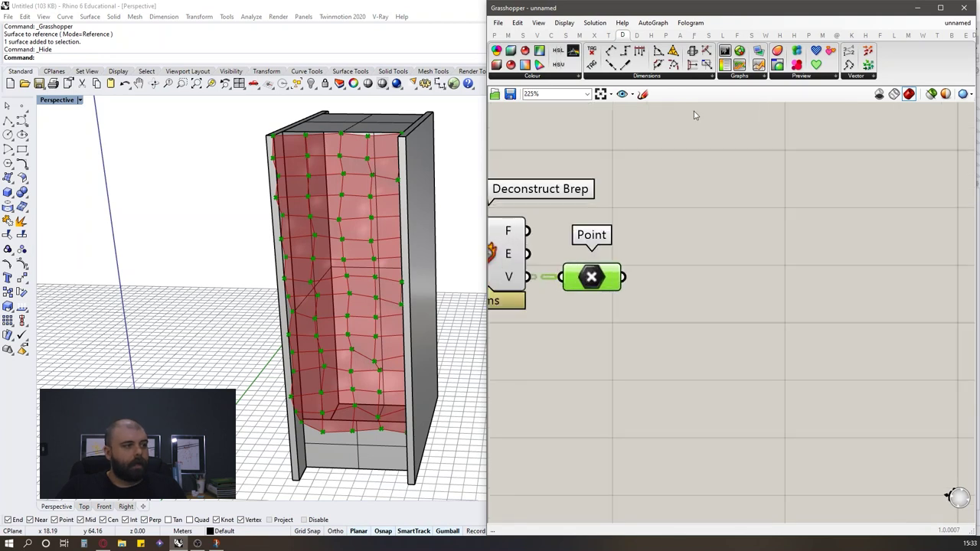
Add a Param Viewer fed by the Point parameter and switch it to the graphical data tree display.
{"action": "left_click", "coordinate": [493, 35]}
{"action": "left_click", "coordinate": [868, 51]}
{"action": "left_click", "coordinate": [767, 218]}
{"action": "left_click_drag", "start_coordinate": [626, 277], "coordinate": [664, 218]}
{"action": "double_click", "coordinate": [750, 216]}
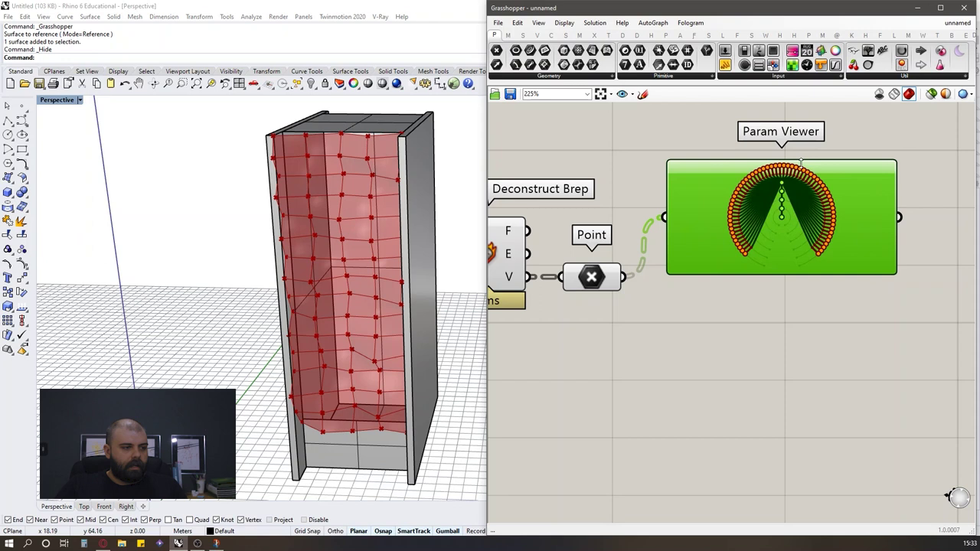
Examine the branch paths of the panel vertices in the Param Viewer's data tree.
{"action": "scroll", "coordinate": [769, 191], "scroll_direction": "up", "scroll_amount": 3}
{"action": "scroll", "coordinate": [721, 310], "scroll_direction": "down", "scroll_amount": 1}
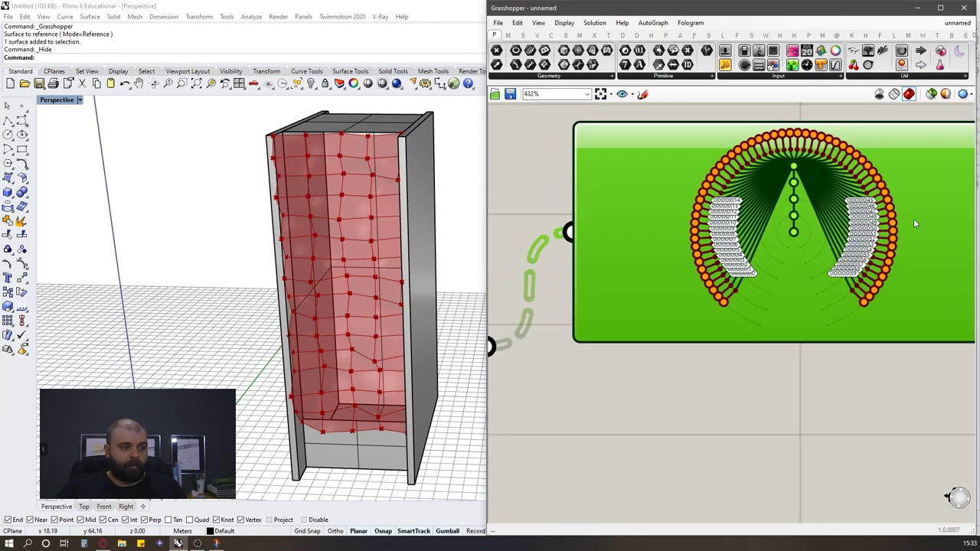
{"action": "scroll", "coordinate": [746, 300], "scroll_direction": "up", "scroll_amount": 3}
{"action": "scroll", "coordinate": [714, 301], "scroll_direction": "down", "scroll_amount": 3}
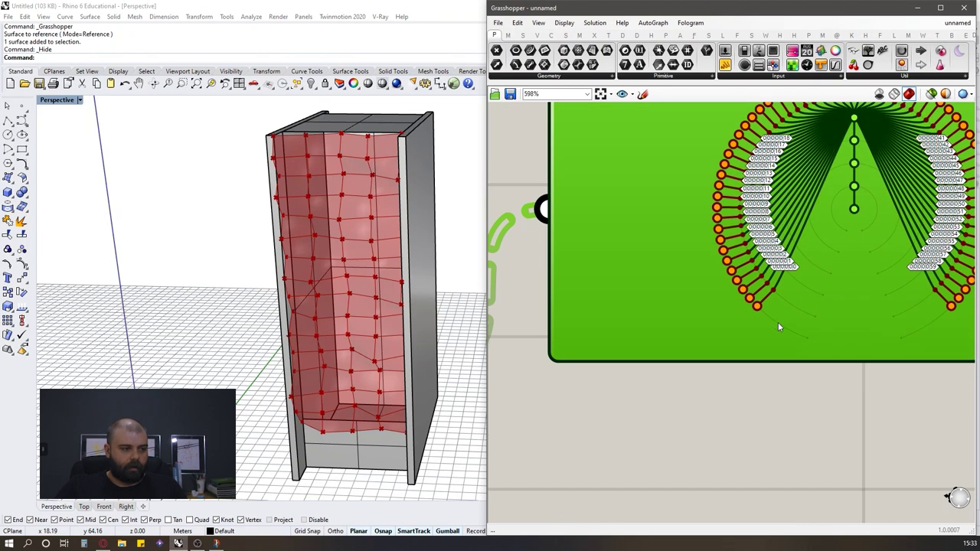
{"action": "scroll", "coordinate": [877, 246], "scroll_direction": "down", "scroll_amount": 5}
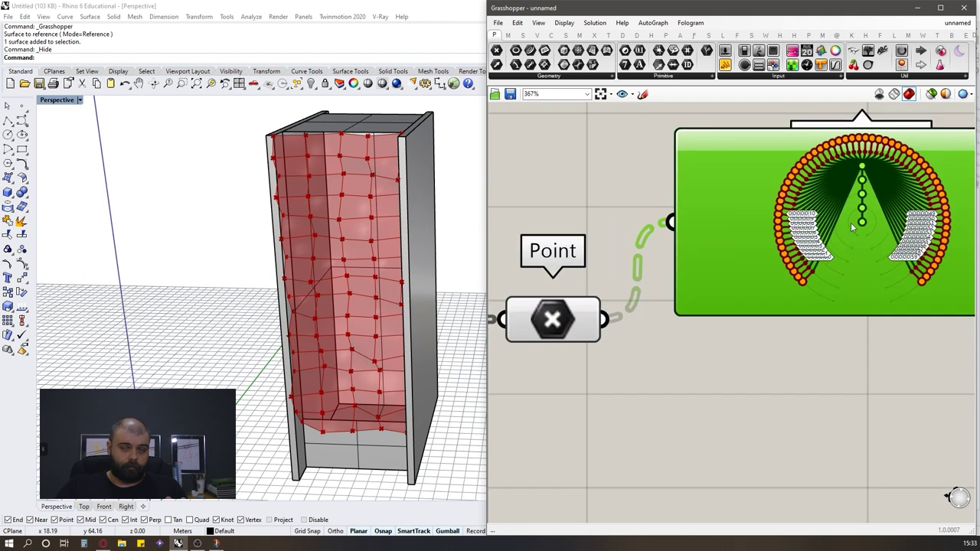
{"action": "mouse_move", "coordinate": [560, 252]}
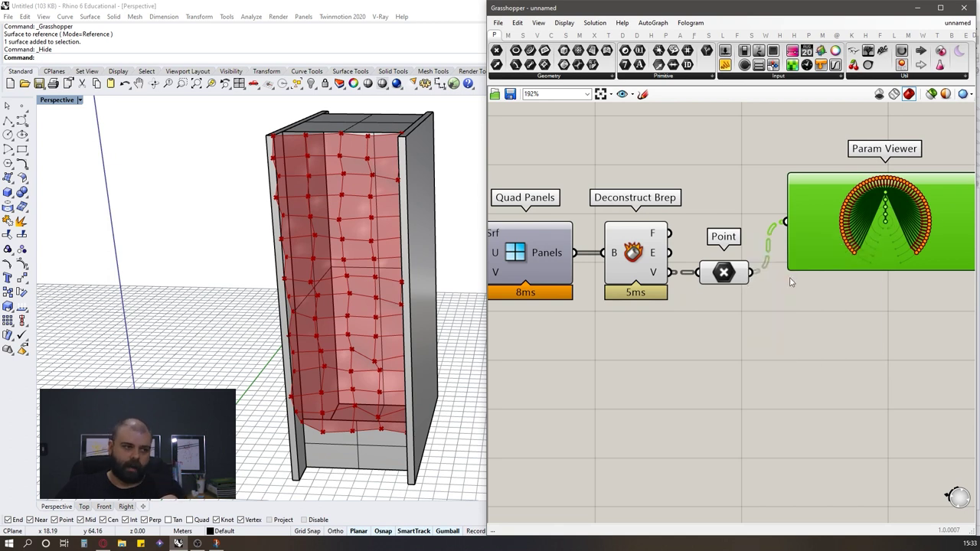
{"action": "scroll", "coordinate": [868, 218], "scroll_direction": "up", "scroll_amount": 5}
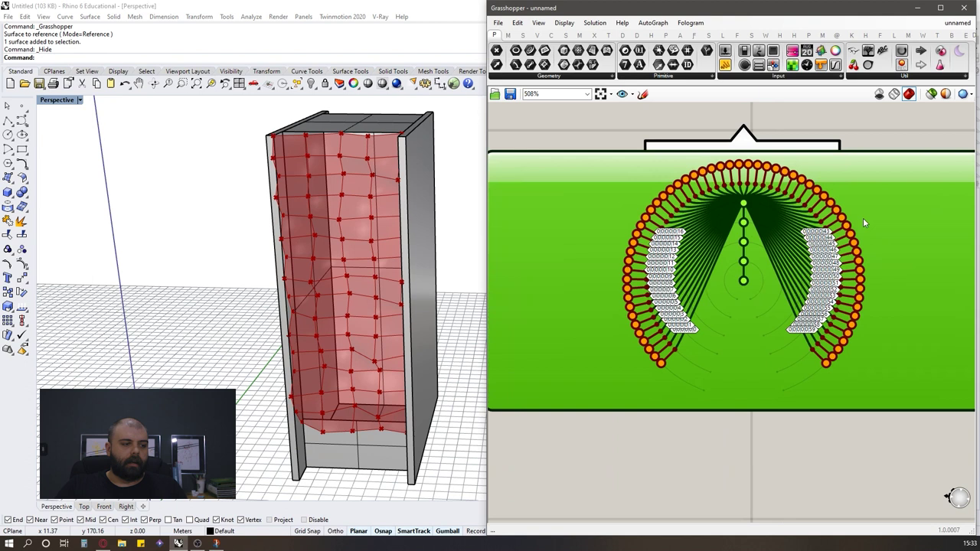
{"action": "scroll", "coordinate": [829, 365], "scroll_direction": "up", "scroll_amount": 3}
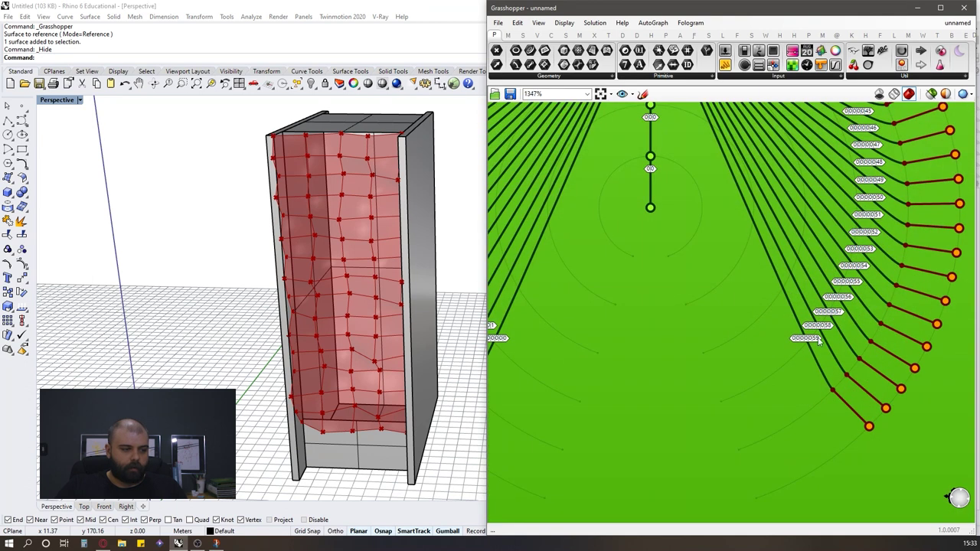
{"action": "scroll", "coordinate": [820, 344], "scroll_direction": "down", "scroll_amount": 2}
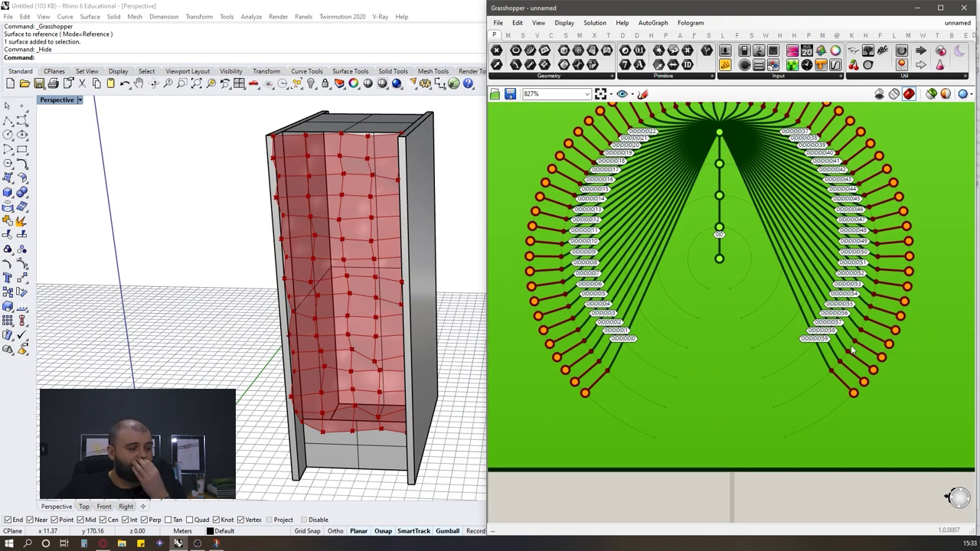
{"action": "scroll", "coordinate": [853, 350], "scroll_direction": "down", "scroll_amount": 1}
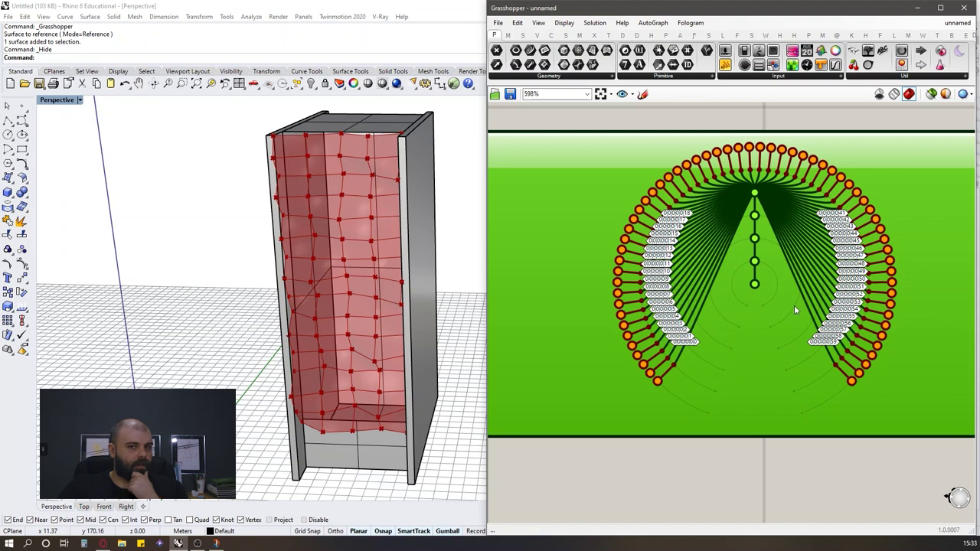
{"action": "scroll", "coordinate": [750, 303], "scroll_direction": "down", "scroll_amount": 6}
{"action": "scroll", "coordinate": [710, 372], "scroll_direction": "up", "scroll_amount": 1}
{"action": "right_click_drag", "start_coordinate": [681, 288], "coordinate": [660, 245]}
{"action": "left_click", "coordinate": [771, 364]}
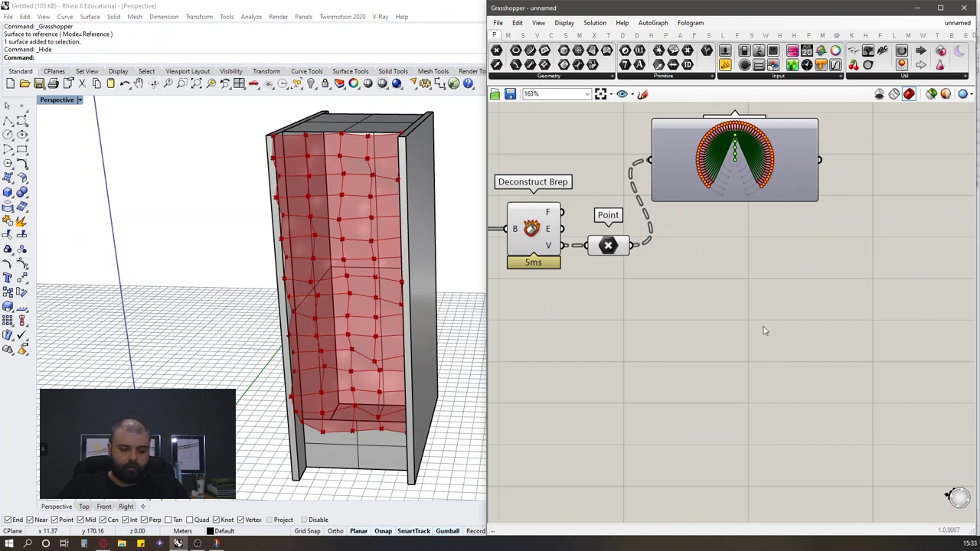
Add a Shift List component well away from the Point parameter and connect the points to its list input.
{"action": "double_click", "coordinate": [763, 331]}
{"action": "type", "text": "shift l"}
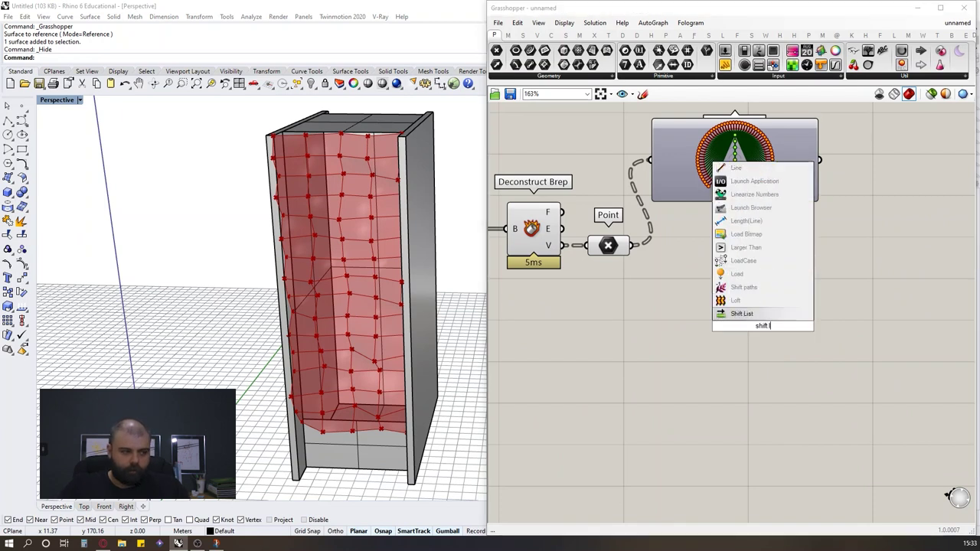
{"action": "key", "text": "Return"}
{"action": "left_click_drag", "start_coordinate": [758, 325], "coordinate": [857, 281]}
{"action": "left_click", "coordinate": [799, 249]}
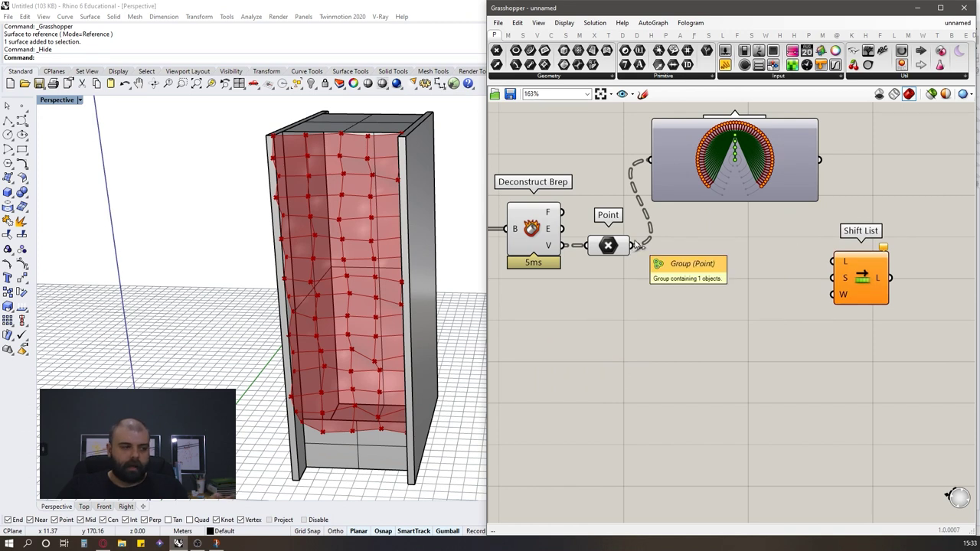
{"action": "left_click_drag", "start_coordinate": [635, 245], "coordinate": [933, 260]}
{"action": "left_click", "coordinate": [839, 311]}
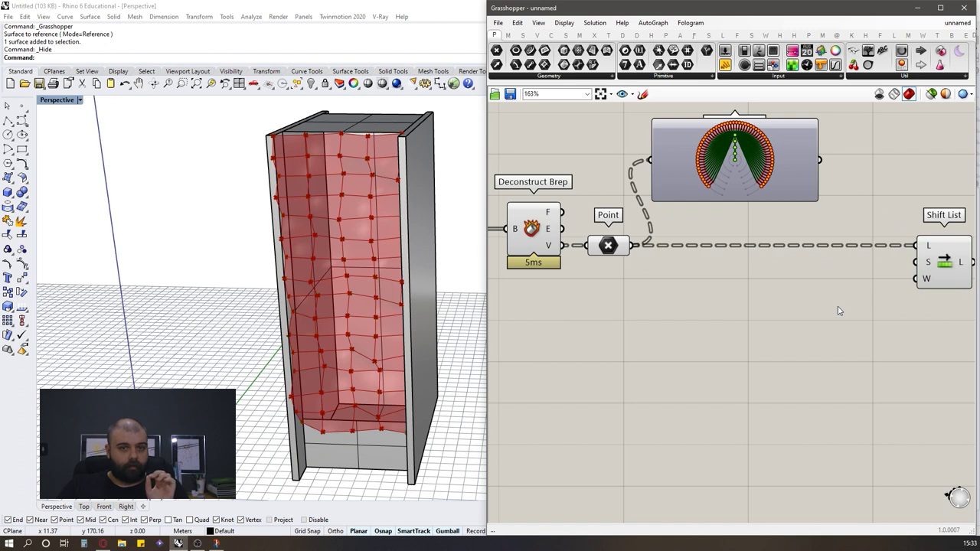
Add a Random component and place it below the wire between Point and Shift List.
{"action": "double_click", "coordinate": [781, 338]}
{"action": "type", "text": "om"}
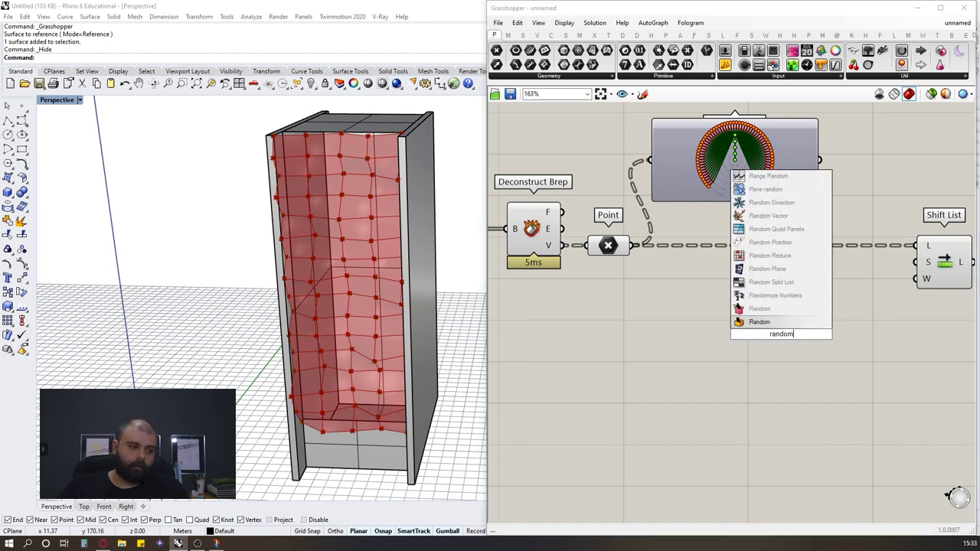
{"action": "key", "text": "Return"}
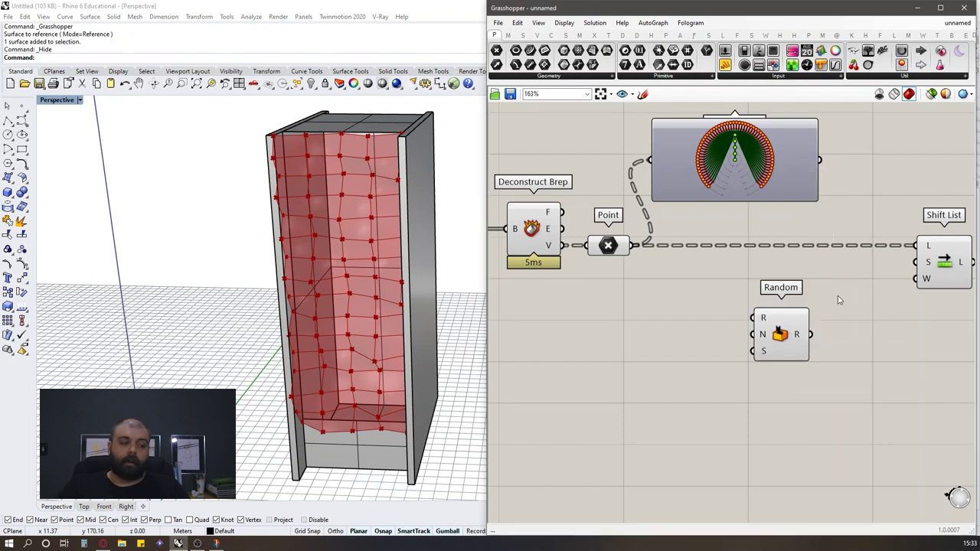
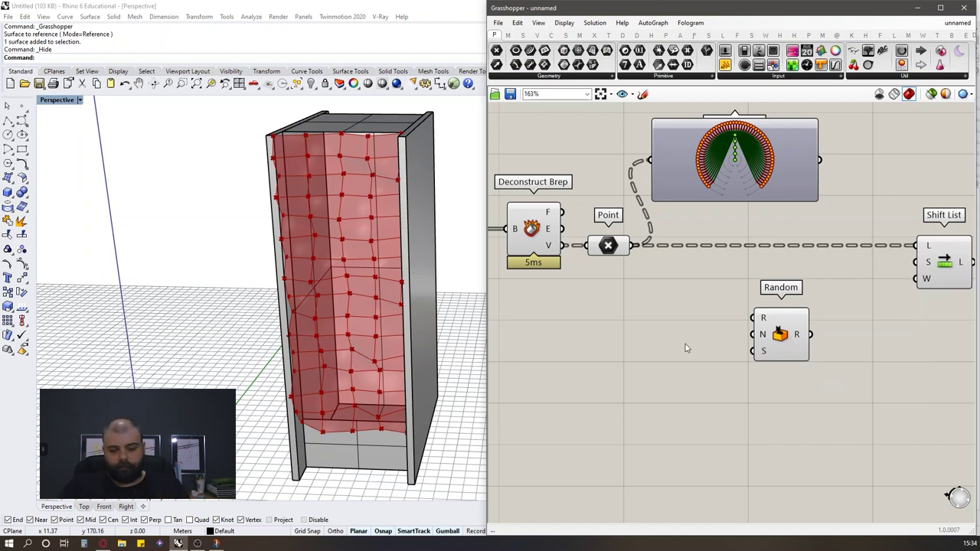
{"action": "left_click_drag", "start_coordinate": [768, 336], "coordinate": [802, 315]}
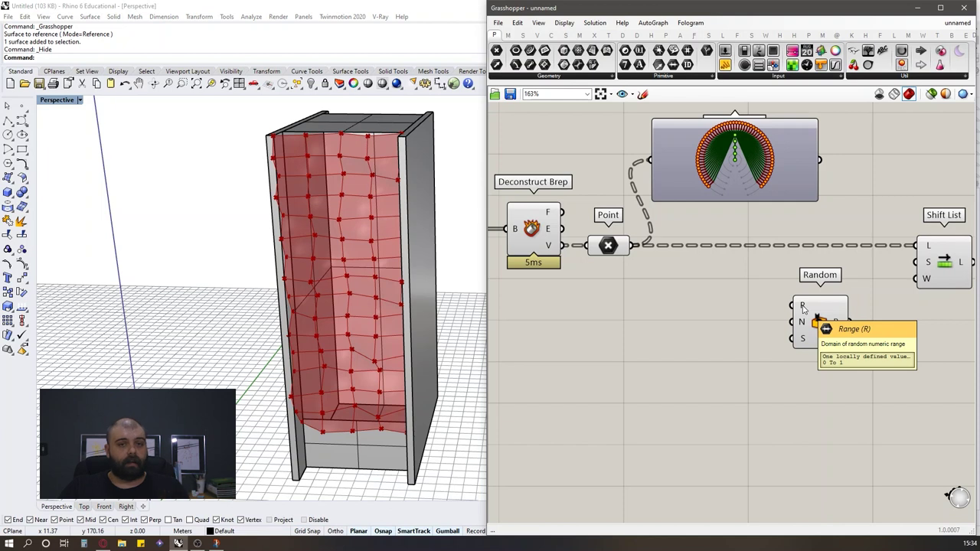
Add a Construct Domain component and connect its domain output to the range input of Random.
{"action": "double_click", "coordinate": [685, 341]}
{"action": "type", "text": "co"}
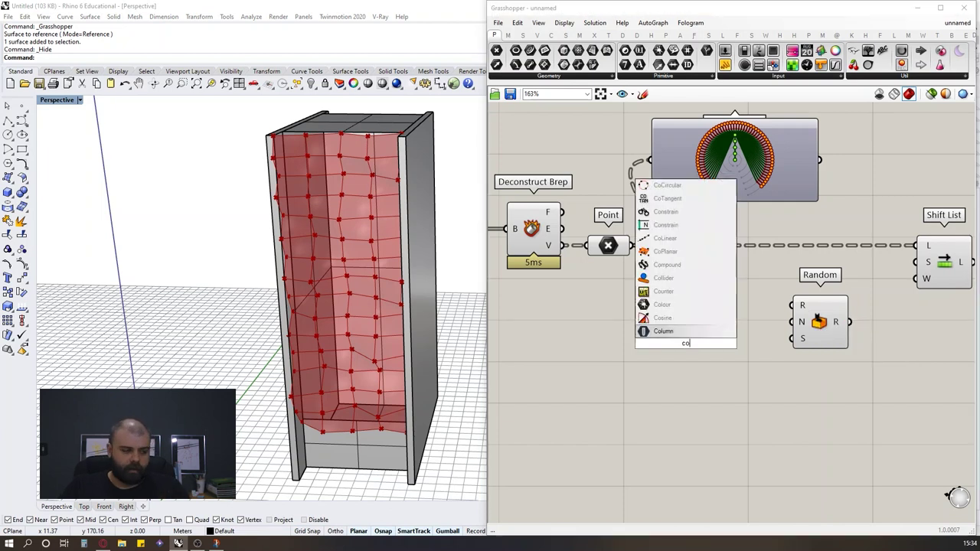
{"action": "type", "text": "n domain"}
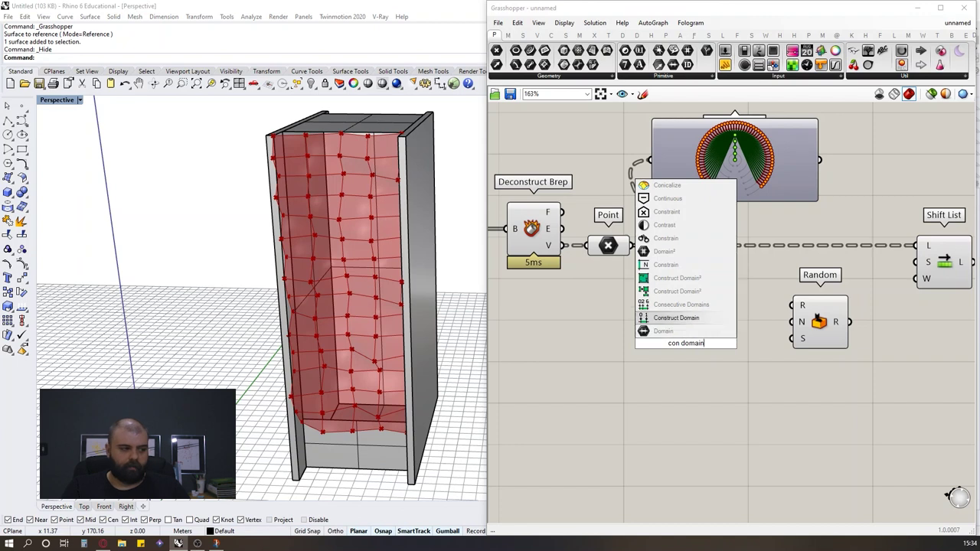
{"action": "left_click", "coordinate": [676, 317]}
{"action": "left_click_drag", "start_coordinate": [695, 343], "coordinate": [740, 300]}
{"action": "left_click_drag", "start_coordinate": [834, 316], "coordinate": [842, 346]}
{"action": "left_click_drag", "start_coordinate": [729, 305], "coordinate": [805, 332]}
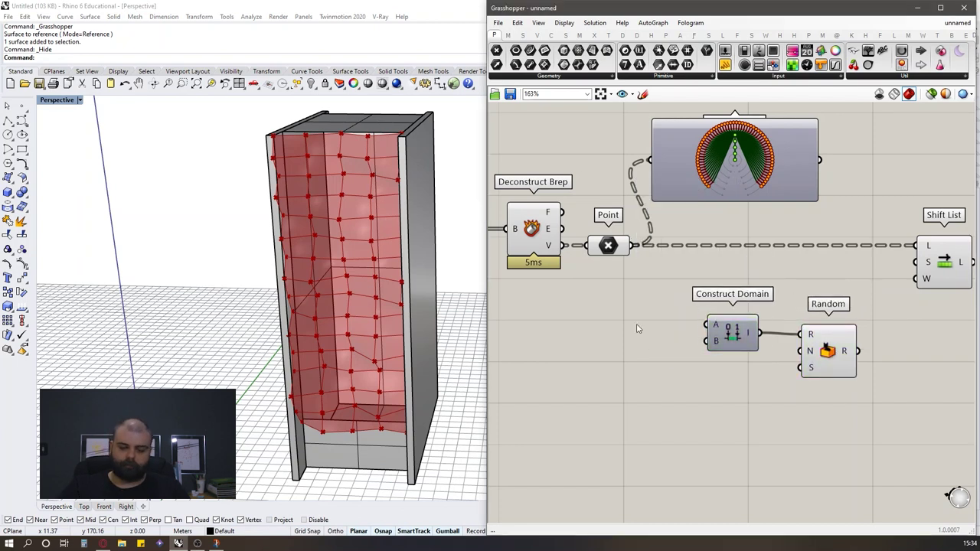
Add two integer sliders for Construct Domain, setting the domain start to 1 and the domain end to 9.
{"action": "double_click", "coordinate": [631, 331]}
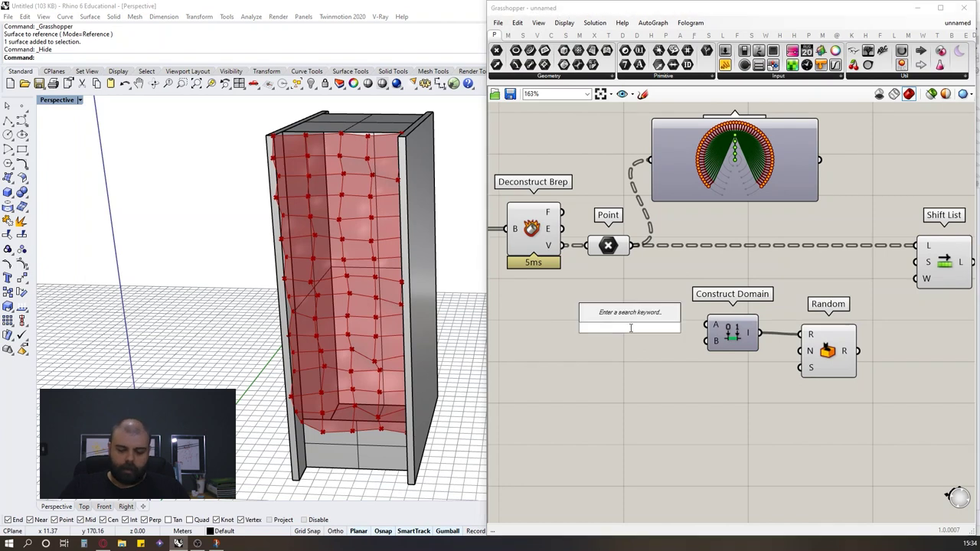
{"action": "type", "text": "0"}
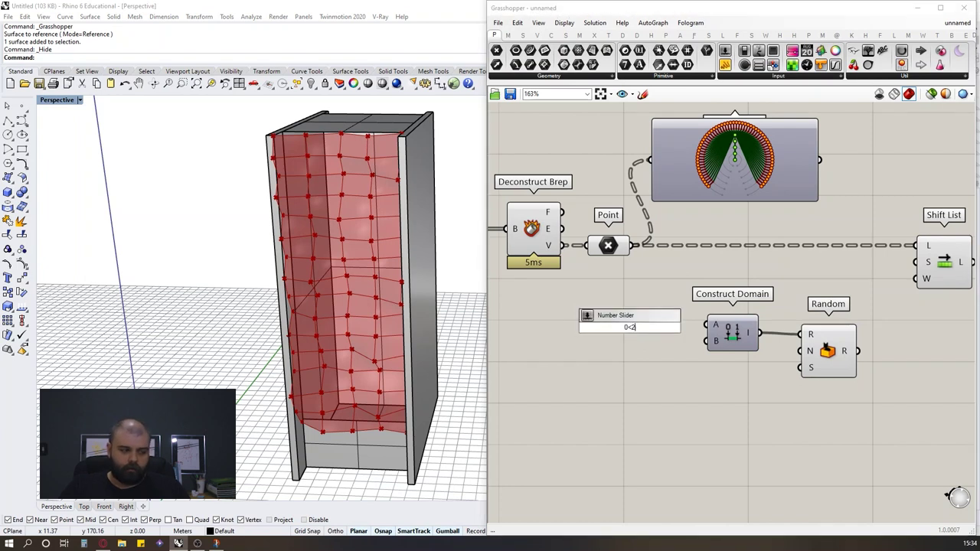
{"action": "type", "text": "<10"}
{"action": "key", "text": "Return"}
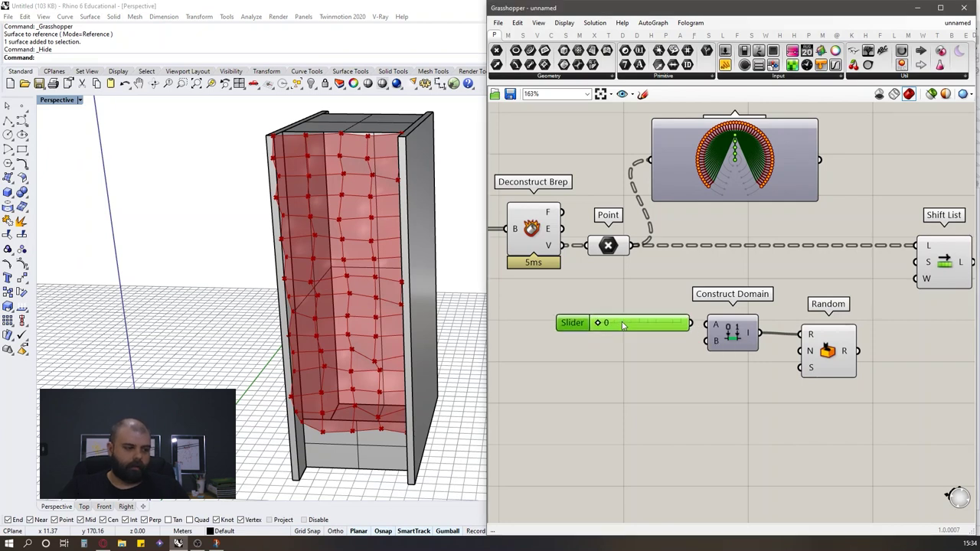
{"action": "left_click_drag", "start_coordinate": [680, 319], "coordinate": [705, 342]}
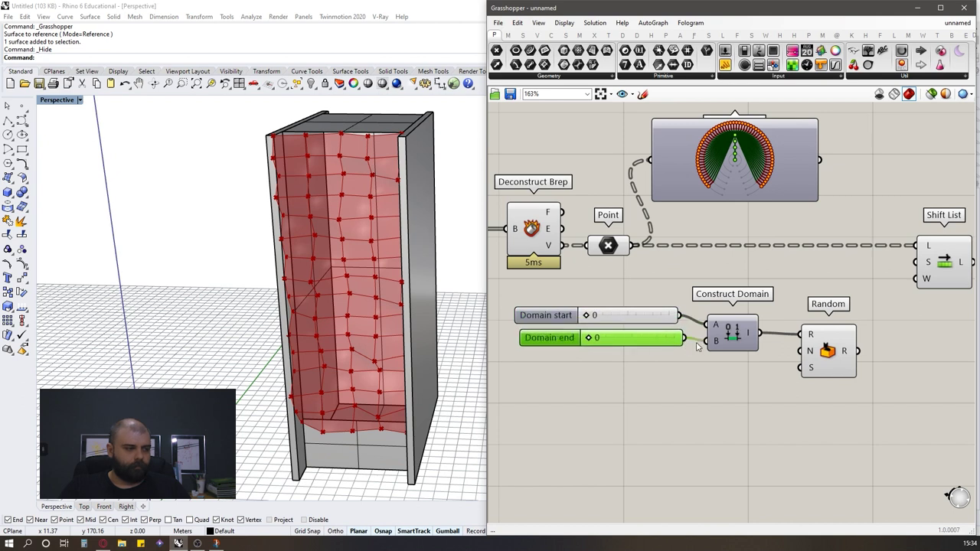
{"action": "left_click_drag", "start_coordinate": [589, 339], "coordinate": [665, 339]}
{"action": "left_click_drag", "start_coordinate": [584, 316], "coordinate": [594, 316]}
{"action": "left_click", "coordinate": [805, 290]}
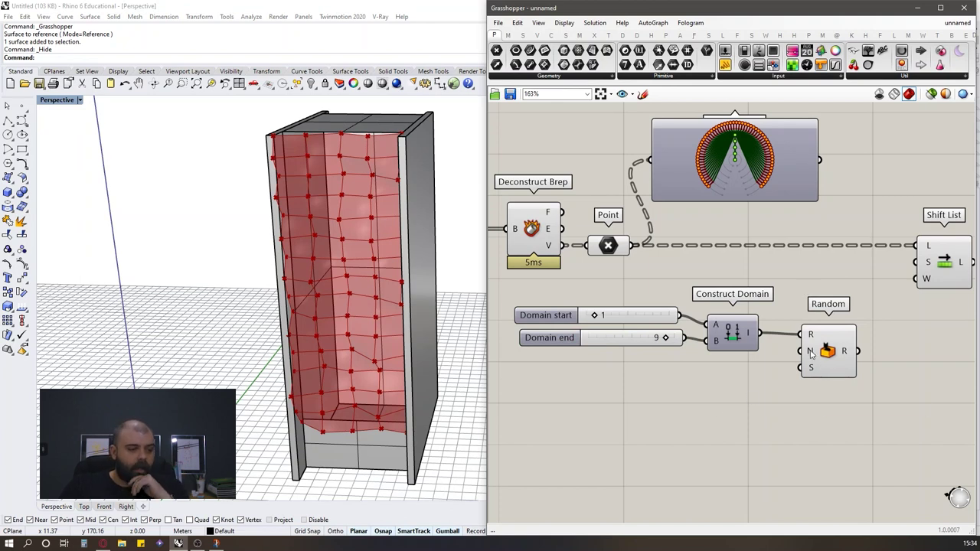
Connect a panel to the output of Random to display the generated numbers.
{"action": "mouse_move", "coordinate": [851, 352]}
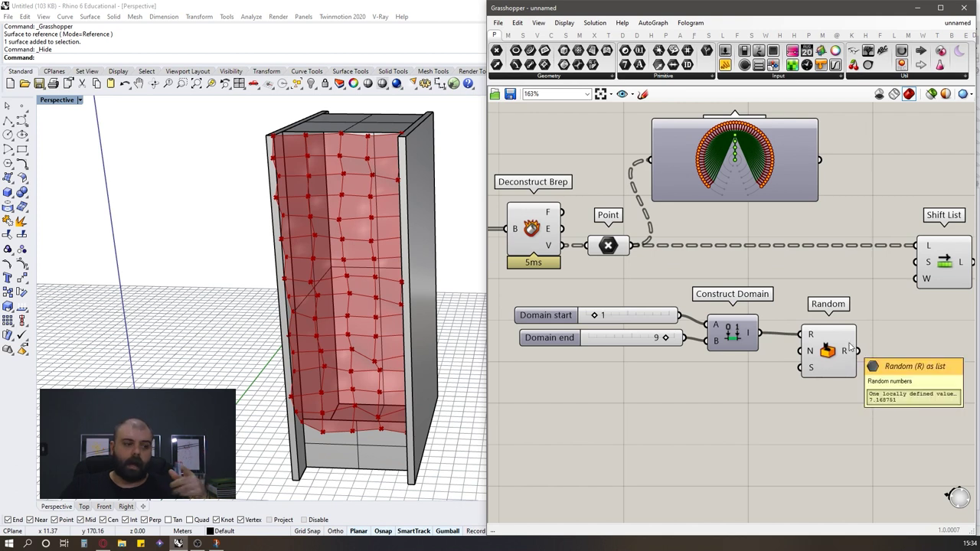
{"action": "mouse_move", "coordinate": [810, 353]}
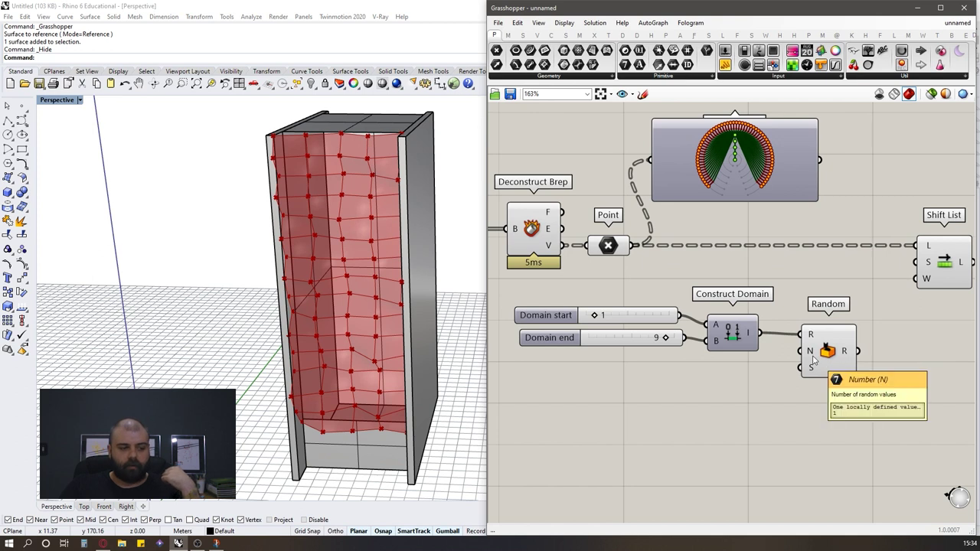
{"action": "left_click_drag", "start_coordinate": [951, 360], "coordinate": [949, 356]}
{"action": "left_click_drag", "start_coordinate": [858, 350], "coordinate": [880, 353]}
Try a count of 2 on Random's number input with a small panel, and delete that panel.
{"action": "double_click", "coordinate": [759, 373]}
{"action": "type", "text": "2"}
{"action": "key", "text": "Return"}
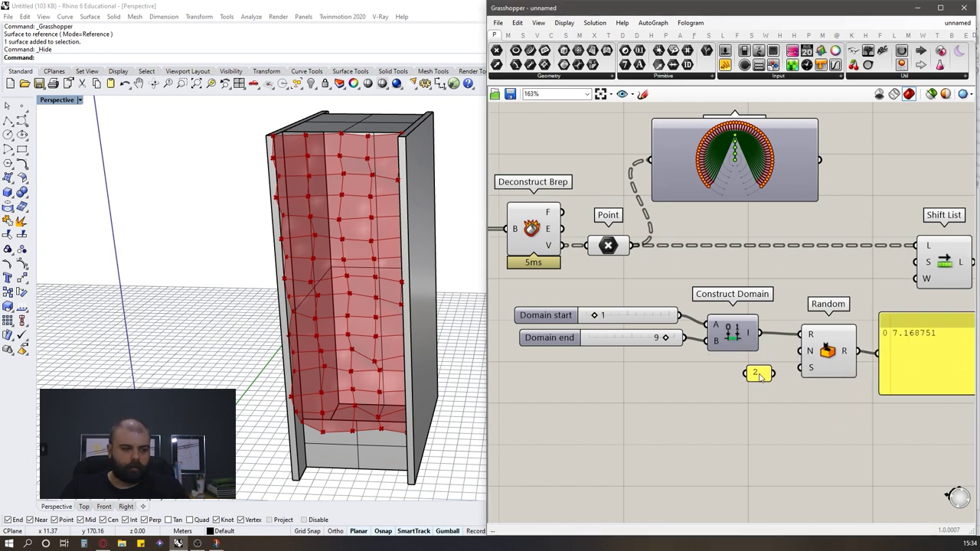
{"action": "left_click_drag", "start_coordinate": [773, 373], "coordinate": [800, 351]}
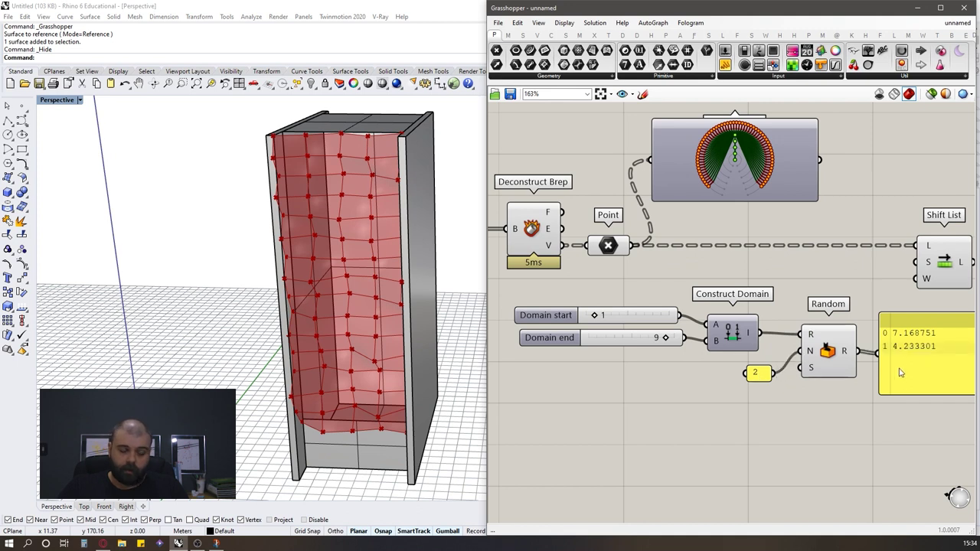
{"action": "left_click", "coordinate": [758, 375]}
{"action": "key", "text": "Delete"}
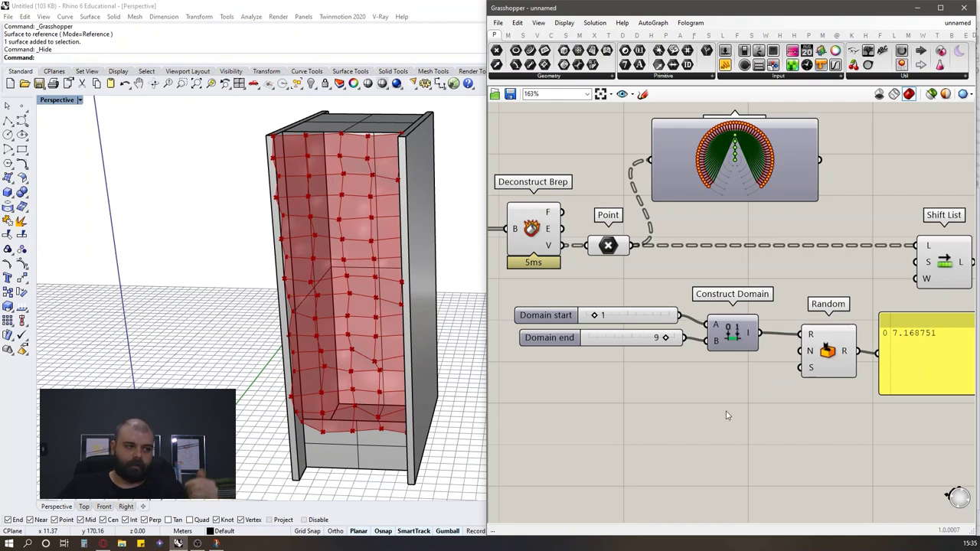
Add a List Length component and connect the Quad Panels output to its list input.
{"action": "double_click", "coordinate": [680, 417]}
{"action": "type", "text": "list le"}
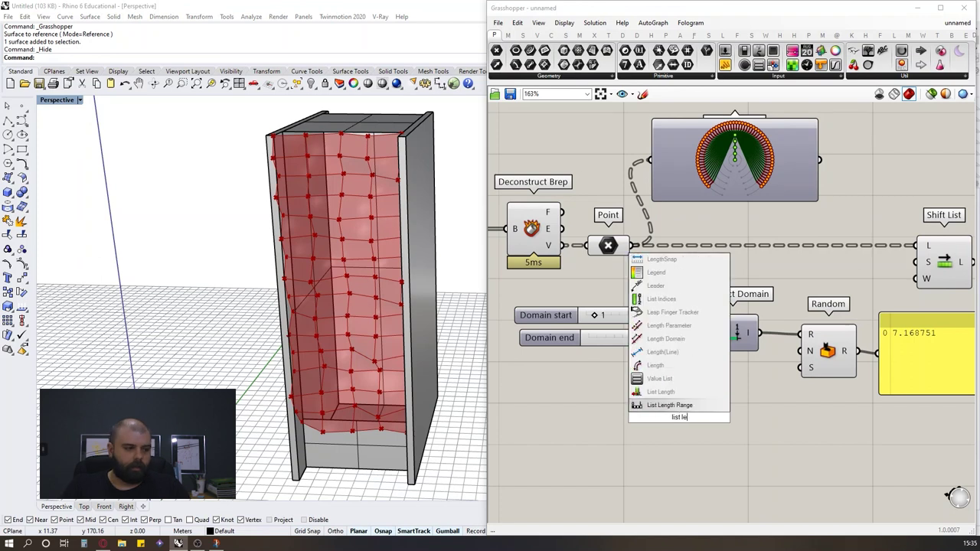
{"action": "left_click", "coordinate": [672, 392]}
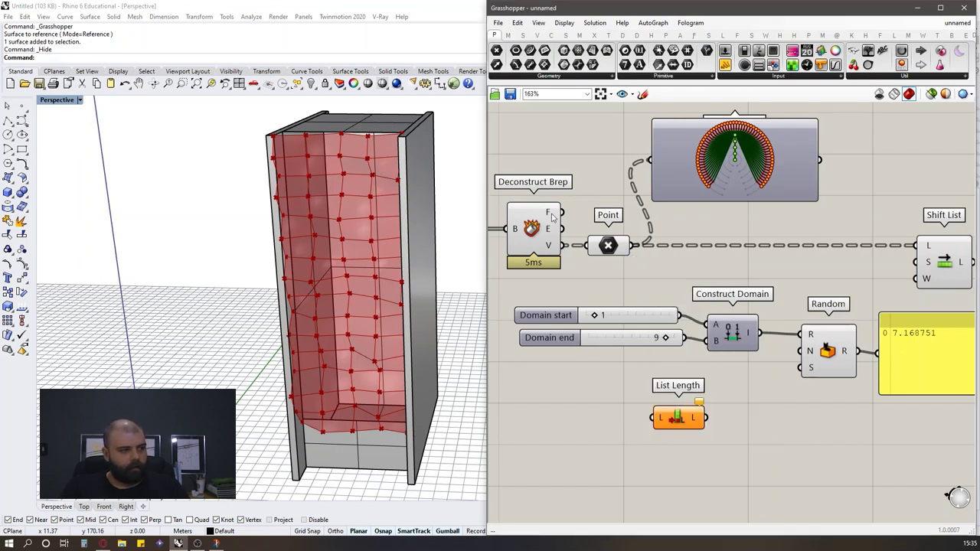
{"action": "mouse_move", "coordinate": [552, 218]}
{"action": "scroll", "coordinate": [731, 246], "scroll_direction": "down", "scroll_amount": 2}
{"action": "scroll", "coordinate": [542, 236], "scroll_direction": "up", "scroll_amount": 3}
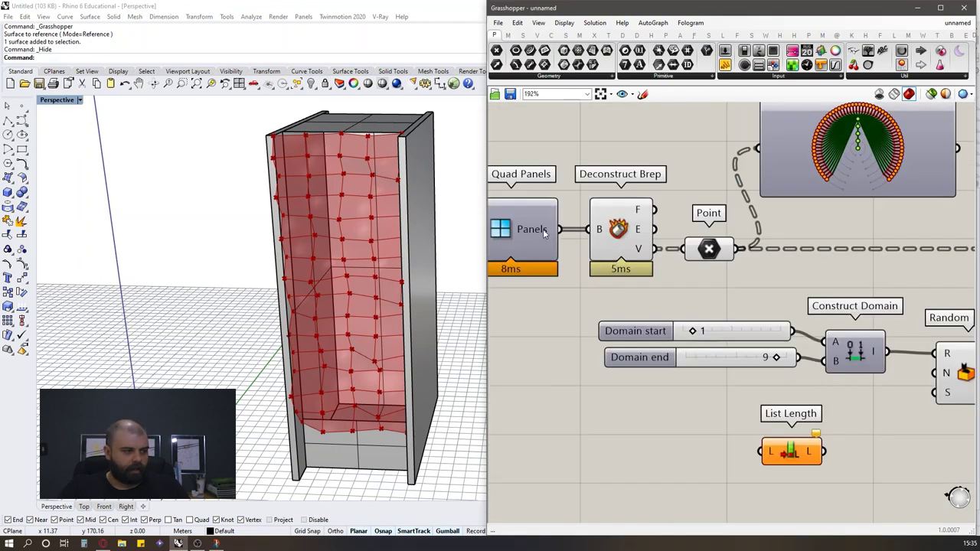
{"action": "left_click_drag", "start_coordinate": [560, 229], "coordinate": [787, 457]}
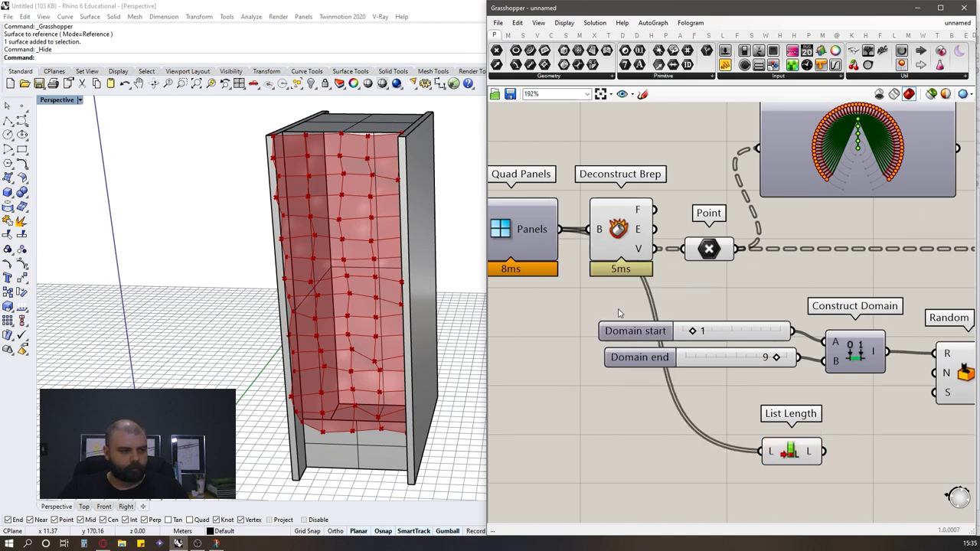
Connect the List Length output to Random's number input so each panel gets one random value.
{"action": "scroll", "coordinate": [597, 297], "scroll_direction": "down", "scroll_amount": 1}
{"action": "scroll", "coordinate": [804, 434], "scroll_direction": "up", "scroll_amount": 2}
{"action": "right_click_drag", "start_coordinate": [803, 434], "coordinate": [705, 393]}
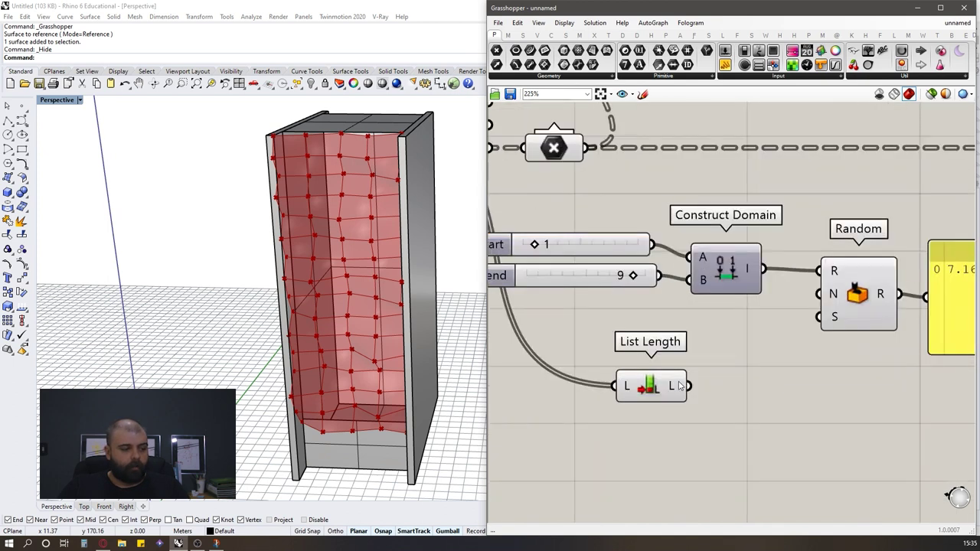
{"action": "mouse_move", "coordinate": [679, 386]}
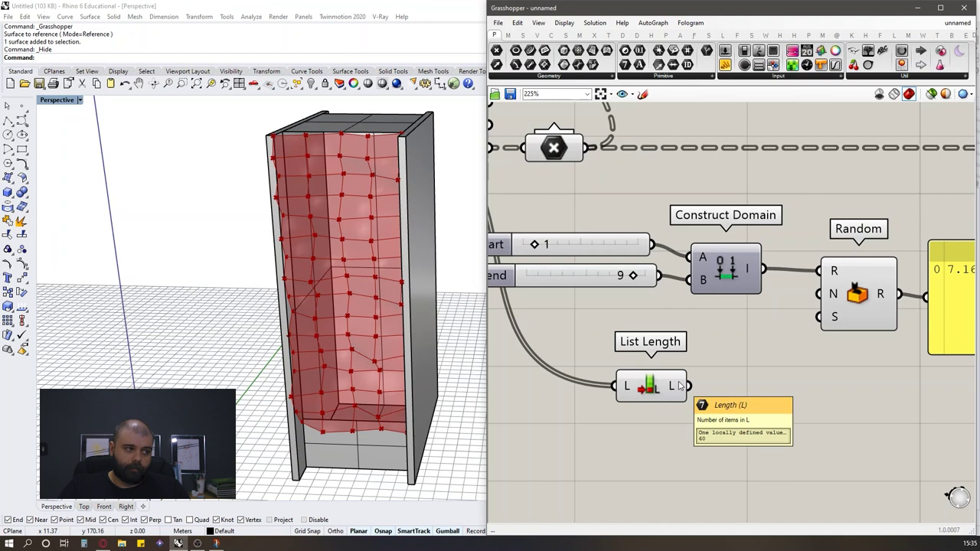
{"action": "scroll", "coordinate": [679, 386], "scroll_direction": "down", "scroll_amount": 3}
{"action": "scroll", "coordinate": [666, 387], "scroll_direction": "up", "scroll_amount": 4}
{"action": "left_click_drag", "start_coordinate": [633, 390], "coordinate": [748, 325]}
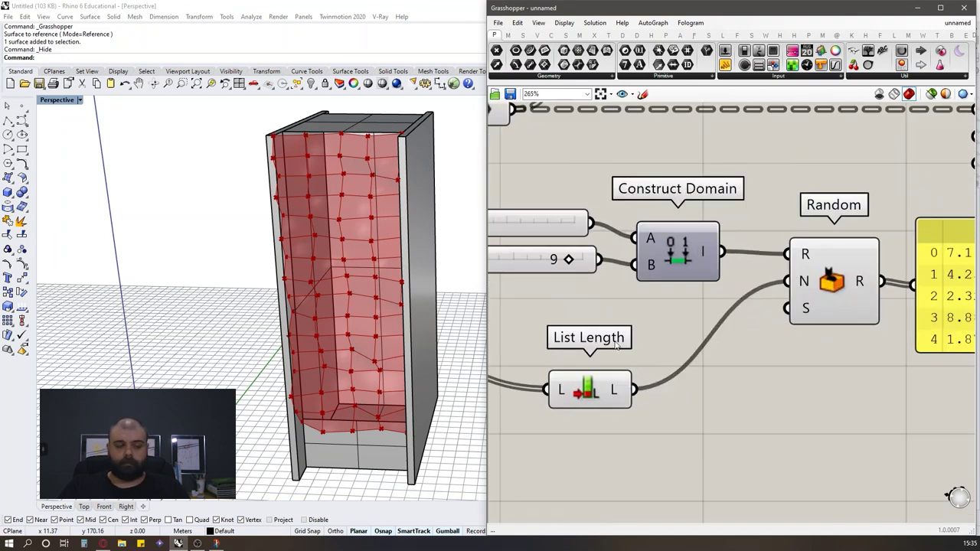
Enlarge the panel showing Random's values, scroll its list, and move it farther from Random.
{"action": "scroll", "coordinate": [564, 337], "scroll_direction": "down", "scroll_amount": 2}
{"action": "right_click_drag", "start_coordinate": [879, 307], "coordinate": [724, 321]}
{"action": "scroll", "coordinate": [719, 324], "scroll_direction": "up", "scroll_amount": 2}
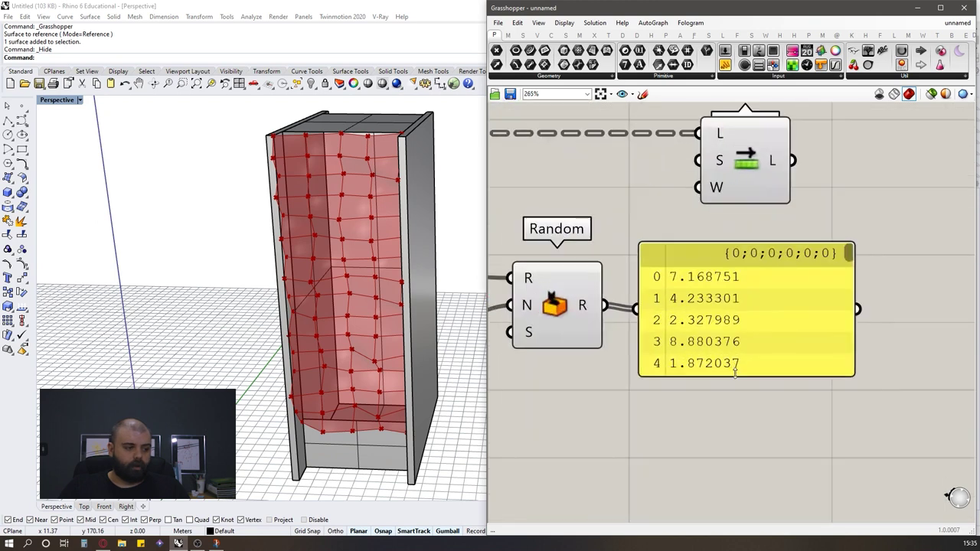
{"action": "left_click_drag", "start_coordinate": [735, 374], "coordinate": [752, 426]}
{"action": "mouse_move", "coordinate": [854, 263]}
{"action": "left_mouse_down"}
{"action": "mouse_move", "coordinate": [830, 380]}
{"action": "mouse_move", "coordinate": [838, 274]}
{"action": "left_mouse_up"}
{"action": "left_click_drag", "start_coordinate": [773, 333], "coordinate": [910, 304]}
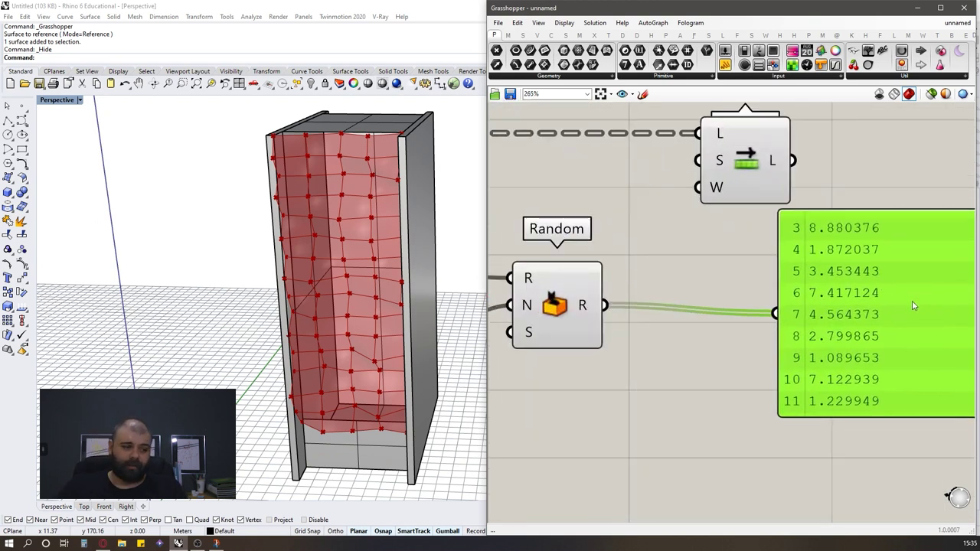
Insert an Integer parameter between Random and the panel to round the random numbers.
{"action": "double_click", "coordinate": [704, 273]}
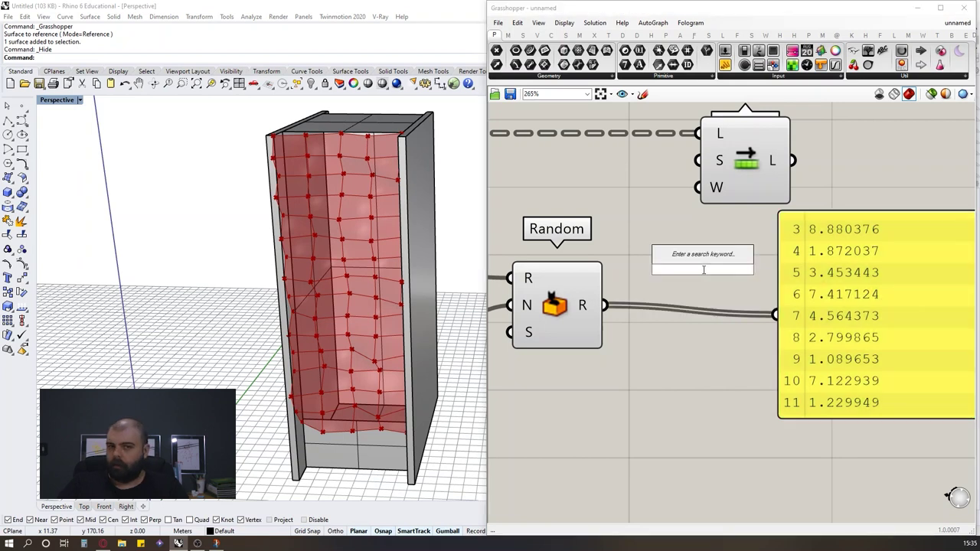
{"action": "type", "text": "integ"}
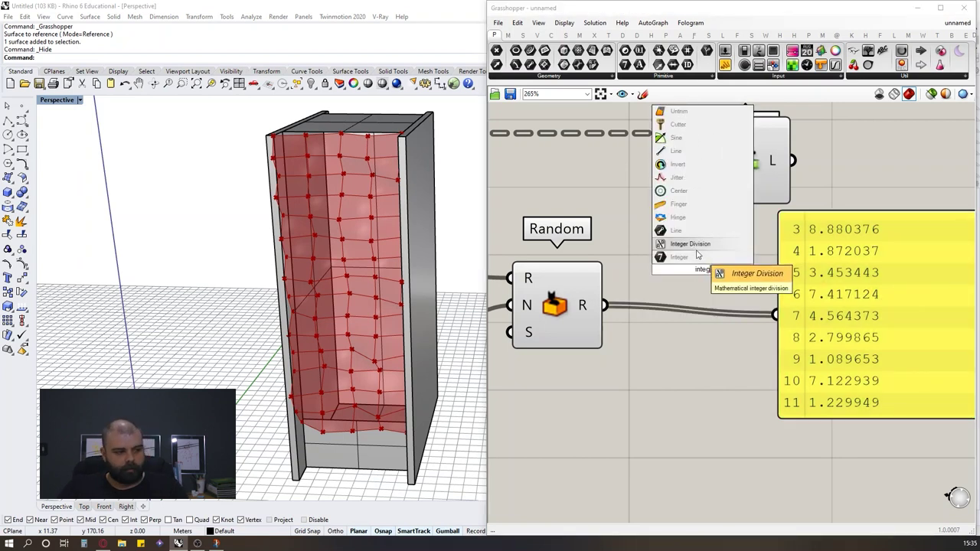
{"action": "left_click", "coordinate": [691, 258]}
{"action": "left_click_drag", "start_coordinate": [605, 304], "coordinate": [777, 320]}
{"action": "scroll", "coordinate": [678, 299], "scroll_direction": "down", "scroll_amount": 3}
{"action": "scroll", "coordinate": [879, 267], "scroll_direction": "up", "scroll_amount": 1}
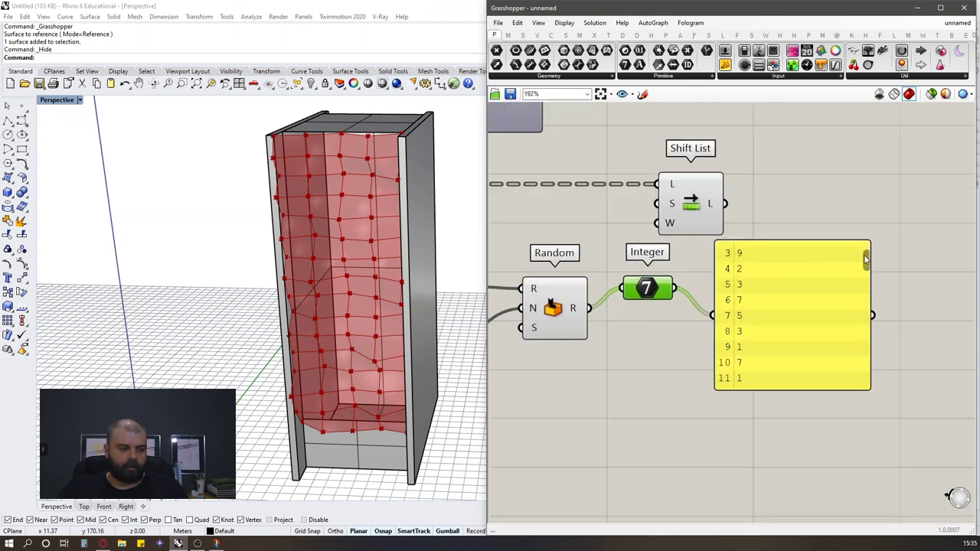
Move Shift List farther from the Integer parameter and review the integer values in the panel from first to last.
{"action": "left_click_drag", "start_coordinate": [865, 258], "coordinate": [870, 235]}
{"action": "left_click_drag", "start_coordinate": [691, 200], "coordinate": [792, 201]}
{"action": "left_click", "coordinate": [825, 272]}
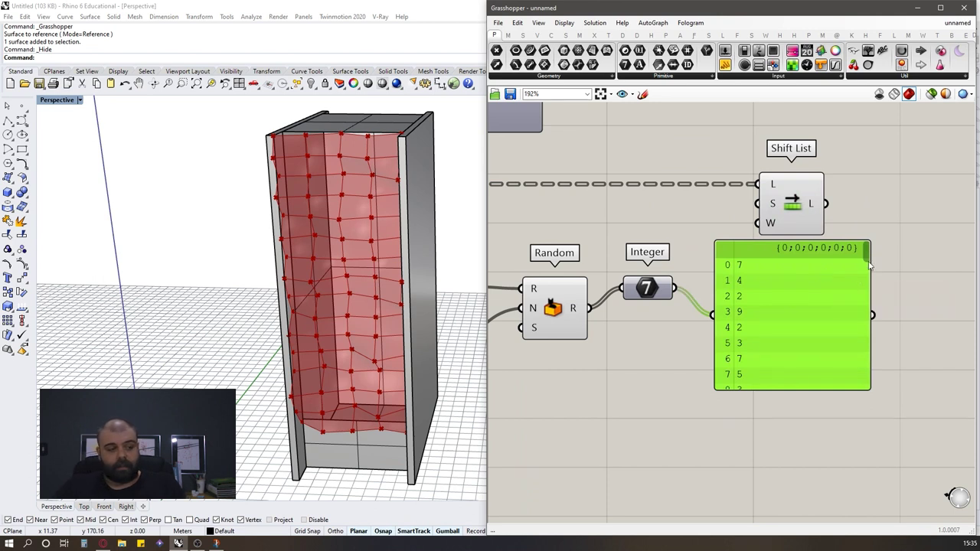
{"action": "left_click_drag", "start_coordinate": [871, 252], "coordinate": [858, 391]}
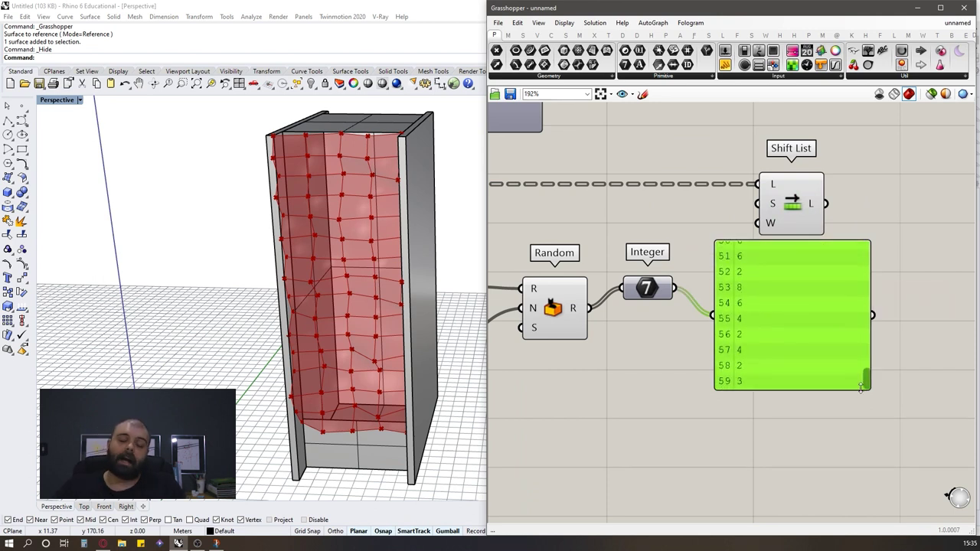
Duplicate the Param Viewer below the panel and connect the copy to Integer's output to inspect its data structure.
{"action": "scroll", "coordinate": [860, 389], "scroll_direction": "down", "scroll_amount": 3}
{"action": "scroll", "coordinate": [660, 222], "scroll_direction": "up", "scroll_amount": 4}
{"action": "left_click_drag", "start_coordinate": [660, 222], "coordinate": [742, 218]}
{"action": "scroll", "coordinate": [729, 222], "scroll_direction": "up", "scroll_amount": 5}
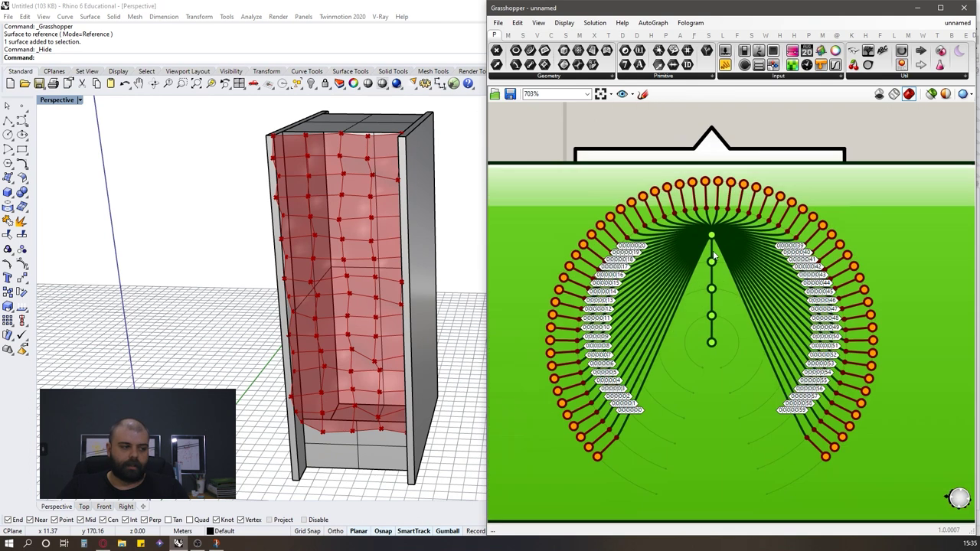
{"action": "scroll", "coordinate": [662, 228], "scroll_direction": "down", "scroll_amount": 10}
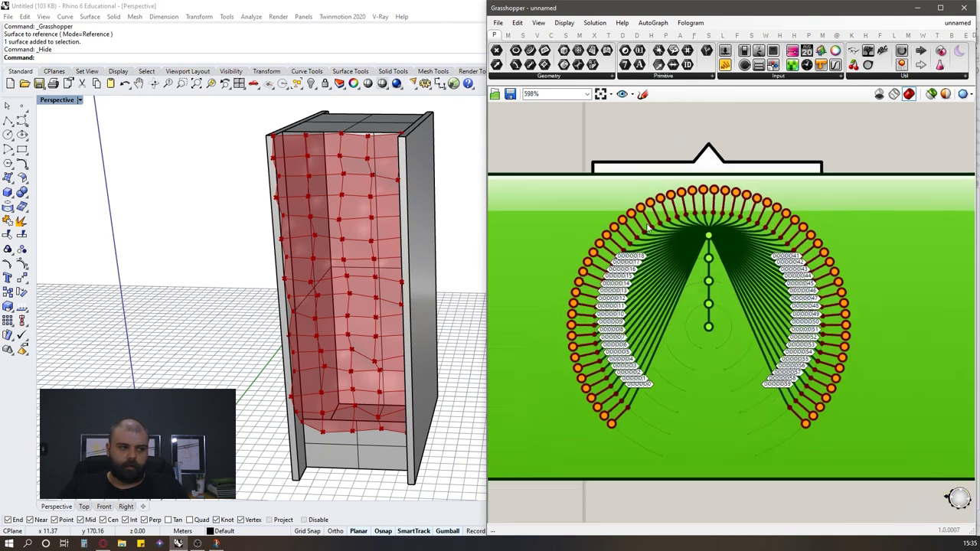
{"action": "left_click_drag", "start_coordinate": [666, 252], "coordinate": [777, 421]}
{"action": "scroll", "coordinate": [640, 243], "scroll_direction": "down", "scroll_amount": 2}
{"action": "left_click_drag", "start_coordinate": [727, 334], "coordinate": [737, 422]}
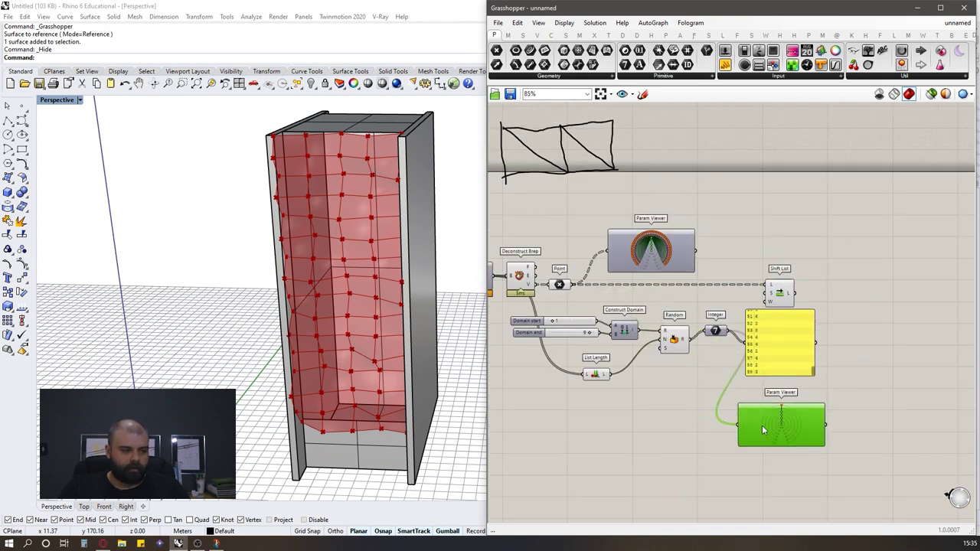
{"action": "scroll", "coordinate": [761, 425], "scroll_direction": "up", "scroll_amount": 3}
{"action": "scroll", "coordinate": [728, 304], "scroll_direction": "down", "scroll_amount": 2}
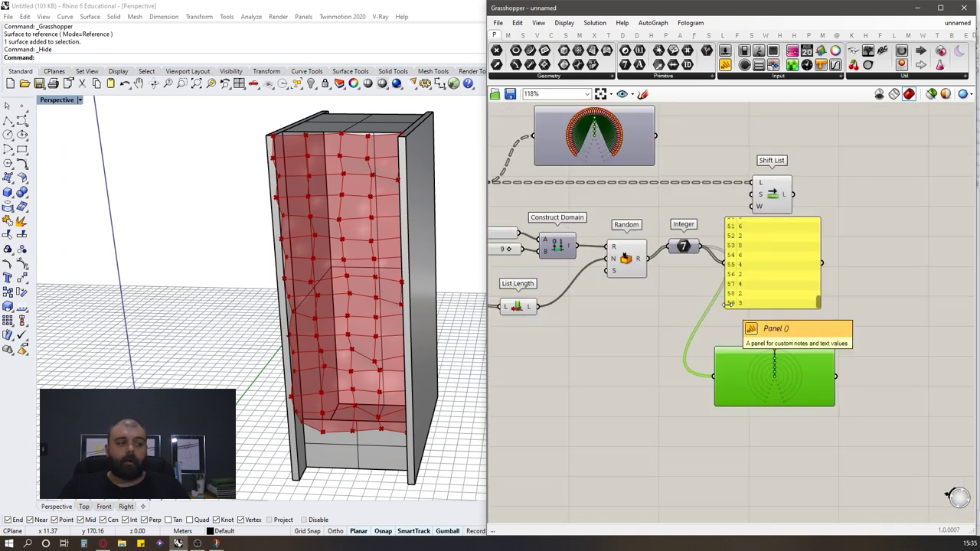
Graft the Integer parameter so each random value sits in its own branch.
{"action": "scroll", "coordinate": [700, 283], "scroll_direction": "up", "scroll_amount": 3}
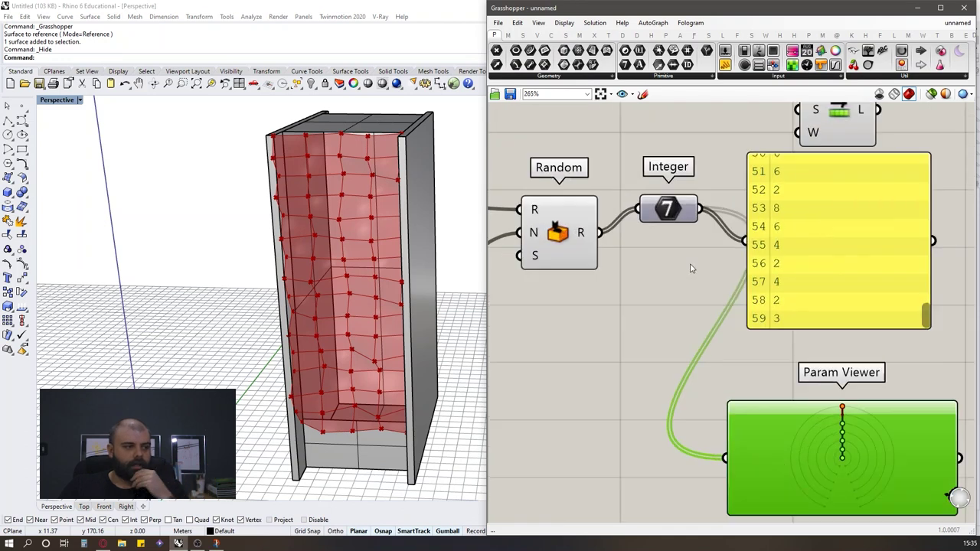
{"action": "right_click", "coordinate": [686, 205]}
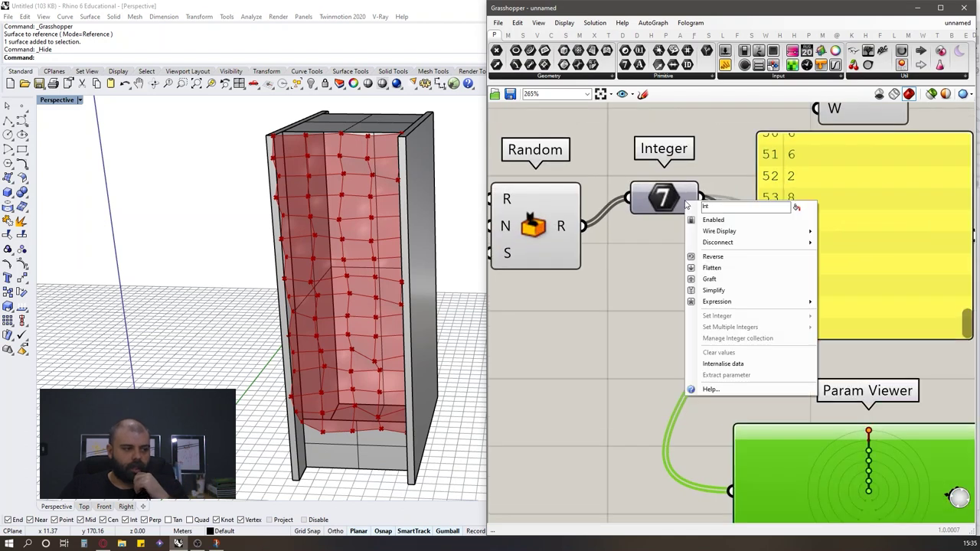
{"action": "left_click", "coordinate": [716, 278]}
{"action": "scroll", "coordinate": [699, 292], "scroll_direction": "down", "scroll_amount": 4}
{"action": "scroll", "coordinate": [806, 410], "scroll_direction": "down", "scroll_amount": 3}
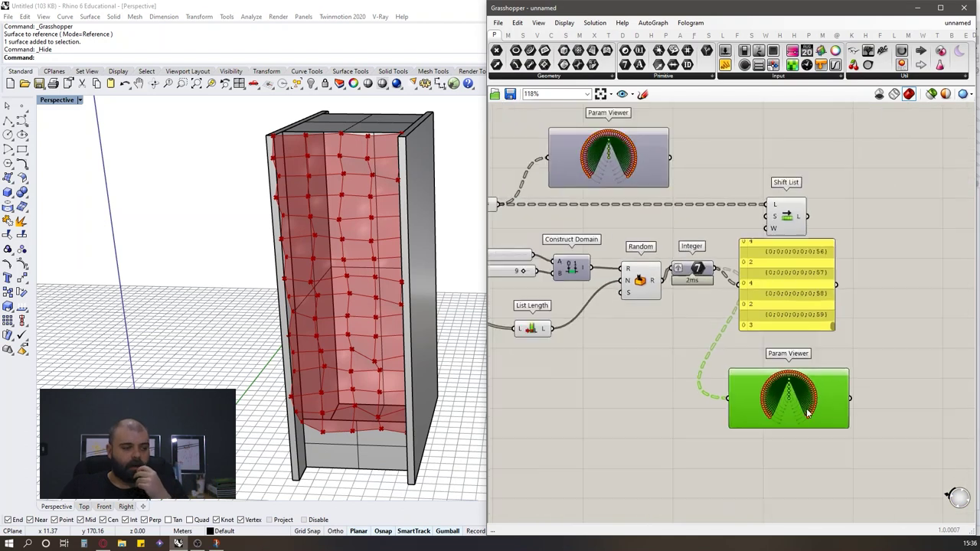
Place the second Param Viewer beside the first and compare the branch structures of the points and the integers.
{"action": "left_click_drag", "start_coordinate": [806, 410], "coordinate": [893, 273]}
{"action": "scroll", "coordinate": [676, 252], "scroll_direction": "up", "scroll_amount": 6}
{"action": "scroll", "coordinate": [776, 294], "scroll_direction": "down", "scroll_amount": 3}
{"action": "left_click", "coordinate": [912, 208]}
{"action": "scroll", "coordinate": [876, 325], "scroll_direction": "up", "scroll_amount": 4}
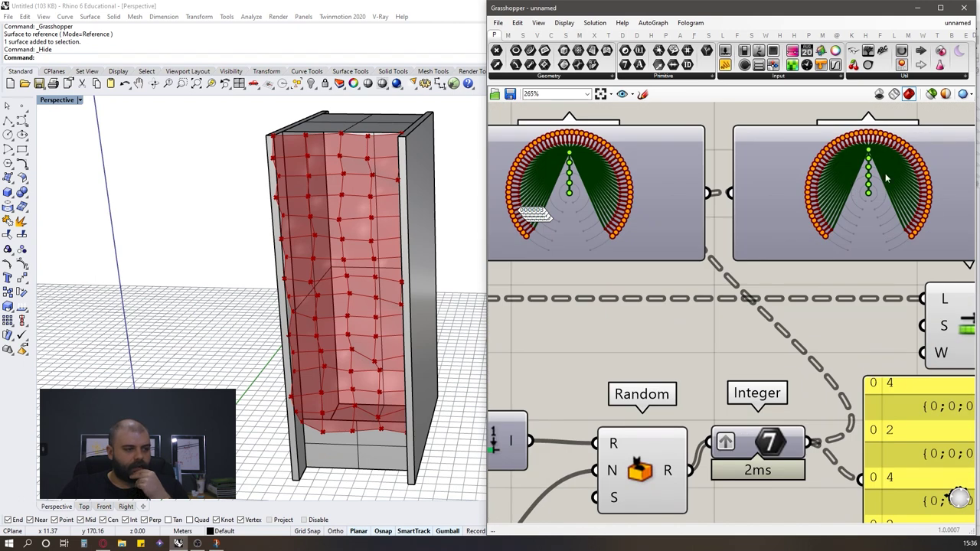
{"action": "scroll", "coordinate": [931, 213], "scroll_direction": "down", "scroll_amount": 3}
{"action": "scroll", "coordinate": [625, 216], "scroll_direction": "up", "scroll_amount": 6}
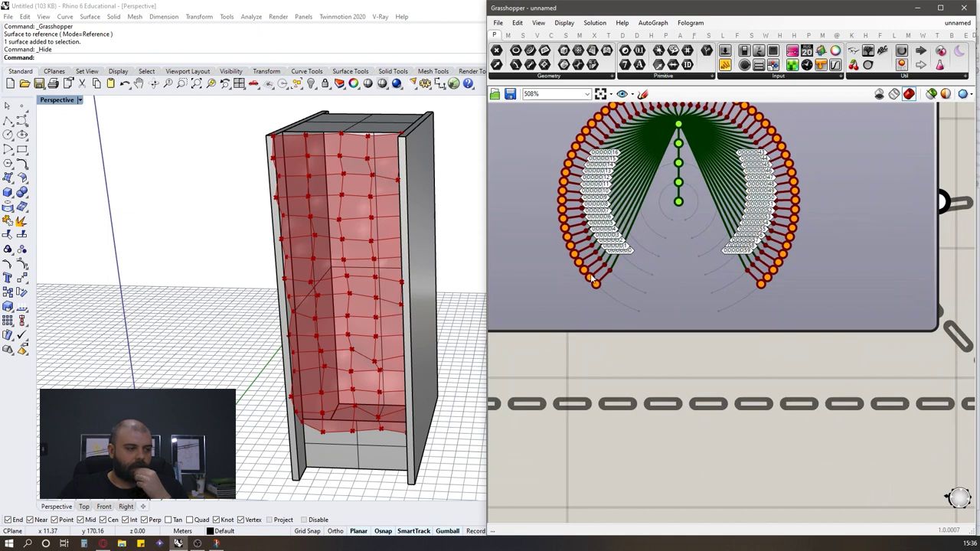
{"action": "scroll", "coordinate": [838, 268], "scroll_direction": "down", "scroll_amount": 4}
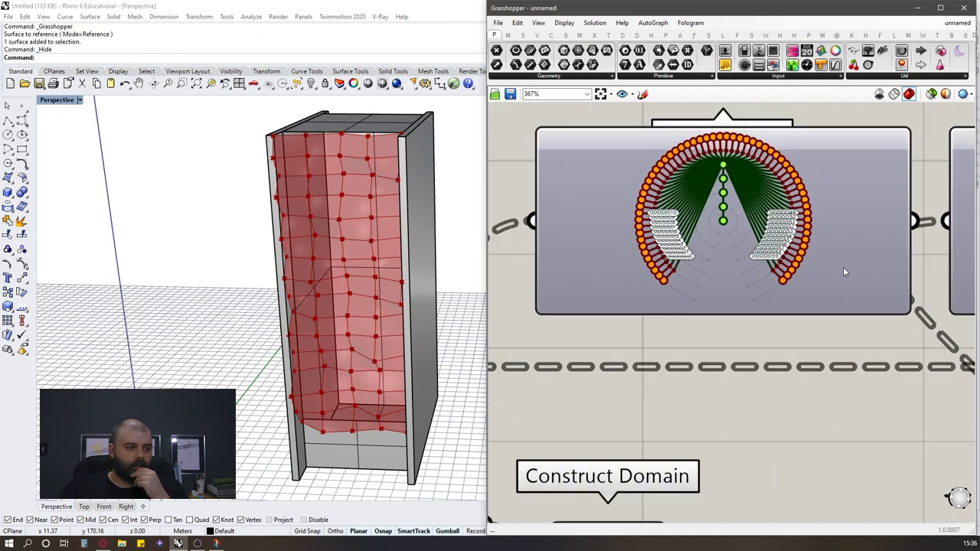
{"action": "scroll", "coordinate": [859, 256], "scroll_direction": "down", "scroll_amount": 2}
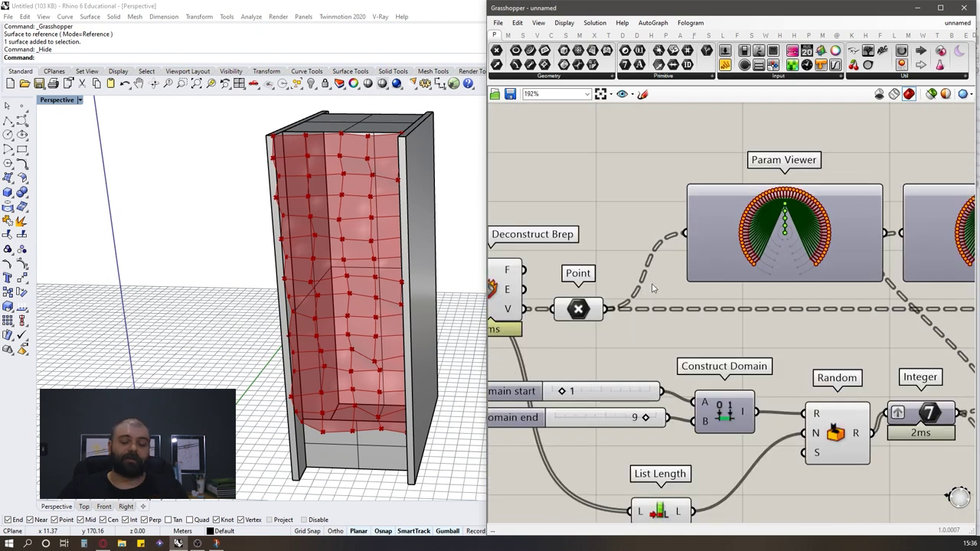
{"action": "scroll", "coordinate": [689, 245], "scroll_direction": "down", "scroll_amount": 5}
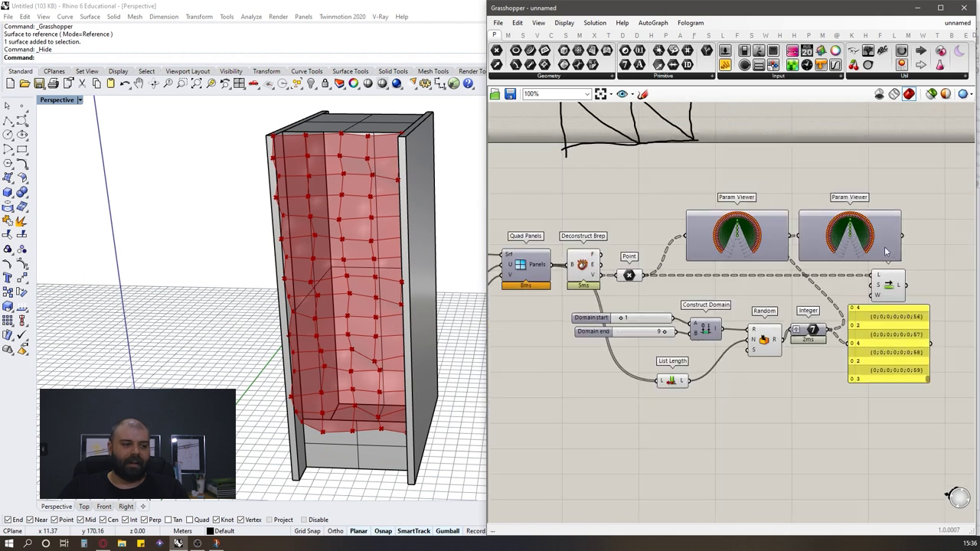
Connect the grafted Integer output to the shift input of Shift List.
{"action": "scroll", "coordinate": [687, 470], "scroll_direction": "up", "scroll_amount": 7}
{"action": "left_click_drag", "start_coordinate": [687, 470], "coordinate": [793, 349]}
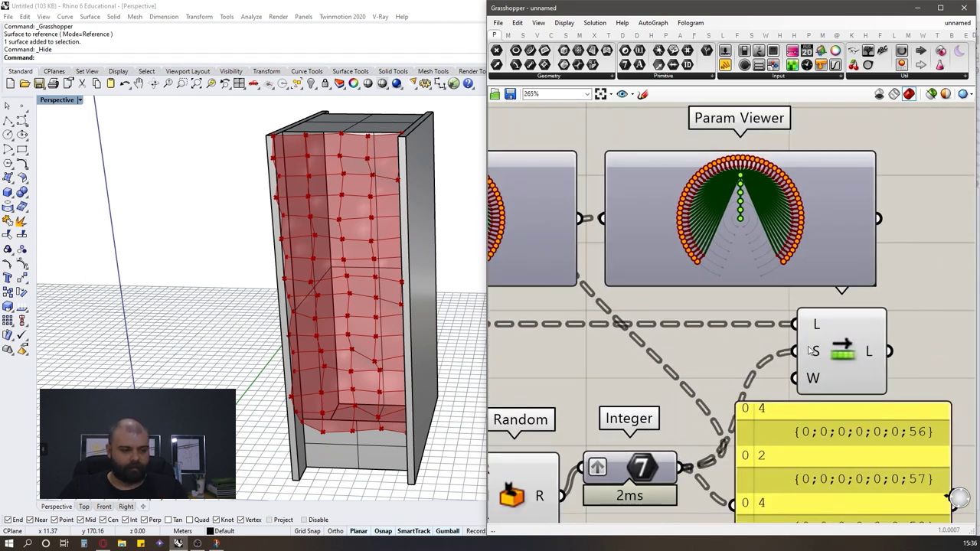
{"action": "scroll", "coordinate": [775, 342], "scroll_direction": "down", "scroll_amount": 5}
Check the first values in the integer panel, and delete the panel and both Param Viewers.
{"action": "left_click", "coordinate": [804, 397]}
{"action": "left_click_drag", "start_coordinate": [843, 448], "coordinate": [841, 352]}
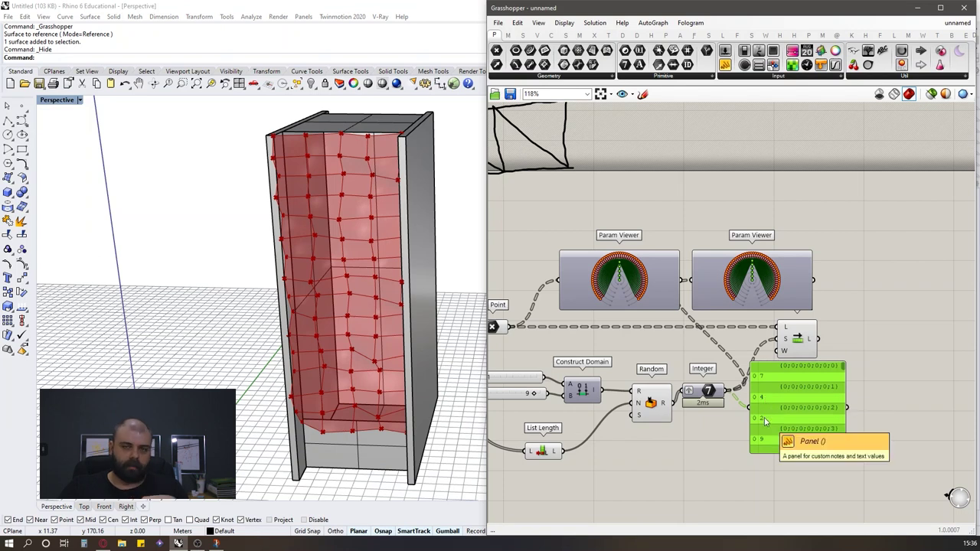
{"action": "key", "text": "Delete"}
{"action": "left_click", "coordinate": [763, 290]}
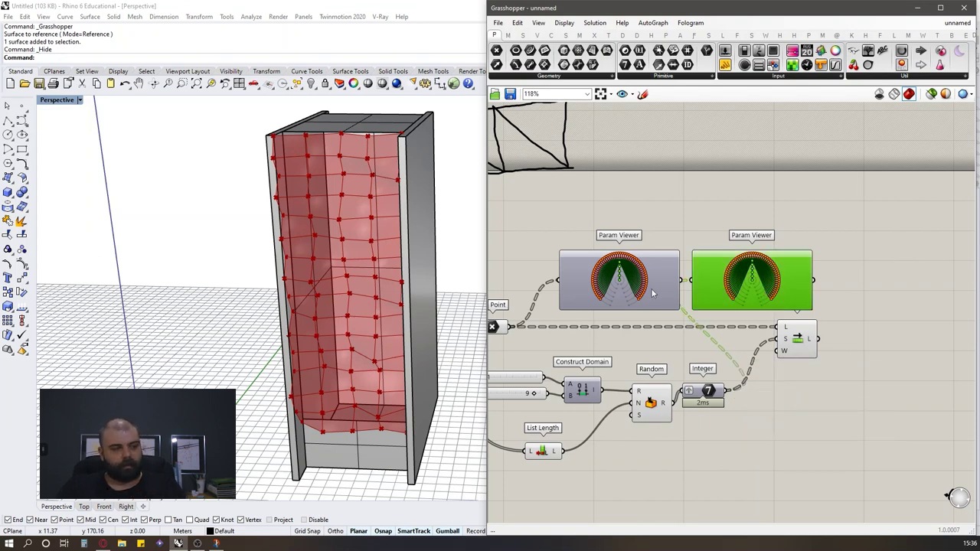
{"action": "key", "text": "Delete"}
{"action": "left_click", "coordinate": [651, 289]}
{"action": "key", "text": "Delete"}
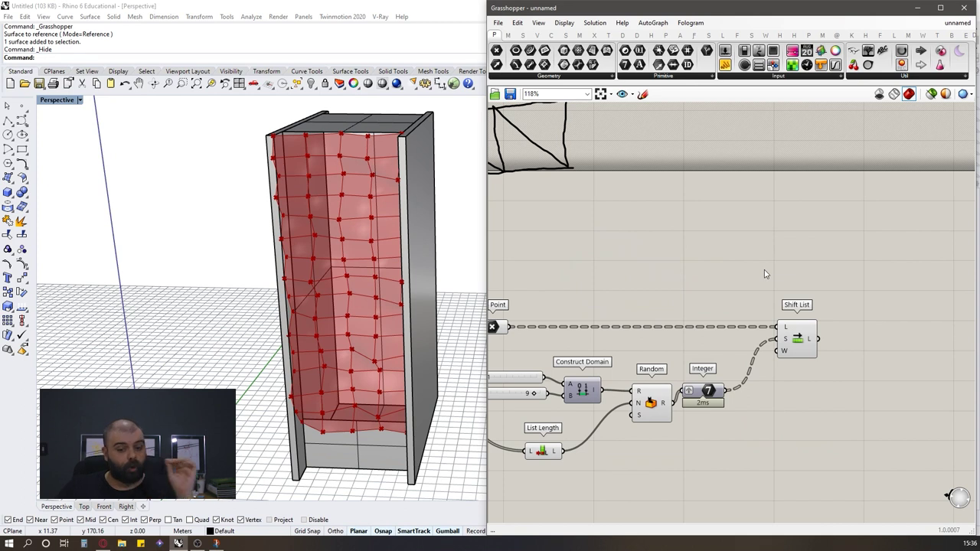
Add a List Item component and connect the Shift List output to its list input.
{"action": "double_click", "coordinate": [864, 350]}
{"action": "type", "text": "list item"}
{"action": "key", "text": "Return"}
{"action": "left_click_drag", "start_coordinate": [818, 344], "coordinate": [847, 343]}
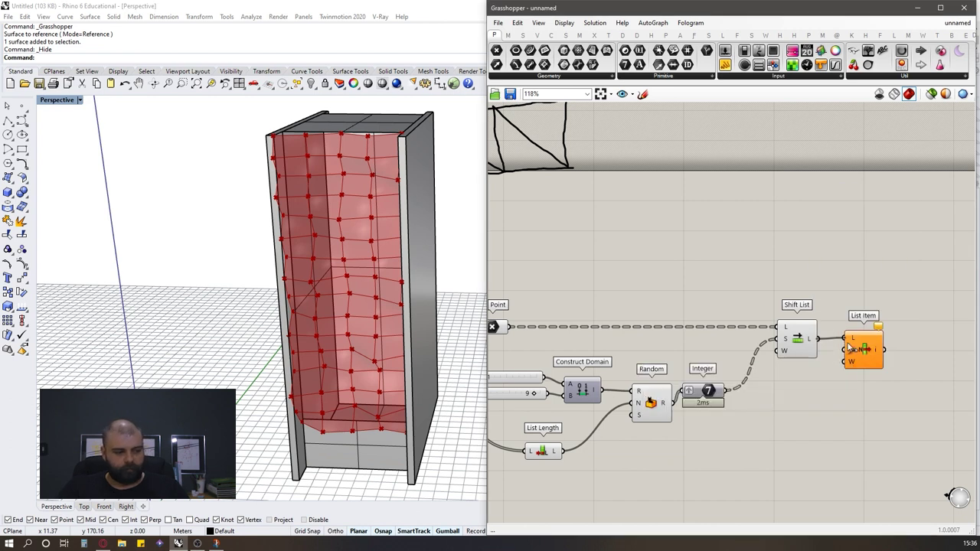
{"action": "left_click", "coordinate": [851, 349]}
Extend the List Item component with three extra outputs: +1, +2 and +3.
{"action": "scroll", "coordinate": [851, 348], "scroll_direction": "down", "scroll_amount": 1}
{"action": "scroll", "coordinate": [851, 348], "scroll_direction": "up", "scroll_amount": 5}
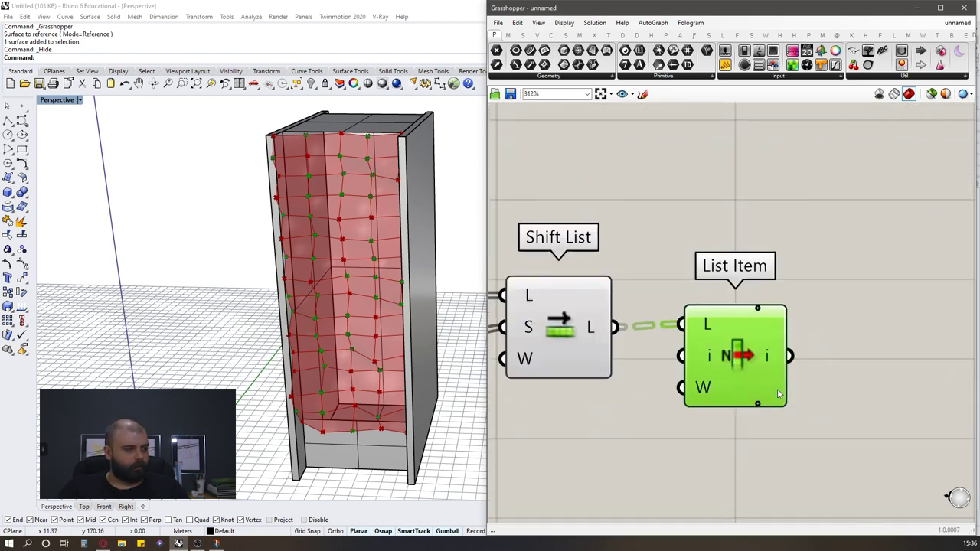
{"action": "mouse_move", "coordinate": [390, 329]}
{"action": "right_mouse_down"}
{"action": "mouse_move", "coordinate": [407, 297]}
{"action": "mouse_move", "coordinate": [391, 329]}
{"action": "right_mouse_up"}
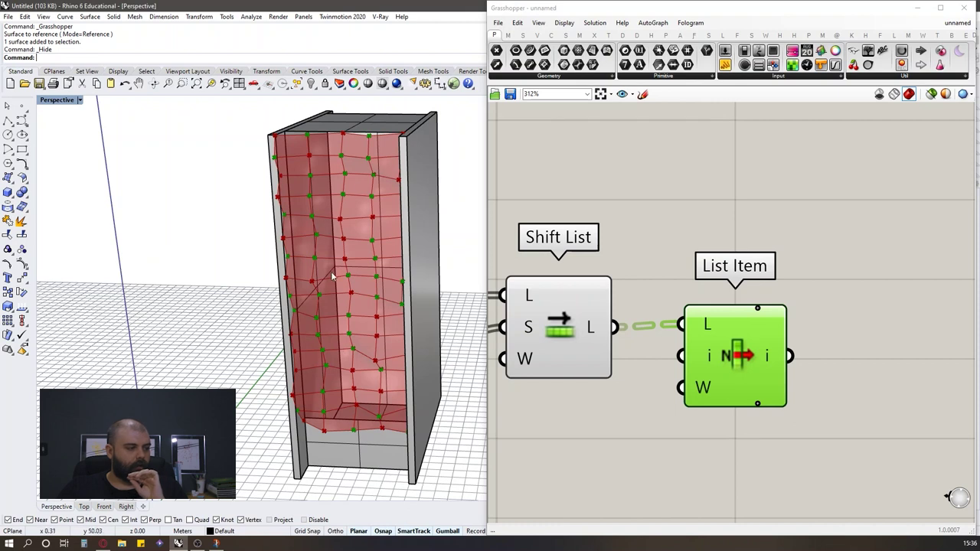
{"action": "scroll", "coordinate": [729, 344], "scroll_direction": "up", "scroll_amount": 2}
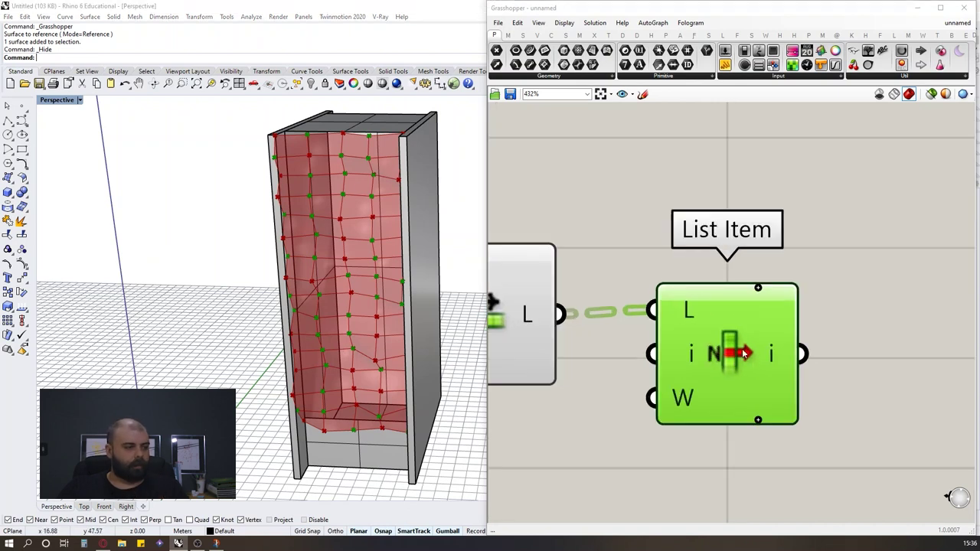
{"action": "scroll", "coordinate": [739, 346], "scroll_direction": "down", "scroll_amount": 3}
{"action": "scroll", "coordinate": [746, 348], "scroll_direction": "up", "scroll_amount": 5}
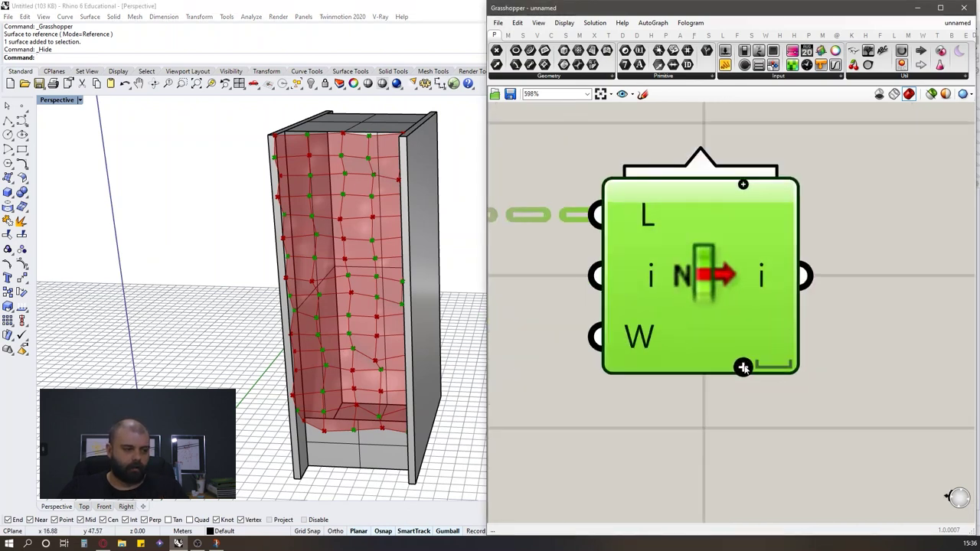
{"action": "left_click", "coordinate": [743, 366]}
{"action": "left_click", "coordinate": [742, 366]}
{"action": "left_click", "coordinate": [743, 366]}
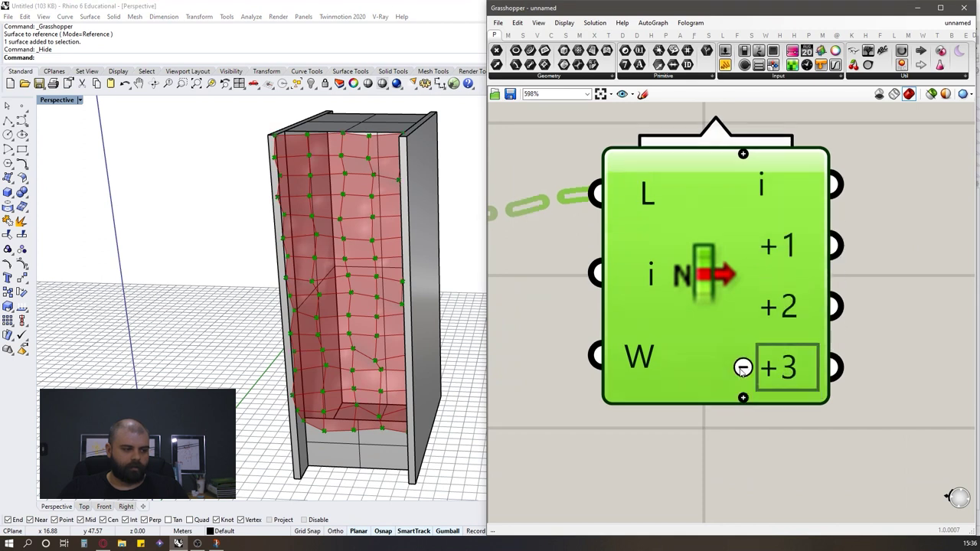
Add a 4Point Surface component and connect List Item outputs i, +1 and +2 to its A, B and C inputs.
{"action": "scroll", "coordinate": [750, 382], "scroll_direction": "down", "scroll_amount": 4}
{"action": "double_click", "coordinate": [859, 335]}
{"action": "type", "text": "4point"}
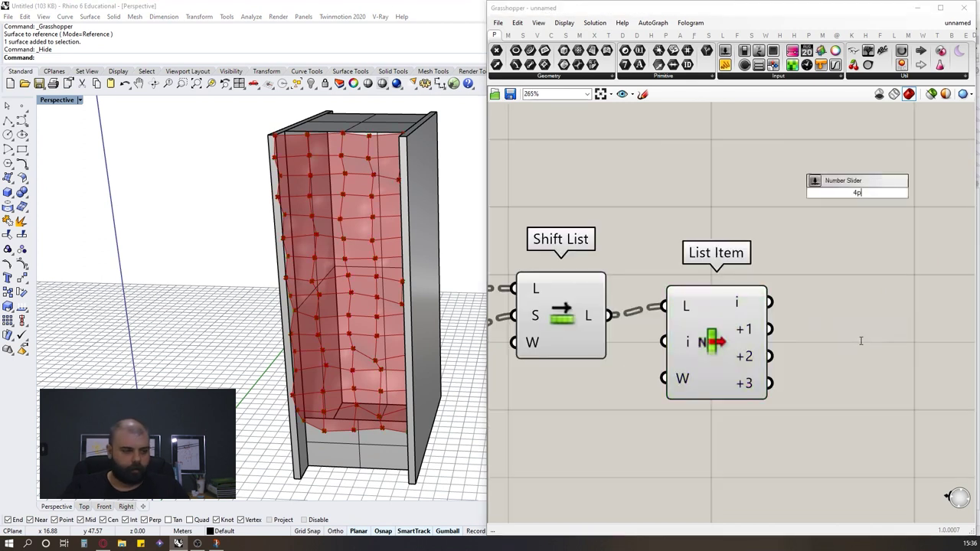
{"action": "key", "text": "Return"}
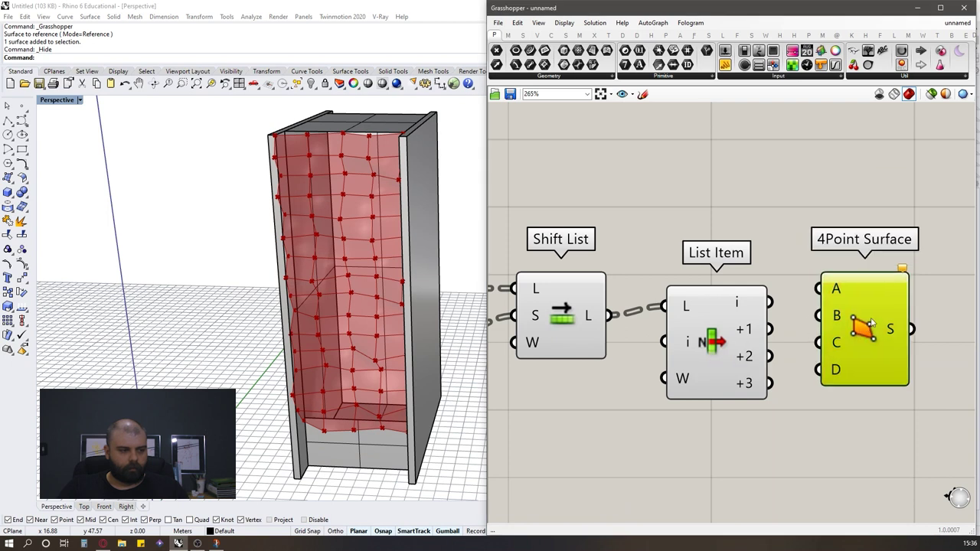
{"action": "scroll", "coordinate": [742, 247], "scroll_direction": "down", "scroll_amount": 2}
{"action": "scroll", "coordinate": [802, 232], "scroll_direction": "up", "scroll_amount": 2}
{"action": "left_click_drag", "start_coordinate": [652, 365], "coordinate": [744, 304]}
{"action": "left_click_drag", "start_coordinate": [649, 393], "coordinate": [744, 332]}
{"action": "left_click_drag", "start_coordinate": [649, 419], "coordinate": [744, 359]}
Hide the previews of the upstream components so only the 4Point Surface triangles display, and inspect them on the facade.
{"action": "scroll", "coordinate": [741, 367], "scroll_direction": "down", "scroll_amount": 7}
{"action": "left_click_drag", "start_coordinate": [762, 409], "coordinate": [542, 294]}
{"action": "middle_click", "coordinate": [548, 294]}
{"action": "left_click", "coordinate": [583, 262]}
{"action": "left_click", "coordinate": [513, 290]}
{"action": "right_click_drag", "start_coordinate": [322, 306], "coordinate": [313, 179]}
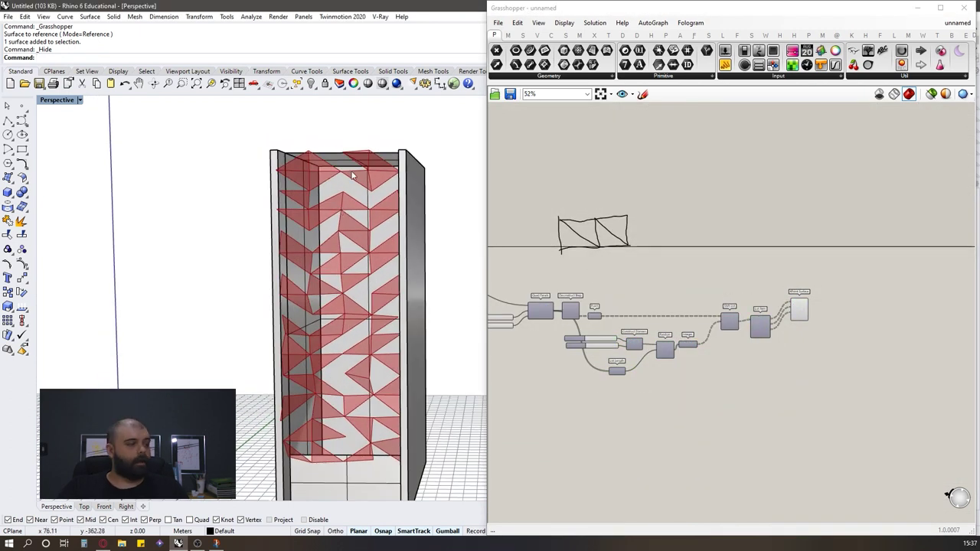
{"action": "scroll", "coordinate": [313, 158], "scroll_direction": "up", "scroll_amount": 5}
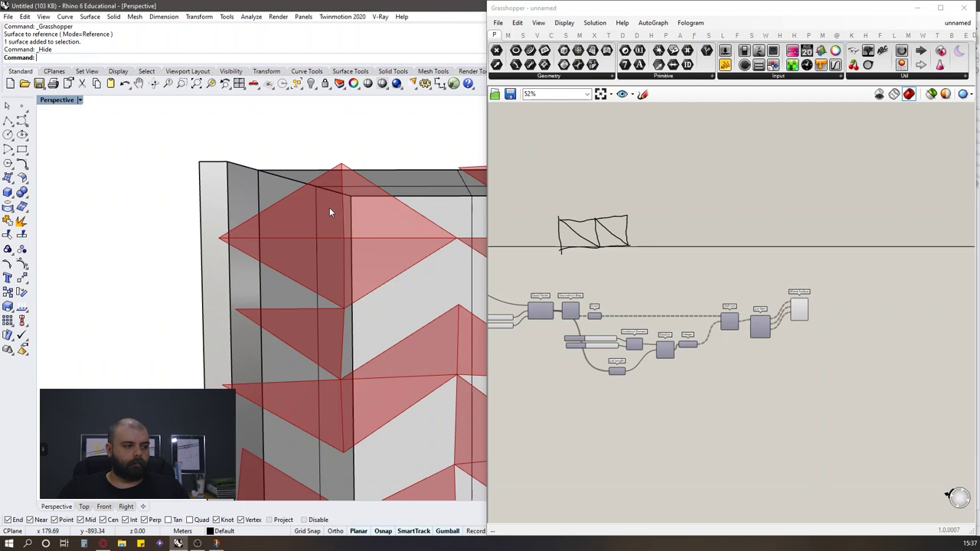
{"action": "scroll", "coordinate": [329, 208], "scroll_direction": "down", "scroll_amount": 5}
Move the Deconstruct Brep and Point components slightly upward, away from the random integer branch.
{"action": "scroll", "coordinate": [563, 327], "scroll_direction": "up", "scroll_amount": 2}
{"action": "scroll", "coordinate": [562, 327], "scroll_direction": "up", "scroll_amount": 2}
{"action": "left_click_drag", "start_coordinate": [649, 321], "coordinate": [582, 281]}
{"action": "left_click_drag", "start_coordinate": [585, 293], "coordinate": [588, 273]}
{"action": "left_click", "coordinate": [648, 240]}
Duplicate the 4Point Surface component and connect List Item outputs +2, +3 and i to its A, B and C inputs.
{"action": "scroll", "coordinate": [901, 312], "scroll_direction": "down", "scroll_amount": 2}
{"action": "right_click_drag", "start_coordinate": [902, 311], "coordinate": [762, 289]}
{"action": "scroll", "coordinate": [761, 287], "scroll_direction": "up", "scroll_amount": 2}
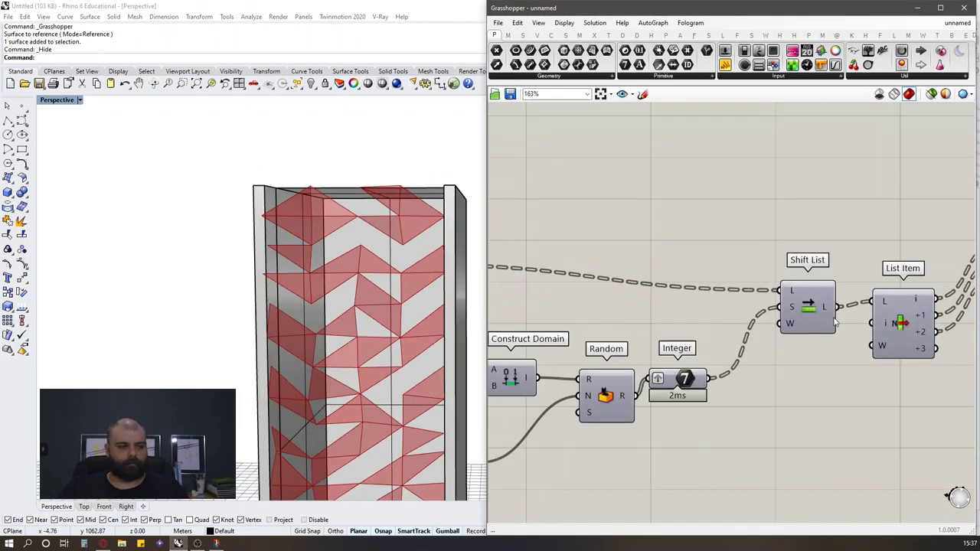
{"action": "scroll", "coordinate": [597, 239], "scroll_direction": "down", "scroll_amount": 6}
{"action": "scroll", "coordinate": [703, 258], "scroll_direction": "up", "scroll_amount": 5}
{"action": "left_click_drag", "start_coordinate": [773, 229], "coordinate": [770, 327], "text": "alt"}
{"action": "left_click", "coordinate": [751, 297]}
{"action": "scroll", "coordinate": [750, 295], "scroll_direction": "up", "scroll_amount": 2}
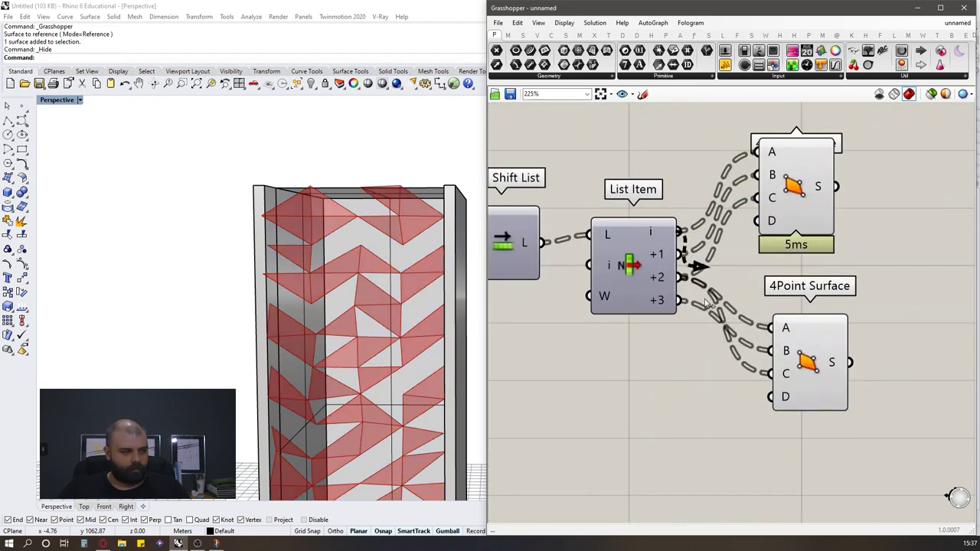
{"action": "left_click_drag", "start_coordinate": [766, 381], "coordinate": [768, 375]}
{"action": "scroll", "coordinate": [377, 206], "scroll_direction": "down", "scroll_amount": 5}
{"action": "right_click_drag", "start_coordinate": [376, 206], "coordinate": [356, 229]}
{"action": "scroll", "coordinate": [777, 290], "scroll_direction": "down", "scroll_amount": 4}
{"action": "left_click", "coordinate": [795, 235]}
{"action": "left_click", "coordinate": [718, 302]}
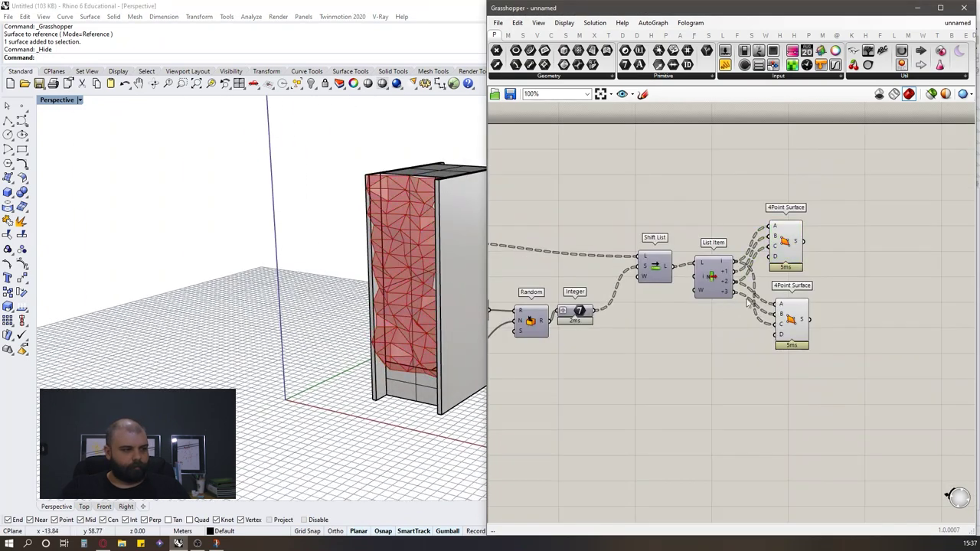
Add a Custom Preview component and connect the first 4Point Surface output to its geometry input.
{"action": "scroll", "coordinate": [871, 289], "scroll_direction": "down", "scroll_amount": 5}
{"action": "scroll", "coordinate": [896, 285], "scroll_direction": "up", "scroll_amount": 5}
{"action": "left_click", "coordinate": [747, 254]}
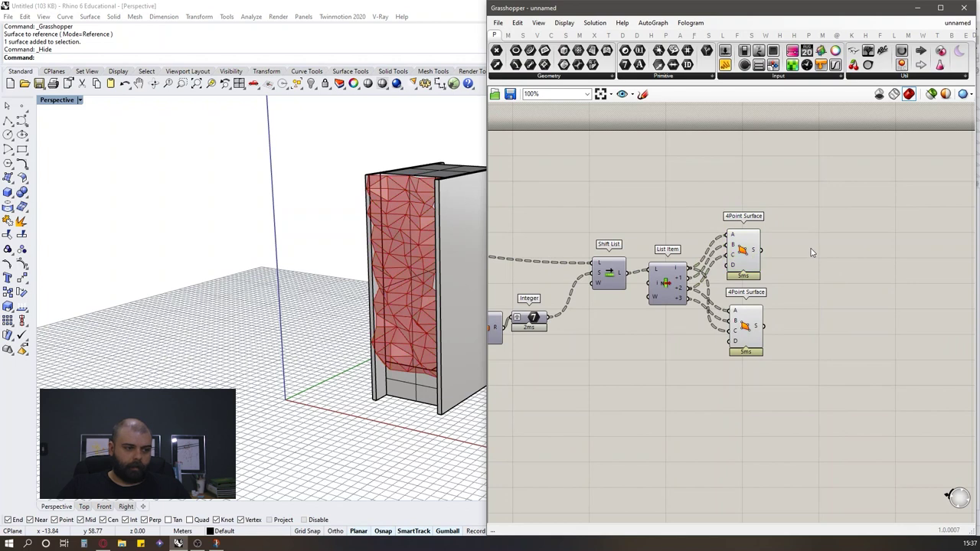
{"action": "double_click", "coordinate": [811, 253]}
{"action": "type", "text": "custom prev"}
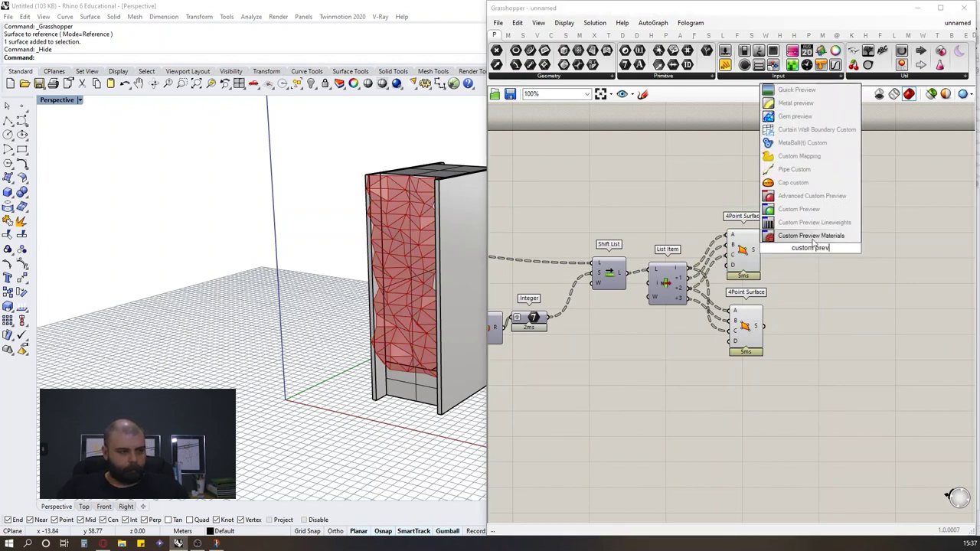
{"action": "key", "text": "Return"}
{"action": "scroll", "coordinate": [687, 271], "scroll_direction": "up", "scroll_amount": 3}
{"action": "left_click_drag", "start_coordinate": [759, 255], "coordinate": [839, 257]}
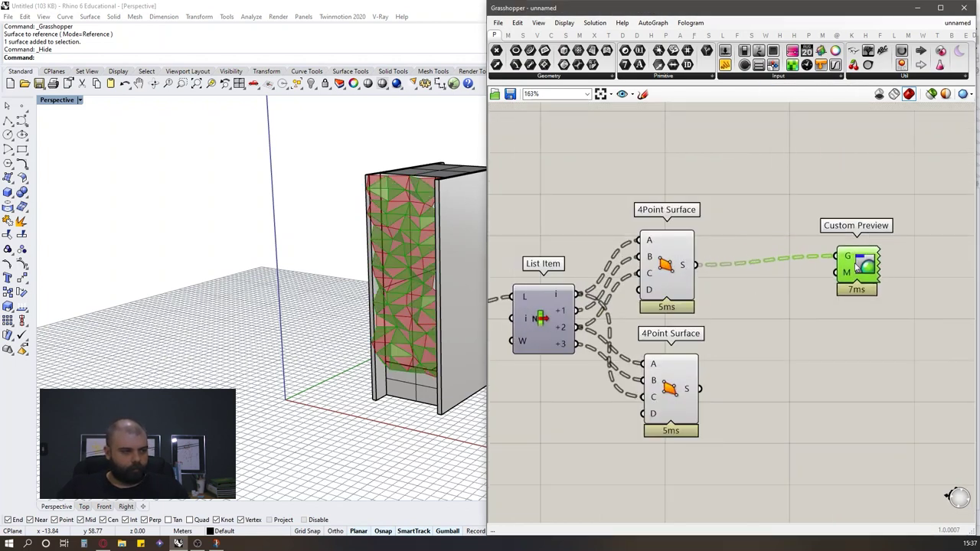
Add a Colour Swatch and connect it to the material input of the Custom Preview.
{"action": "double_click", "coordinate": [759, 312]}
{"action": "type", "text": "w"}
{"action": "key", "text": "Home"}
{"action": "type", "text": "s"}
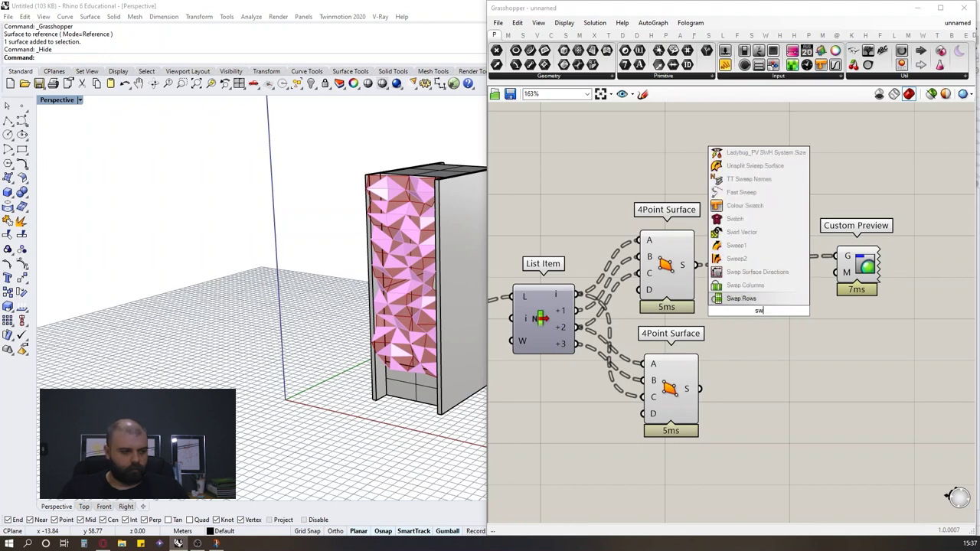
{"action": "left_click", "coordinate": [744, 259]}
{"action": "left_click", "coordinate": [778, 310]}
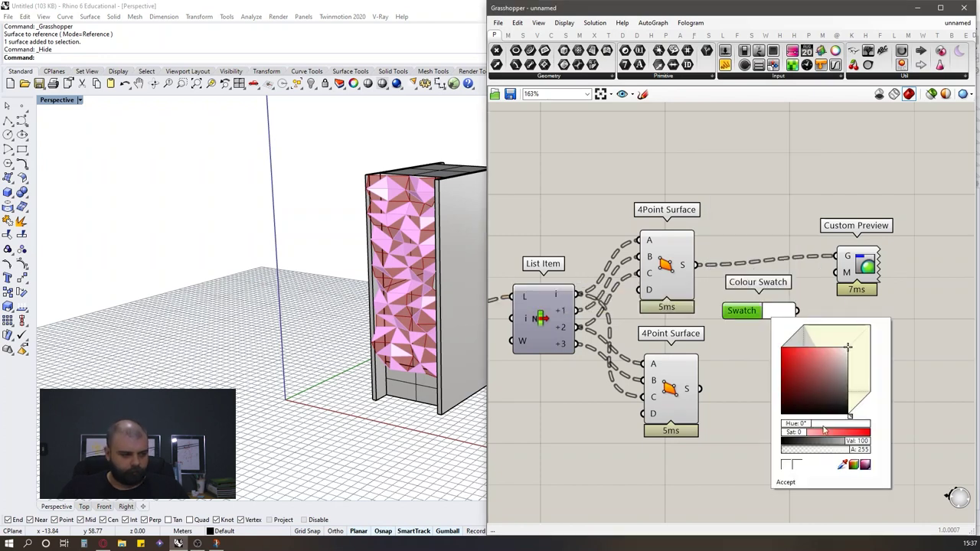
{"action": "left_click", "coordinate": [860, 317]}
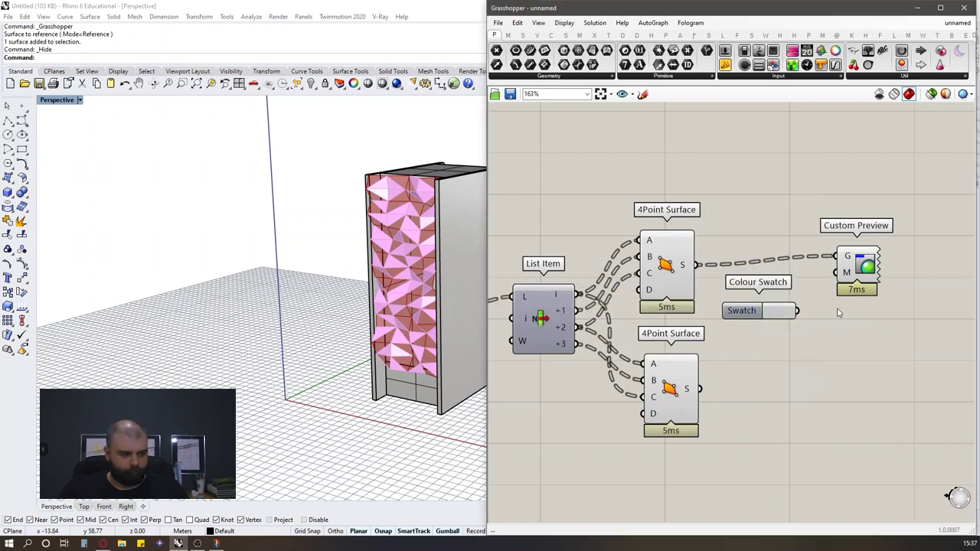
{"action": "left_click_drag", "start_coordinate": [838, 287], "coordinate": [836, 272]}
Duplicate the Colour Swatch and Custom Preview below, and feed the copy's geometry from the second 4Point Surface.
{"action": "left_click_drag", "start_coordinate": [888, 344], "coordinate": [781, 239]}
{"action": "key", "text": "ctrl+c"}
{"action": "key", "text": "ctrl+v"}
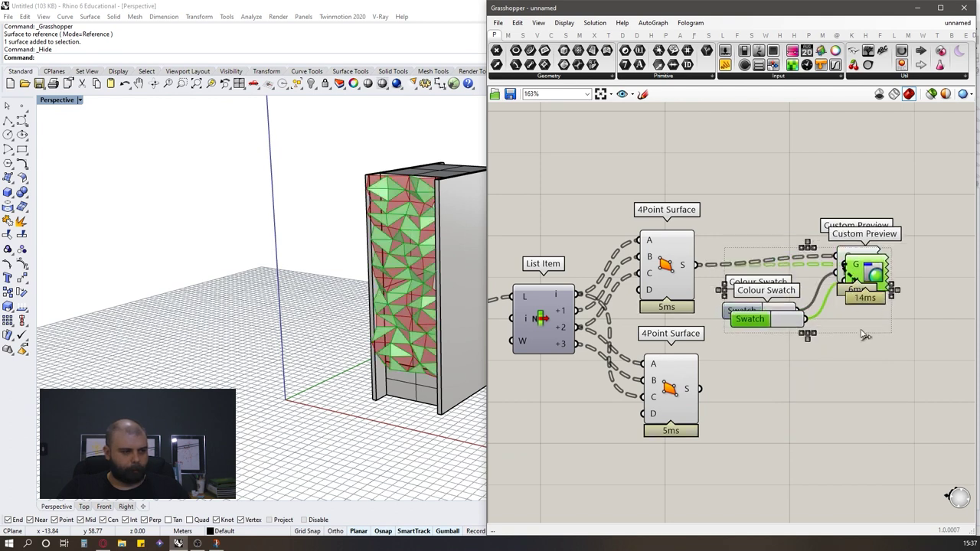
{"action": "left_click_drag", "start_coordinate": [863, 289], "coordinate": [848, 437], "text": "alt"}
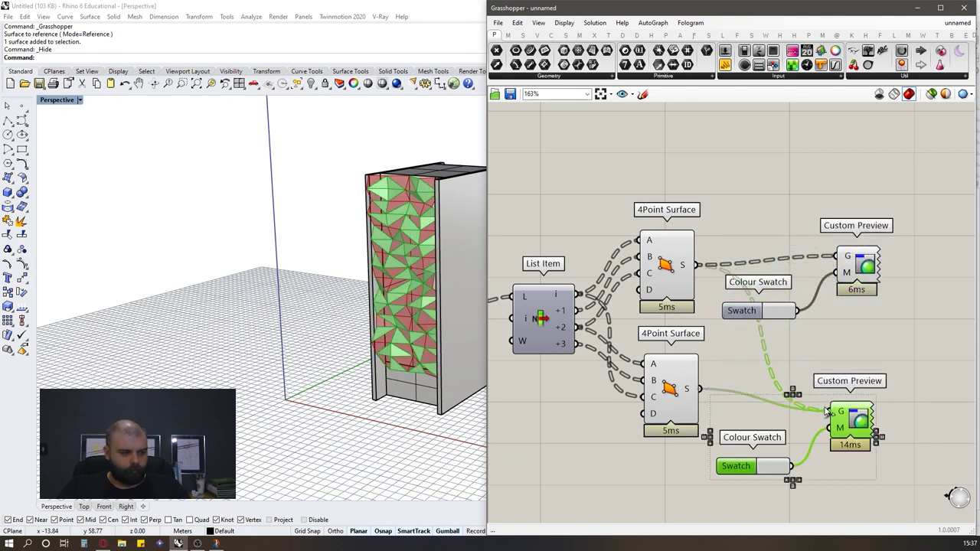
Adjust the colour of the second swatch, and darken the first swatch to a mid grey to contrast the two triangle sets.
{"action": "left_click", "coordinate": [769, 466]}
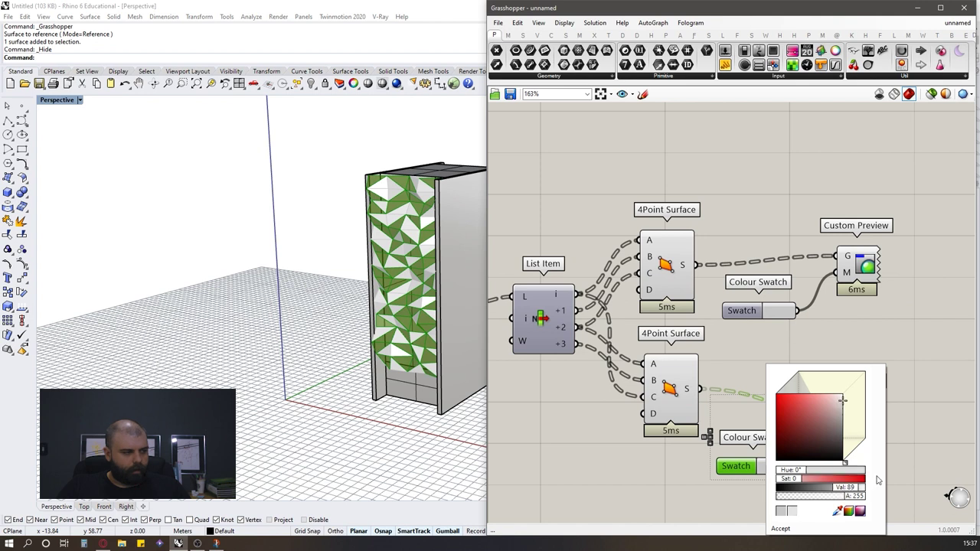
{"action": "left_click", "coordinate": [903, 316]}
{"action": "right_click_drag", "start_coordinate": [368, 298], "coordinate": [432, 273]}
{"action": "left_click", "coordinate": [775, 310]}
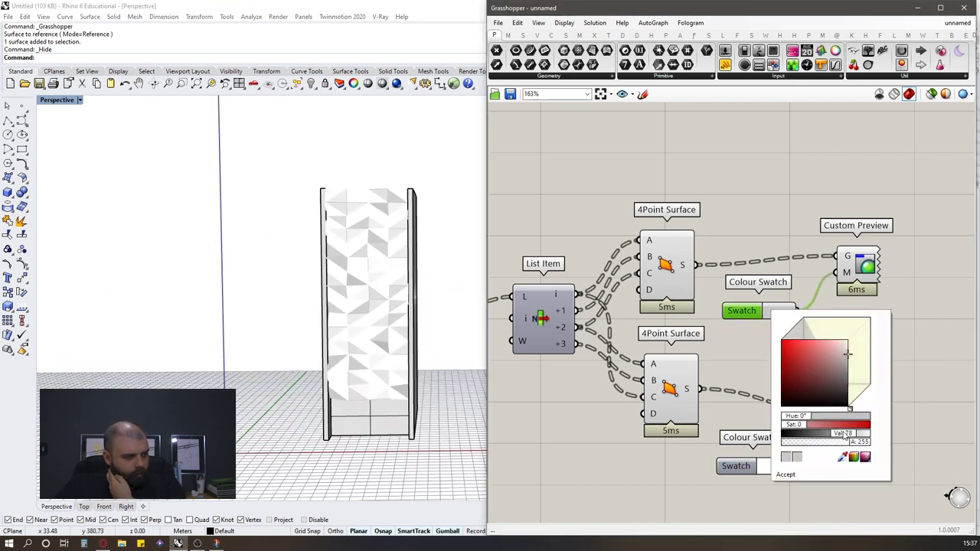
{"action": "left_click_drag", "start_coordinate": [845, 435], "coordinate": [832, 435]}
{"action": "left_click", "coordinate": [937, 282]}
{"action": "right_click_drag", "start_coordinate": [452, 271], "coordinate": [406, 298]}
Hide the previews of List Item and both 4Point Surface components, leaving only the Custom Preview colours.
{"action": "scroll", "coordinate": [886, 283], "scroll_direction": "down", "scroll_amount": 5}
{"action": "left_click_drag", "start_coordinate": [817, 387], "coordinate": [760, 242]}
{"action": "middle_click", "coordinate": [759, 238]}
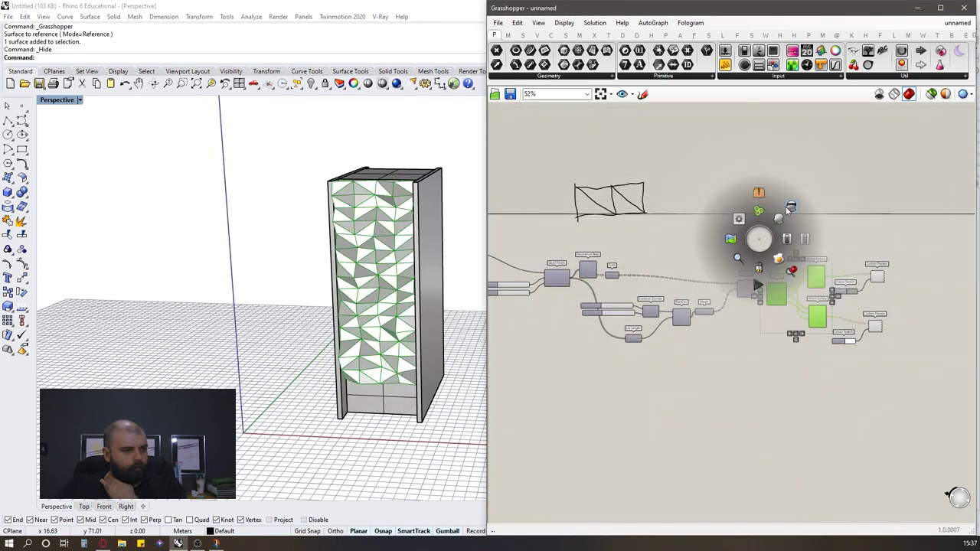
{"action": "left_click", "coordinate": [781, 222]}
Examine the two-tone triangle pattern across the whole facade from the front and close up.
{"action": "scroll", "coordinate": [349, 210], "scroll_direction": "up", "scroll_amount": 6}
{"action": "scroll", "coordinate": [392, 170], "scroll_direction": "up", "scroll_amount": 8}
{"action": "scroll", "coordinate": [421, 127], "scroll_direction": "down", "scroll_amount": 8}
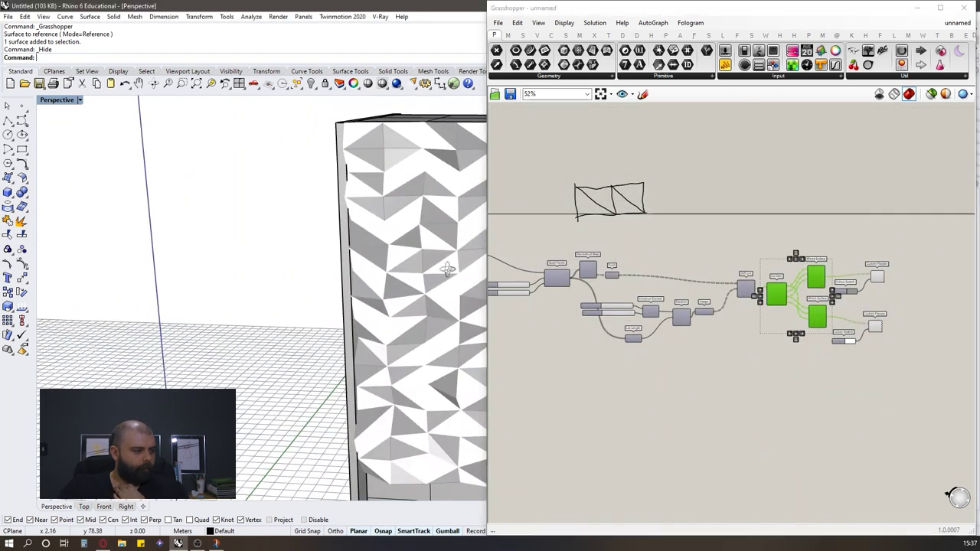
{"action": "right_click_drag", "start_coordinate": [449, 268], "coordinate": [357, 179]}
{"action": "scroll", "coordinate": [356, 180], "scroll_direction": "down", "scroll_amount": 7}
{"action": "right_click_drag", "start_coordinate": [375, 262], "coordinate": [392, 280]}
{"action": "scroll", "coordinate": [420, 182], "scroll_direction": "up", "scroll_amount": 8}
{"action": "scroll", "coordinate": [422, 181], "scroll_direction": "down", "scroll_amount": 4}
{"action": "right_click_drag", "start_coordinate": [421, 191], "coordinate": [372, 148]}
{"action": "scroll", "coordinate": [418, 248], "scroll_direction": "down", "scroll_amount": 2}
{"action": "scroll", "coordinate": [371, 148], "scroll_direction": "up", "scroll_amount": 8}
{"action": "scroll", "coordinate": [371, 148], "scroll_direction": "down", "scroll_amount": 6}
{"action": "right_click_drag", "start_coordinate": [418, 253], "coordinate": [418, 176]}
{"action": "scroll", "coordinate": [417, 176], "scroll_direction": "down", "scroll_amount": 2}
{"action": "scroll", "coordinate": [418, 180], "scroll_direction": "down", "scroll_amount": 2}
Examine how far the triangulated panels project from the facade, looking from the side and from above.
{"action": "left_click", "coordinate": [782, 262]}
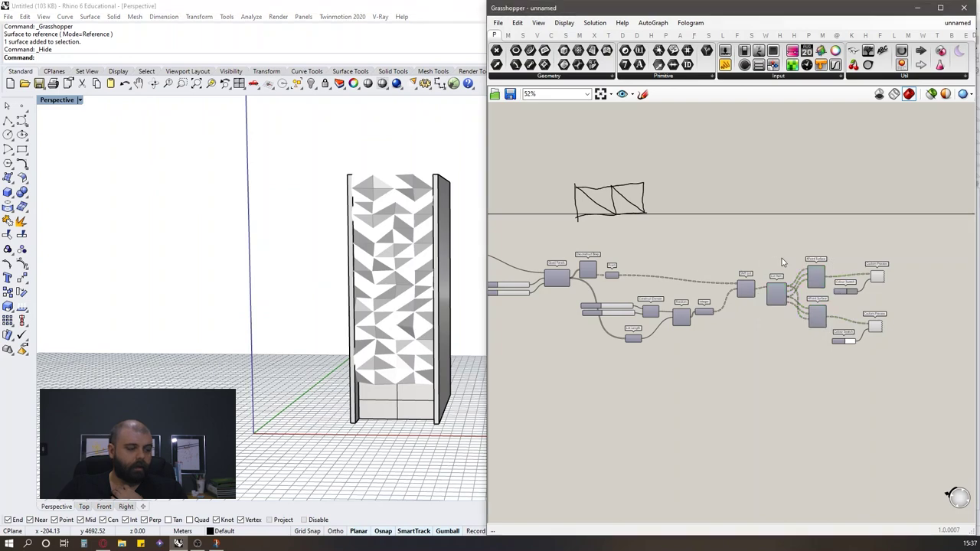
{"action": "scroll", "coordinate": [400, 256], "scroll_direction": "up", "scroll_amount": 4}
{"action": "scroll", "coordinate": [419, 239], "scroll_direction": "down", "scroll_amount": 6}
{"action": "right_click_drag", "start_coordinate": [419, 239], "coordinate": [414, 242]}
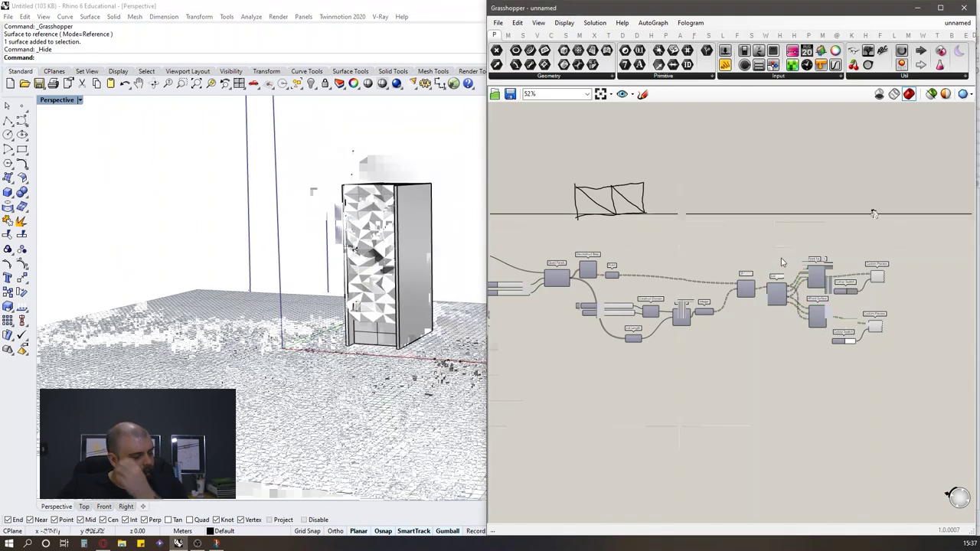
{"action": "scroll", "coordinate": [782, 261], "scroll_direction": "up", "scroll_amount": 1}
{"action": "right_click_drag", "start_coordinate": [439, 235], "coordinate": [345, 230]}
{"action": "scroll", "coordinate": [289, 221], "scroll_direction": "up", "scroll_amount": 5}
{"action": "scroll", "coordinate": [326, 218], "scroll_direction": "up", "scroll_amount": 7}
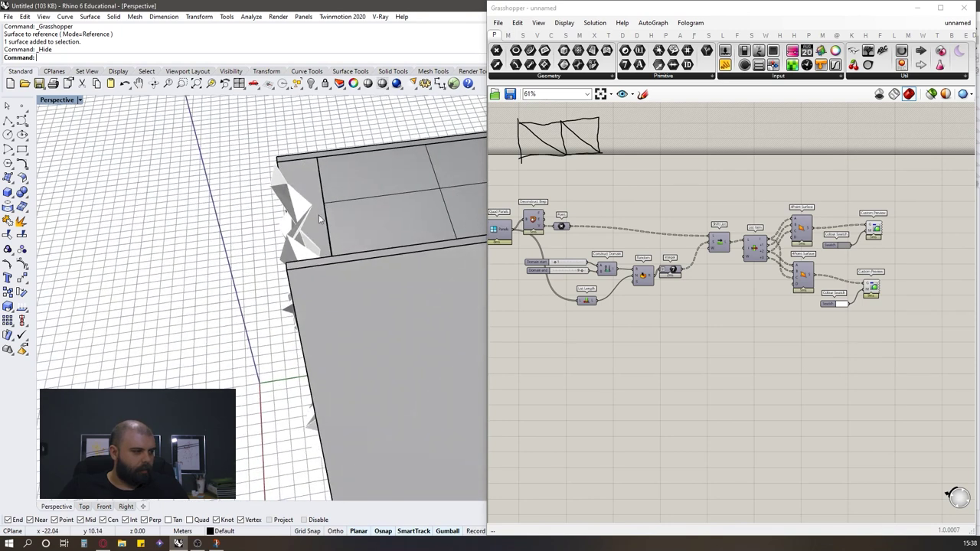
{"action": "right_click_drag", "start_coordinate": [367, 208], "coordinate": [413, 201]}
{"action": "scroll", "coordinate": [689, 244], "scroll_direction": "down", "scroll_amount": 5}
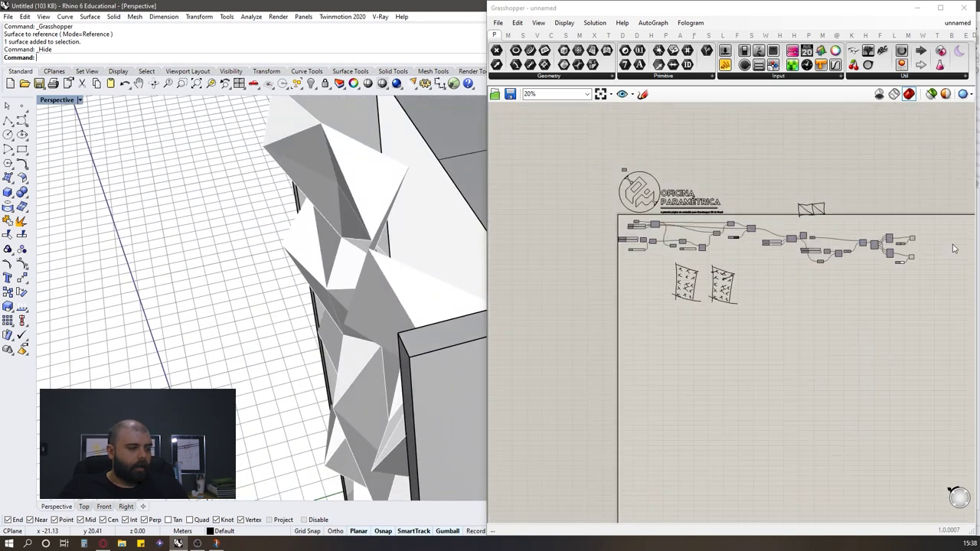
Set the Domain end slider feeding the Range component to 1.8, and check the facade's relief.
{"action": "scroll", "coordinate": [642, 260], "scroll_direction": "up", "scroll_amount": 10}
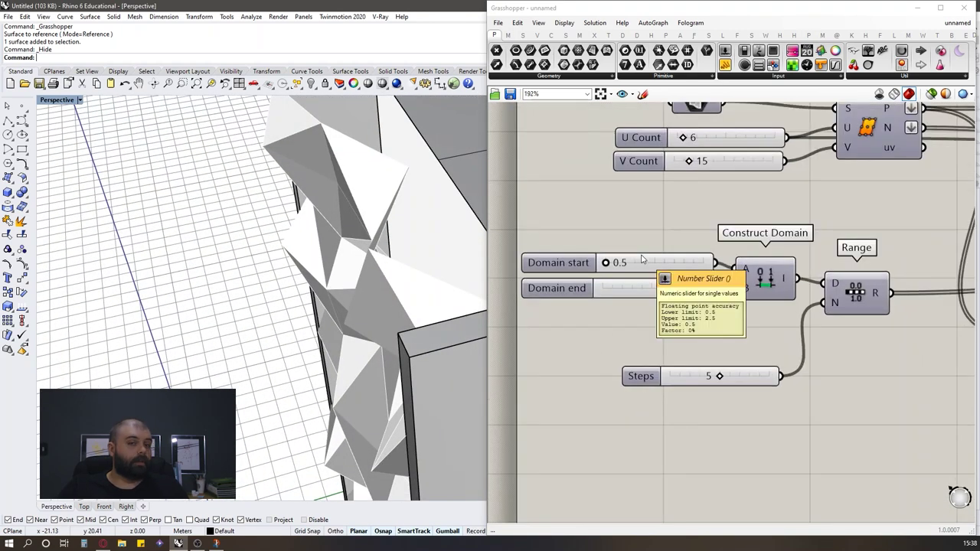
{"action": "left_click_drag", "start_coordinate": [700, 289], "coordinate": [656, 296]}
{"action": "right_click_drag", "start_coordinate": [428, 287], "coordinate": [514, 279]}
{"action": "scroll", "coordinate": [387, 291], "scroll_direction": "down", "scroll_amount": 5}
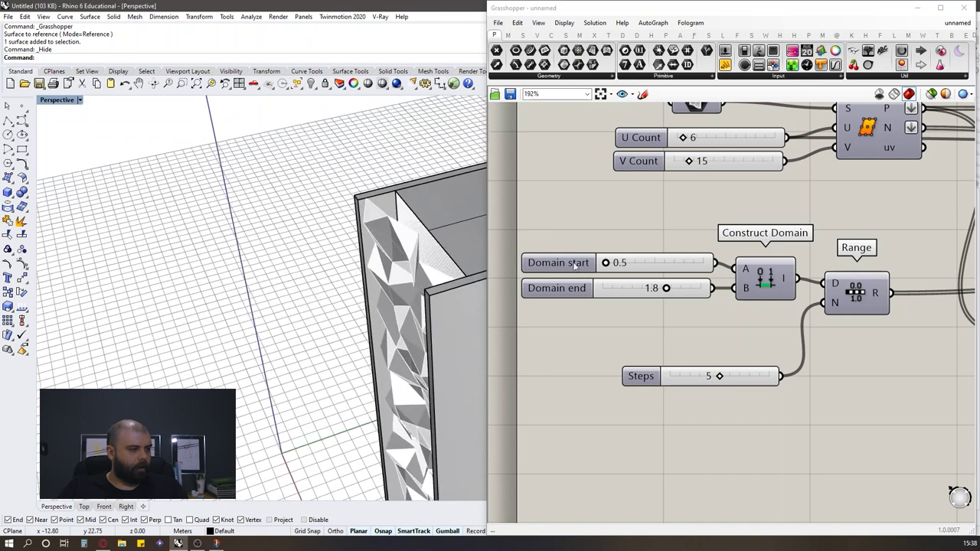
Try raising the Domain start slider to 1.3 and check the effect on the facade's relief.
{"action": "scroll", "coordinate": [612, 264], "scroll_direction": "up", "scroll_amount": 4}
{"action": "left_click_drag", "start_coordinate": [608, 263], "coordinate": [816, 264]}
{"action": "left_click_drag", "start_coordinate": [735, 277], "coordinate": [683, 273]}
{"action": "right_click_drag", "start_coordinate": [407, 229], "coordinate": [373, 227]}
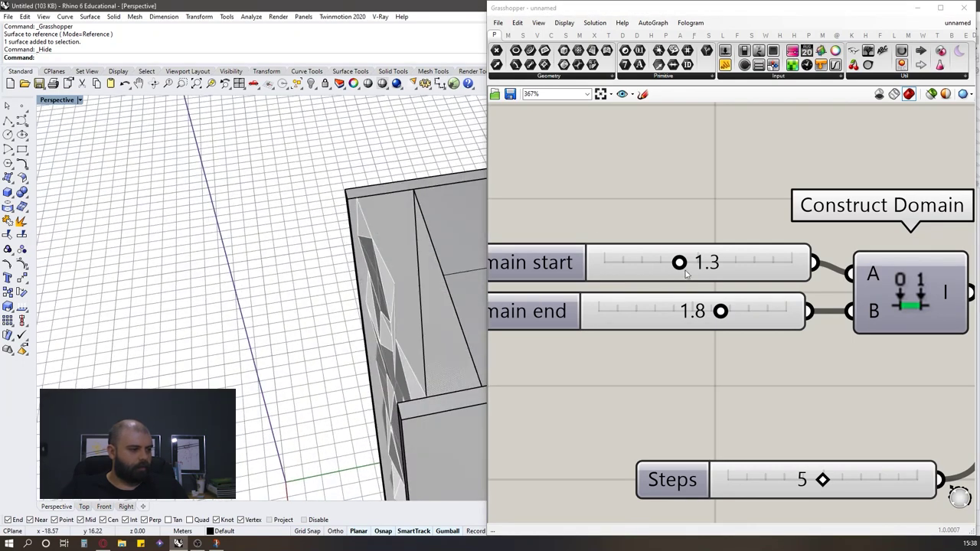
{"action": "scroll", "coordinate": [685, 271], "scroll_direction": "down", "scroll_amount": 2}
{"action": "mouse_move", "coordinate": [731, 275]}
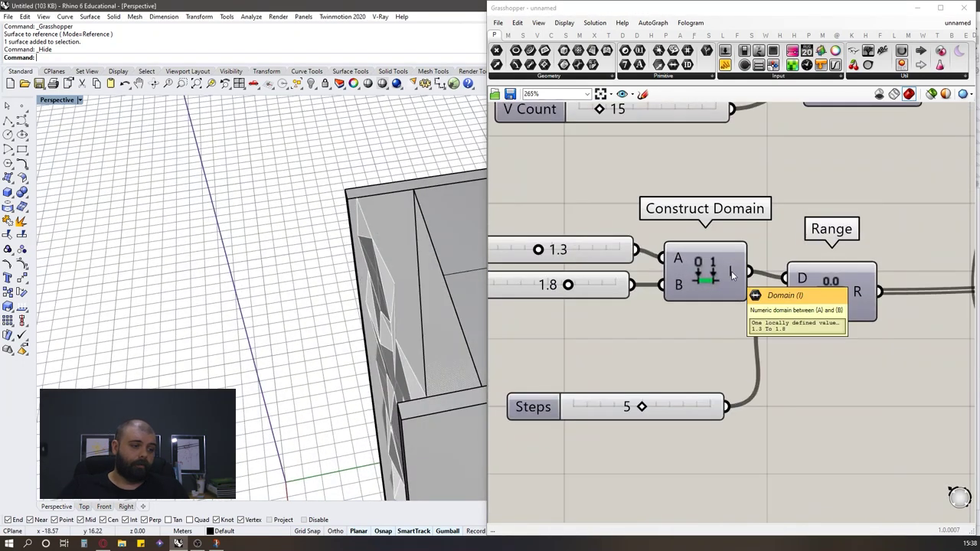
{"action": "scroll", "coordinate": [676, 243], "scroll_direction": "down", "scroll_amount": 2}
{"action": "scroll", "coordinate": [604, 250], "scroll_direction": "up", "scroll_amount": 3}
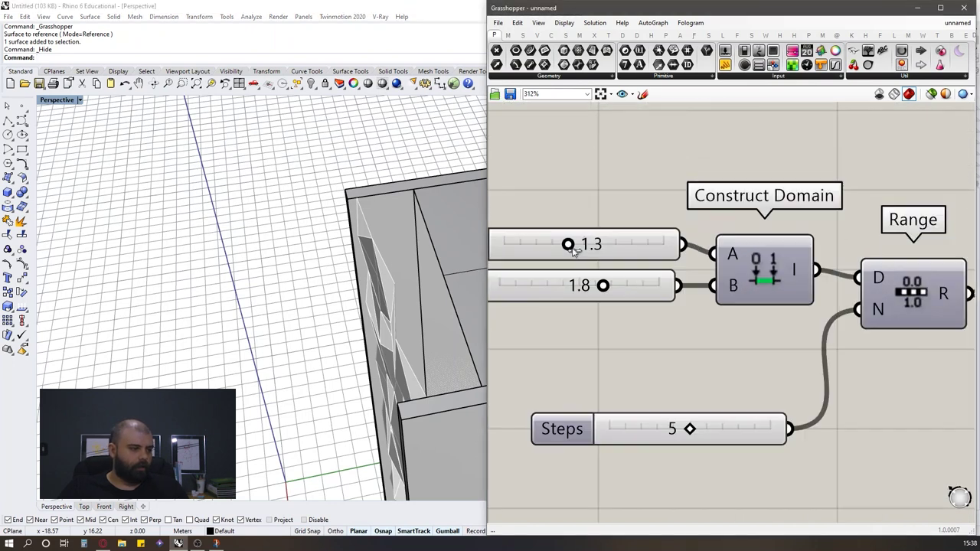
Set the Domain start slider feeding the Range component to 0.8.
{"action": "left_click_drag", "start_coordinate": [564, 245], "coordinate": [528, 253]}
{"action": "right_click_drag", "start_coordinate": [371, 239], "coordinate": [466, 242]}
{"action": "scroll", "coordinate": [385, 214], "scroll_direction": "down", "scroll_amount": 5}
Narrow the Grasshopper window to reveal more of the Rhino viewport, and inspect the facade up close.
{"action": "scroll", "coordinate": [468, 105], "scroll_direction": "down", "scroll_amount": 8}
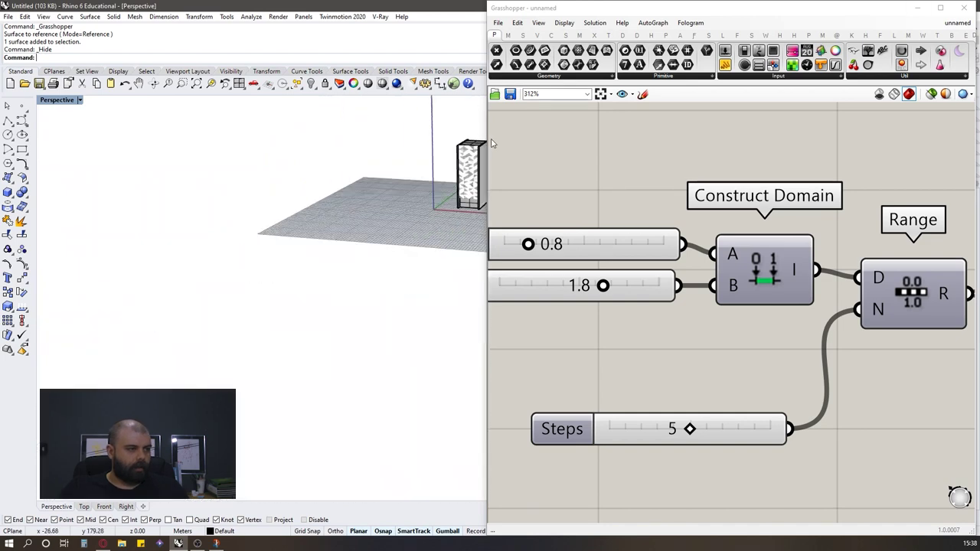
{"action": "left_click_drag", "start_coordinate": [489, 143], "coordinate": [716, 153]}
{"action": "scroll", "coordinate": [513, 187], "scroll_direction": "up", "scroll_amount": 5}
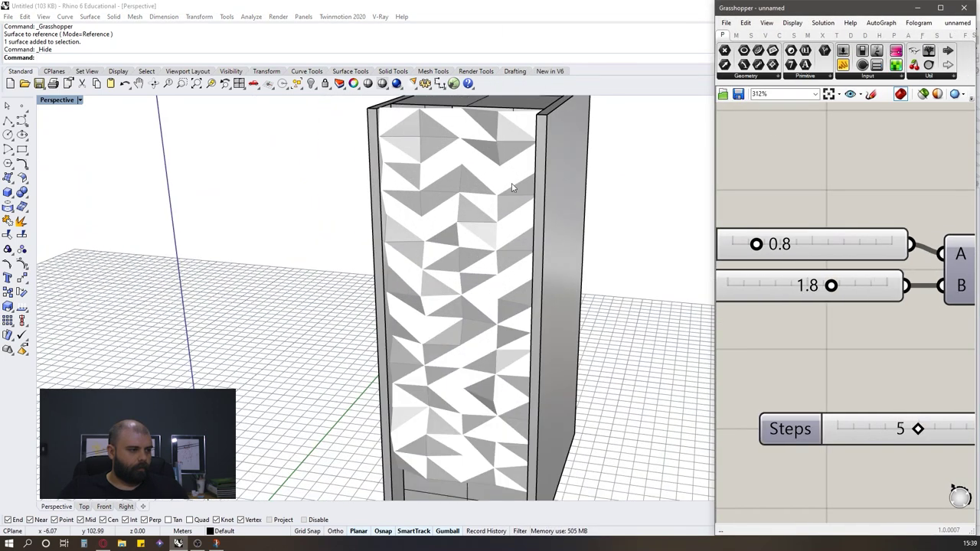
Widen the Grasshopper window, try the Steps slider feeding the Range component at 1, and check the facade's relief.
{"action": "scroll", "coordinate": [513, 187], "scroll_direction": "down", "scroll_amount": 5}
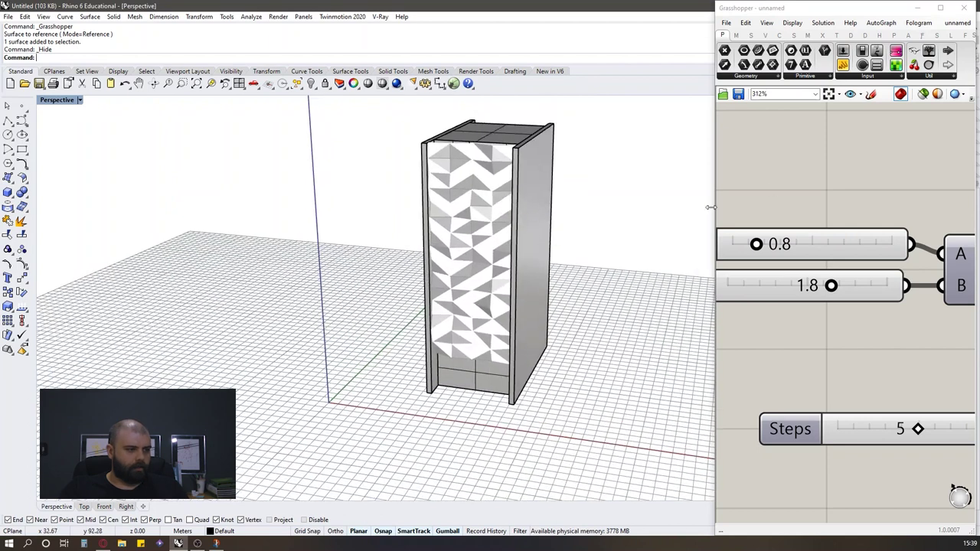
{"action": "left_click_drag", "start_coordinate": [710, 206], "coordinate": [669, 214]}
{"action": "scroll", "coordinate": [712, 220], "scroll_direction": "down", "scroll_amount": 5}
{"action": "scroll", "coordinate": [750, 289], "scroll_direction": "up", "scroll_amount": 4}
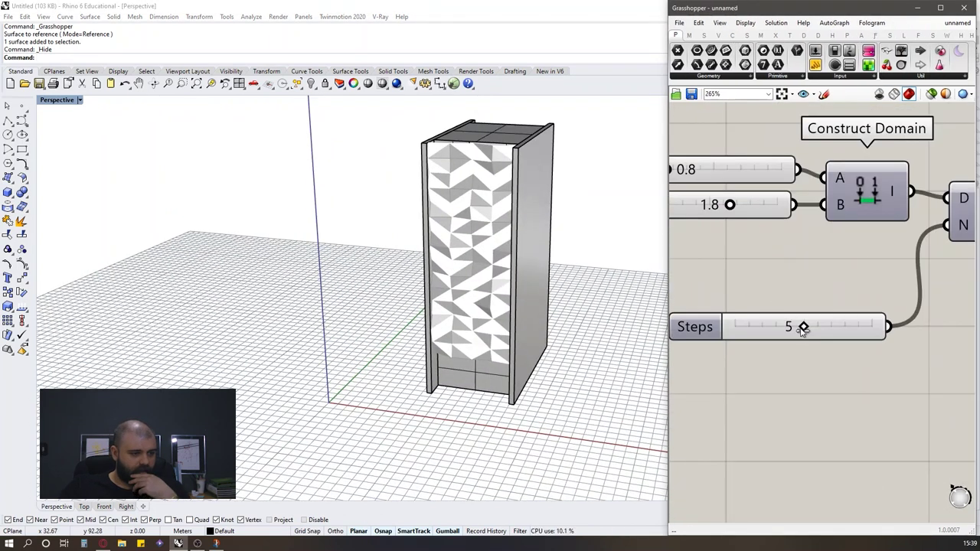
{"action": "left_click_drag", "start_coordinate": [801, 327], "coordinate": [746, 327]}
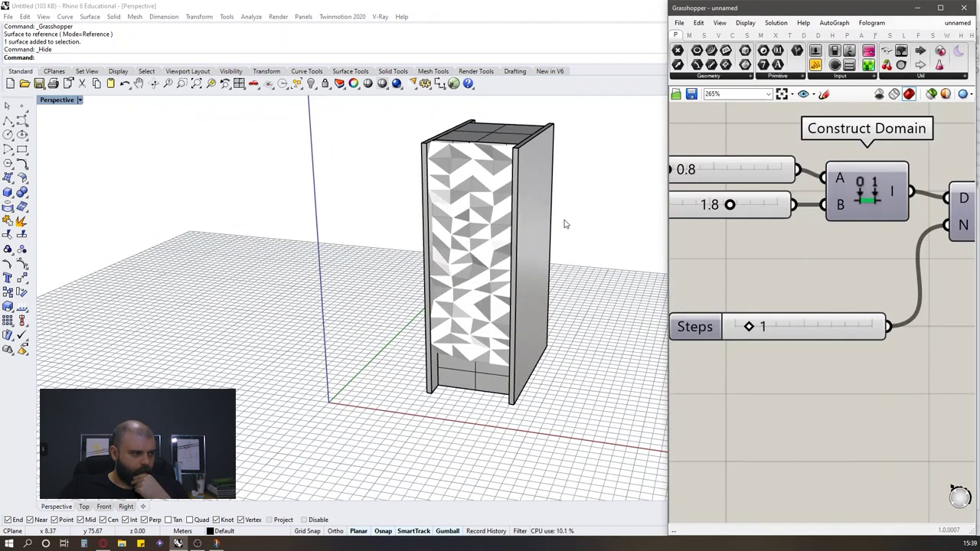
{"action": "right_click_drag", "start_coordinate": [564, 223], "coordinate": [495, 271]}
{"action": "scroll", "coordinate": [383, 276], "scroll_direction": "up", "scroll_amount": 4}
{"action": "mouse_move", "coordinate": [394, 266]}
{"action": "right_mouse_down"}
{"action": "mouse_move", "coordinate": [357, 269]}
{"action": "mouse_move", "coordinate": [387, 272]}
{"action": "right_mouse_up"}
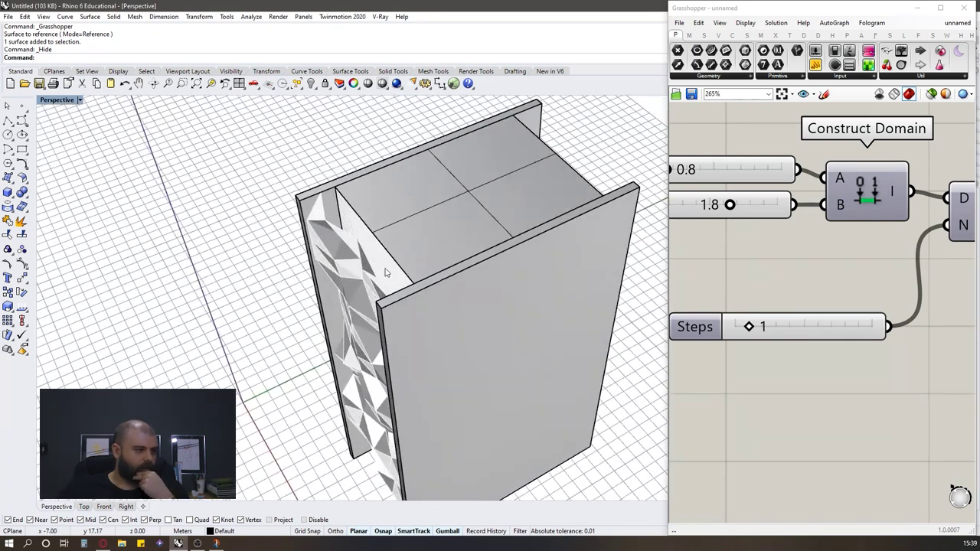
Try the Steps slider feeding the Range component at 2, and view the facade's relief from above.
{"action": "scroll", "coordinate": [785, 235], "scroll_direction": "down", "scroll_amount": 5}
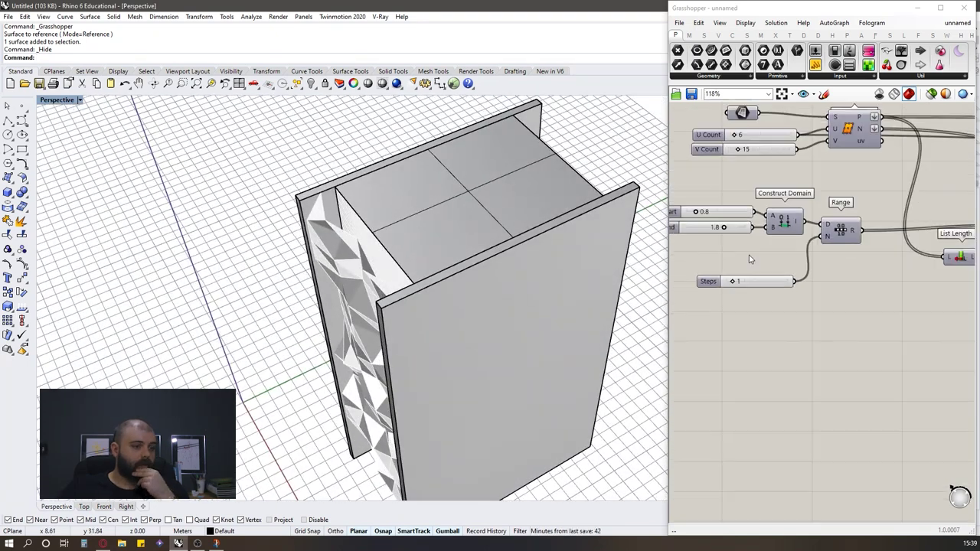
{"action": "scroll", "coordinate": [894, 220], "scroll_direction": "up", "scroll_amount": 4}
{"action": "left_click_drag", "start_coordinate": [742, 303], "coordinate": [752, 307]}
{"action": "right_click_drag", "start_coordinate": [419, 321], "coordinate": [452, 310]}
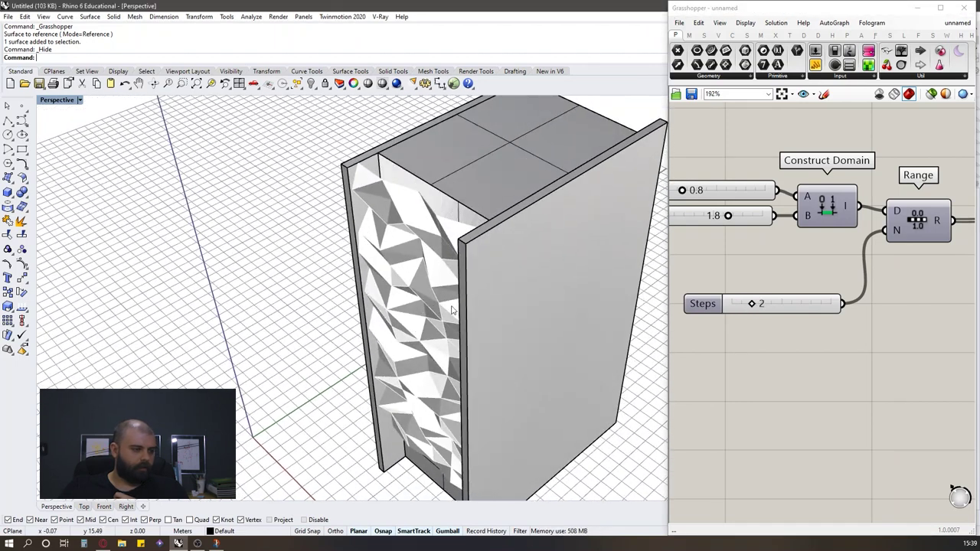
Raise the Range's Steps slider to 10, check the relief, and lower the slider again to a mid-range value.
{"action": "left_click", "coordinate": [755, 306]}
{"action": "left_click_drag", "start_coordinate": [763, 306], "coordinate": [881, 310]}
{"action": "right_click_drag", "start_coordinate": [586, 307], "coordinate": [498, 273]}
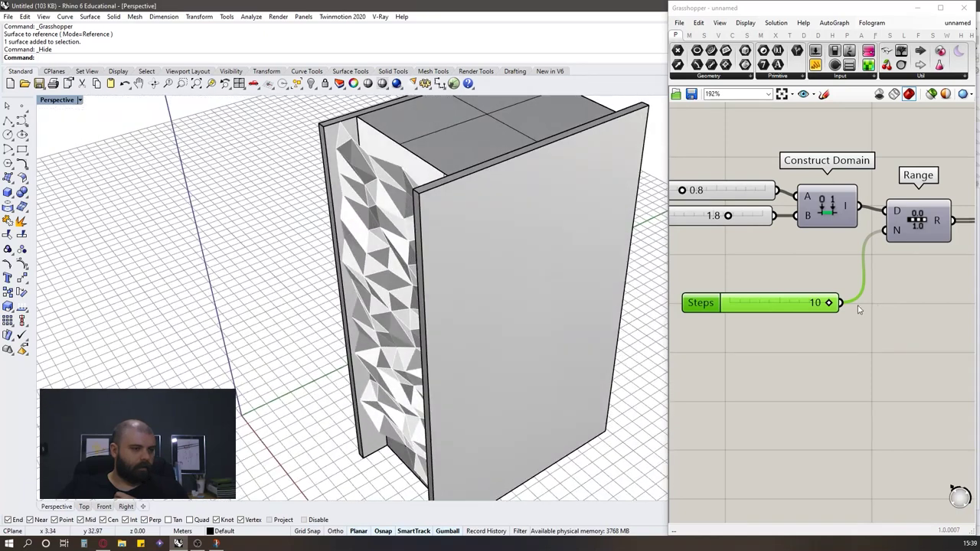
{"action": "left_click_drag", "start_coordinate": [828, 303], "coordinate": [791, 304]}
Set the Jitter slider to 0.8, and inspect the reshuffled facade relief from several angles.
{"action": "scroll", "coordinate": [731, 277], "scroll_direction": "down", "scroll_amount": 8}
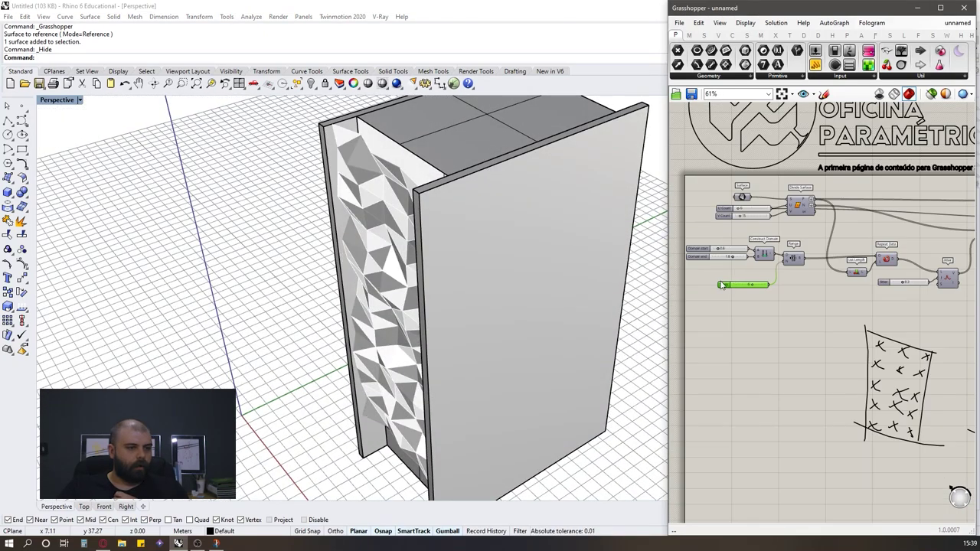
{"action": "scroll", "coordinate": [841, 275], "scroll_direction": "up", "scroll_amount": 9}
{"action": "left_click_drag", "start_coordinate": [784, 284], "coordinate": [842, 294]}
{"action": "right_click_drag", "start_coordinate": [521, 270], "coordinate": [562, 254]}
{"action": "scroll", "coordinate": [562, 254], "scroll_direction": "down", "scroll_amount": 4}
{"action": "scroll", "coordinate": [581, 228], "scroll_direction": "up", "scroll_amount": 6}
{"action": "right_click_drag", "start_coordinate": [642, 238], "coordinate": [548, 231]}
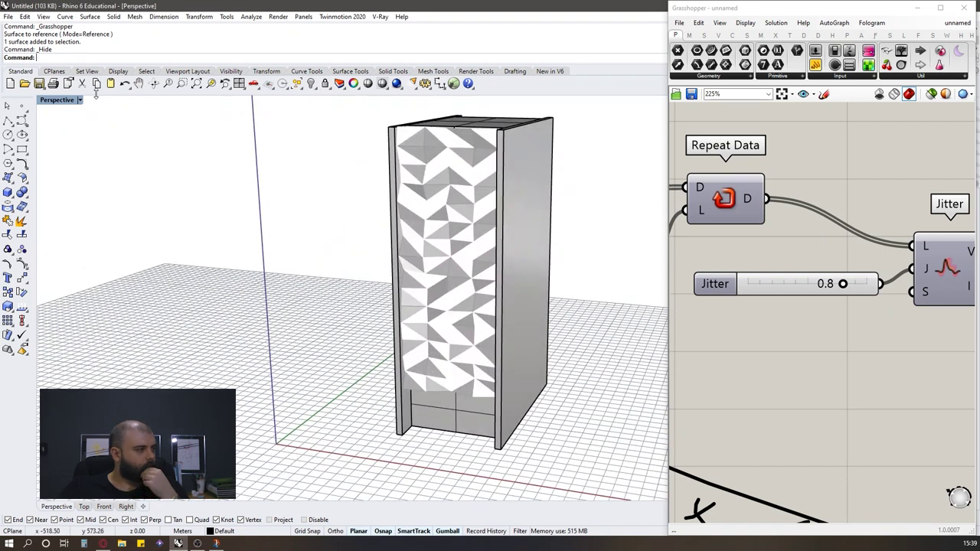
Widen the Grasshopper window further, and recolour the grey Colour Swatch of the first Custom Preview to light pink.
{"action": "left_click_drag", "start_coordinate": [668, 207], "coordinate": [619, 207]}
{"action": "scroll", "coordinate": [773, 232], "scroll_direction": "down", "scroll_amount": 8}
{"action": "scroll", "coordinate": [773, 232], "scroll_direction": "up", "scroll_amount": 8}
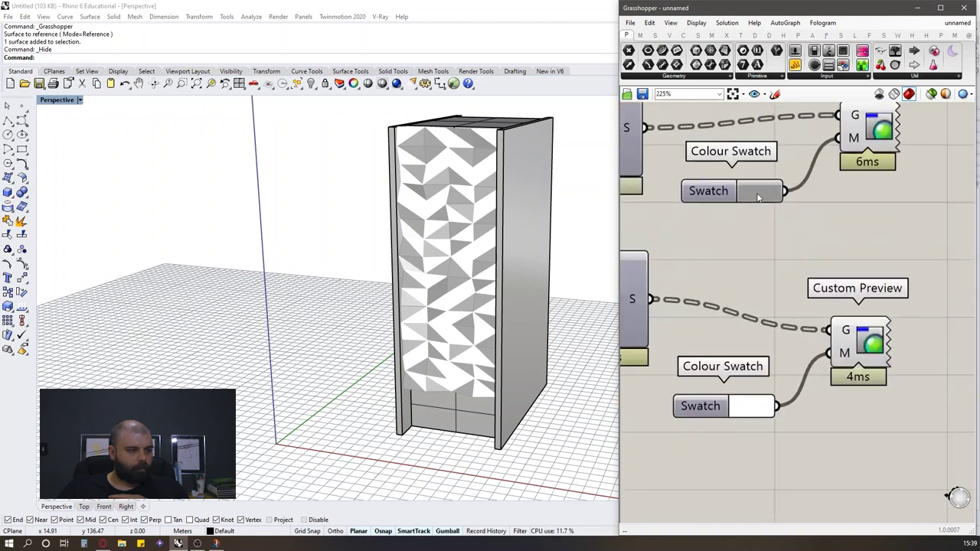
{"action": "left_click", "coordinate": [756, 193]}
{"action": "left_click_drag", "start_coordinate": [824, 242], "coordinate": [805, 219]}
{"action": "left_click", "coordinate": [921, 189]}
Recolour the white Colour Swatch of the second Custom Preview to amber yellow, and view the two-colour facade.
{"action": "left_click", "coordinate": [766, 405]}
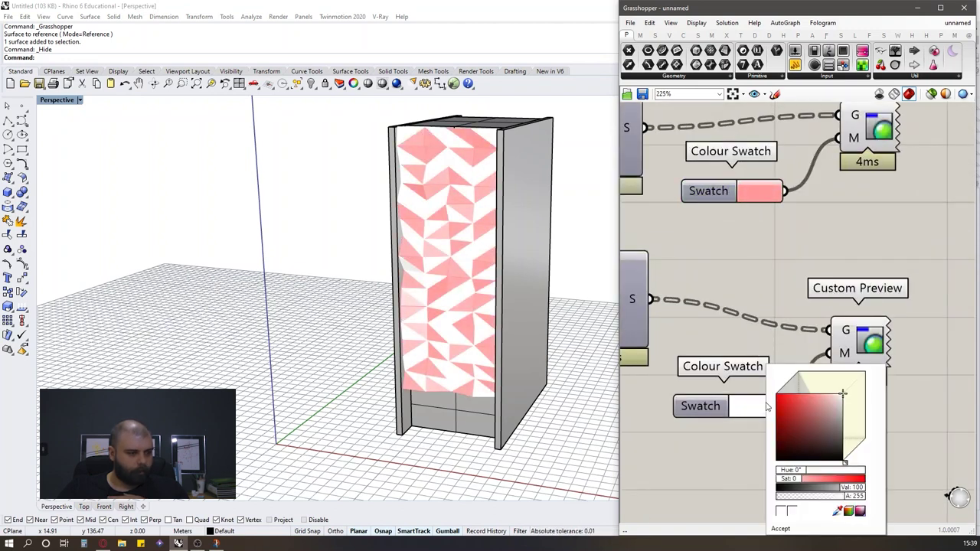
{"action": "left_click_drag", "start_coordinate": [812, 403], "coordinate": [782, 385]}
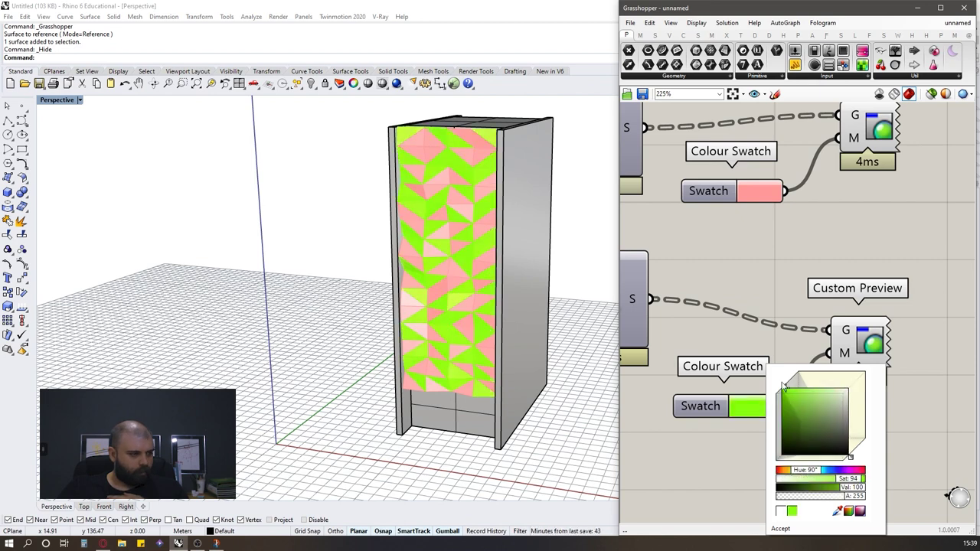
{"action": "mouse_move", "coordinate": [818, 475]}
{"action": "left_mouse_down"}
{"action": "mouse_move", "coordinate": [789, 473]}
{"action": "mouse_move", "coordinate": [805, 471]}
{"action": "left_mouse_up"}
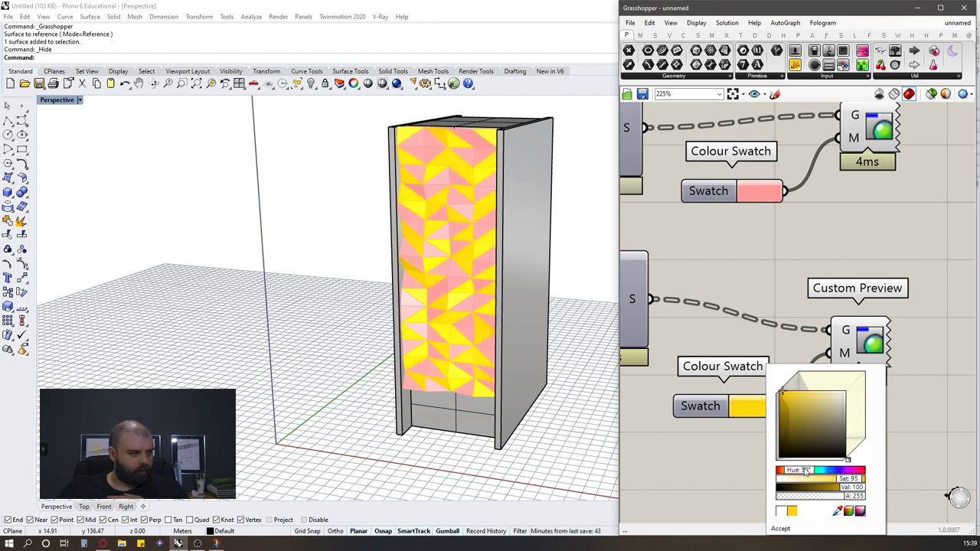
{"action": "left_click", "coordinate": [813, 255]}
{"action": "scroll", "coordinate": [466, 213], "scroll_direction": "down", "scroll_amount": 3}
{"action": "right_click_drag", "start_coordinate": [465, 213], "coordinate": [482, 248]}
Change the pink Colour Swatch to fully saturated red, and inspect the red and yellow facade up close.
{"action": "left_click", "coordinate": [743, 191]}
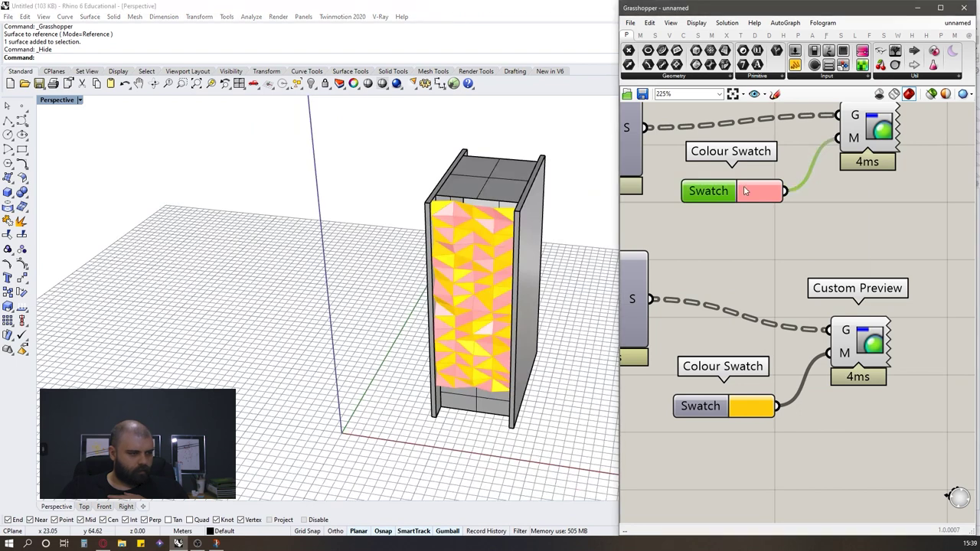
{"action": "left_click_drag", "start_coordinate": [794, 302], "coordinate": [845, 302]}
{"action": "left_click", "coordinate": [904, 194]}
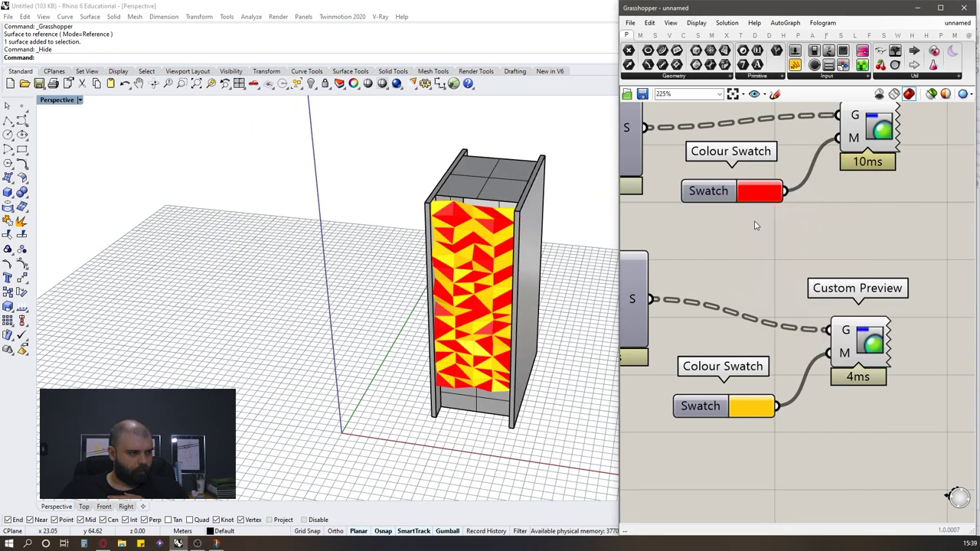
{"action": "scroll", "coordinate": [514, 257], "scroll_direction": "up", "scroll_amount": 5}
{"action": "right_click_drag", "start_coordinate": [514, 258], "coordinate": [487, 254]}
{"action": "mouse_move", "coordinate": [440, 225]}
{"action": "right_mouse_down"}
{"action": "mouse_move", "coordinate": [382, 221]}
{"action": "mouse_move", "coordinate": [508, 197]}
{"action": "mouse_move", "coordinate": [454, 221]}
{"action": "right_mouse_up"}
Try the U Divisions slider of the facade panels at 17, and check the denser pattern from the front.
{"action": "scroll", "coordinate": [508, 197], "scroll_direction": "down", "scroll_amount": 8}
{"action": "scroll", "coordinate": [459, 222], "scroll_direction": "up", "scroll_amount": 7}
{"action": "scroll", "coordinate": [927, 225], "scroll_direction": "down", "scroll_amount": 6}
{"action": "scroll", "coordinate": [898, 234], "scroll_direction": "up", "scroll_amount": 5}
{"action": "scroll", "coordinate": [899, 234], "scroll_direction": "down", "scroll_amount": 2}
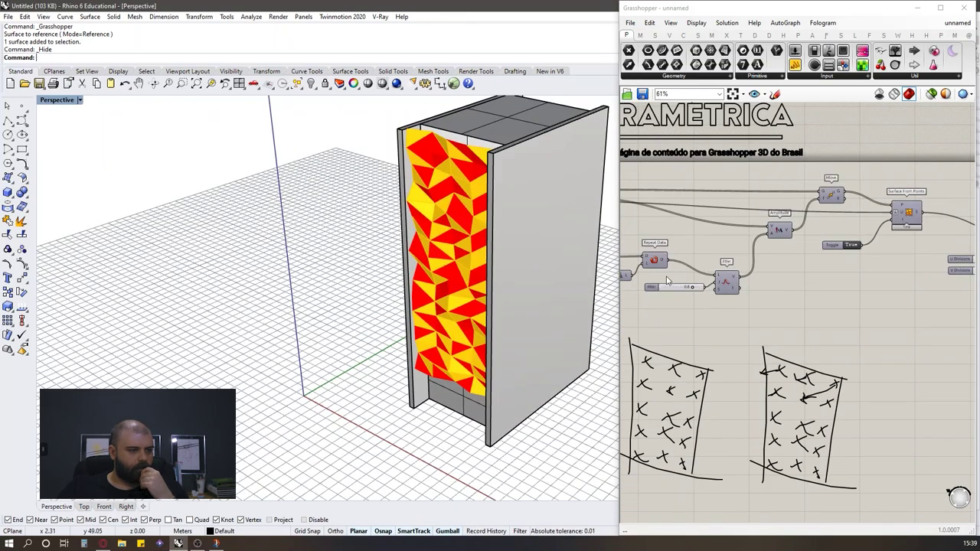
{"action": "scroll", "coordinate": [666, 281], "scroll_direction": "down", "scroll_amount": 4}
{"action": "scroll", "coordinate": [795, 272], "scroll_direction": "up", "scroll_amount": 10}
{"action": "left_click_drag", "start_coordinate": [790, 270], "coordinate": [812, 269]}
{"action": "right_click_drag", "start_coordinate": [499, 261], "coordinate": [543, 249]}
{"action": "scroll", "coordinate": [514, 255], "scroll_direction": "down", "scroll_amount": 6}
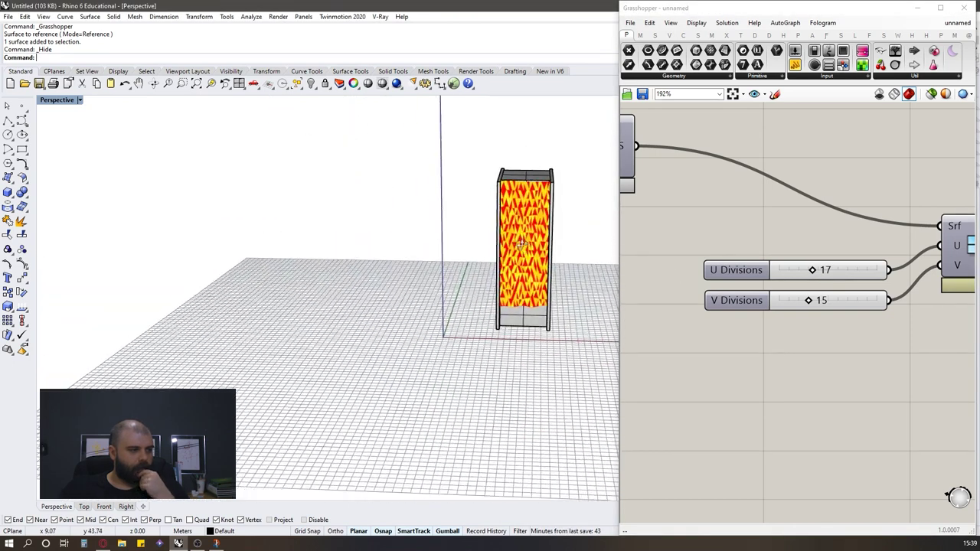
Lower the U Divisions slider to return to wide panels, and undo the trial change to the V Divisions slider.
{"action": "scroll", "coordinate": [547, 176], "scroll_direction": "up", "scroll_amount": 10}
{"action": "scroll", "coordinate": [803, 282], "scroll_direction": "up", "scroll_amount": 4}
{"action": "left_click_drag", "start_coordinate": [847, 262], "coordinate": [792, 200]}
{"action": "mouse_move", "coordinate": [776, 253]}
{"action": "left_mouse_down"}
{"action": "mouse_move", "coordinate": [824, 253]}
{"action": "mouse_move", "coordinate": [766, 253]}
{"action": "left_mouse_up"}
{"action": "mouse_move", "coordinate": [814, 321]}
{"action": "left_mouse_down"}
{"action": "mouse_move", "coordinate": [852, 322]}
{"action": "mouse_move", "coordinate": [806, 322]}
{"action": "left_mouse_up"}
{"action": "key", "text": "ctrl+z"}
{"action": "scroll", "coordinate": [590, 258], "scroll_direction": "down", "scroll_amount": 7}
{"action": "right_click_drag", "start_coordinate": [582, 256], "coordinate": [535, 237]}
Try the Domain end slider feeding the Random component at 1, and compare the triangle orientations on the facade.
{"action": "scroll", "coordinate": [645, 262], "scroll_direction": "down", "scroll_amount": 6}
{"action": "scroll", "coordinate": [645, 262], "scroll_direction": "down", "scroll_amount": 2}
{"action": "scroll", "coordinate": [828, 296], "scroll_direction": "up", "scroll_amount": 5}
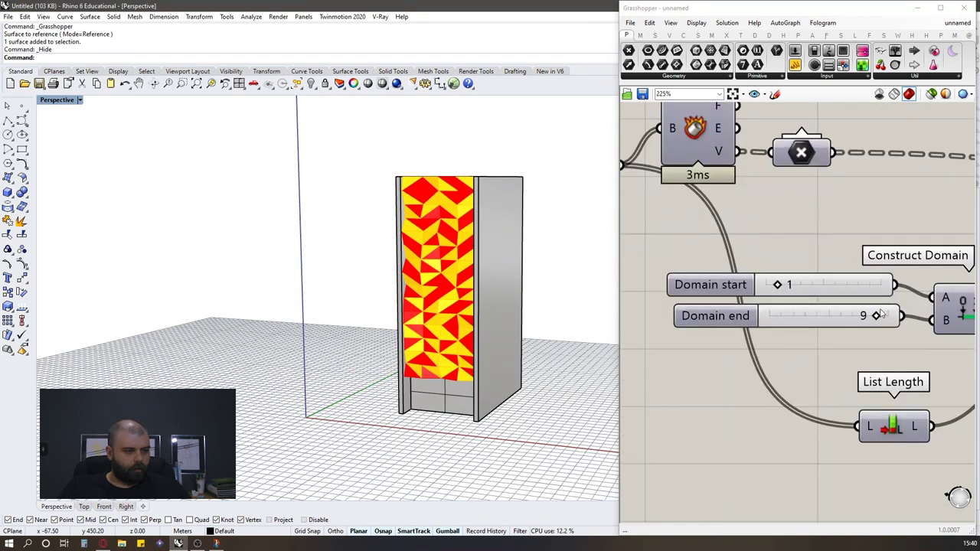
{"action": "scroll", "coordinate": [719, 306], "scroll_direction": "down", "scroll_amount": 2}
{"action": "scroll", "coordinate": [867, 305], "scroll_direction": "up", "scroll_amount": 2}
{"action": "scroll", "coordinate": [870, 304], "scroll_direction": "up", "scroll_amount": 1}
{"action": "left_click_drag", "start_coordinate": [813, 320], "coordinate": [702, 327]}
{"action": "scroll", "coordinate": [433, 187], "scroll_direction": "up", "scroll_amount": 1}
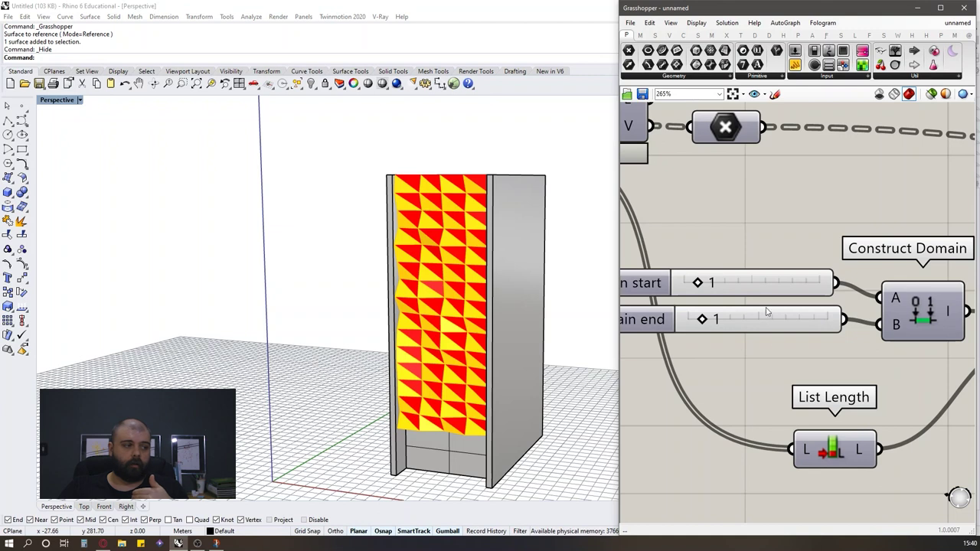
Set the Domain end slider feeding the Random component to 7, and inspect the randomised triangles up close.
{"action": "scroll", "coordinate": [710, 331], "scroll_direction": "down", "scroll_amount": 4}
{"action": "scroll", "coordinate": [850, 328], "scroll_direction": "up", "scroll_amount": 3}
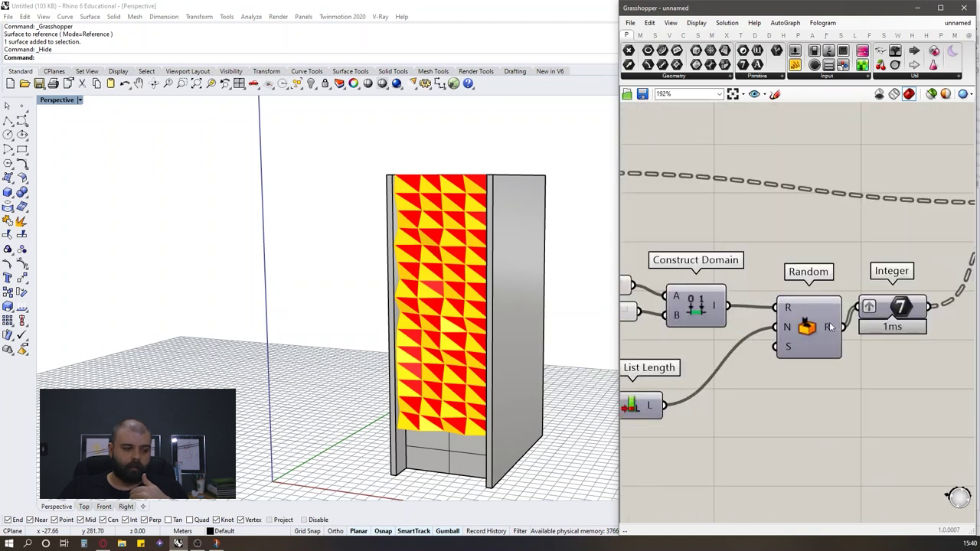
{"action": "mouse_move", "coordinate": [830, 328]}
{"action": "scroll", "coordinate": [766, 321], "scroll_direction": "down", "scroll_amount": 4}
{"action": "scroll", "coordinate": [687, 314], "scroll_direction": "up", "scroll_amount": 4}
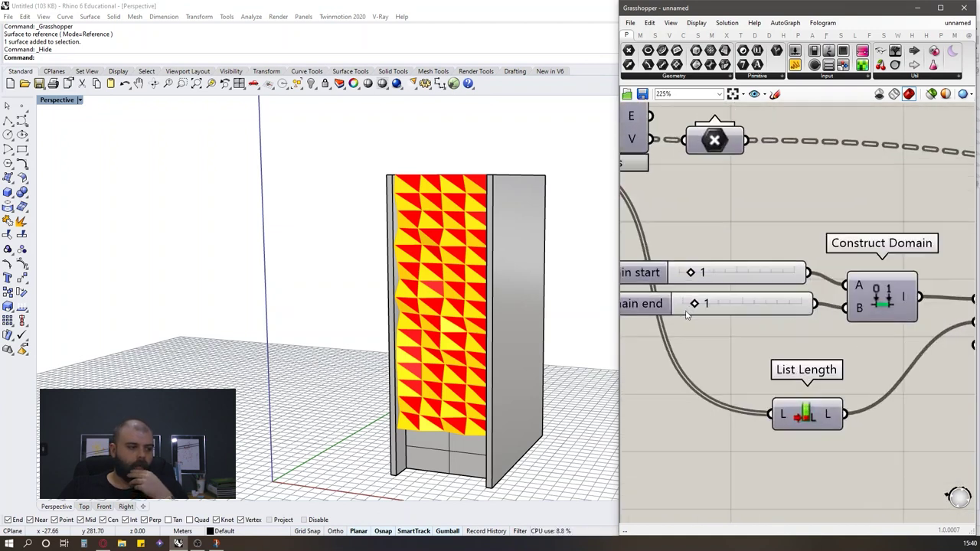
{"action": "left_click_drag", "start_coordinate": [706, 305], "coordinate": [765, 304]}
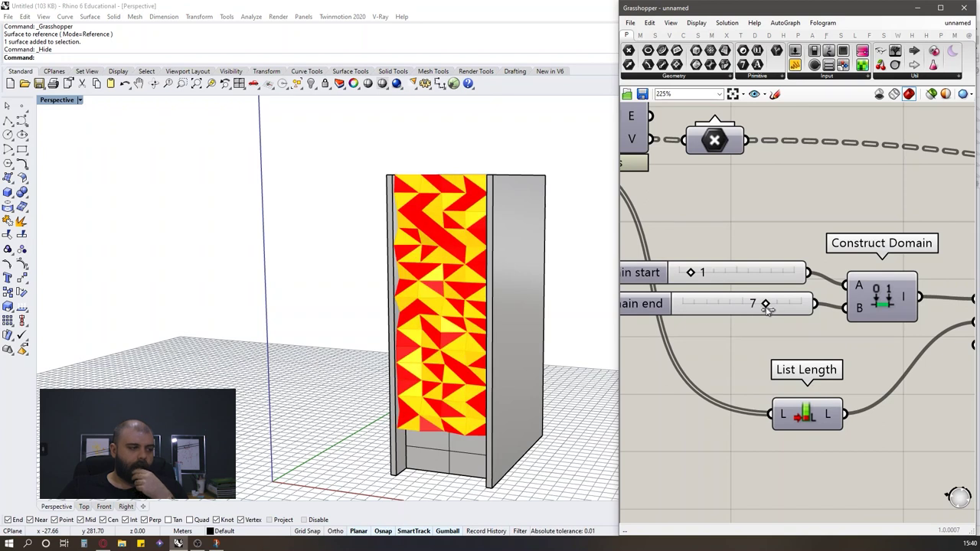
{"action": "scroll", "coordinate": [467, 227], "scroll_direction": "up", "scroll_amount": 5}
{"action": "right_click_drag", "start_coordinate": [467, 228], "coordinate": [463, 224]}
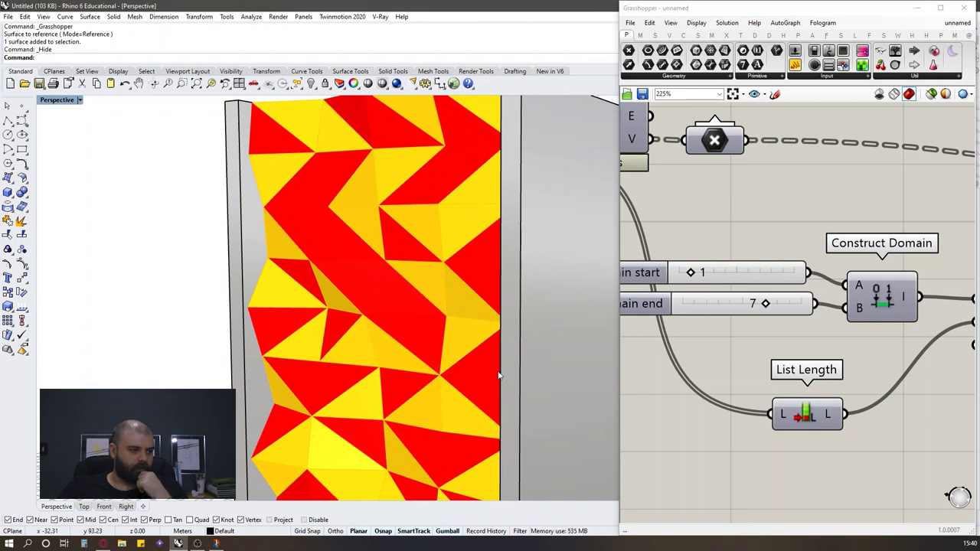
{"action": "scroll", "coordinate": [499, 375], "scroll_direction": "down", "scroll_amount": 5}
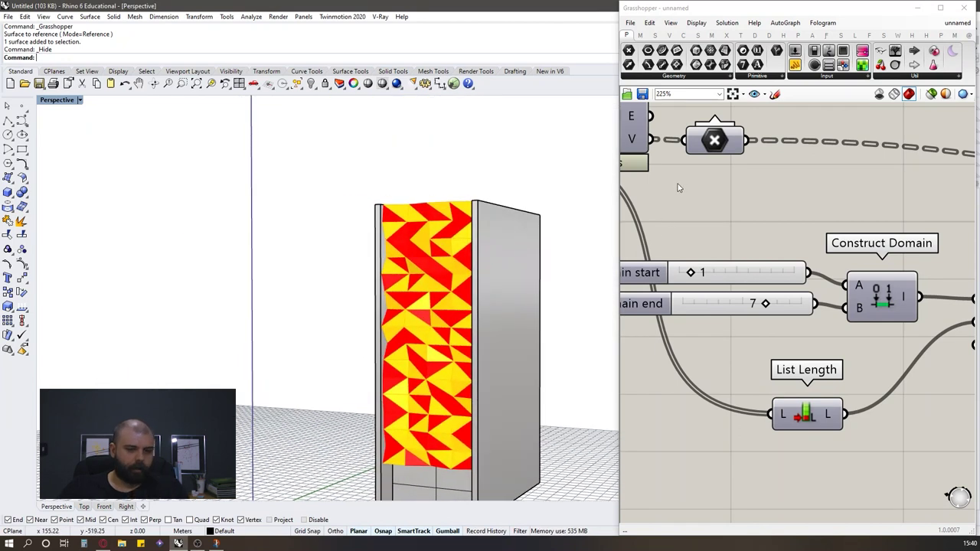
{"action": "scroll", "coordinate": [677, 188], "scroll_direction": "down", "scroll_amount": 6}
{"action": "scroll", "coordinate": [840, 211], "scroll_direction": "up", "scroll_amount": 2}
{"action": "scroll", "coordinate": [839, 210], "scroll_direction": "up", "scroll_amount": 4}
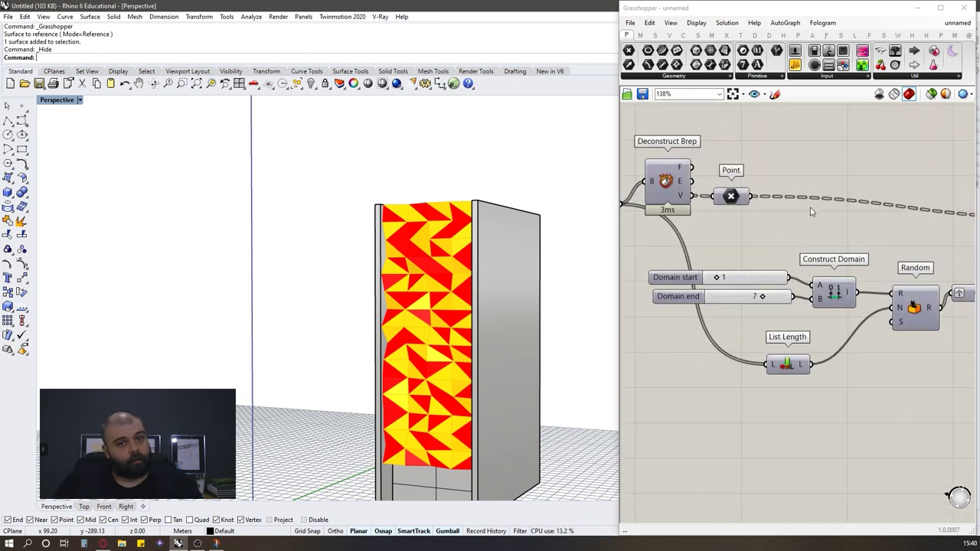